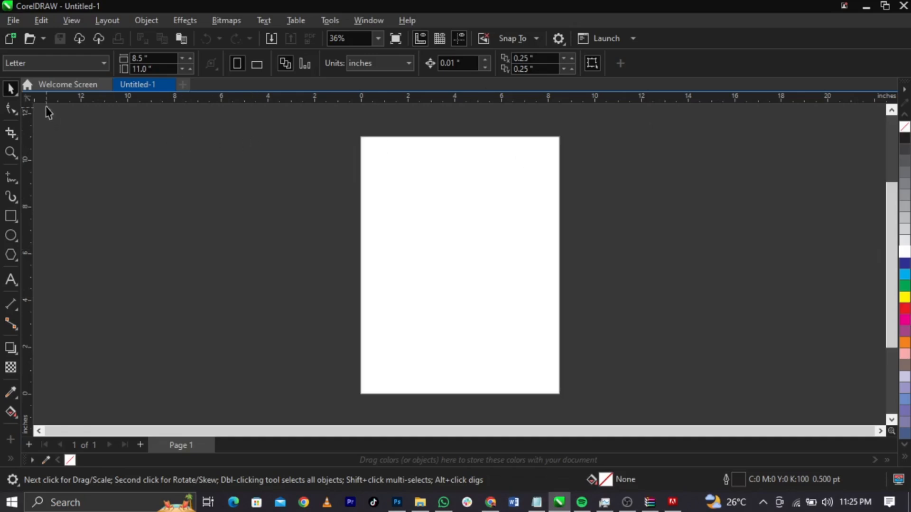
Set the document units to pixels and the page size to 1080 px wide by 1350 px high
{"action": "left_click", "coordinate": [407, 71]}
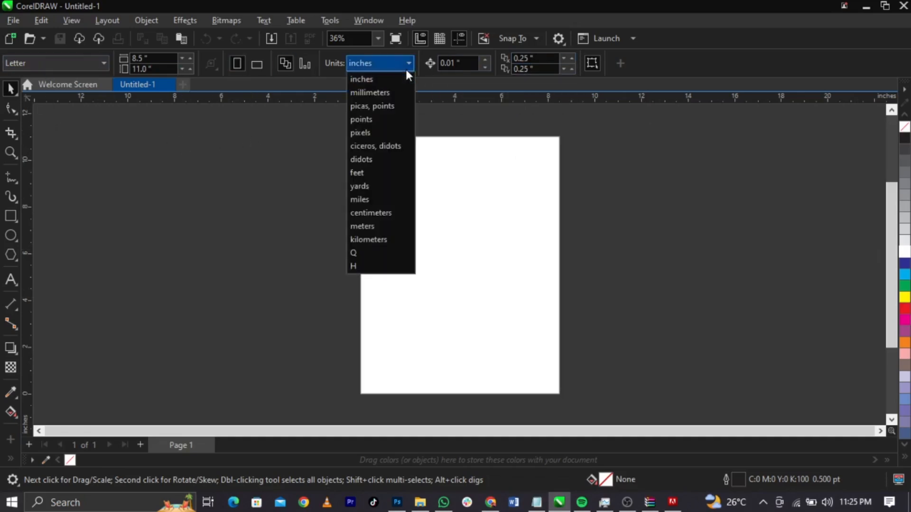
{"action": "left_click", "coordinate": [375, 132]}
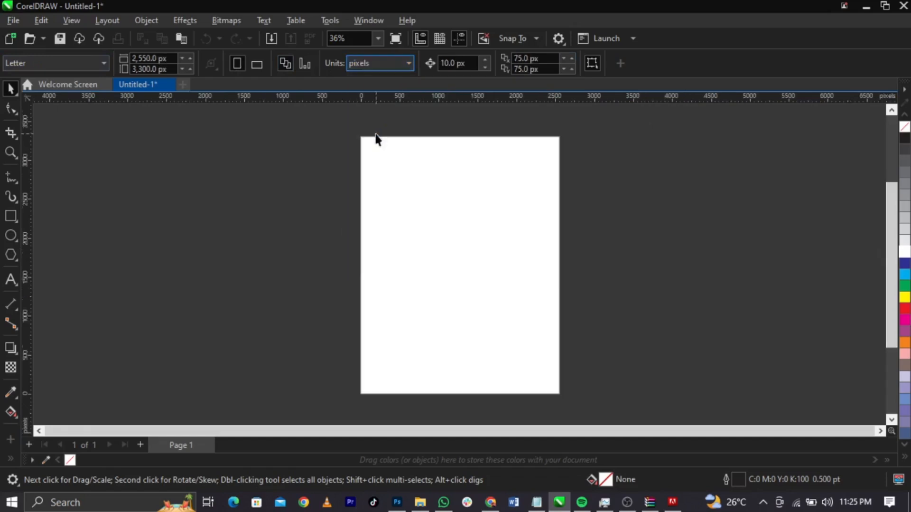
{"action": "left_click", "coordinate": [151, 58]}
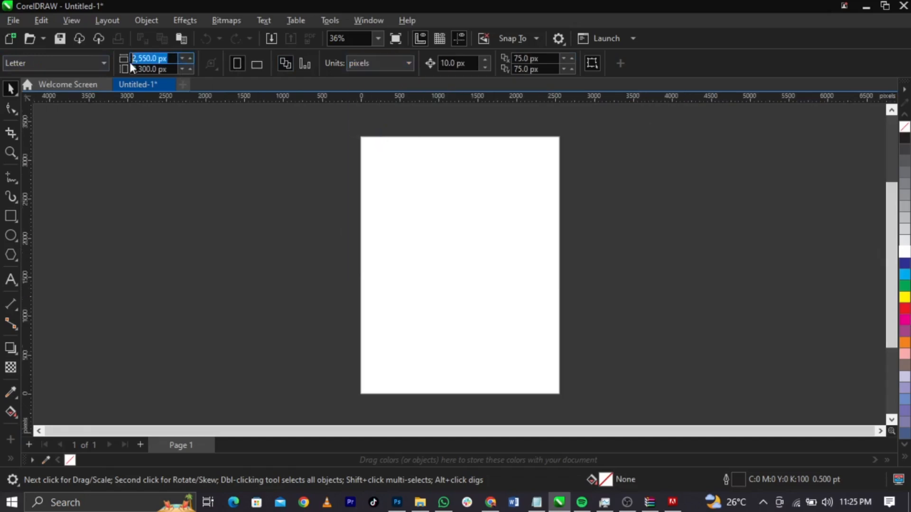
{"action": "type", "text": "1080"}
{"action": "key", "text": "Tab"}
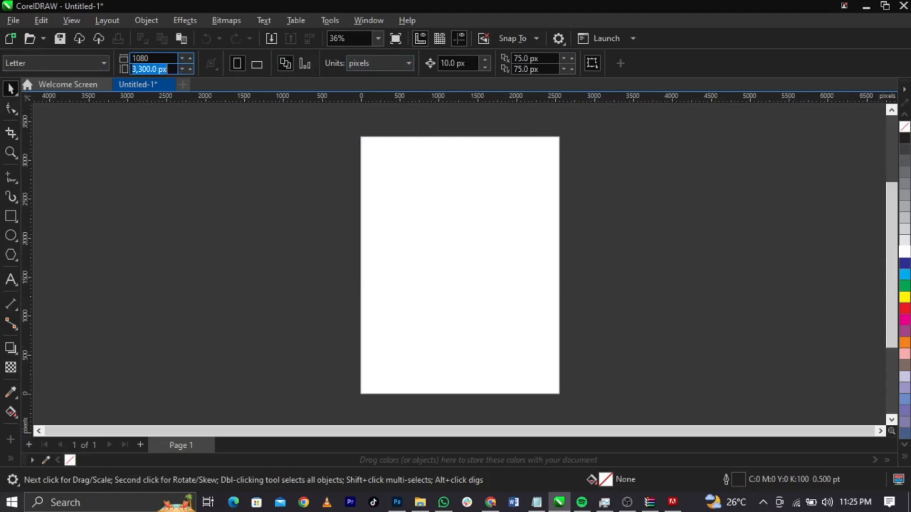
{"action": "type", "text": "1,3"}
{"action": "type", "text": "5"}
{"action": "type", "text": "0"}
{"action": "key", "text": "Return"}
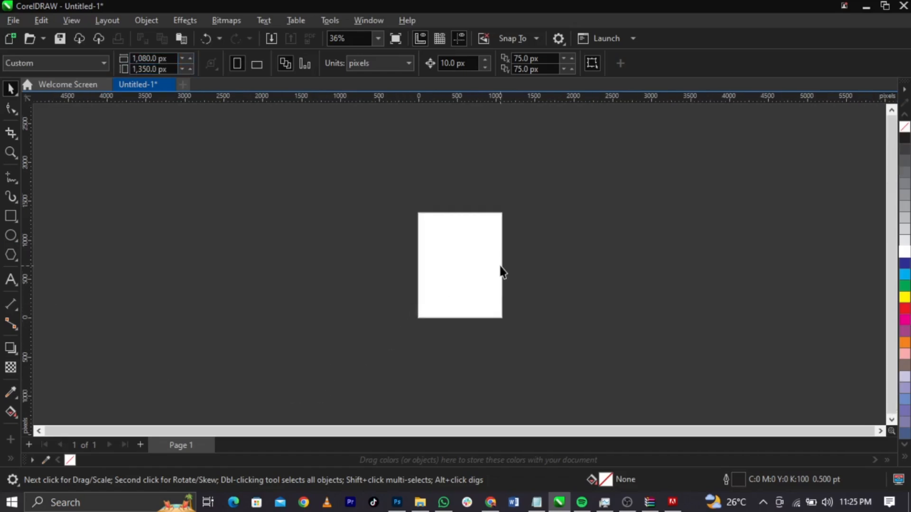
Create a page-frame rectangle that matches the 1080 by 1350 px page
{"action": "scroll", "coordinate": [500, 270], "scroll_direction": "up", "scroll_amount": 1}
{"action": "scroll", "coordinate": [407, 228], "scroll_direction": "up", "scroll_amount": 2}
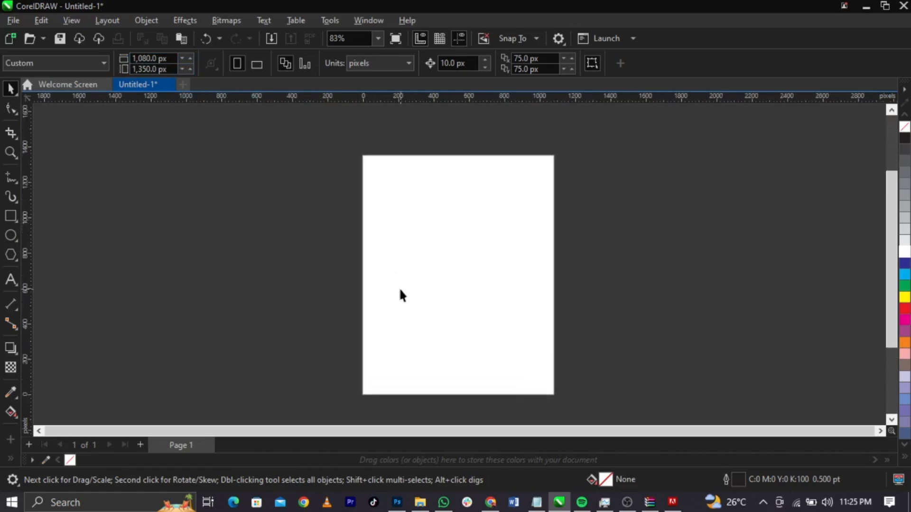
{"action": "scroll", "coordinate": [400, 294], "scroll_direction": "down", "scroll_amount": 1}
{"action": "scroll", "coordinate": [347, 326], "scroll_direction": "up", "scroll_amount": 1}
{"action": "scroll", "coordinate": [445, 323], "scroll_direction": "down", "scroll_amount": 1}
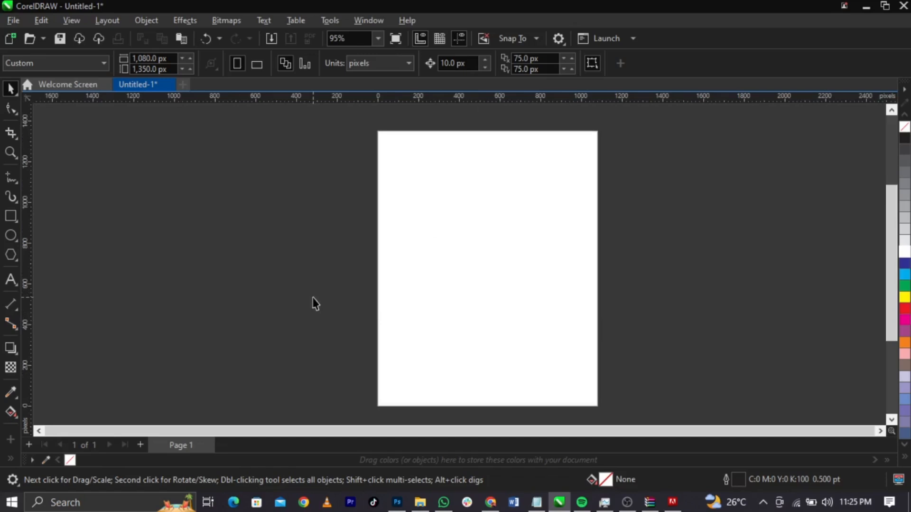
{"action": "double_click", "coordinate": [10, 216]}
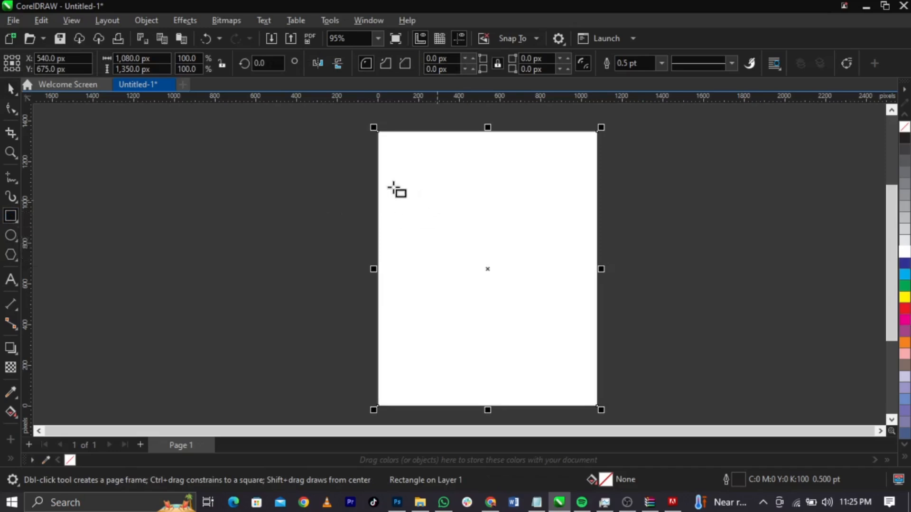
Remove the outline from the page-frame rectangle and center it on the page
{"action": "left_click_drag", "start_coordinate": [487, 269], "coordinate": [503, 267]}
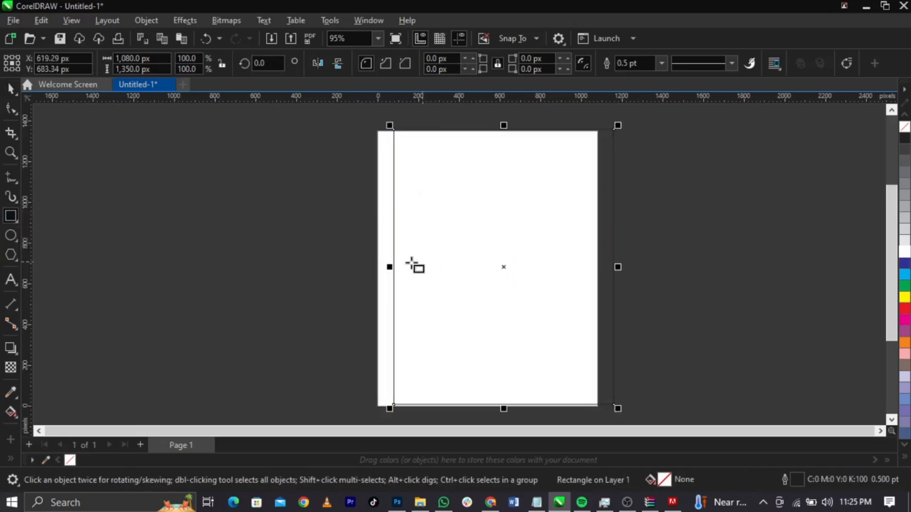
{"action": "scroll", "coordinate": [389, 267], "scroll_direction": "up", "scroll_amount": 4}
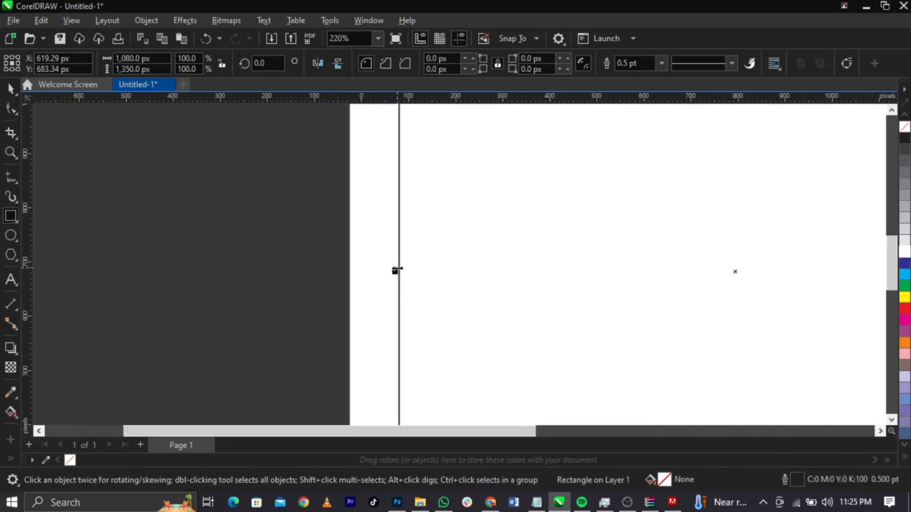
{"action": "scroll", "coordinate": [397, 271], "scroll_direction": "down", "scroll_amount": 2}
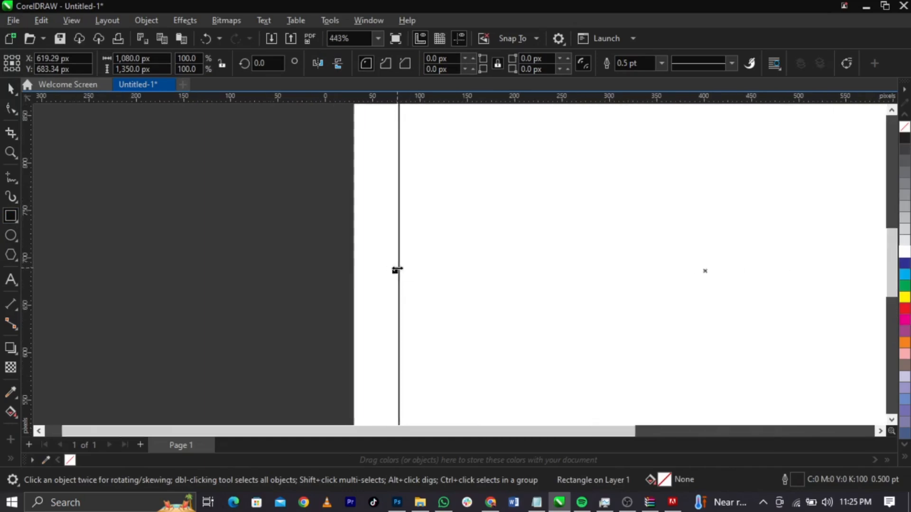
{"action": "right_click", "coordinate": [905, 133]}
{"action": "scroll", "coordinate": [257, 246], "scroll_direction": "down", "scroll_amount": 3}
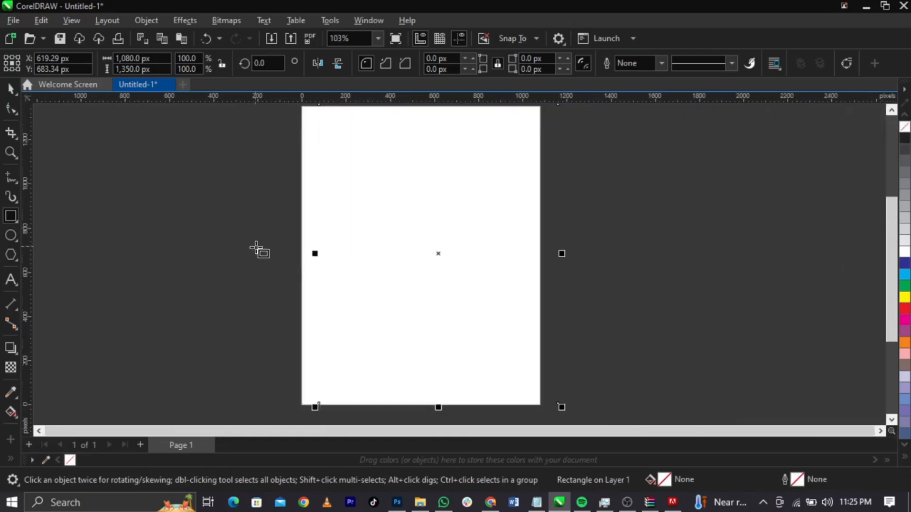
{"action": "scroll", "coordinate": [177, 377], "scroll_direction": "up", "scroll_amount": 2}
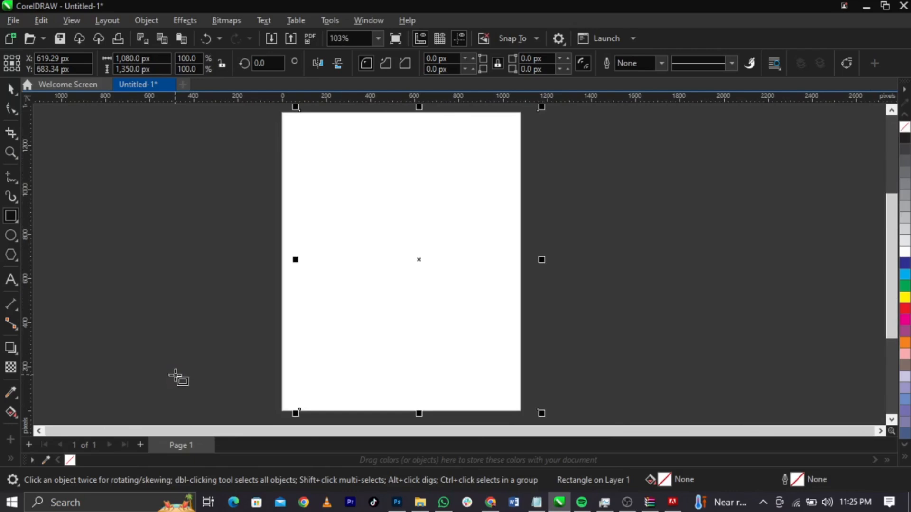
{"action": "key", "text": "p"}
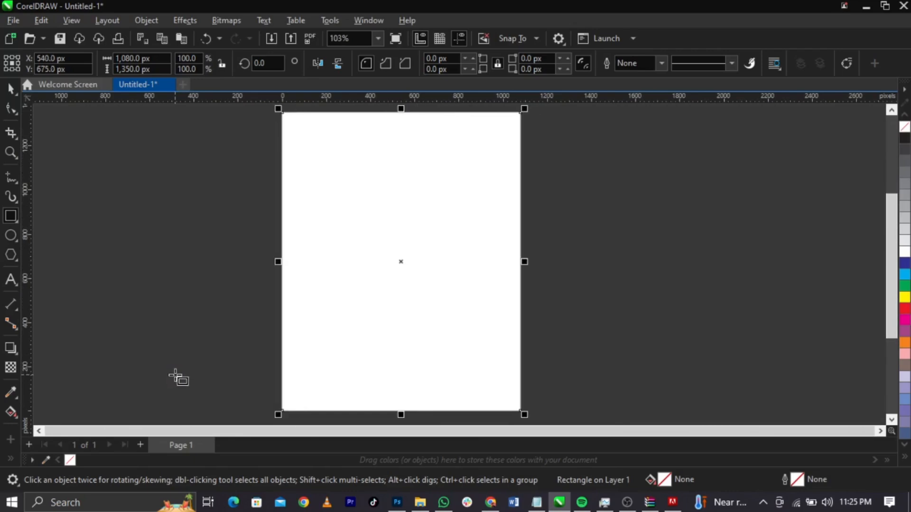
{"action": "left_click", "coordinate": [4, 92]}
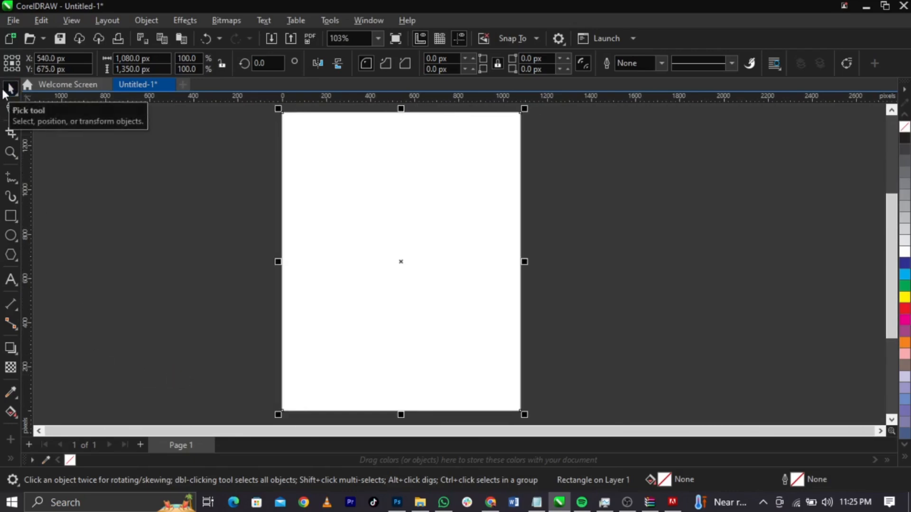
Import Basketmouth, Glow-effect-collection-by-shehab-editz (2), logo, spotlighting-lens-flare-background-free-video and us flag from the ater party folder in Downloads
{"action": "left_click", "coordinate": [14, 21]}
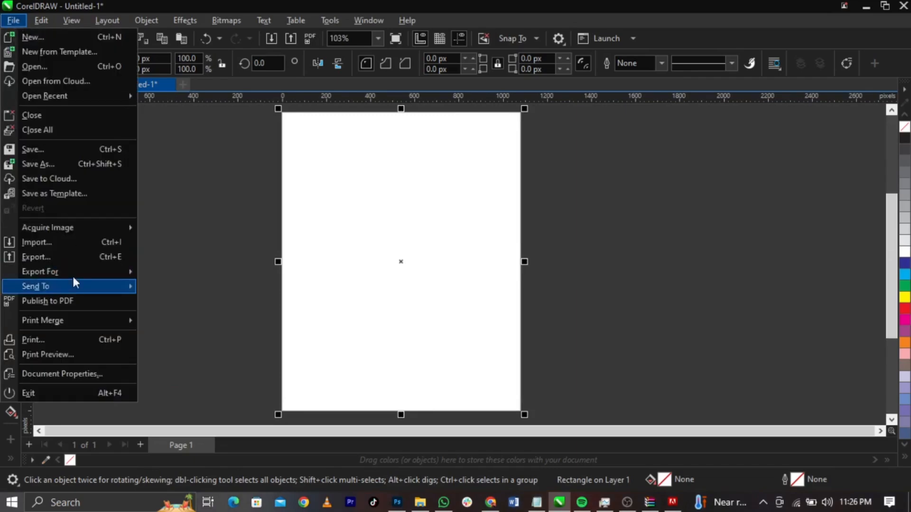
{"action": "left_click", "coordinate": [67, 241]}
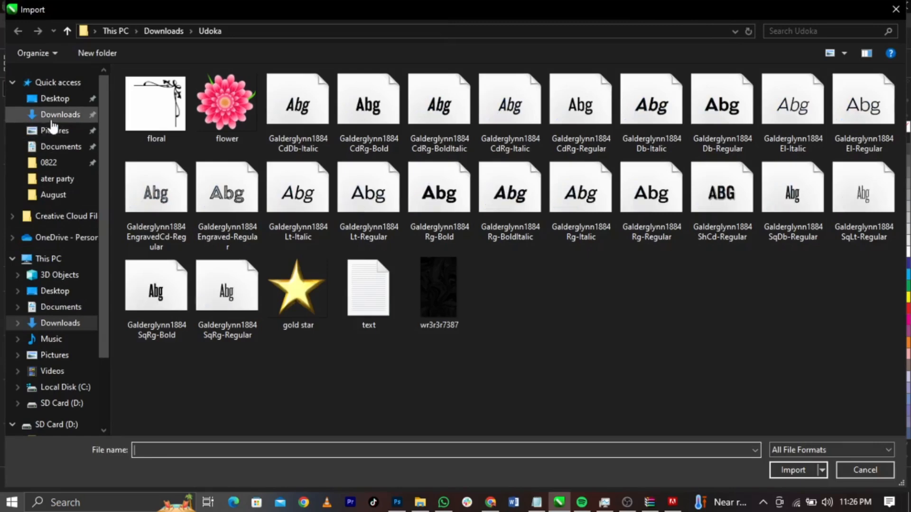
{"action": "left_click", "coordinate": [54, 117]}
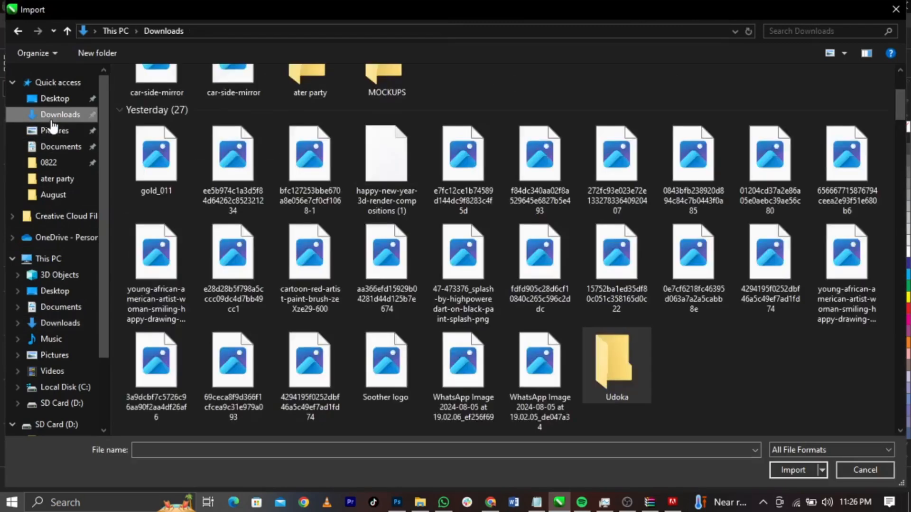
{"action": "scroll", "coordinate": [354, 135], "scroll_direction": "up", "scroll_amount": 3}
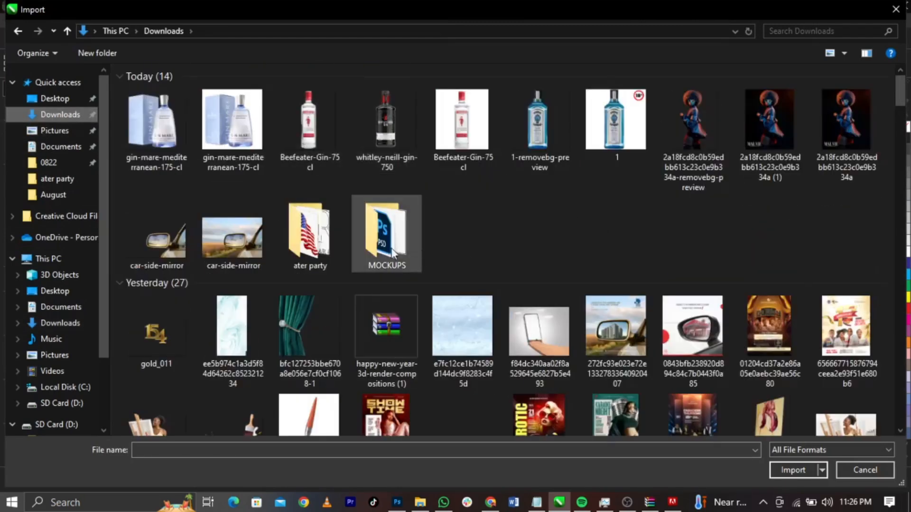
{"action": "double_click", "coordinate": [333, 252]}
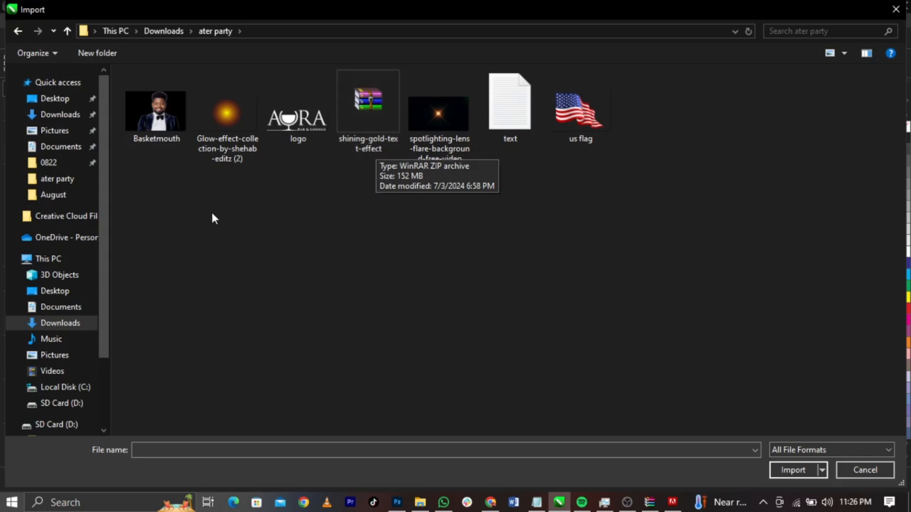
{"action": "left_click_drag", "start_coordinate": [161, 195], "coordinate": [295, 121]}
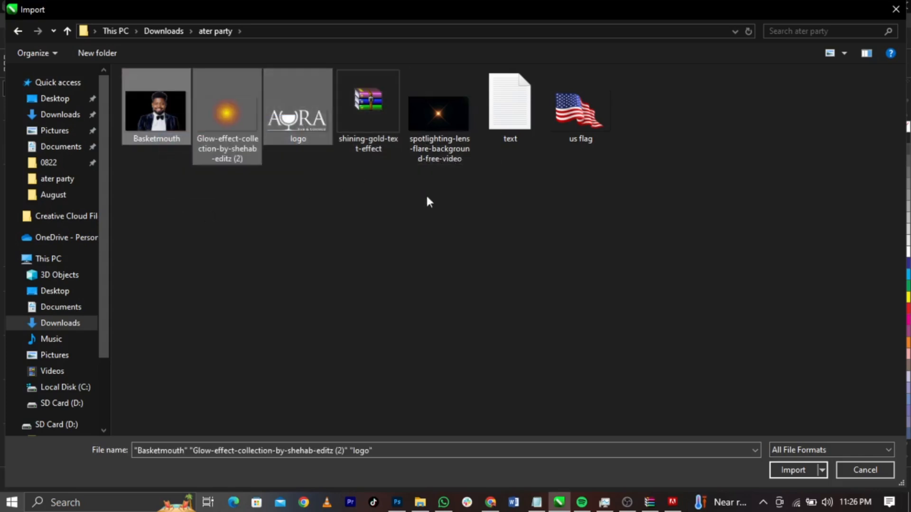
{"action": "left_click", "coordinate": [440, 110], "text": "ctrl"}
{"action": "left_click", "coordinate": [559, 123], "text": "ctrl"}
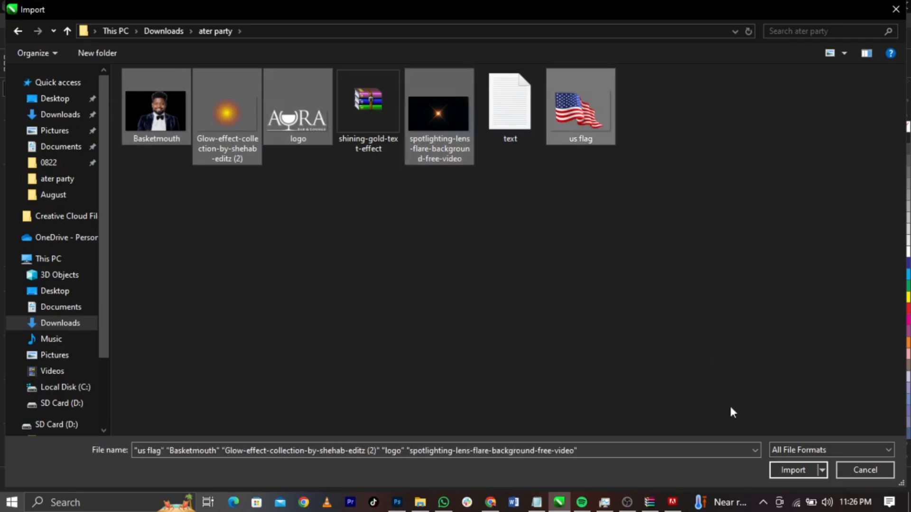
{"action": "left_click", "coordinate": [790, 470]}
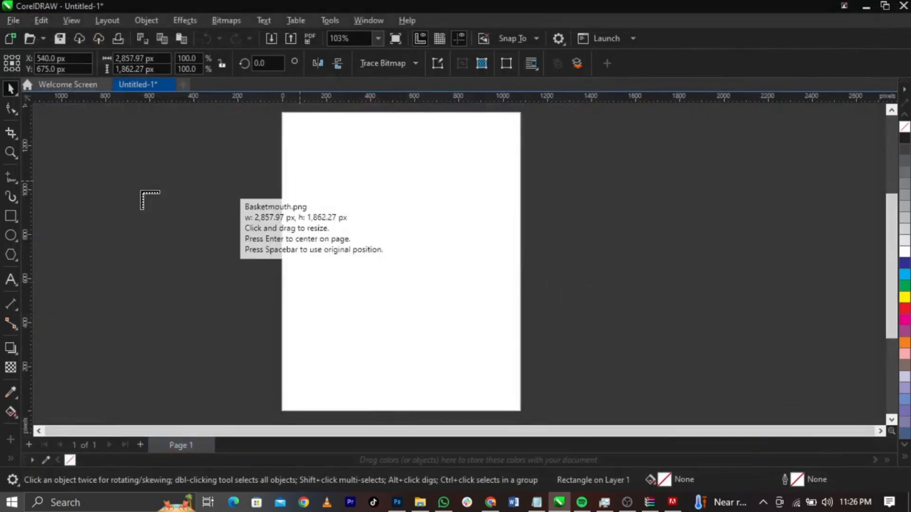
Place the imported portrait, glow, logo, lens flare and flag images at a small size beside the page's left edge
{"action": "left_click_drag", "start_coordinate": [94, 171], "coordinate": [140, 284]}
{"action": "left_click_drag", "start_coordinate": [128, 218], "coordinate": [175, 256]}
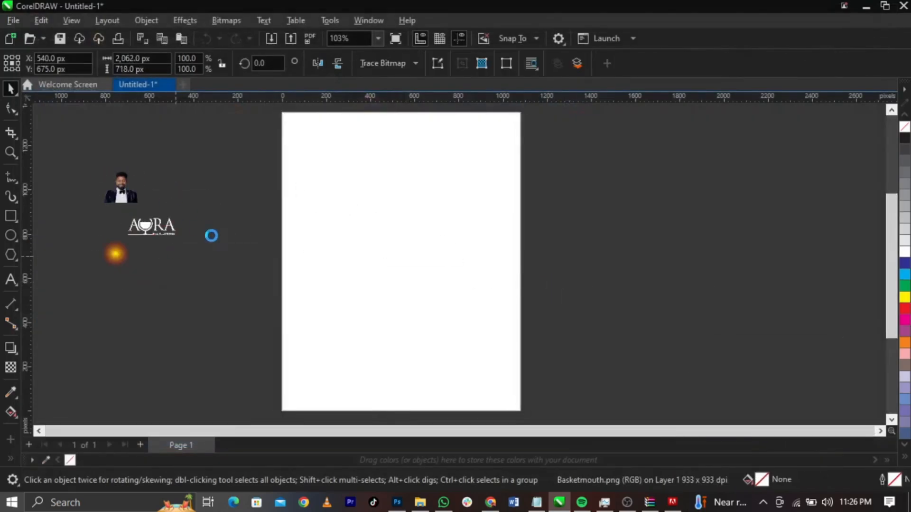
{"action": "left_click_drag", "start_coordinate": [169, 184], "coordinate": [212, 235]}
{"action": "left_click_drag", "start_coordinate": [183, 154], "coordinate": [202, 253]}
{"action": "left_click", "coordinate": [121, 294]}
{"action": "left_click", "coordinate": [526, 257]}
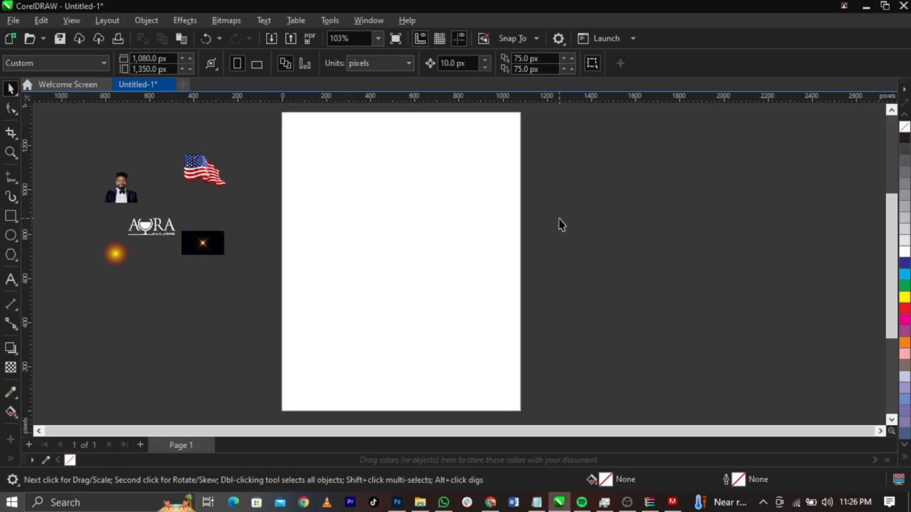
Enlarge the portrait to about 2175 by 1417 px and position it over the lower right part of the page
{"action": "left_click", "coordinate": [127, 197]}
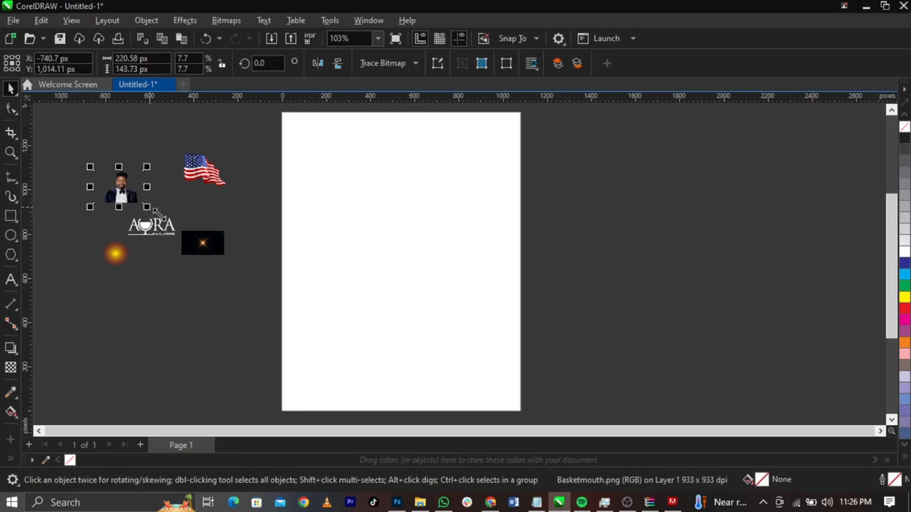
{"action": "left_click_drag", "start_coordinate": [154, 209], "coordinate": [354, 341]}
{"action": "left_click_drag", "start_coordinate": [250, 285], "coordinate": [441, 338]}
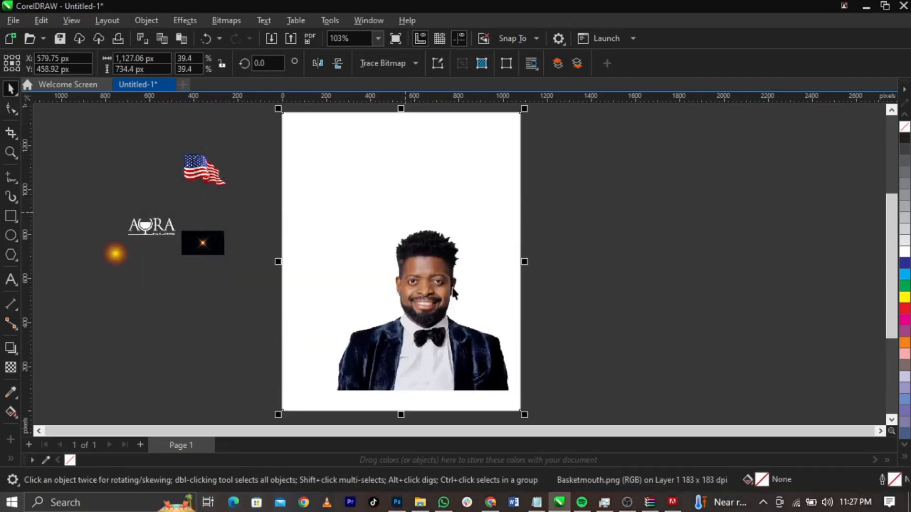
{"action": "left_click_drag", "start_coordinate": [537, 224], "coordinate": [600, 155]}
{"action": "left_click_drag", "start_coordinate": [496, 285], "coordinate": [548, 275]}
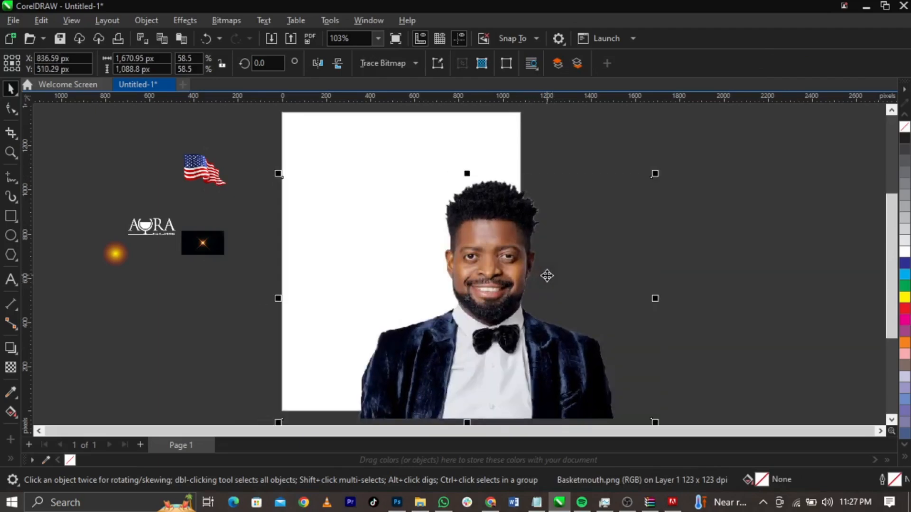
{"action": "left_click_drag", "start_coordinate": [277, 172], "coordinate": [237, 126]}
{"action": "left_click_drag", "start_coordinate": [480, 291], "coordinate": [475, 284]}
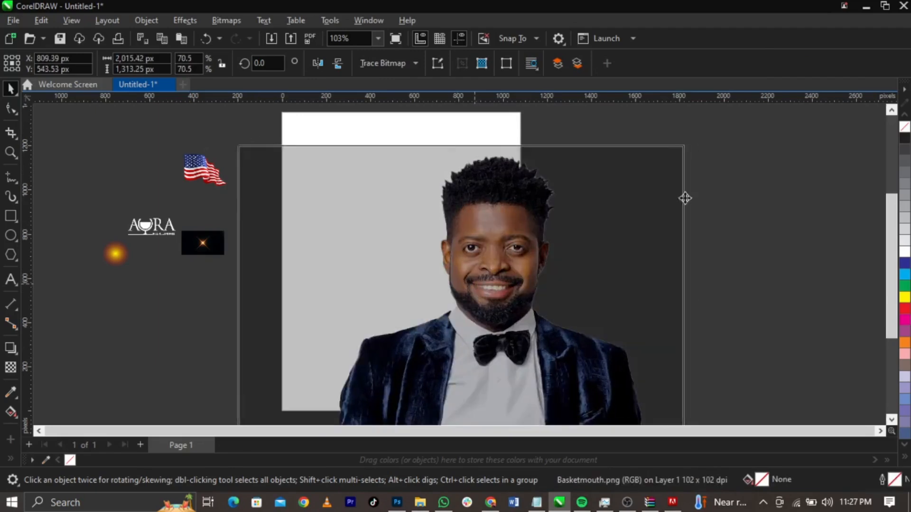
{"action": "left_click_drag", "start_coordinate": [687, 141], "coordinate": [705, 131]}
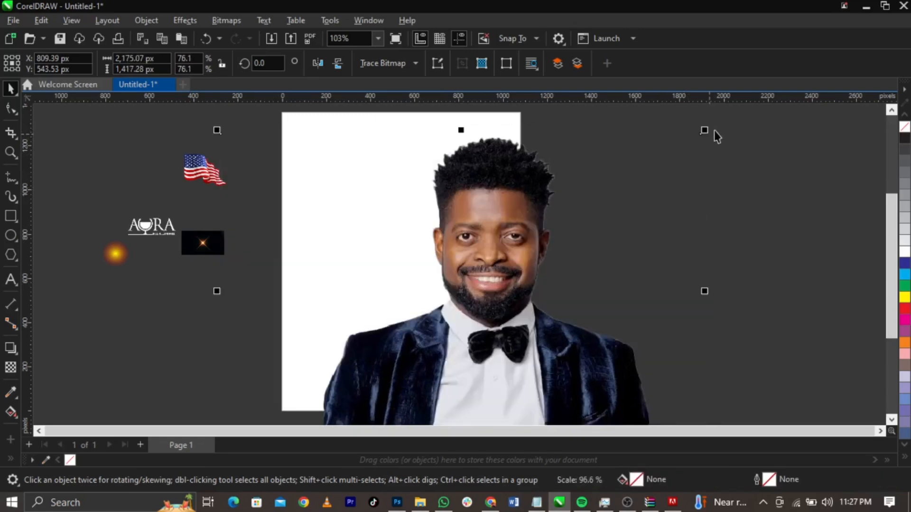
PowerClip the portrait inside the page-frame rectangle
{"action": "right_click", "coordinate": [527, 237]}
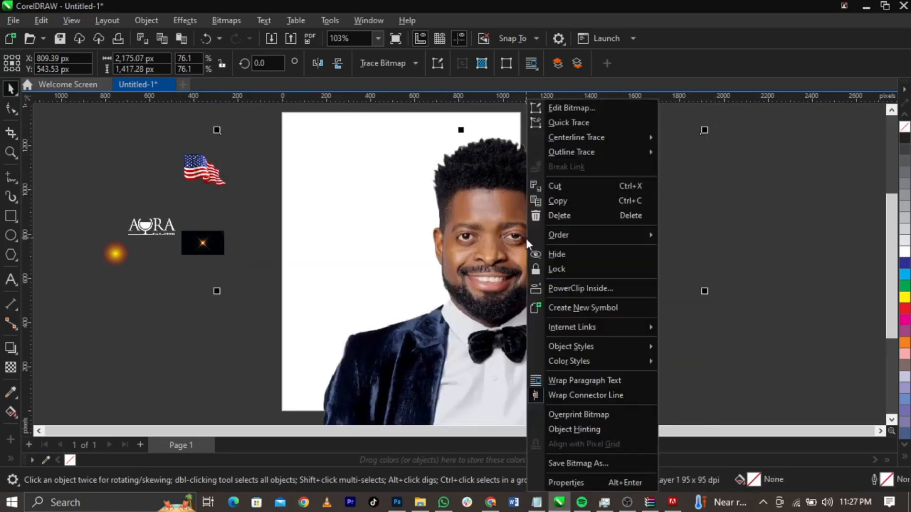
{"action": "left_click", "coordinate": [566, 286]}
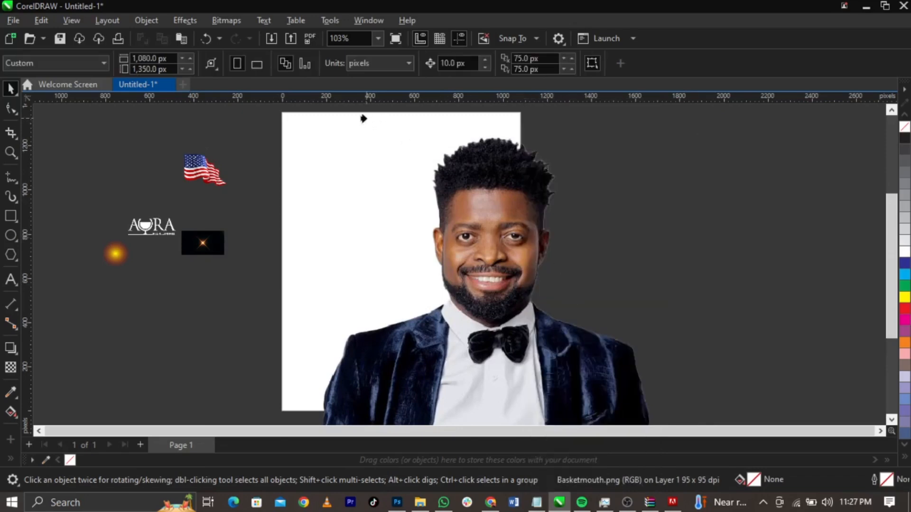
{"action": "left_click", "coordinate": [365, 119]}
{"action": "left_click", "coordinate": [638, 277]}
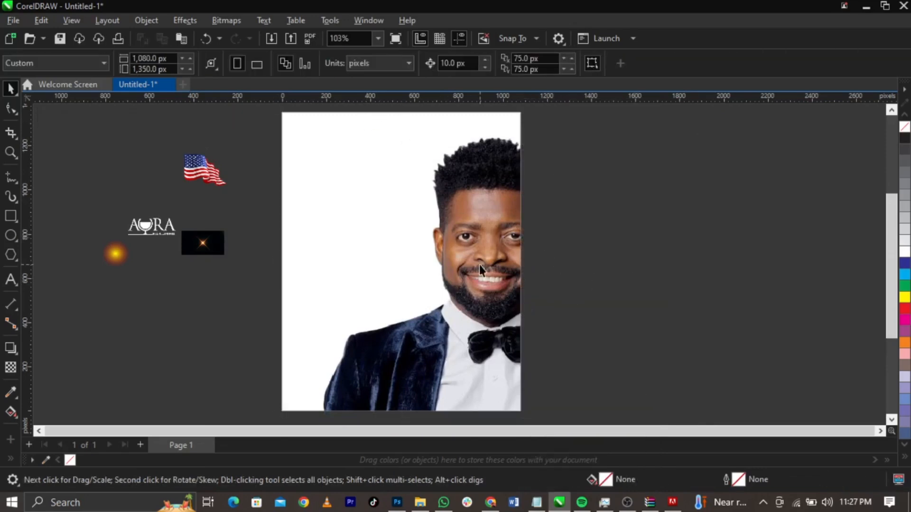
Edit the PowerClip contents and shift the portrait left to about X 740 px so more of the face falls inside the frame
{"action": "right_click", "coordinate": [481, 264]}
{"action": "left_click", "coordinate": [531, 98]}
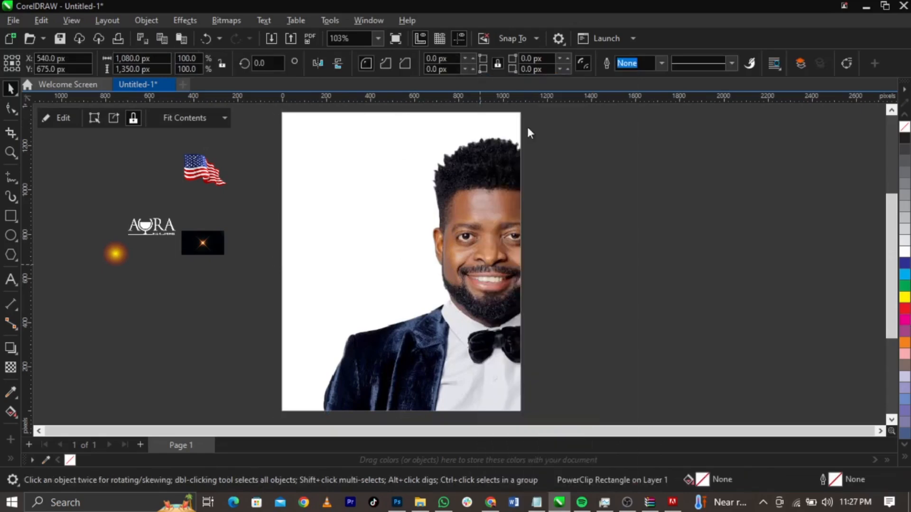
{"action": "left_click_drag", "start_coordinate": [513, 282], "coordinate": [497, 281]}
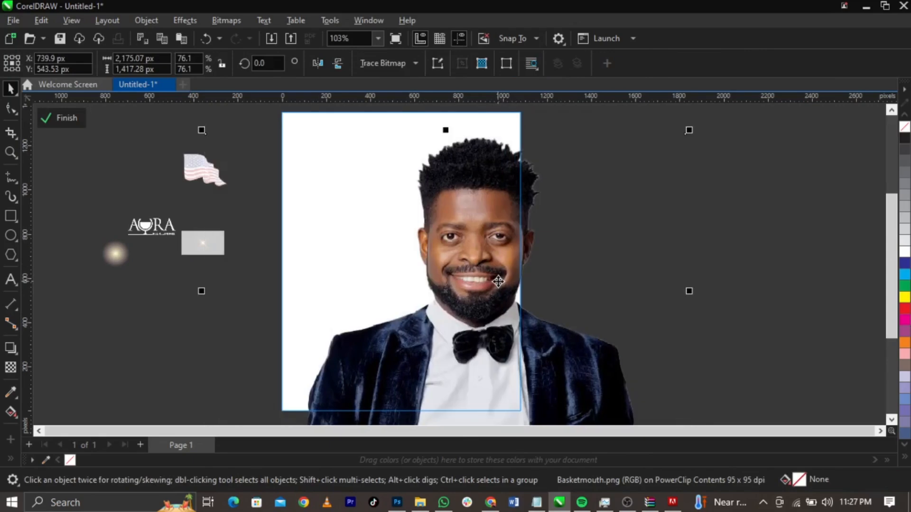
Reset the portrait's settings in the Image Adjustment Lab, set its contrast to 13, and finish editing the PowerClip
{"action": "left_click", "coordinate": [181, 23]}
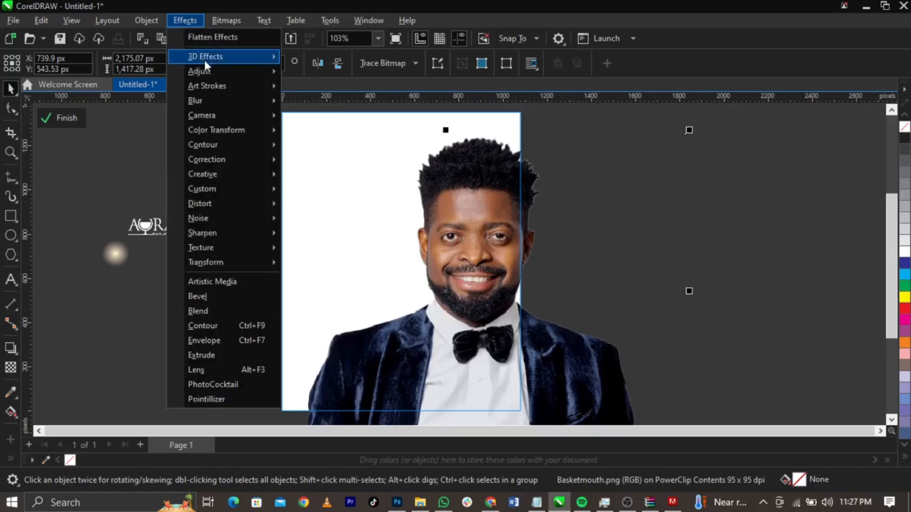
{"action": "mouse_move", "coordinate": [211, 71]}
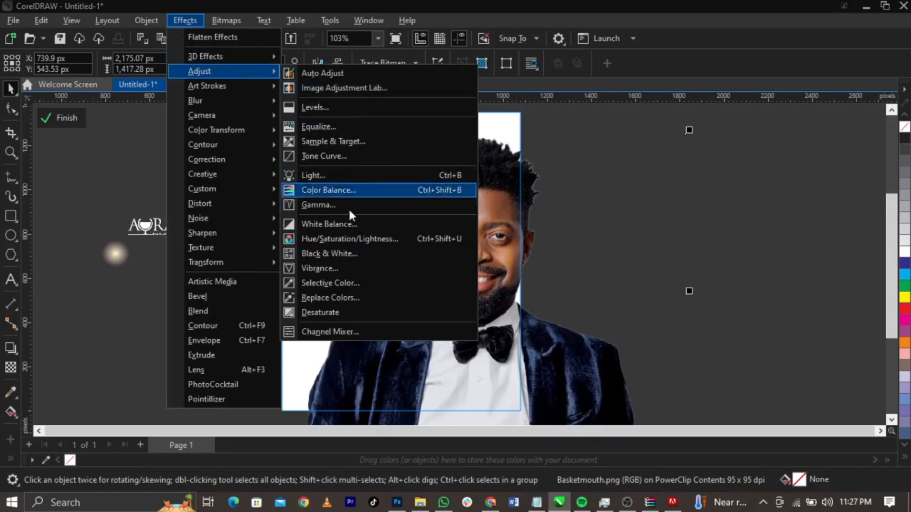
{"action": "left_click", "coordinate": [344, 89]}
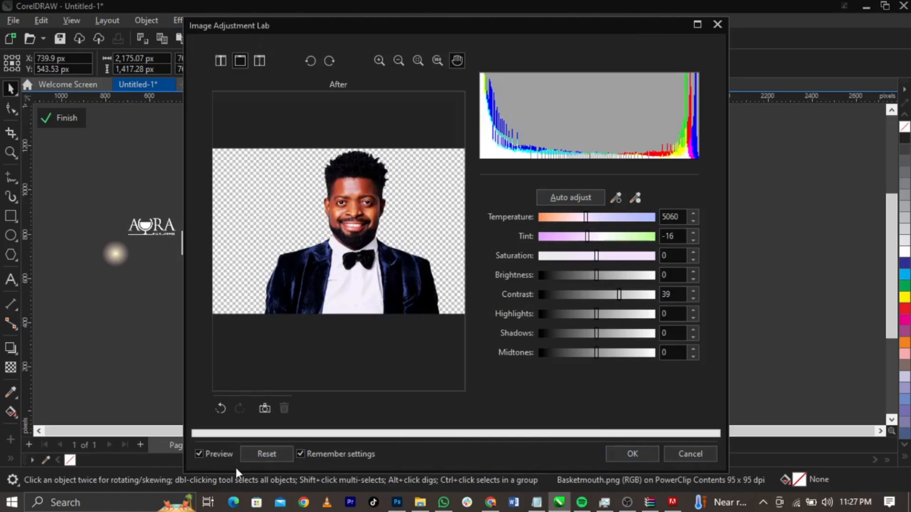
{"action": "left_click", "coordinate": [277, 457]}
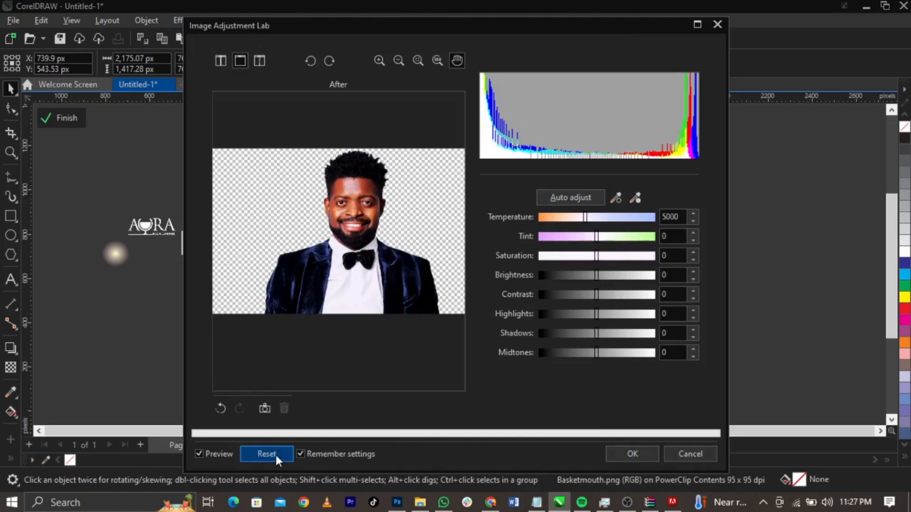
{"action": "left_click", "coordinate": [606, 295]}
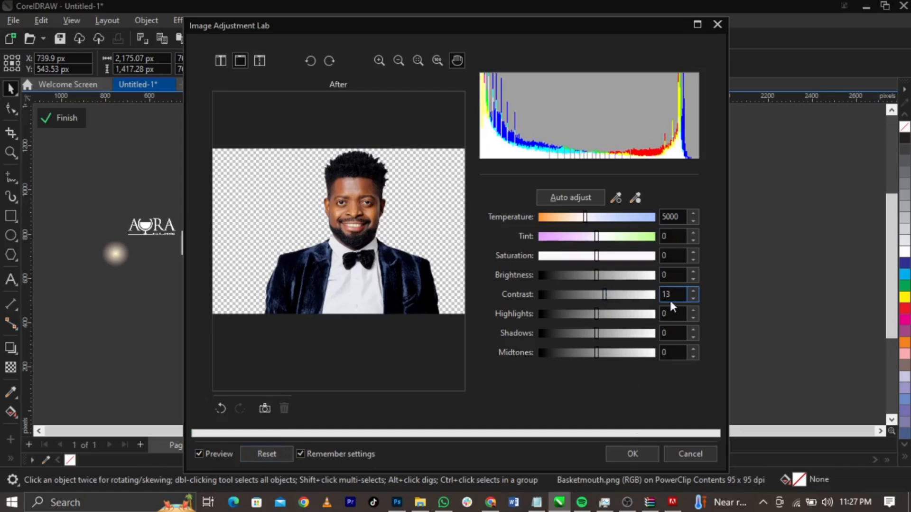
{"action": "left_click", "coordinate": [633, 453]}
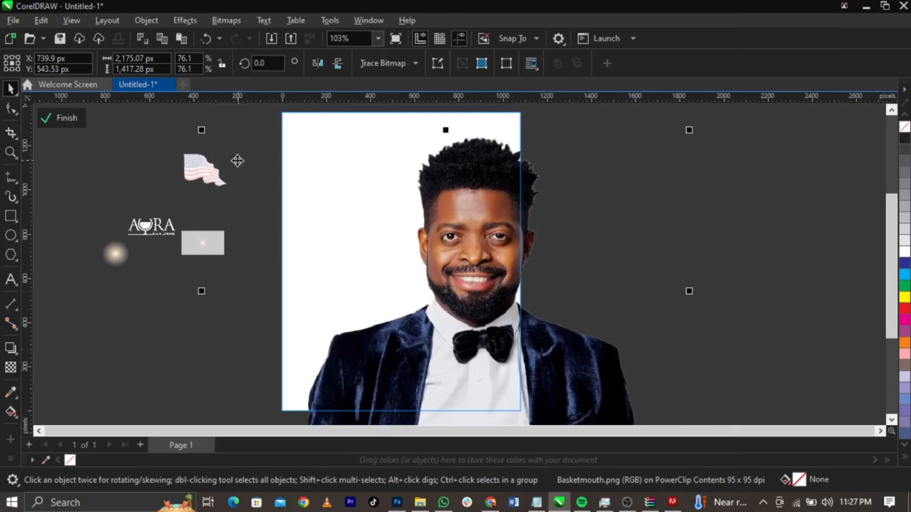
{"action": "left_click", "coordinate": [65, 119]}
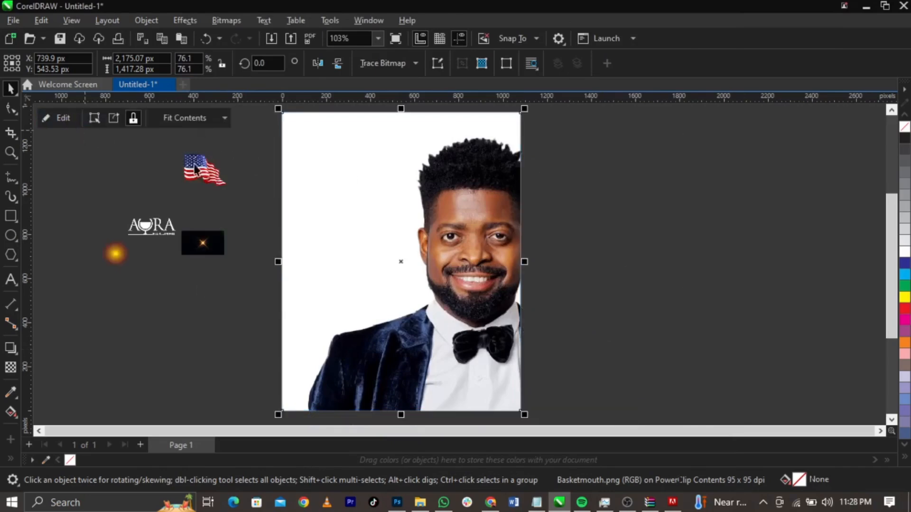
Fill the PowerClip frame with the near-black color sampled from the portrait's jacket, C76 M69 Y64 K89
{"action": "left_click", "coordinate": [585, 285]}
{"action": "left_click", "coordinate": [428, 300]}
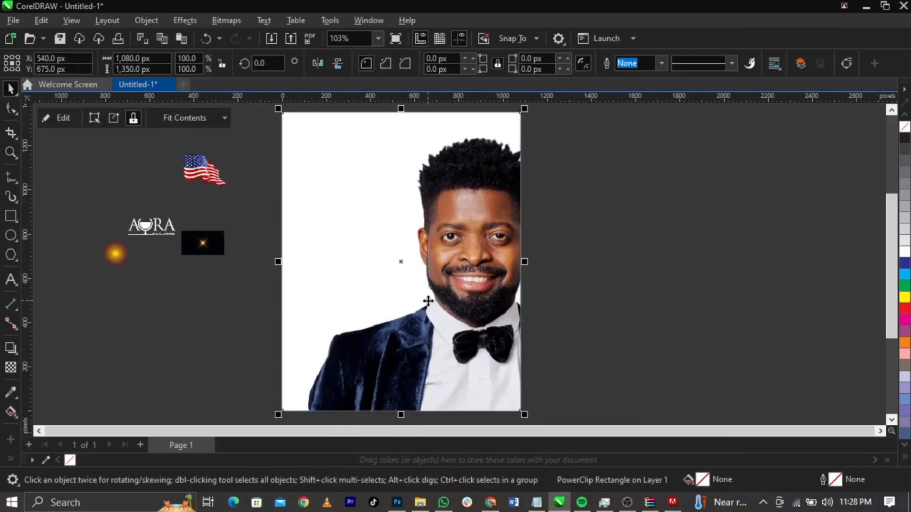
{"action": "left_click", "coordinate": [11, 393]}
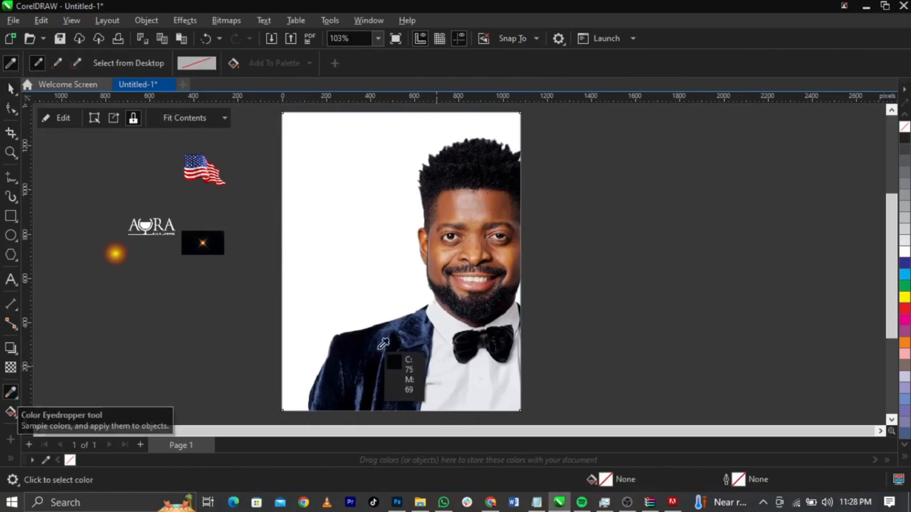
{"action": "left_click", "coordinate": [359, 342]}
{"action": "left_click", "coordinate": [358, 345]}
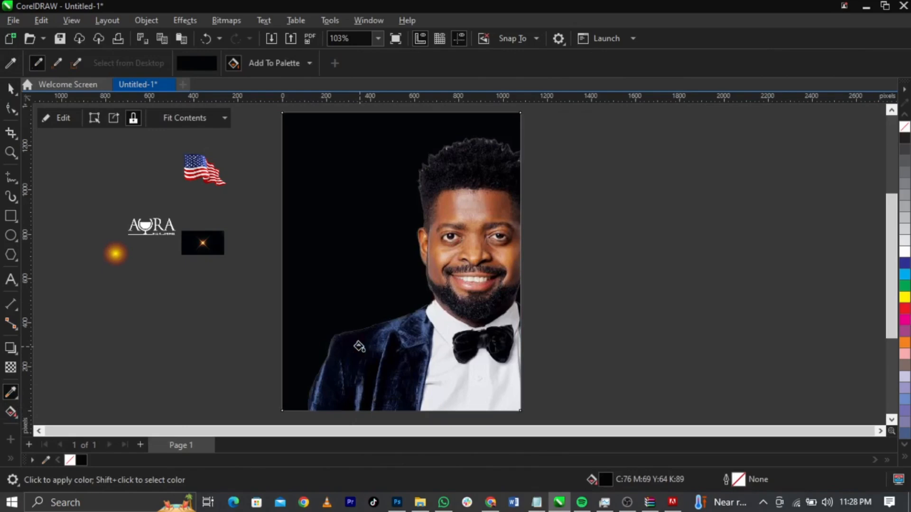
{"action": "key", "text": "space"}
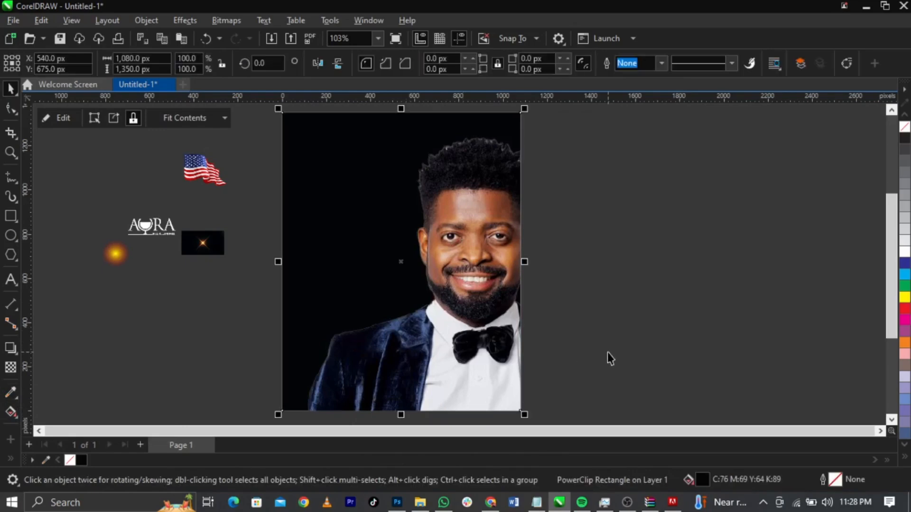
{"action": "left_click", "coordinate": [622, 334]}
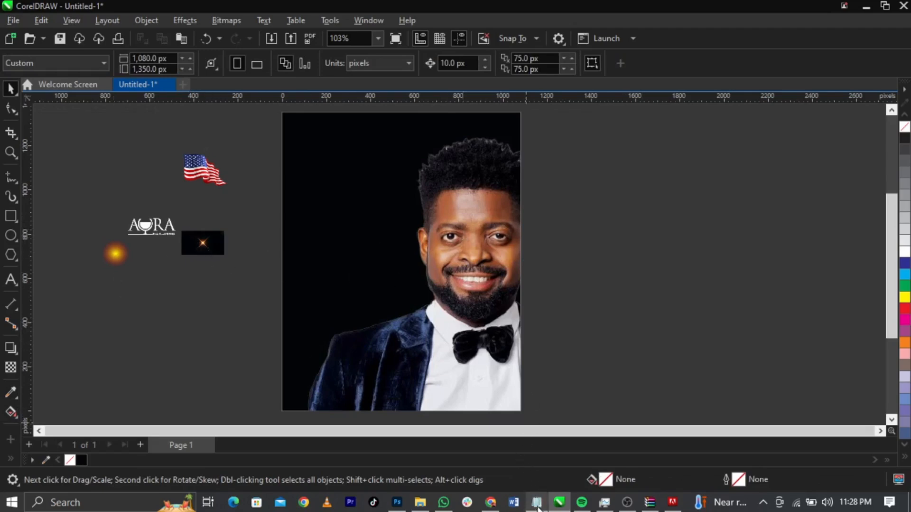
Draw a full-width rectangle about 1080 by 346 px along the page's bottom edge and fill it with C76 M69 Y64 K89
{"action": "mouse_move", "coordinate": [539, 503]}
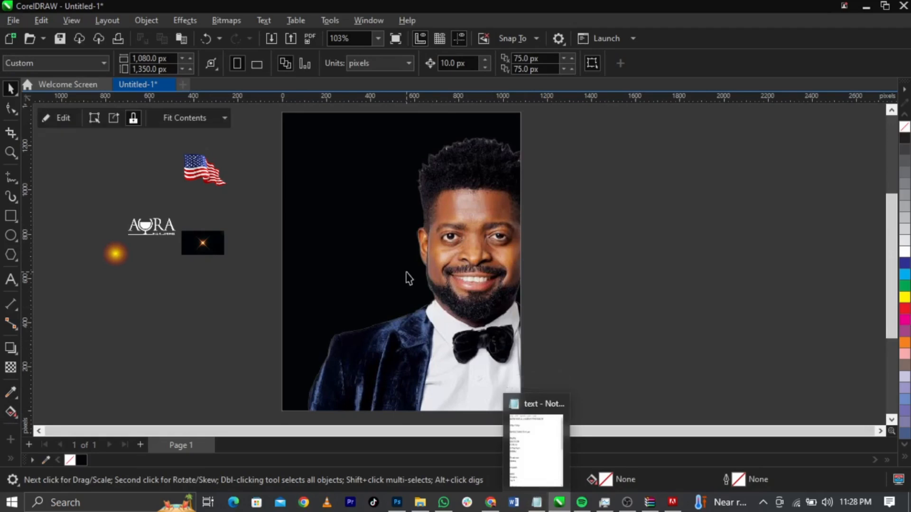
{"action": "left_click", "coordinate": [402, 285]}
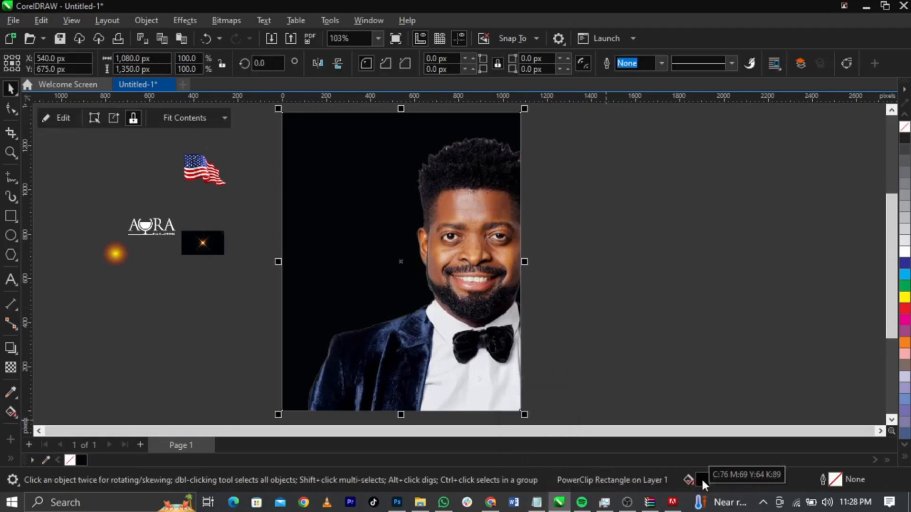
{"action": "left_click", "coordinate": [16, 215]}
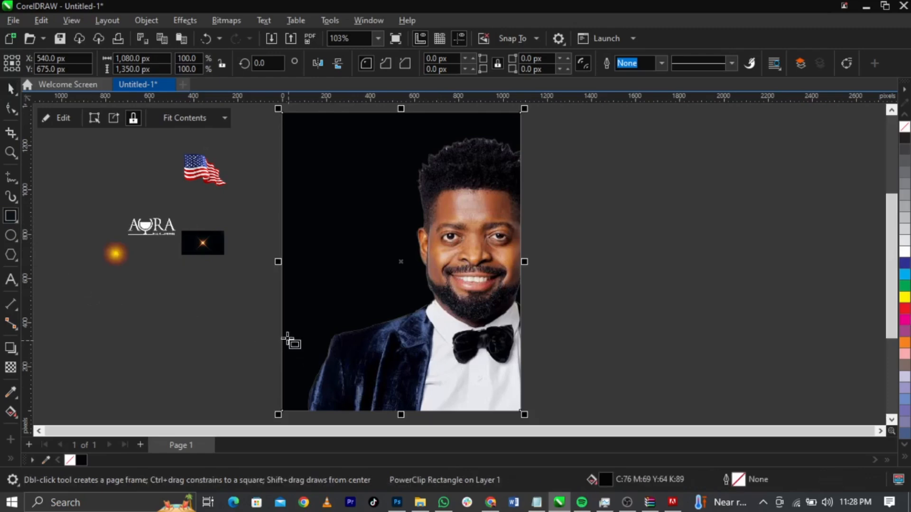
{"action": "left_click_drag", "start_coordinate": [282, 333], "coordinate": [521, 411]}
{"action": "key", "text": "space"}
{"action": "left_click", "coordinate": [85, 459]}
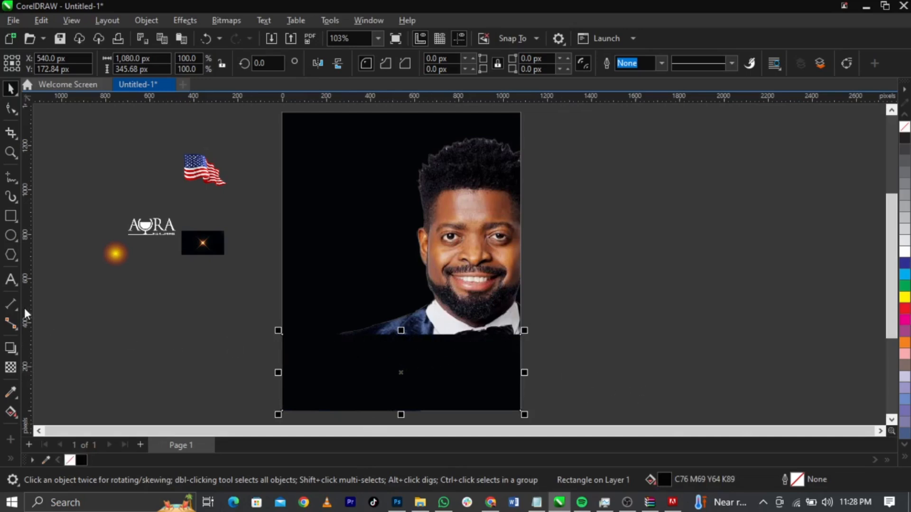
Apply a linear fountain transparency fading the dark rectangle upward, and stretch the rectangle upward to 675 px high
{"action": "left_click", "coordinate": [12, 368]}
{"action": "left_click_drag", "start_coordinate": [408, 404], "coordinate": [406, 336]}
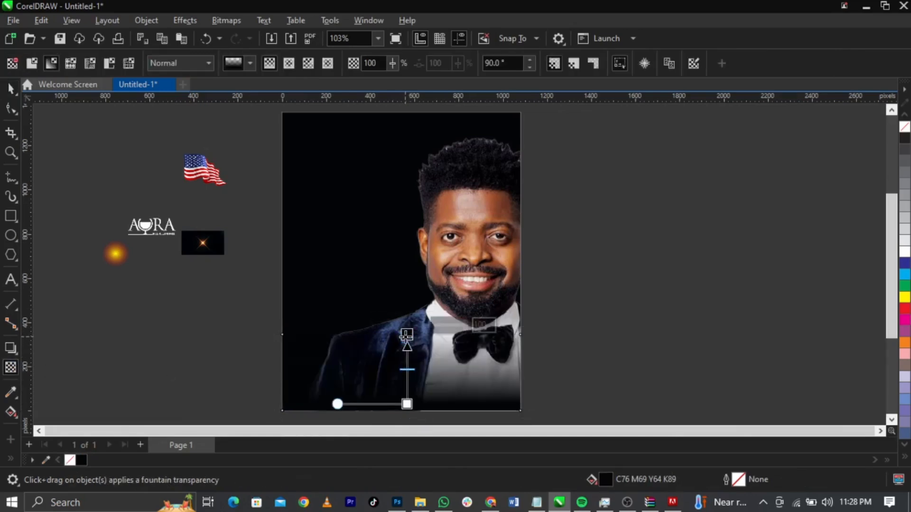
{"action": "key", "text": "space"}
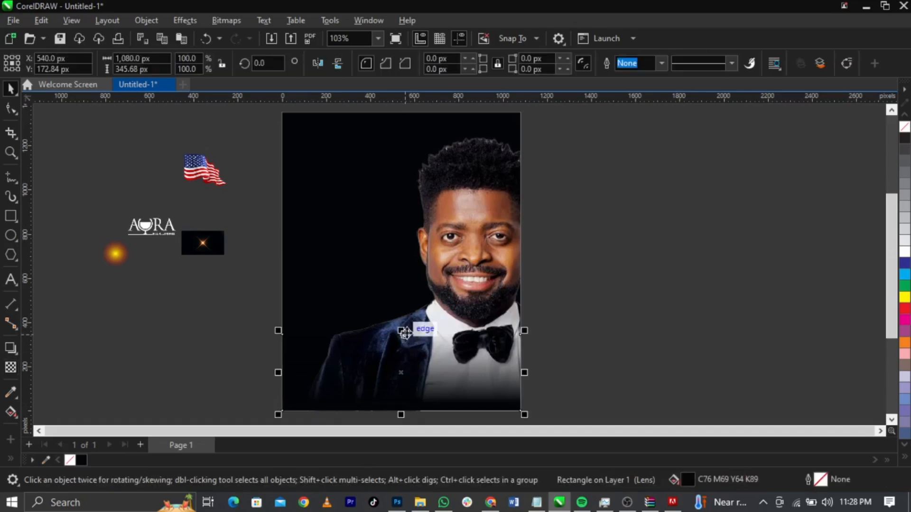
{"action": "left_click_drag", "start_coordinate": [401, 329], "coordinate": [401, 259]}
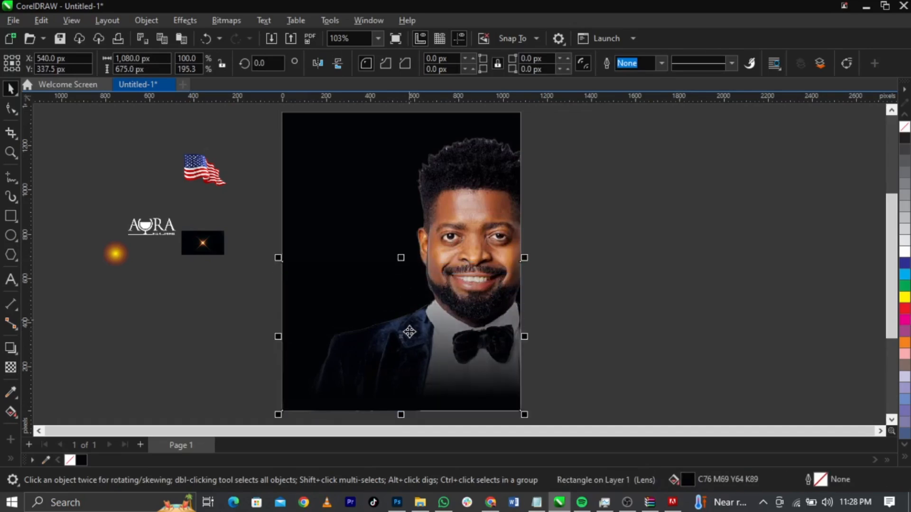
PowerClip the faded dark rectangle inside the portrait's page frame
{"action": "right_click", "coordinate": [410, 332]}
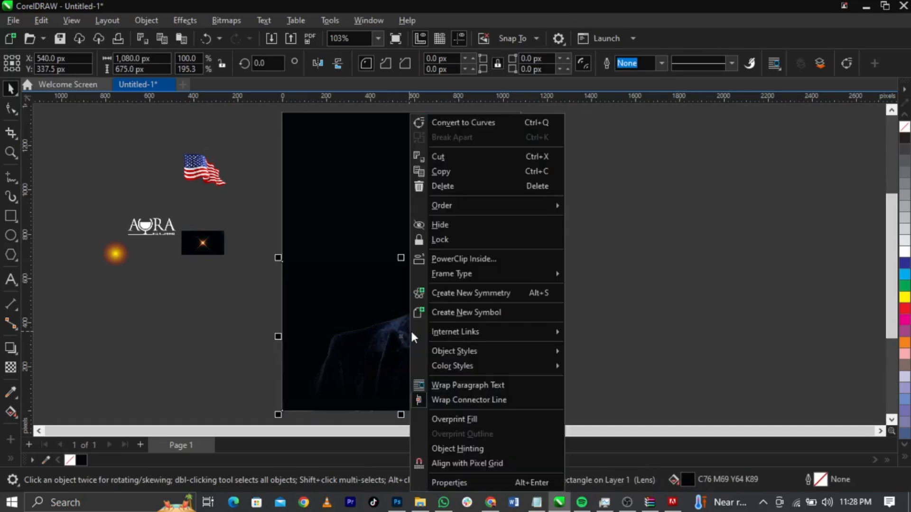
{"action": "left_click", "coordinate": [461, 260]}
{"action": "left_click", "coordinate": [411, 234]}
{"action": "left_click", "coordinate": [602, 313]}
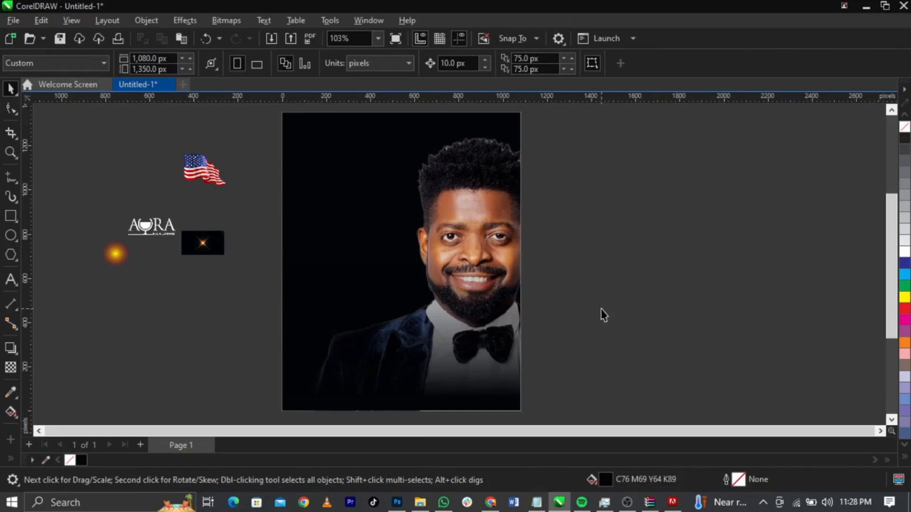
Switch to the text file in Notepad, review the listed fonts, and copy the flyer text from AURA BAR & LOUNGE PRESENTS through the Cashapp line
{"action": "left_click", "coordinate": [537, 501]}
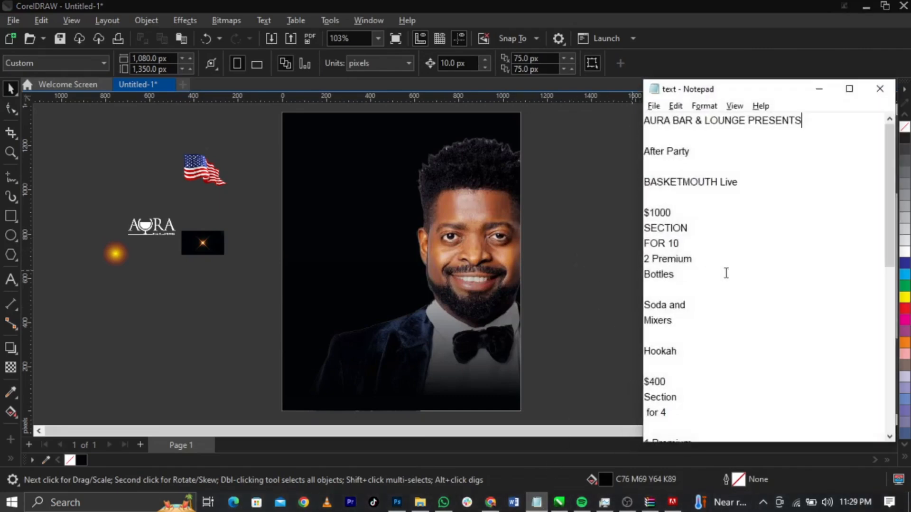
{"action": "scroll", "coordinate": [673, 265], "scroll_direction": "down", "scroll_amount": 4}
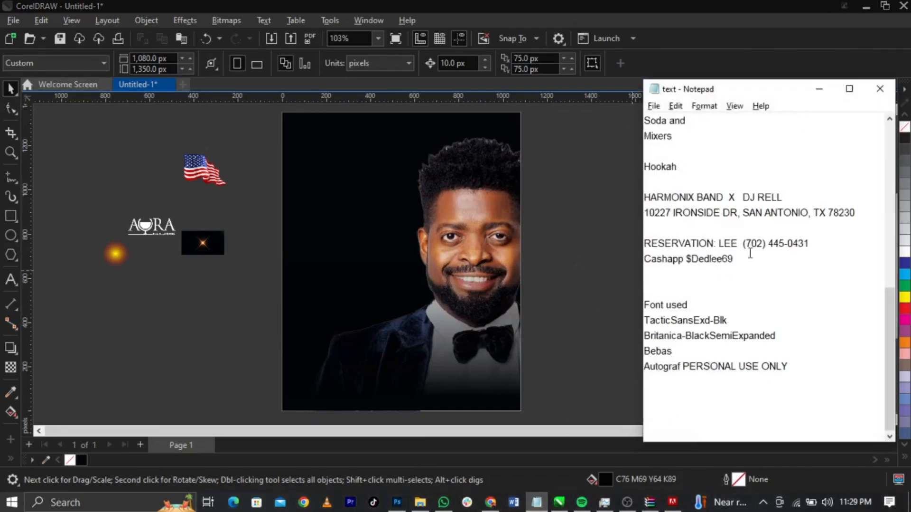
{"action": "left_click_drag", "start_coordinate": [736, 95], "coordinate": [700, 86]}
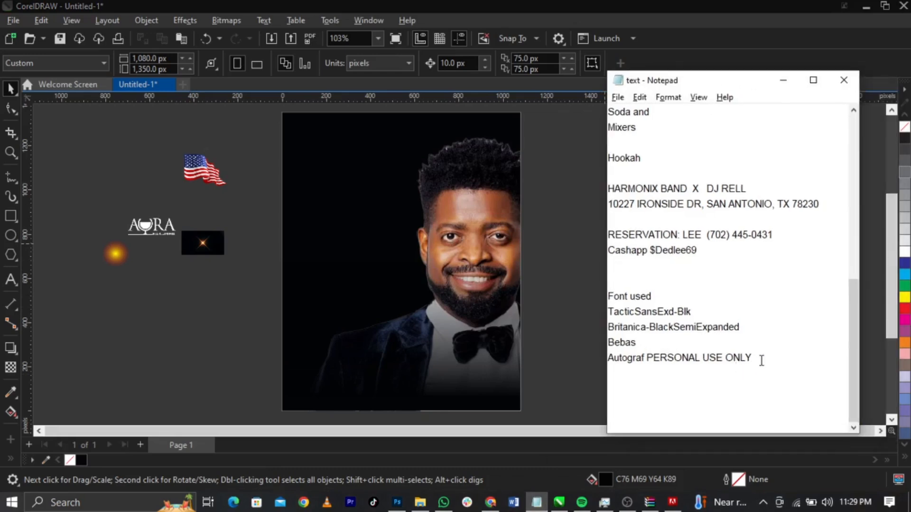
{"action": "left_click_drag", "start_coordinate": [762, 360], "coordinate": [613, 312]}
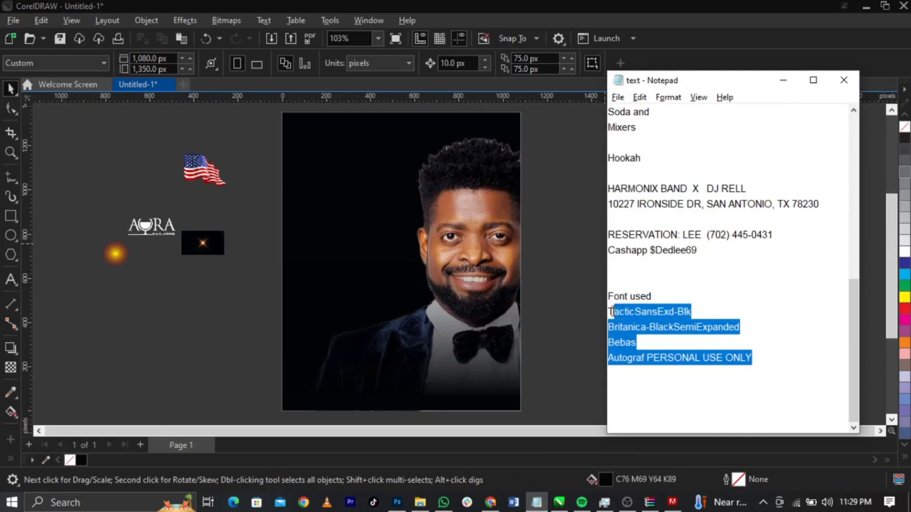
{"action": "scroll", "coordinate": [684, 260], "scroll_direction": "up", "scroll_amount": 4}
{"action": "scroll", "coordinate": [684, 259], "scroll_direction": "down", "scroll_amount": 7}
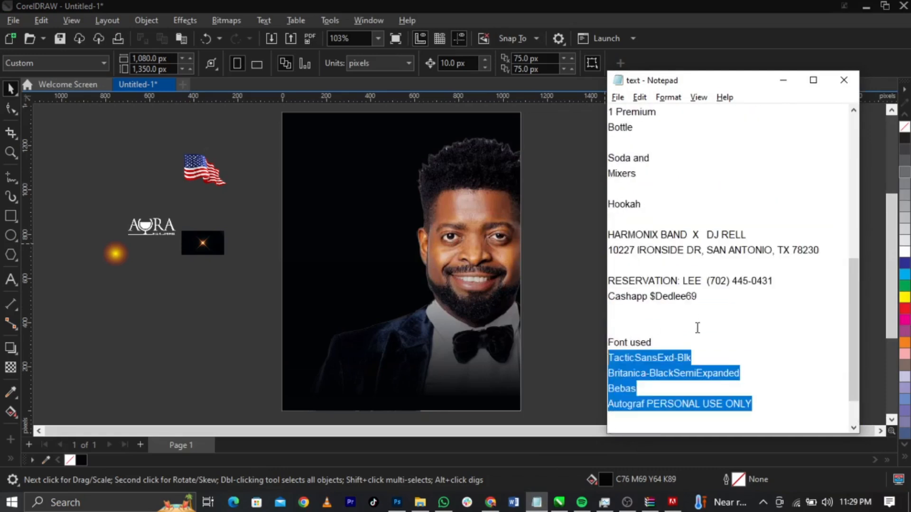
{"action": "left_click_drag", "start_coordinate": [714, 302], "coordinate": [608, 111]}
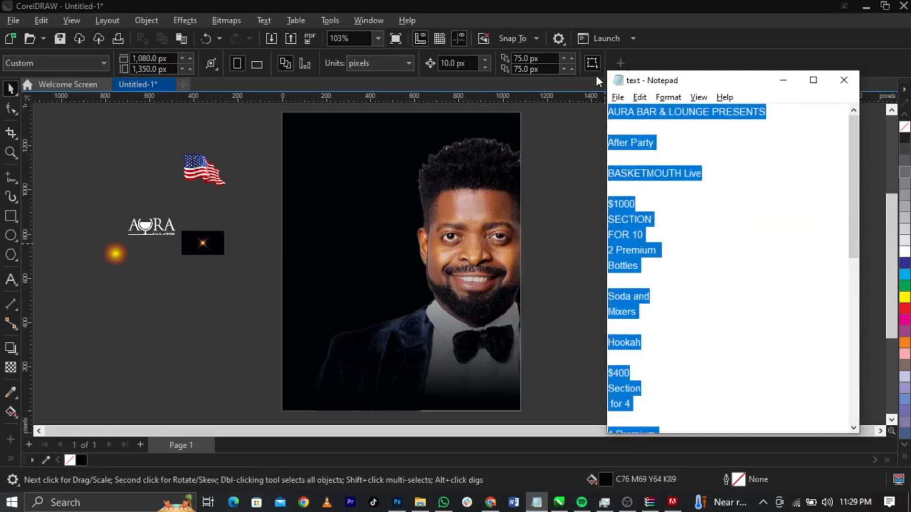
Return to CorelDRAW and paste the copied flyer text as artistic text in the empty area right of the page
{"action": "left_click", "coordinate": [10, 280]}
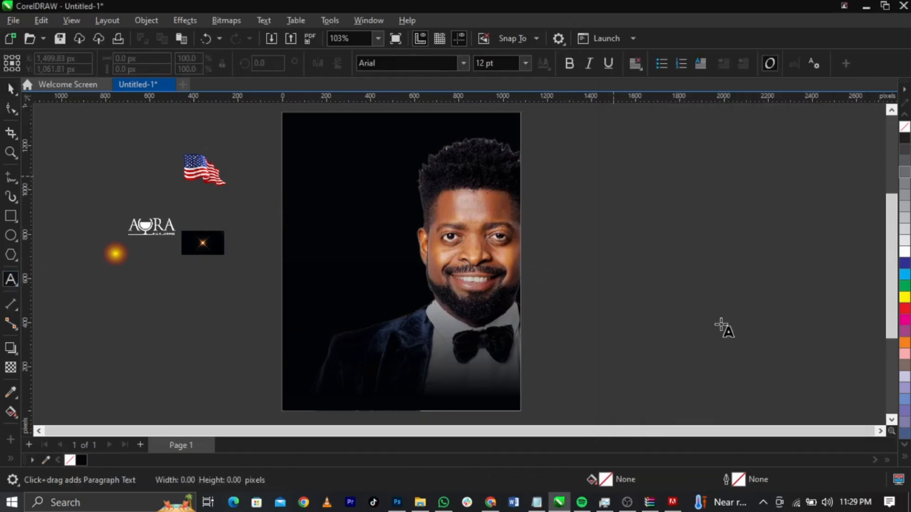
{"action": "left_click", "coordinate": [614, 169]}
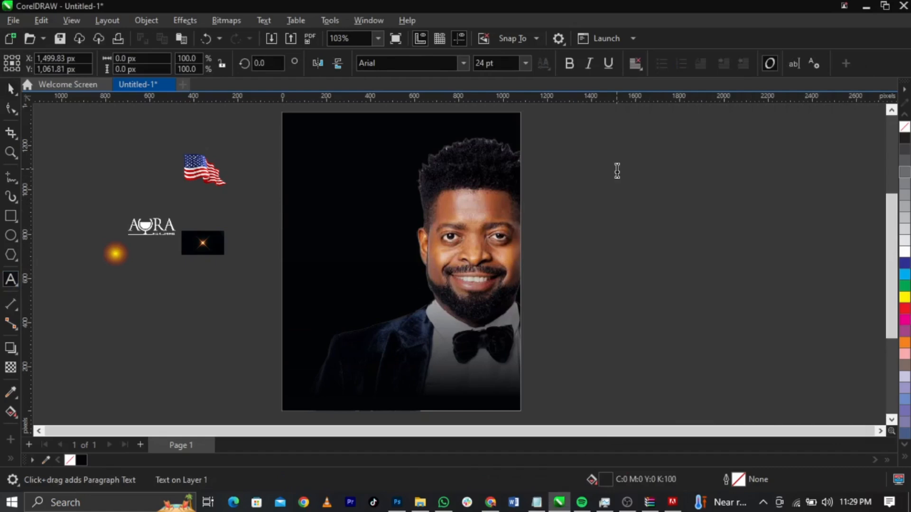
{"action": "key", "text": "ctrl+v"}
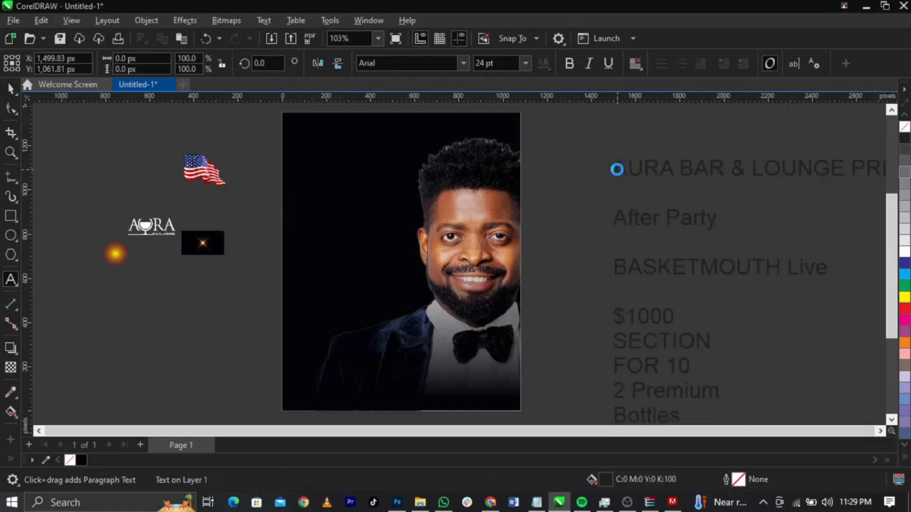
{"action": "key", "text": "ctrl+space"}
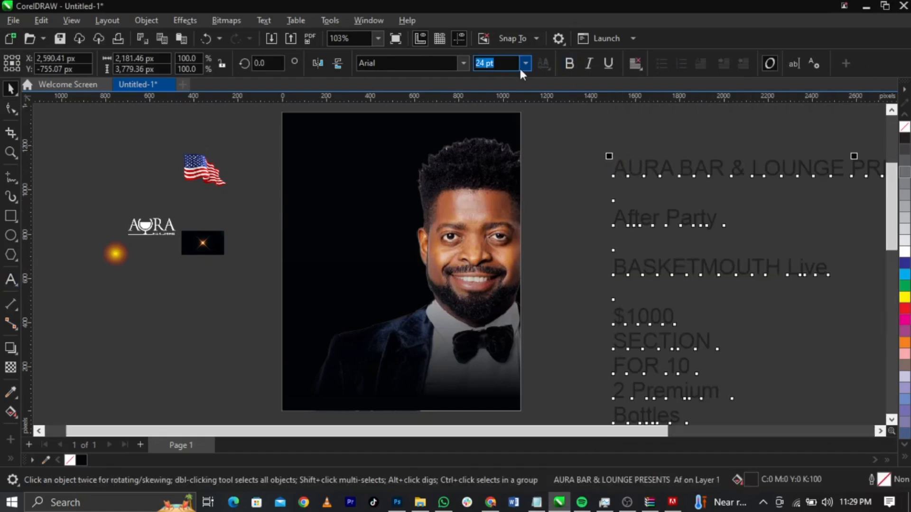
Set the pasted text's size to 12 pt and move the text block close to the page's right edge
{"action": "left_click", "coordinate": [520, 65]}
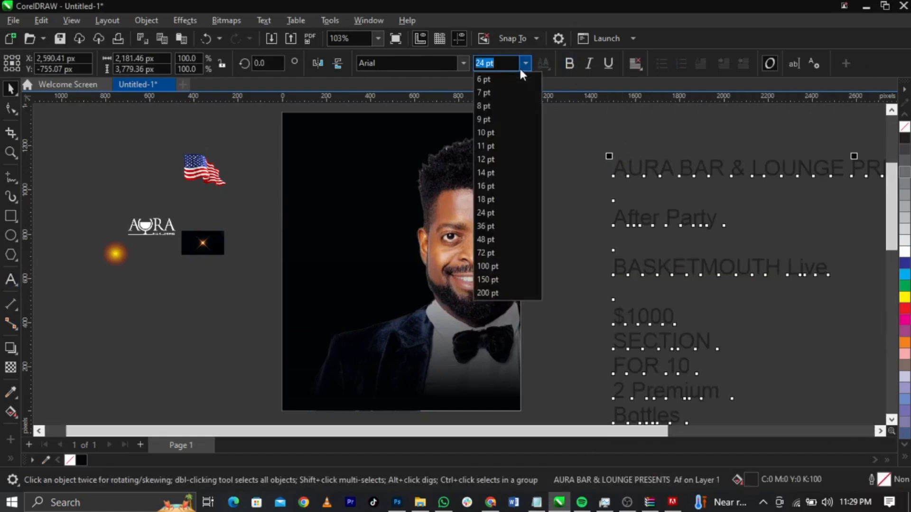
{"action": "left_click", "coordinate": [508, 160]}
{"action": "left_click_drag", "start_coordinate": [654, 223], "coordinate": [596, 175]}
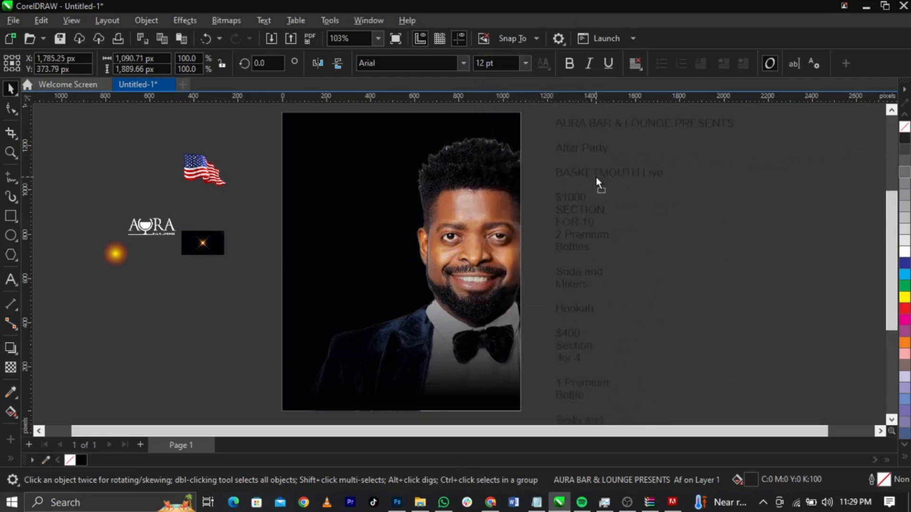
Move the AURA Bar & Lounge logo onto the page, near its upper-left corner
{"action": "left_click", "coordinate": [827, 249]}
{"action": "scroll", "coordinate": [327, 114], "scroll_direction": "up", "scroll_amount": 1}
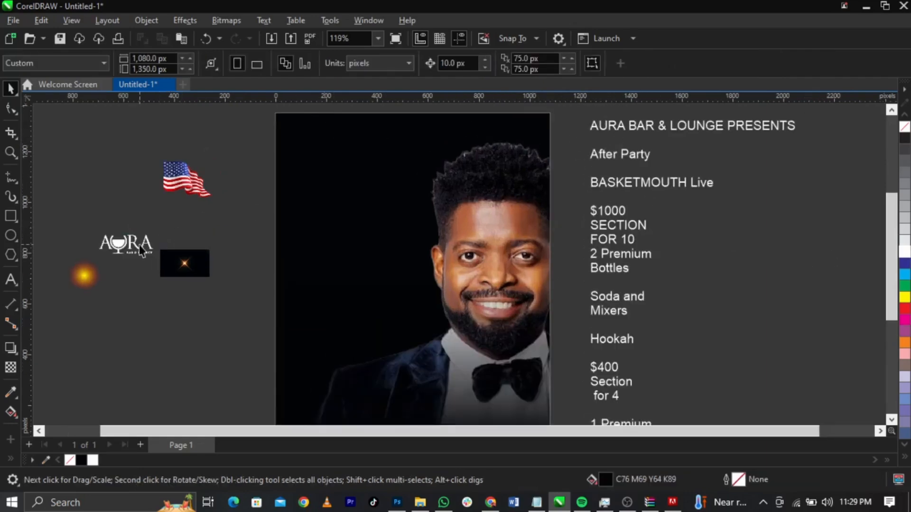
{"action": "left_click_drag", "start_coordinate": [136, 245], "coordinate": [336, 143]}
{"action": "scroll", "coordinate": [153, 195], "scroll_direction": "up", "scroll_amount": 1}
{"action": "left_click_drag", "start_coordinate": [112, 270], "coordinate": [431, 159]}
{"action": "scroll", "coordinate": [284, 243], "scroll_direction": "down", "scroll_amount": 1}
{"action": "scroll", "coordinate": [290, 190], "scroll_direction": "up", "scroll_amount": 4}
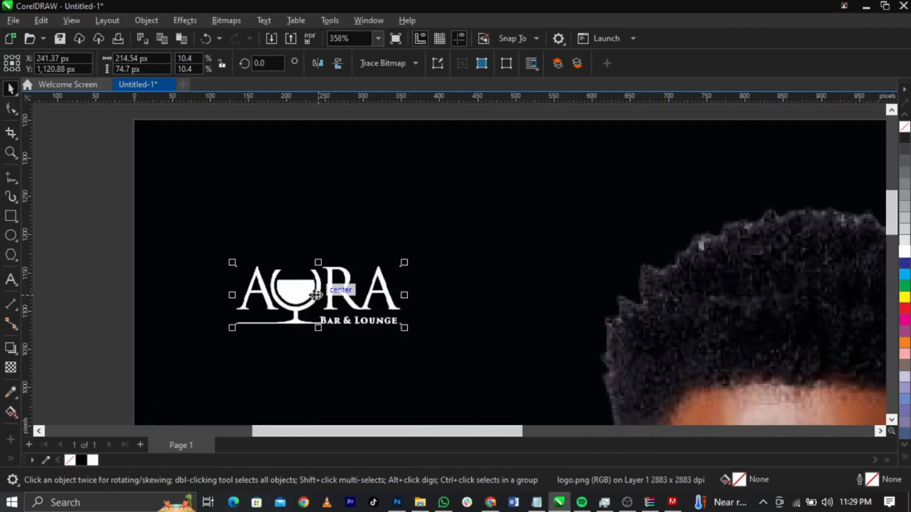
{"action": "left_click_drag", "start_coordinate": [316, 294], "coordinate": [269, 209]}
{"action": "scroll", "coordinate": [269, 209], "scroll_direction": "down", "scroll_amount": 4}
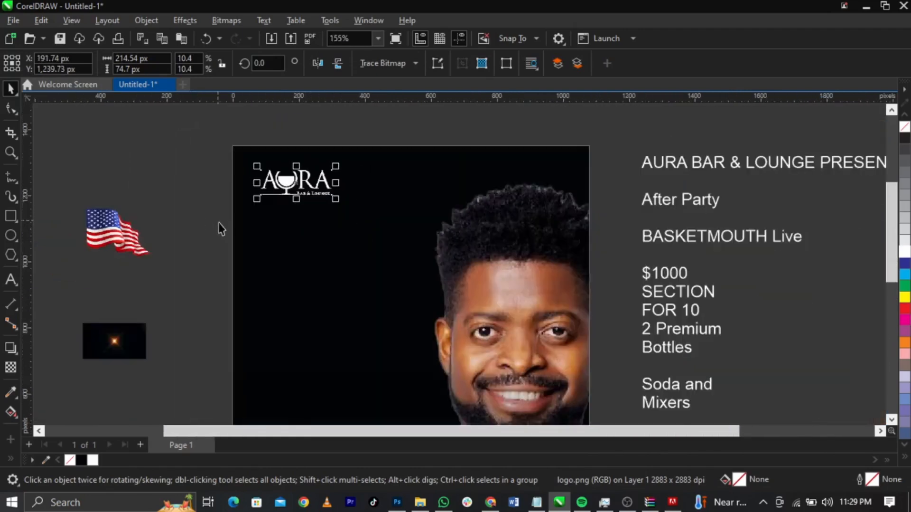
{"action": "left_click", "coordinate": [195, 229]}
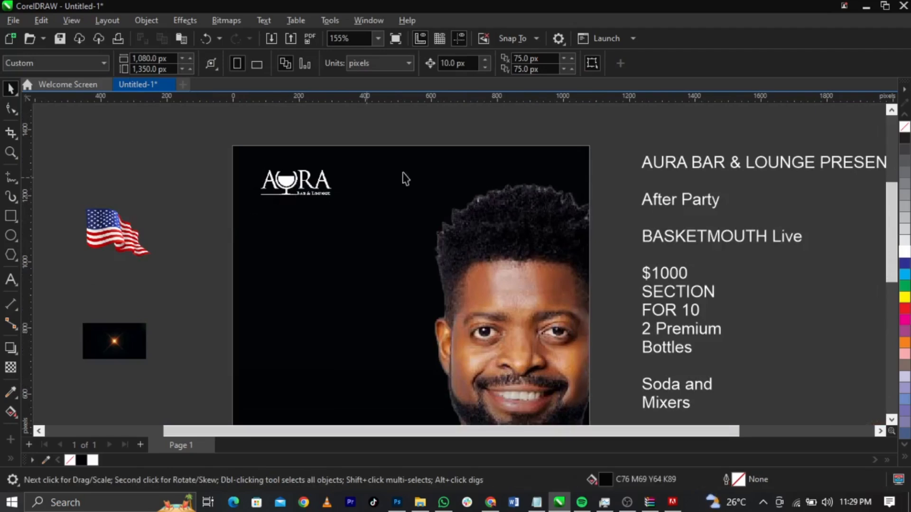
Cut the line AURA BAR & LOUNGE PRESENTS out of the text block and paste it as separate text above the portrait's hair
{"action": "scroll", "coordinate": [641, 185], "scroll_direction": "down", "scroll_amount": 2}
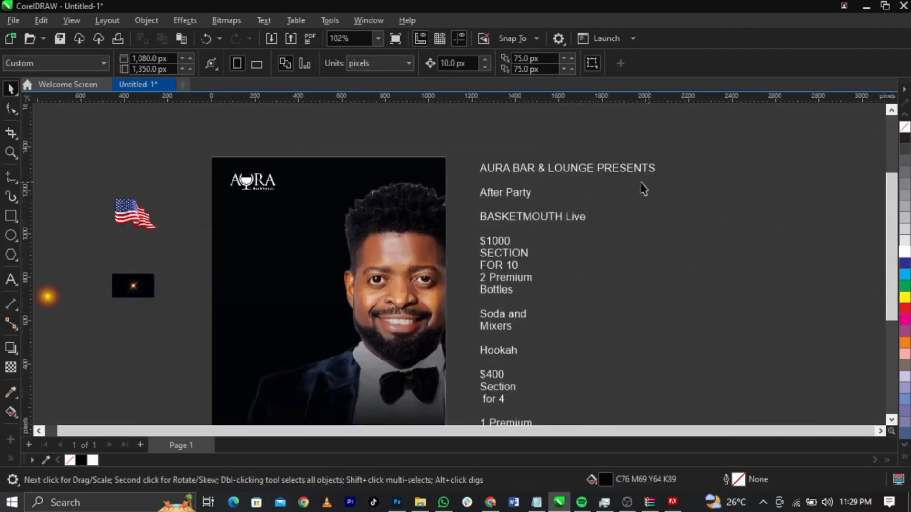
{"action": "double_click", "coordinate": [508, 176]}
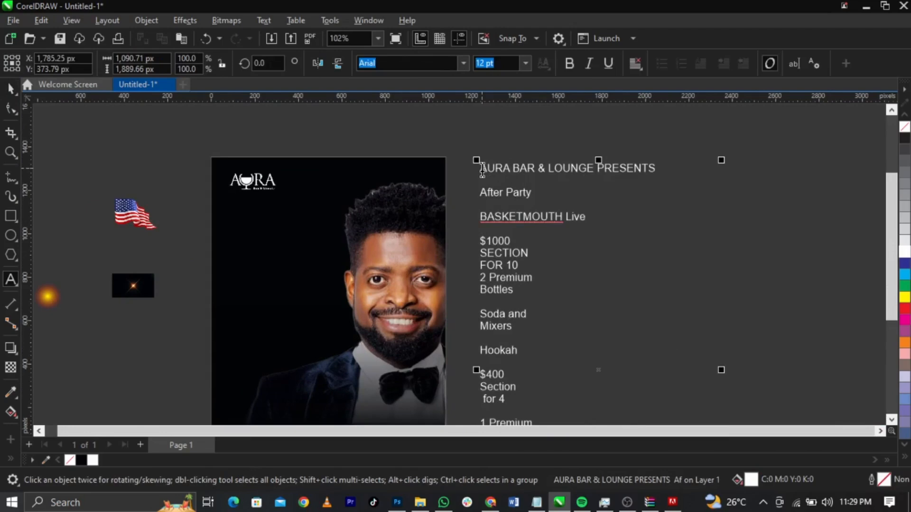
{"action": "left_click_drag", "start_coordinate": [483, 168], "coordinate": [712, 176]}
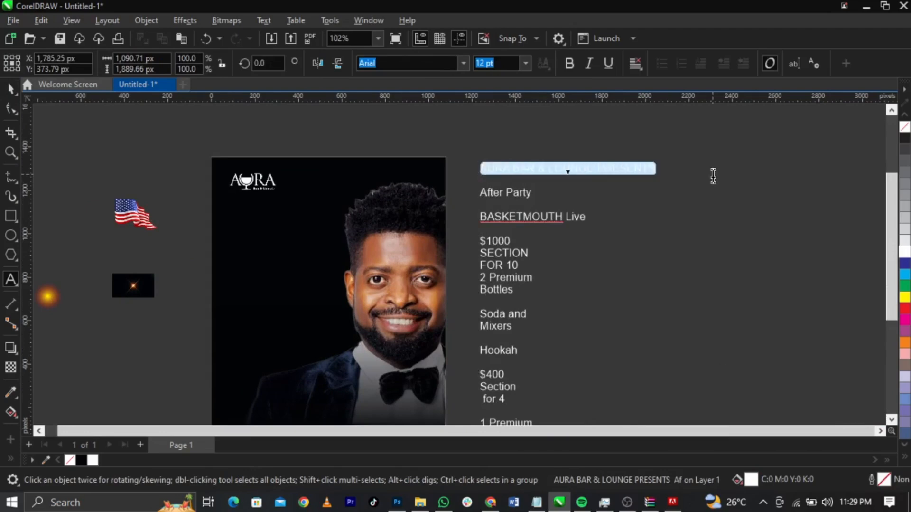
{"action": "left_click_drag", "start_coordinate": [523, 190], "coordinate": [363, 178]}
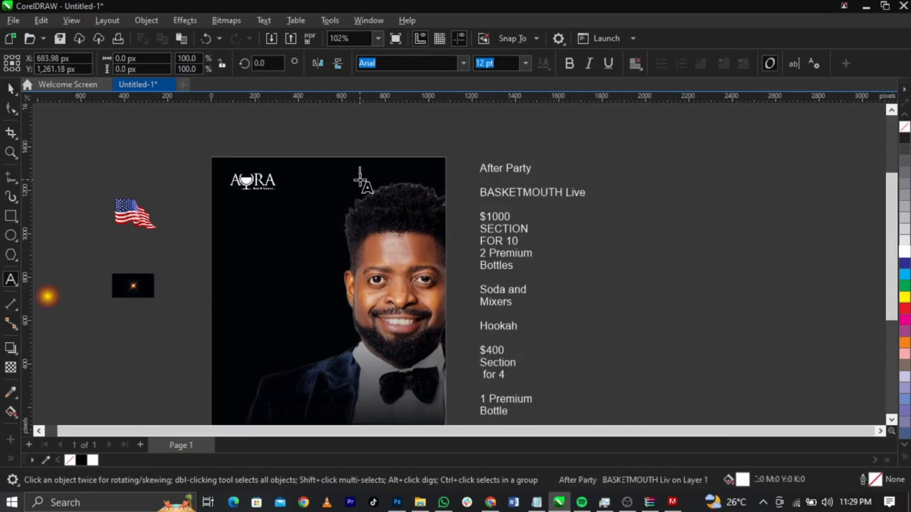
{"action": "double_click", "coordinate": [385, 219]}
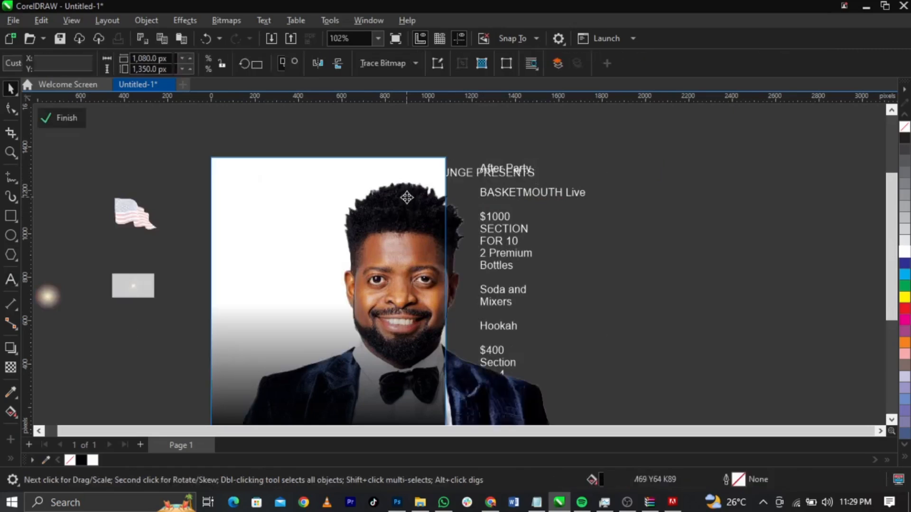
{"action": "left_click", "coordinate": [716, 221], "text": "ctrl"}
{"action": "left_click", "coordinate": [717, 221]}
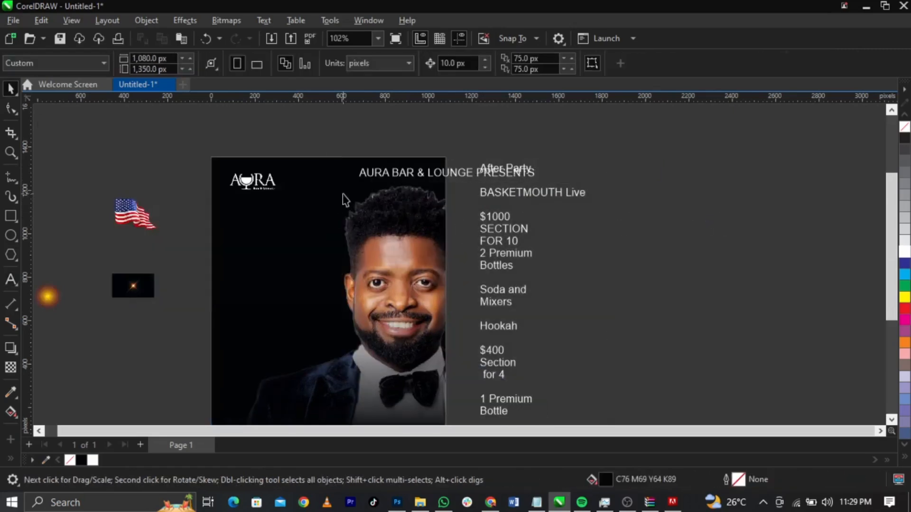
Feather the portrait inside the PowerClip with a width of 2 in Curved mode and finish editing the PowerClip contents
{"action": "scroll", "coordinate": [407, 195], "scroll_direction": "up", "scroll_amount": 1}
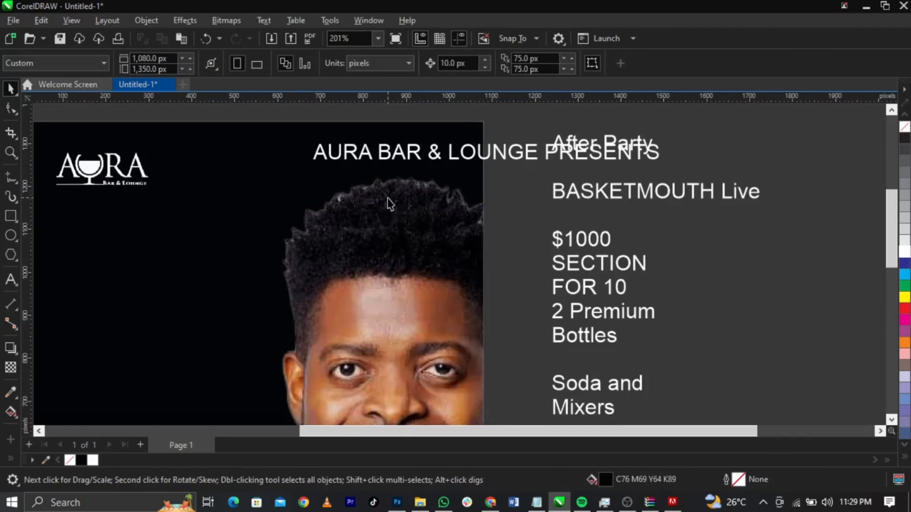
{"action": "double_click", "coordinate": [417, 217]}
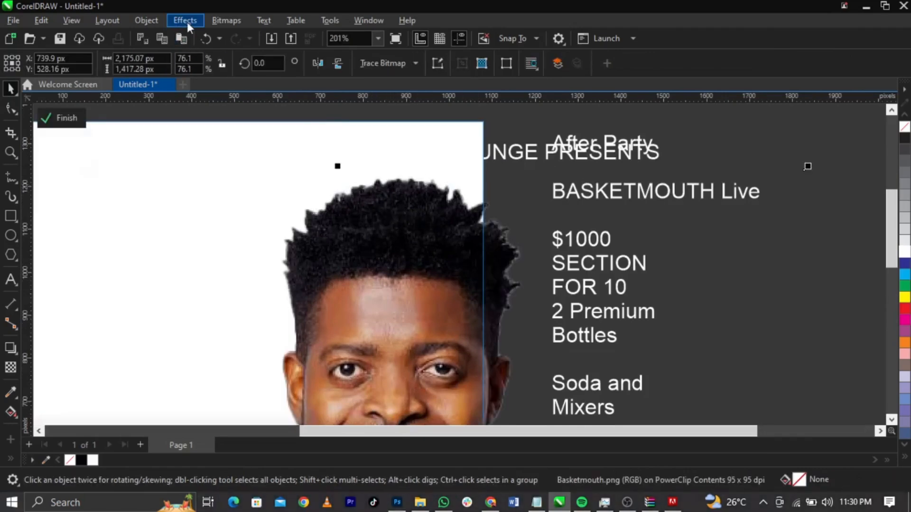
{"action": "left_click", "coordinate": [186, 19]}
{"action": "mouse_move", "coordinate": [206, 96]}
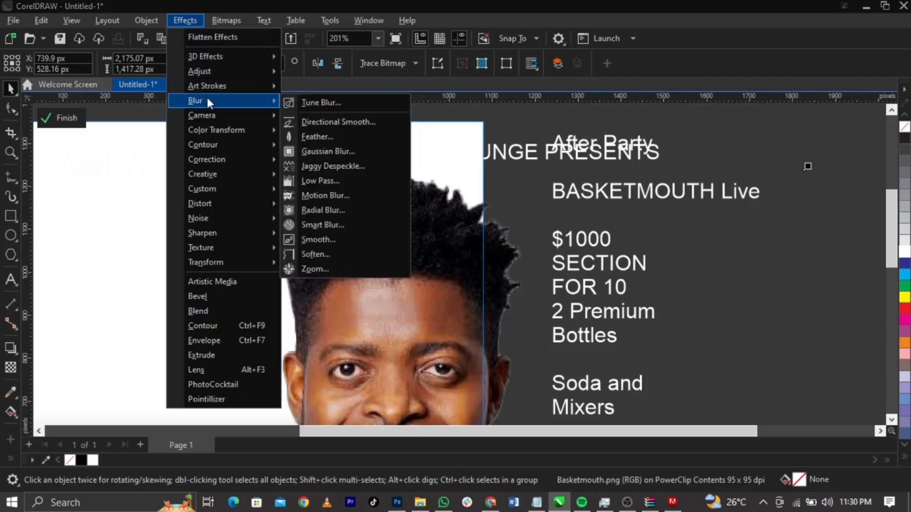
{"action": "left_click", "coordinate": [318, 136]}
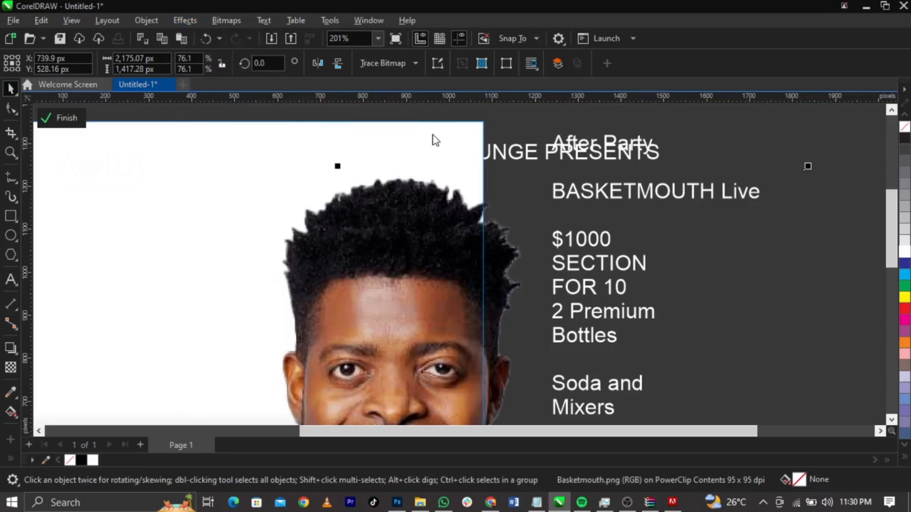
{"action": "left_click_drag", "start_coordinate": [436, 178], "coordinate": [508, 68]}
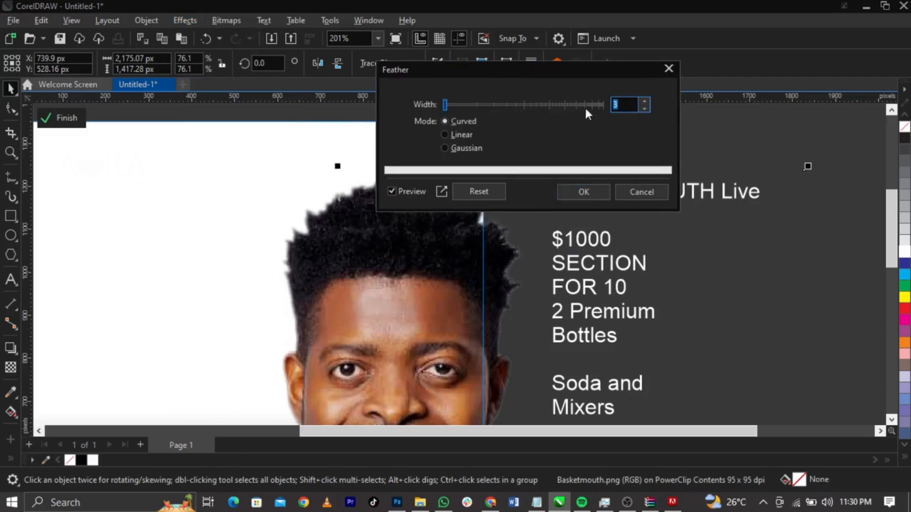
{"action": "type", "text": "2"}
{"action": "left_click", "coordinate": [595, 188]}
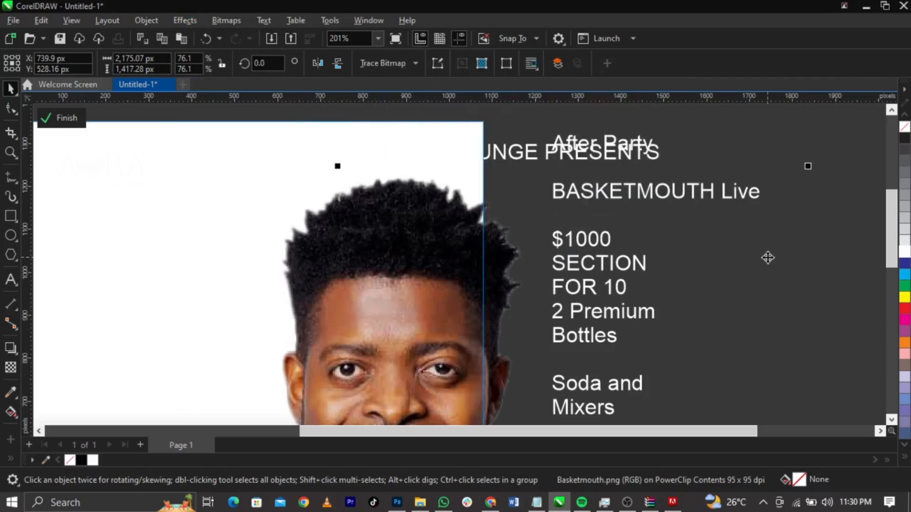
{"action": "left_click", "coordinate": [829, 270], "text": "ctrl"}
{"action": "left_click", "coordinate": [829, 270]}
Select the AURA BAR & LOUNGE PRESENTS line, switch to the text file in Notepad, and copy the font name Britanica-BlackSemiExpanded
{"action": "scroll", "coordinate": [603, 211], "scroll_direction": "down", "scroll_amount": 2}
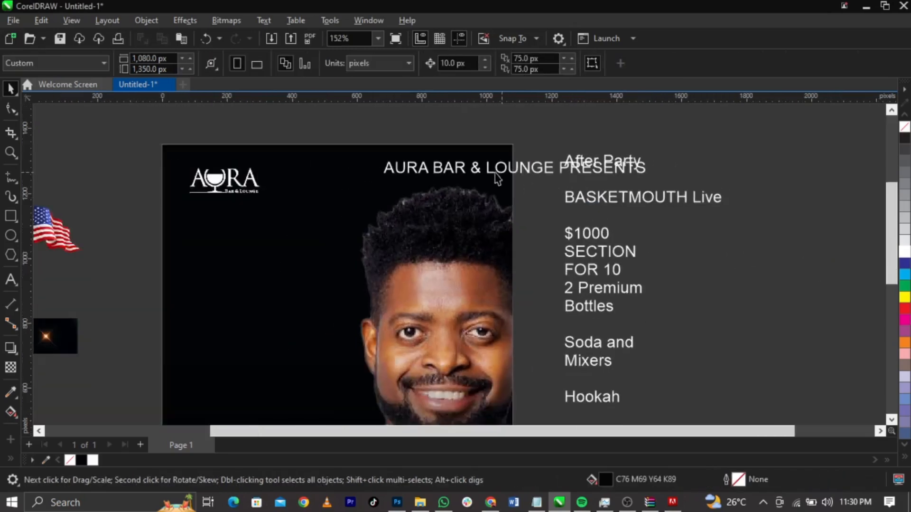
{"action": "scroll", "coordinate": [489, 171], "scroll_direction": "up", "scroll_amount": 1}
{"action": "left_click", "coordinate": [491, 172]}
{"action": "left_click", "coordinate": [492, 175]}
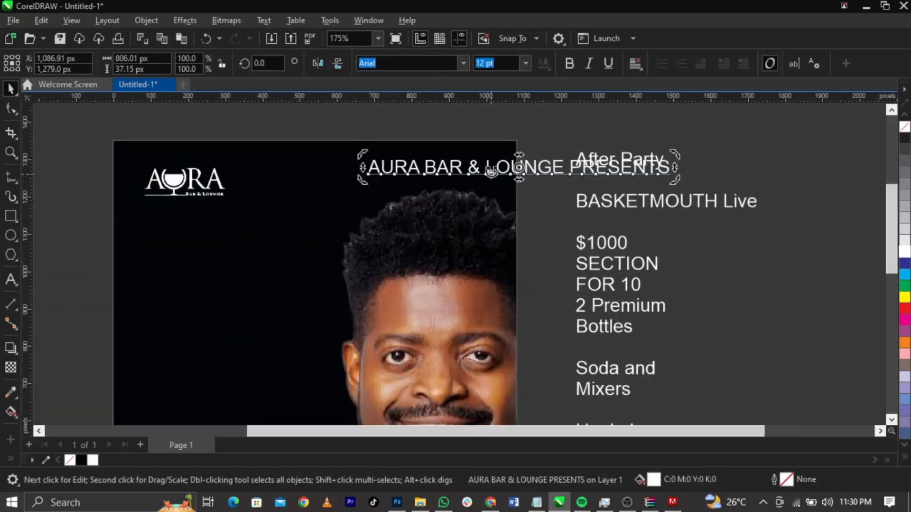
{"action": "left_click", "coordinate": [486, 173]}
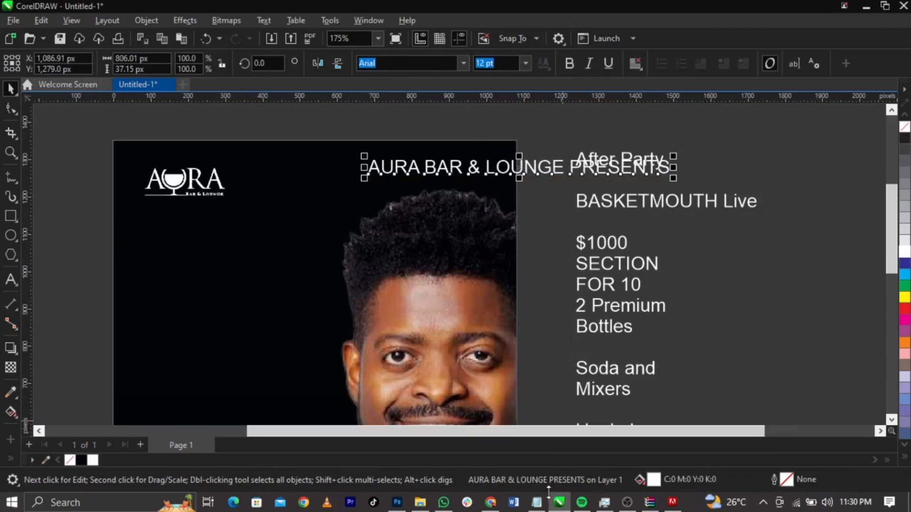
{"action": "left_click", "coordinate": [537, 501]}
{"action": "left_click", "coordinate": [658, 376]}
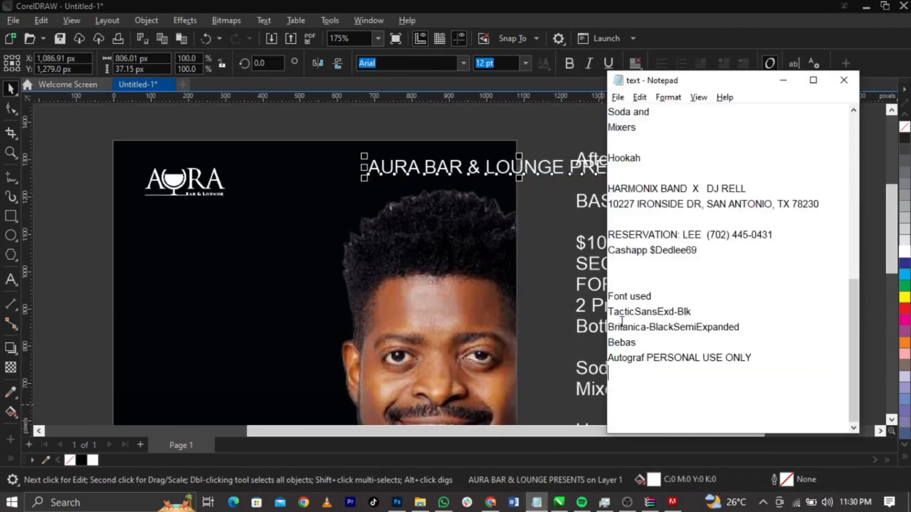
{"action": "left_click_drag", "start_coordinate": [609, 327], "coordinate": [756, 327]}
{"action": "key", "text": "ctrl+c"}
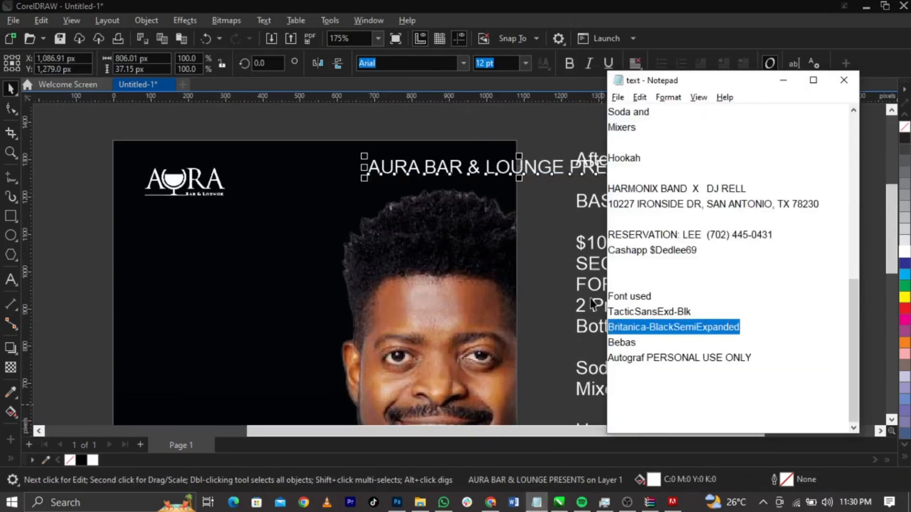
Return to CorelDRAW and try to apply the copied font name Britanica-BlackSemiExpanded to the selected line
{"action": "left_click", "coordinate": [408, 63]}
{"action": "key", "text": "ctrl+v"}
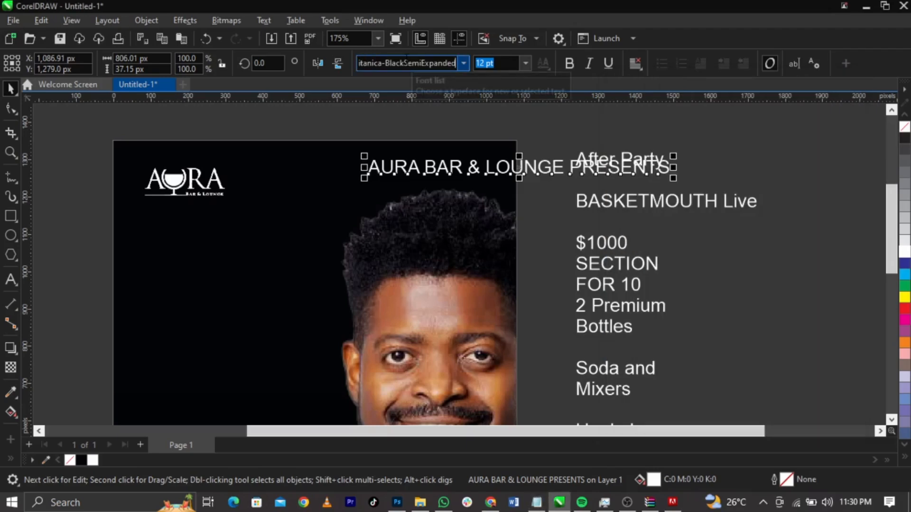
{"action": "key", "text": "Return"}
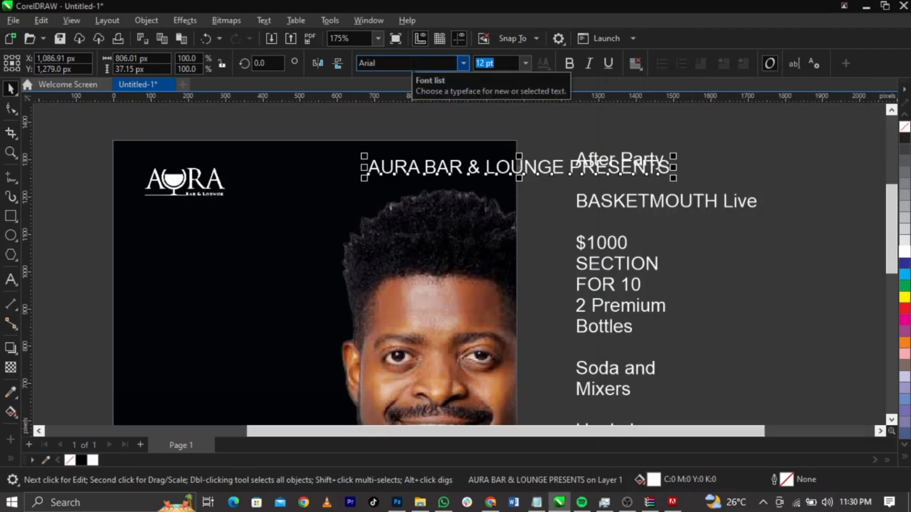
{"action": "left_click", "coordinate": [462, 67]}
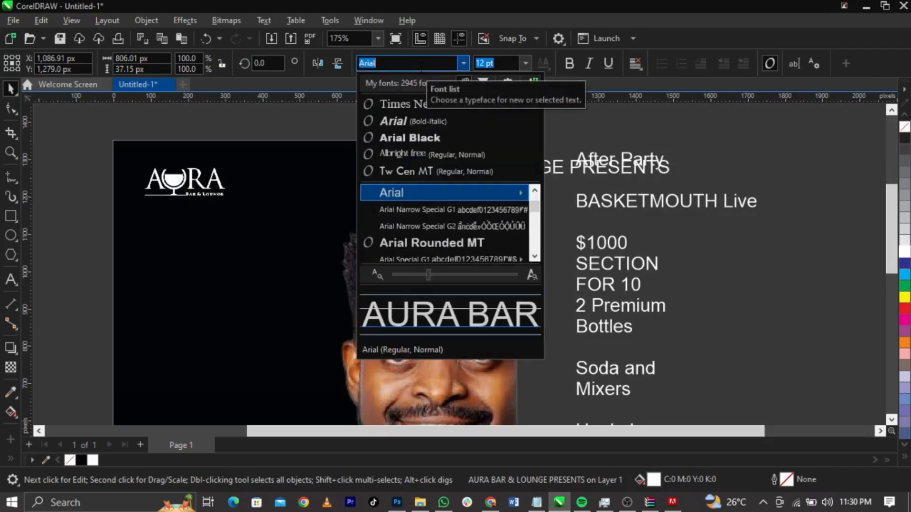
{"action": "key", "text": "ctrl+v"}
{"action": "key", "text": "Return"}
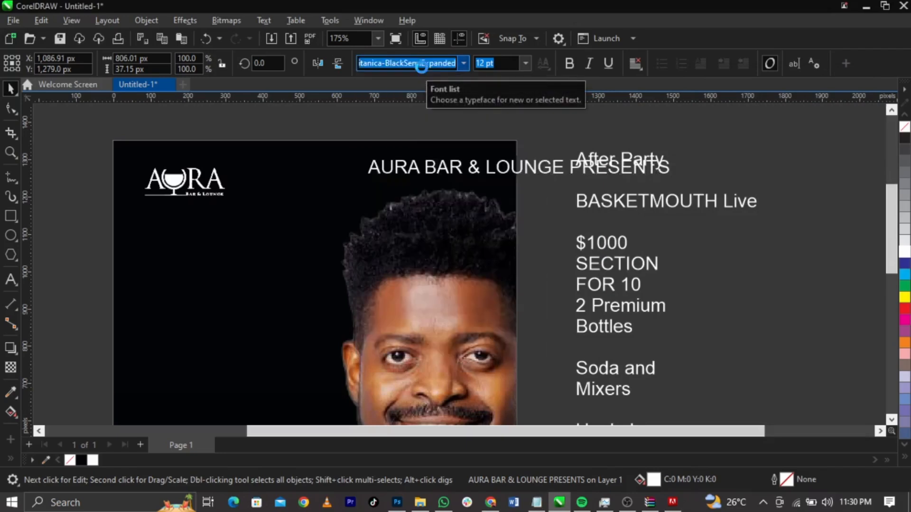
{"action": "left_click", "coordinate": [464, 63]}
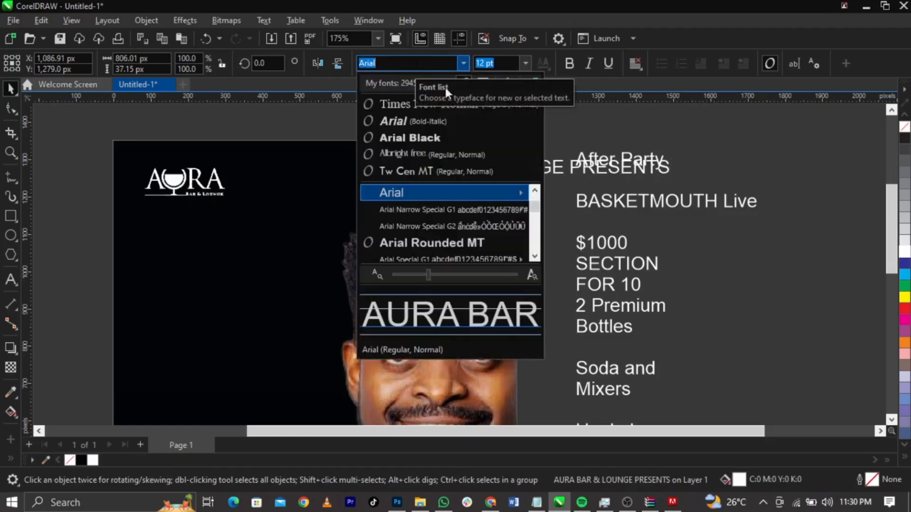
Check the font names in Notepad again, return to CorelDRAW, and set the AURA BAR & LOUNGE PRESENTS line to Britanica-Bold
{"action": "left_click", "coordinate": [537, 502]}
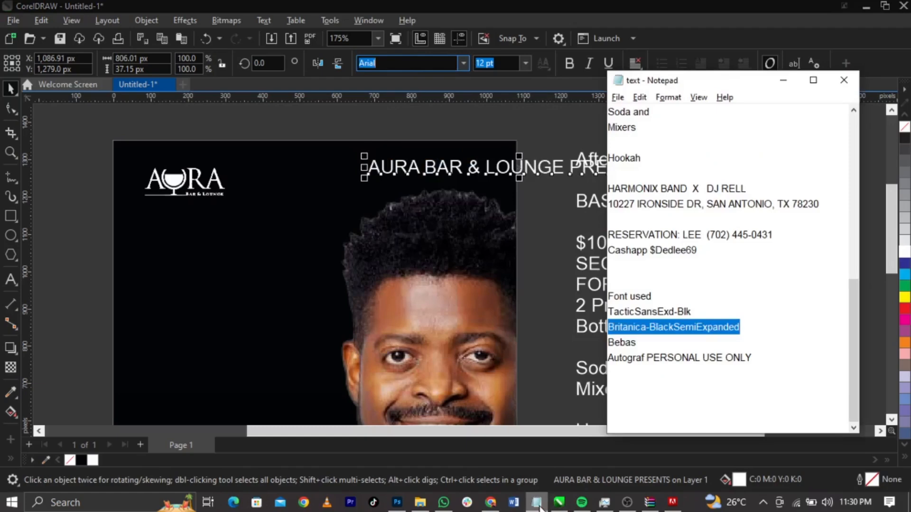
{"action": "left_click", "coordinate": [538, 503]}
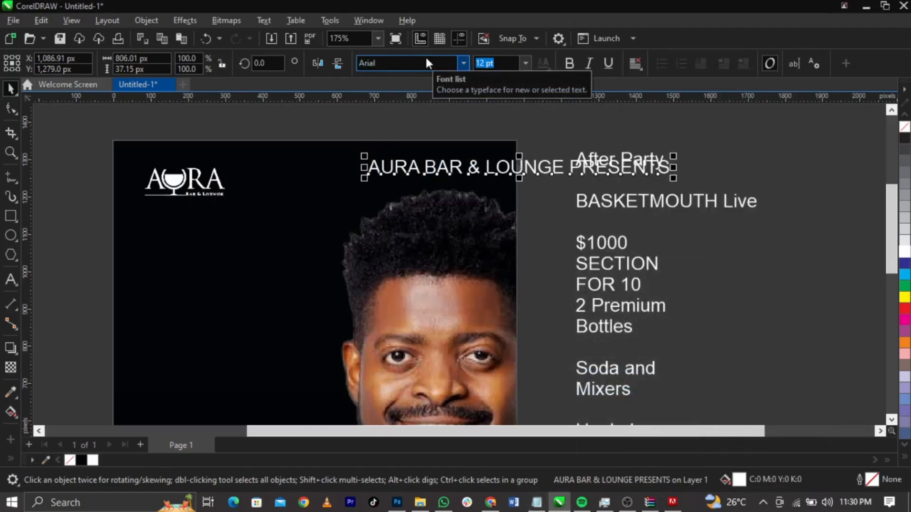
{"action": "type", "text": "Britanica-Bold"}
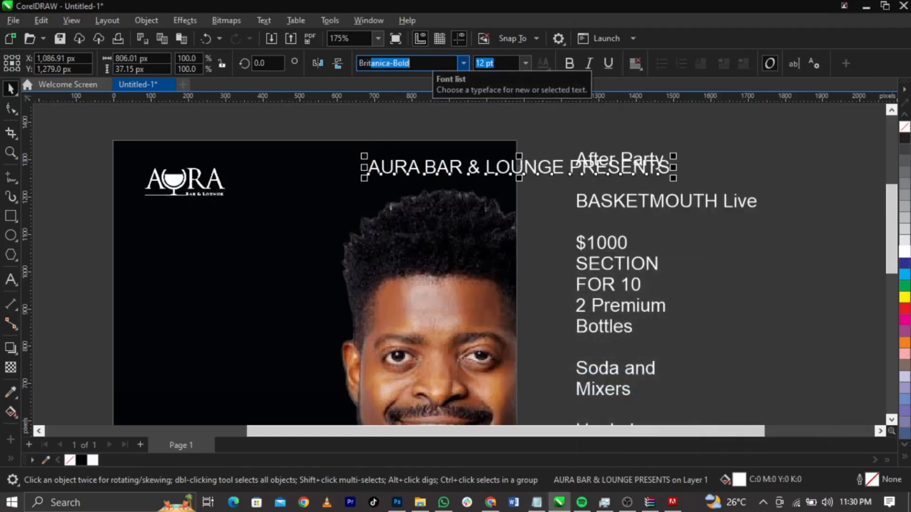
{"action": "key", "text": "Return"}
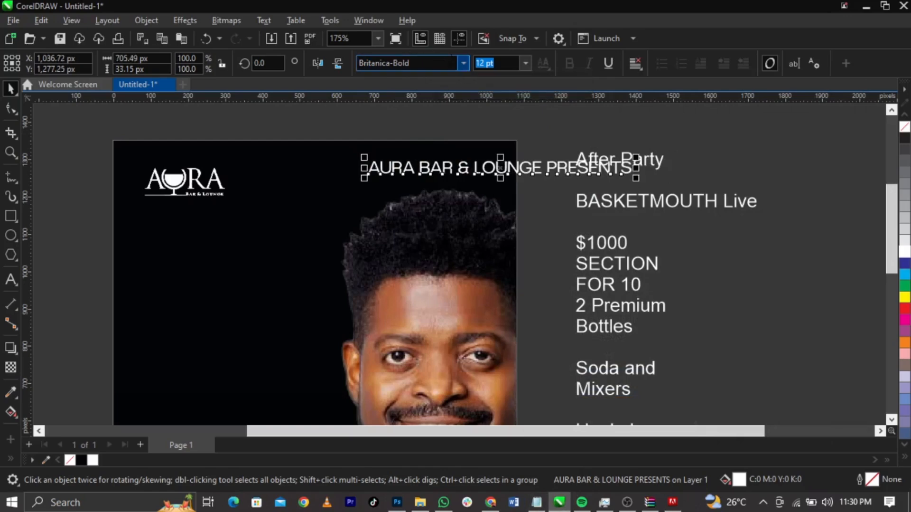
{"action": "left_click", "coordinate": [461, 64]}
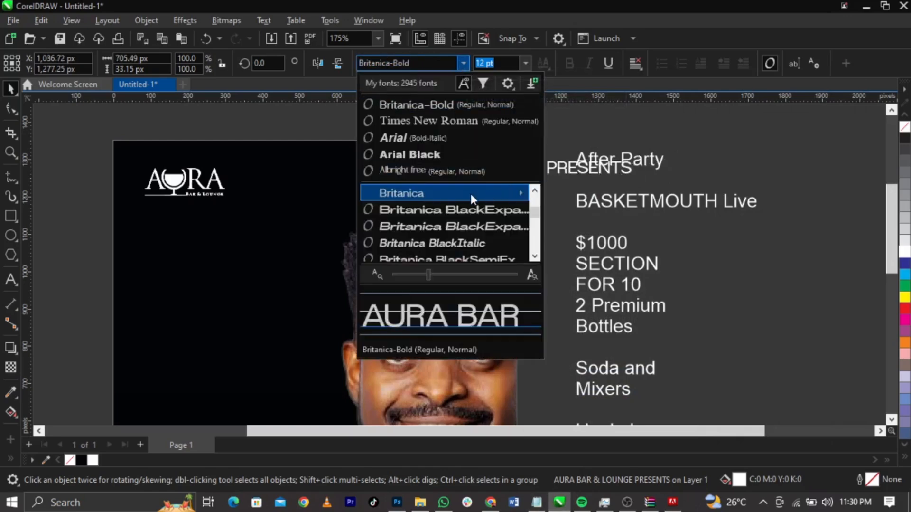
{"action": "mouse_move", "coordinate": [467, 196]}
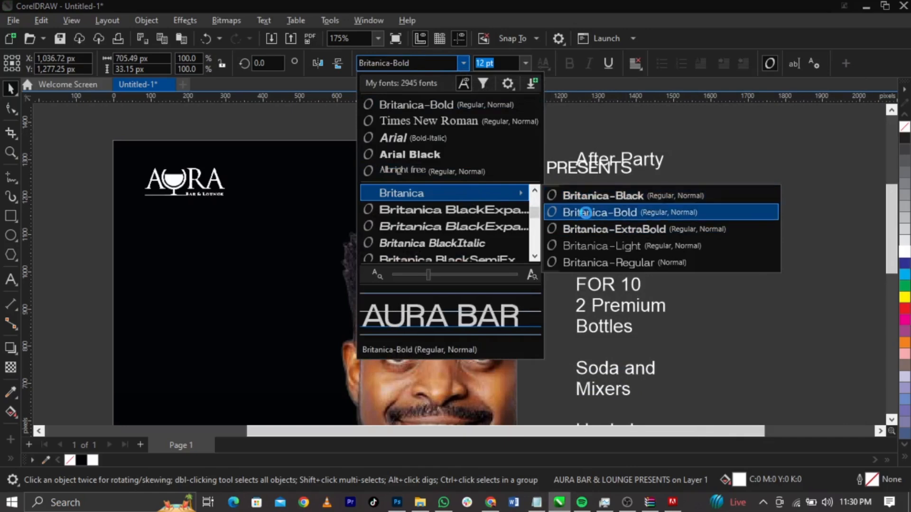
{"action": "left_click", "coordinate": [585, 212]}
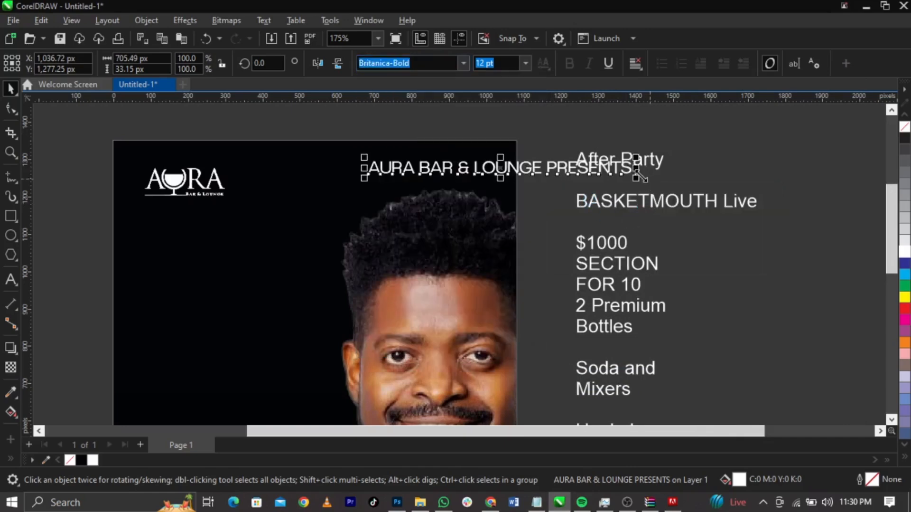
Set the AURA BAR & LOUNGE PRESENTS line to Bebas and shrink it to about 321 px wide above the portrait's hair
{"action": "type", "text": "Bb"}
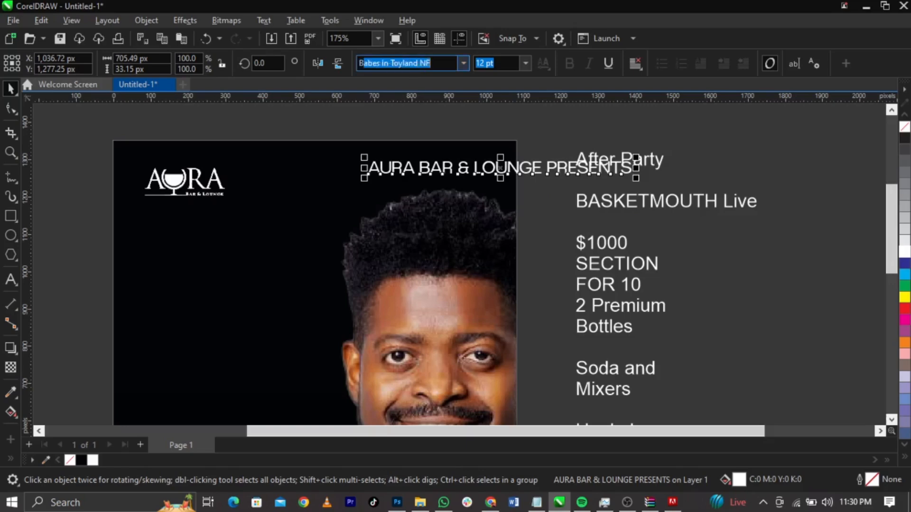
{"action": "key", "text": "BackSpace"}
{"action": "type", "text": "ebas"}
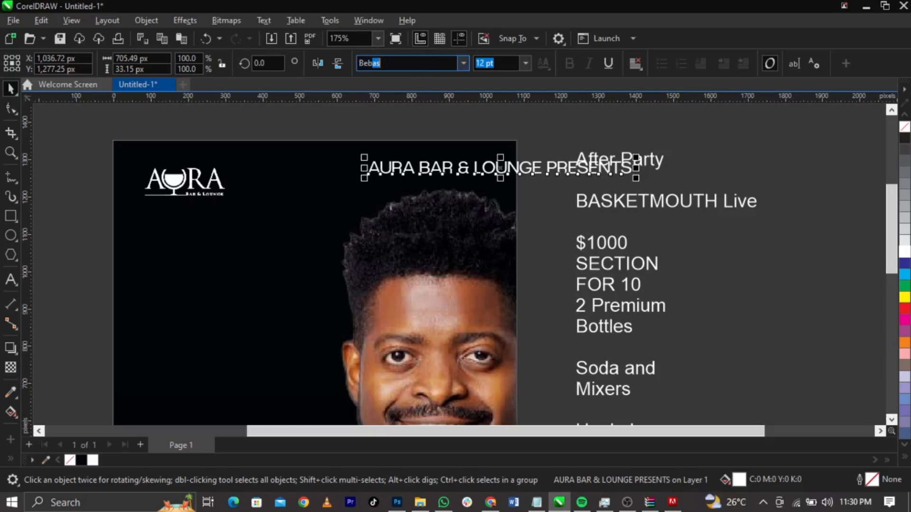
{"action": "key", "text": "Return"}
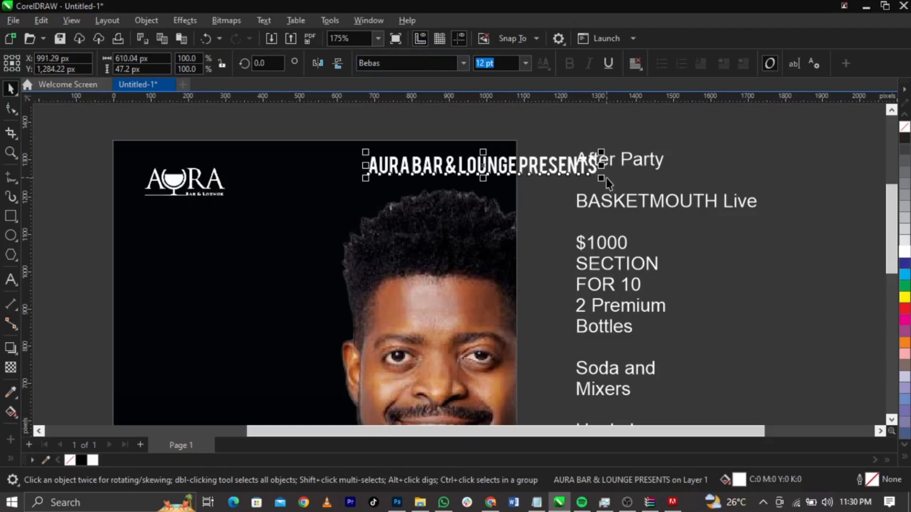
{"action": "left_click_drag", "start_coordinate": [599, 179], "coordinate": [434, 184]}
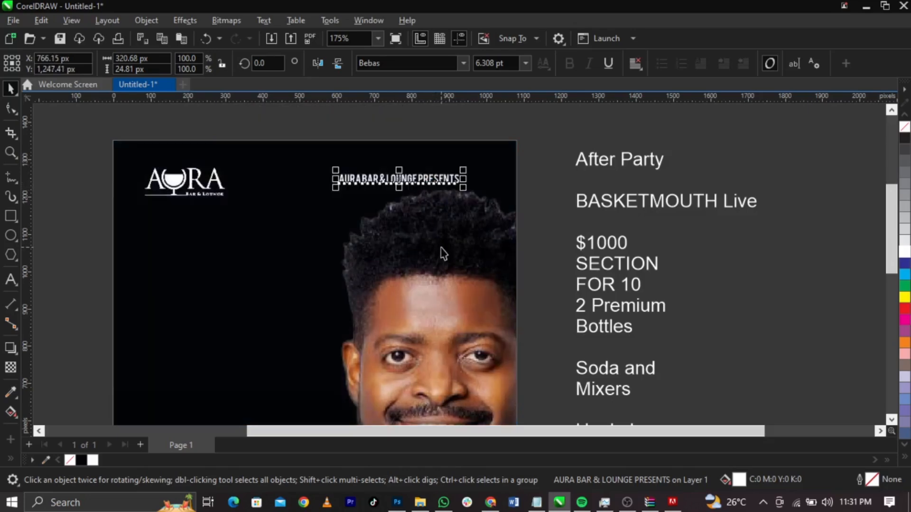
Widen the letter spacing of the AURA BAR & LOUNGE PRESENTS line and scale it to about 378 px wide
{"action": "left_click", "coordinate": [11, 109]}
{"action": "mouse_move", "coordinate": [464, 189]}
{"action": "left_mouse_down"}
{"action": "mouse_move", "coordinate": [533, 193]}
{"action": "mouse_move", "coordinate": [463, 199]}
{"action": "left_mouse_up"}
{"action": "key", "text": "space"}
{"action": "scroll", "coordinate": [517, 181], "scroll_direction": "up", "scroll_amount": 2}
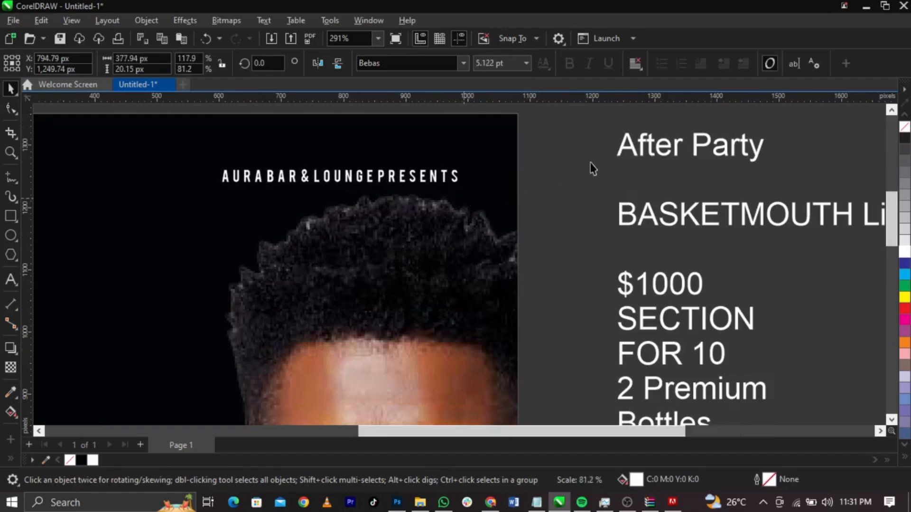
{"action": "scroll", "coordinate": [590, 167], "scroll_direction": "down", "scroll_amount": 5}
{"action": "left_click", "coordinate": [557, 150]}
{"action": "left_click", "coordinate": [512, 160]}
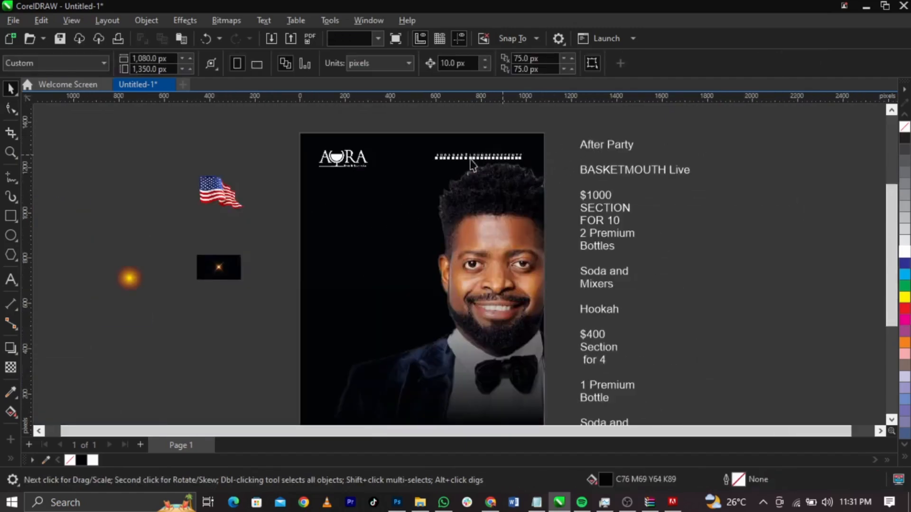
{"action": "left_click", "coordinate": [704, 183]}
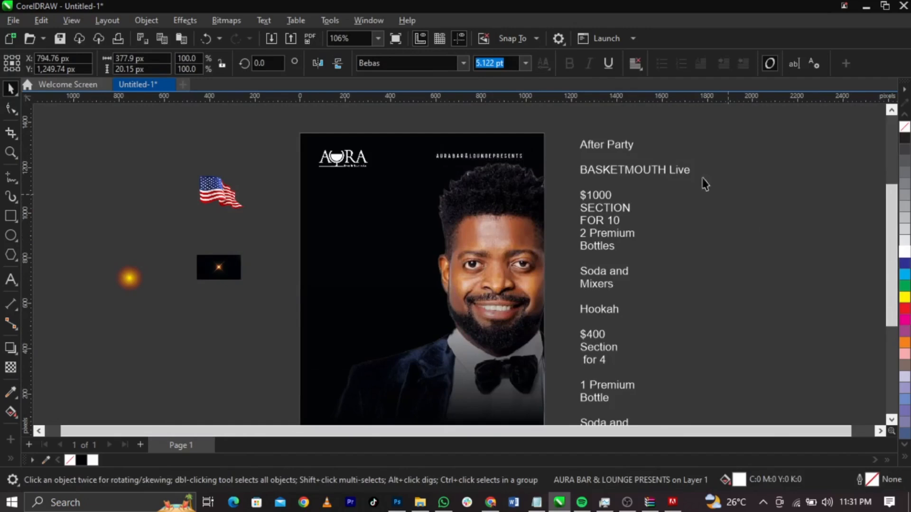
Move the After Party text onto the flyer beside the portrait, below the logo, and enlarge it to about 481 px wide
{"action": "double_click", "coordinate": [631, 146]}
{"action": "left_click_drag", "start_coordinate": [636, 145], "coordinate": [346, 198]}
{"action": "scroll", "coordinate": [361, 216], "scroll_direction": "up", "scroll_amount": 4}
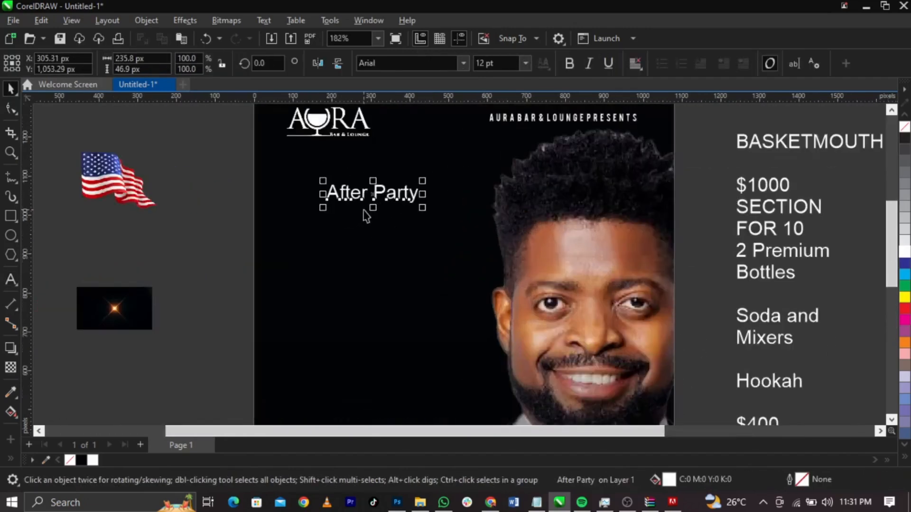
{"action": "left_click_drag", "start_coordinate": [506, 261], "coordinate": [570, 243]}
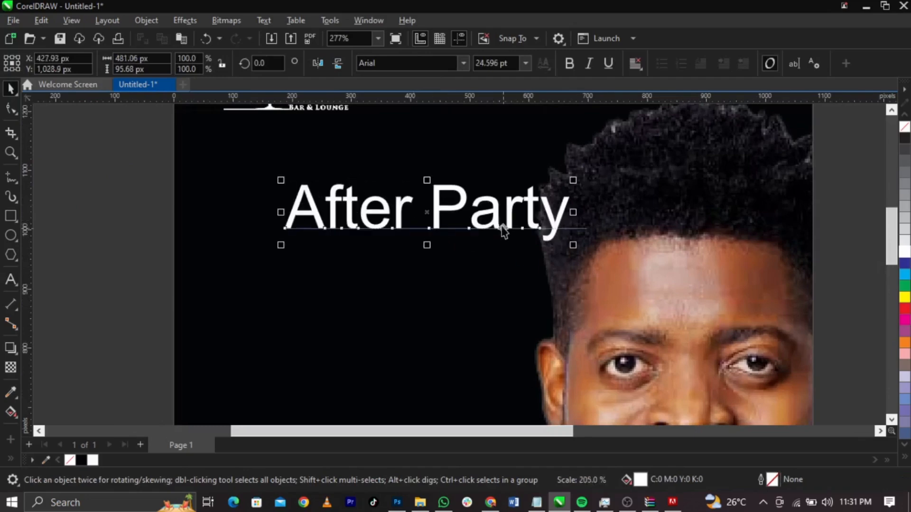
{"action": "left_click_drag", "start_coordinate": [498, 219], "coordinate": [435, 212]}
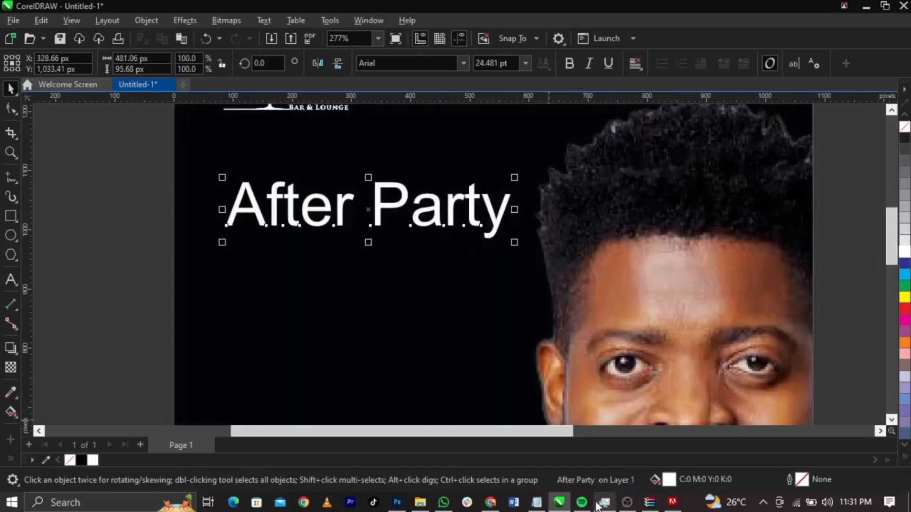
Check the font names in Notepad, return to CorelDRAW, and try Britanica-Bold and Britanica-Black on the After Party text
{"action": "left_click", "coordinate": [537, 501]}
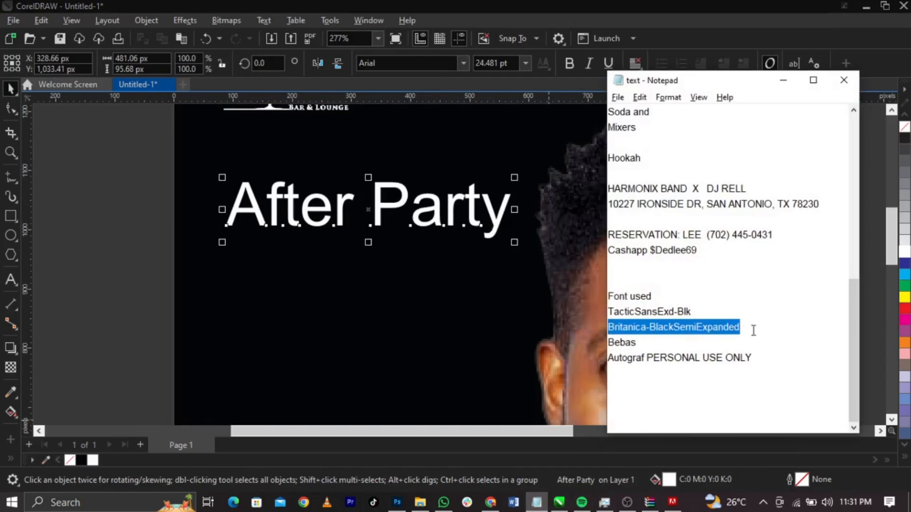
{"action": "left_click", "coordinate": [463, 62]}
{"action": "left_click", "coordinate": [464, 61]}
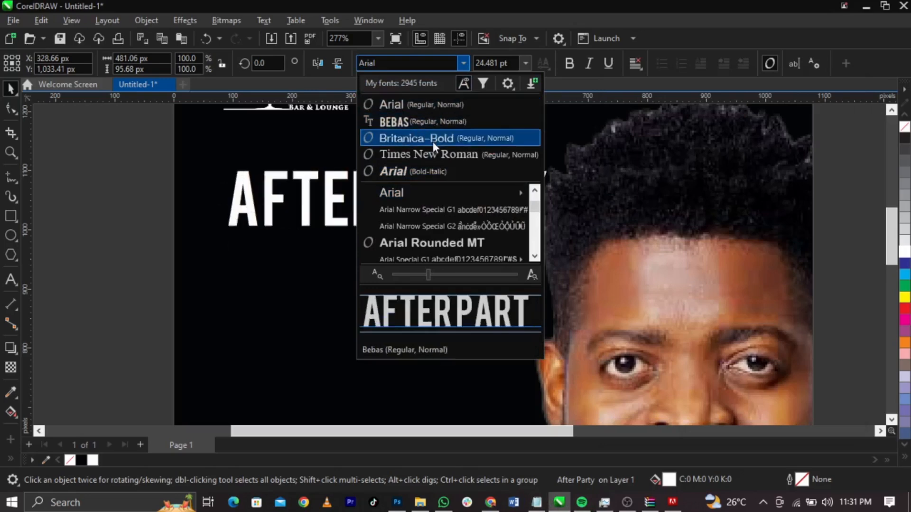
{"action": "left_click", "coordinate": [430, 137]}
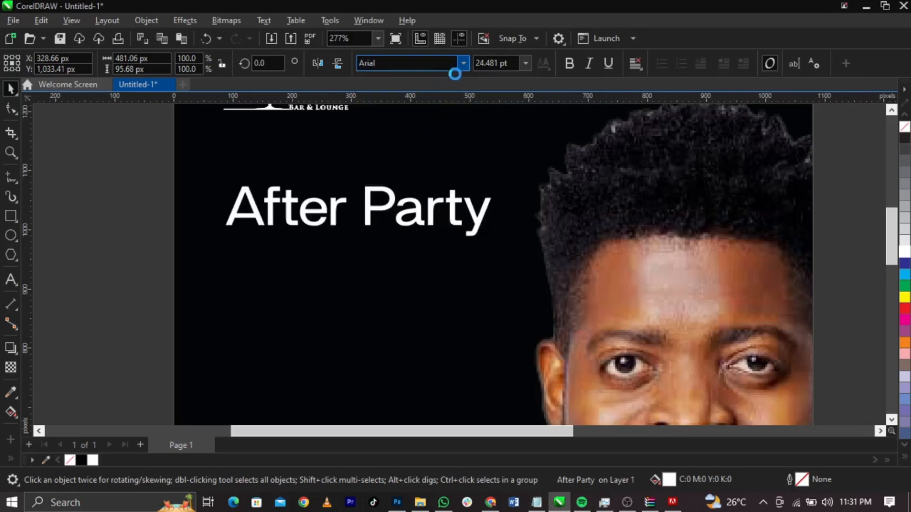
{"action": "left_click", "coordinate": [462, 63]}
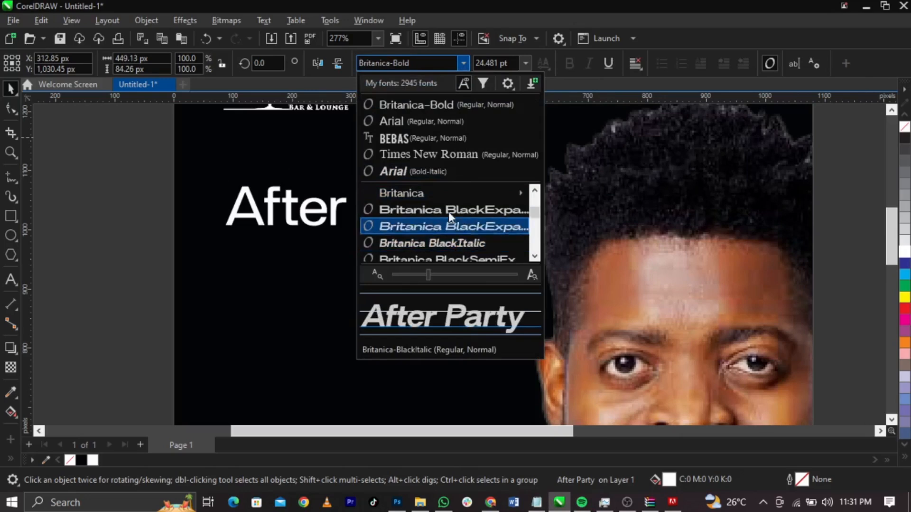
{"action": "mouse_move", "coordinate": [448, 191]}
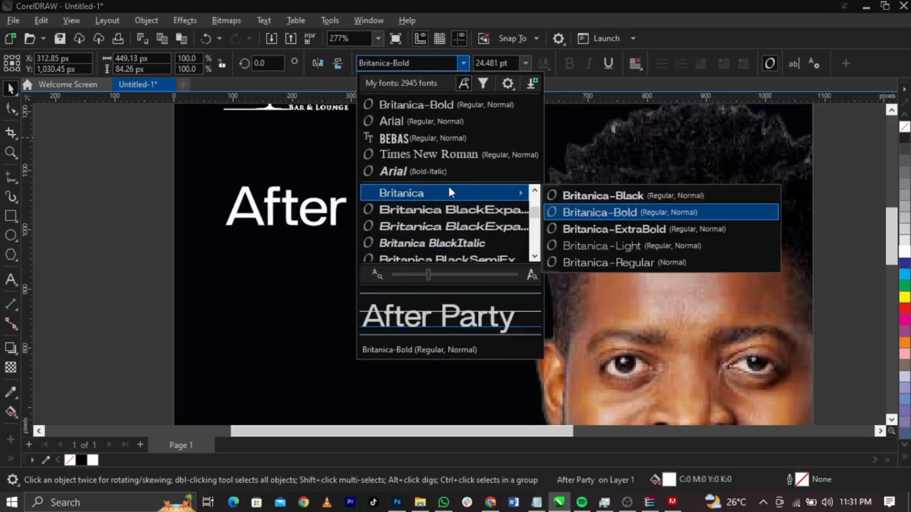
{"action": "left_click", "coordinate": [579, 197]}
Convert the whole After Party text to UPPERCASE with Change Case
{"action": "left_click", "coordinate": [380, 219]}
{"action": "left_click", "coordinate": [380, 217]}
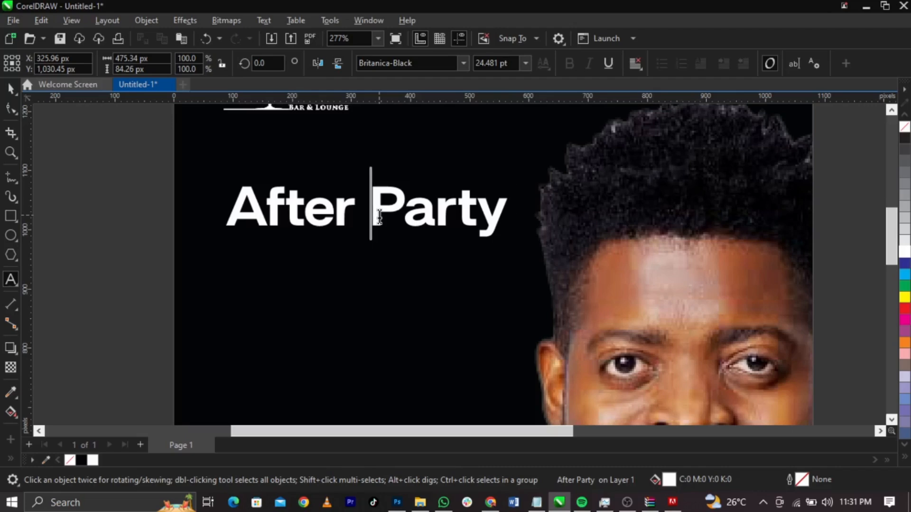
{"action": "key", "text": "ctrl+a"}
{"action": "key", "text": "shift+F3"}
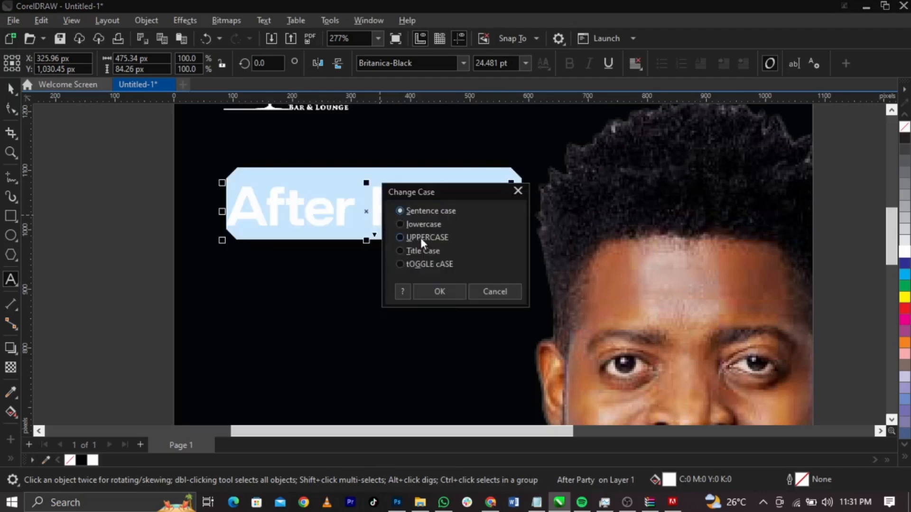
{"action": "left_click", "coordinate": [434, 292]}
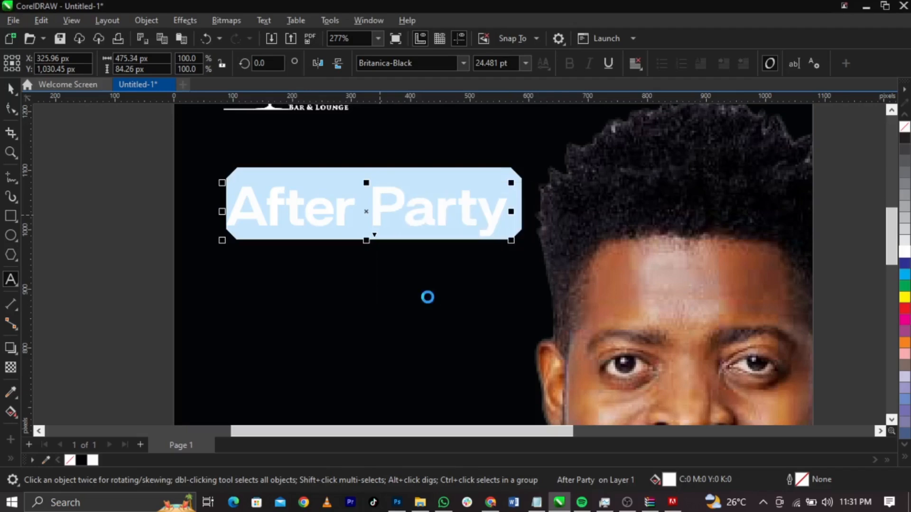
{"action": "key", "text": "ctrl+space"}
Split the AFTER PARTY text into two lines, with PARTY beneath AFTER
{"action": "left_click", "coordinate": [434, 225]}
{"action": "double_click", "coordinate": [420, 216]}
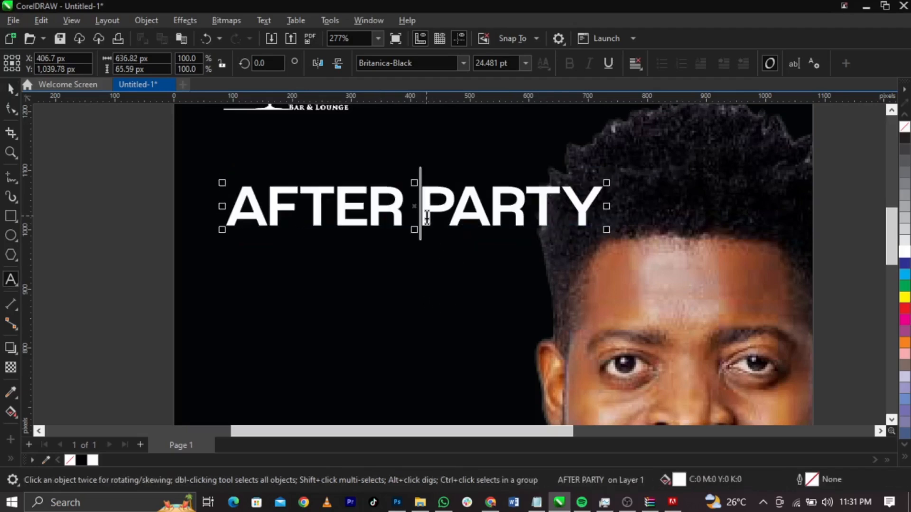
{"action": "key", "text": "Return"}
{"action": "key", "text": "ctrl+space"}
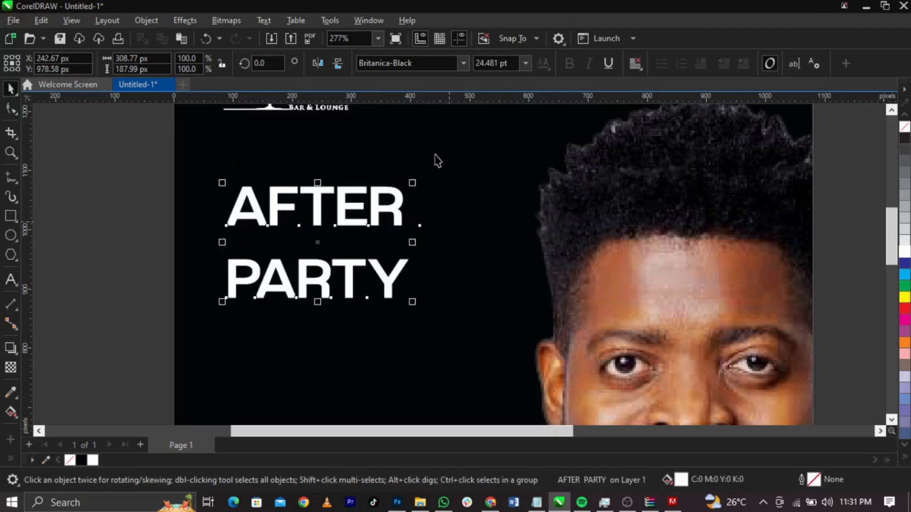
Browse the Britanica variants and Campton weights for the AFTER PARTY text and apply Campton Black
{"action": "left_click", "coordinate": [464, 62]}
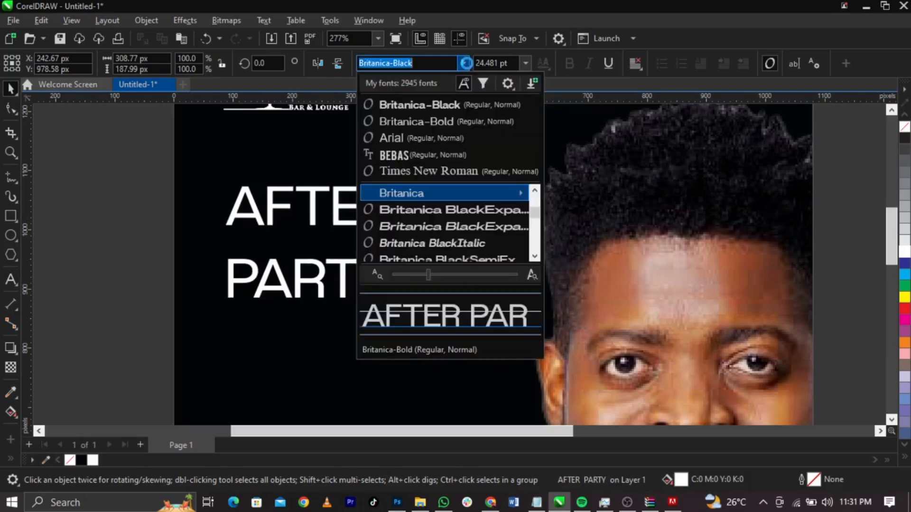
{"action": "scroll", "coordinate": [409, 232], "scroll_direction": "down", "scroll_amount": 6}
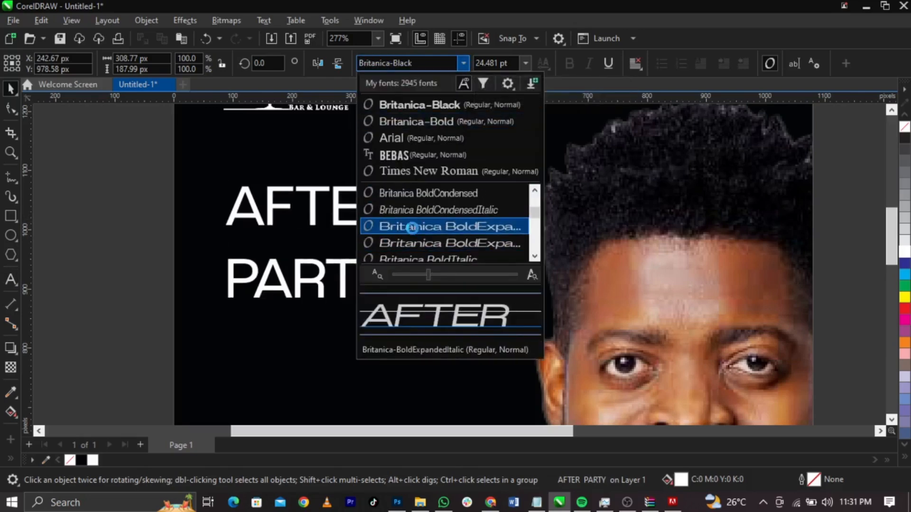
{"action": "left_click", "coordinate": [437, 63]}
{"action": "type", "text": "camp"}
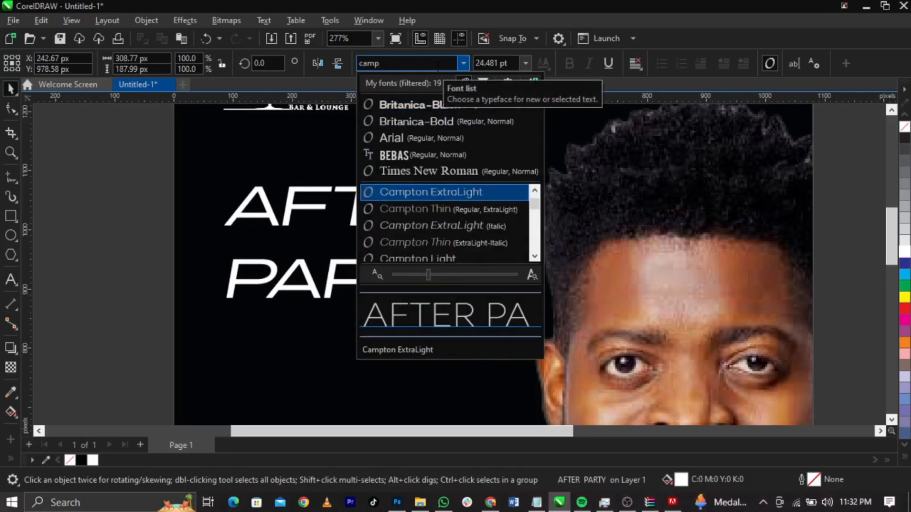
{"action": "key", "text": "Down"}
{"action": "key", "text": "Down"}
{"action": "key", "text": "Down"}
{"action": "key", "text": "Down"}
{"action": "key", "text": "Down"}
{"action": "key", "text": "Down"}
{"action": "key", "text": "Down"}
{"action": "key", "text": "Down"}
{"action": "key", "text": "Down"}
{"action": "key", "text": "Down"}
{"action": "key", "text": "Down"}
{"action": "key", "text": "Down"}
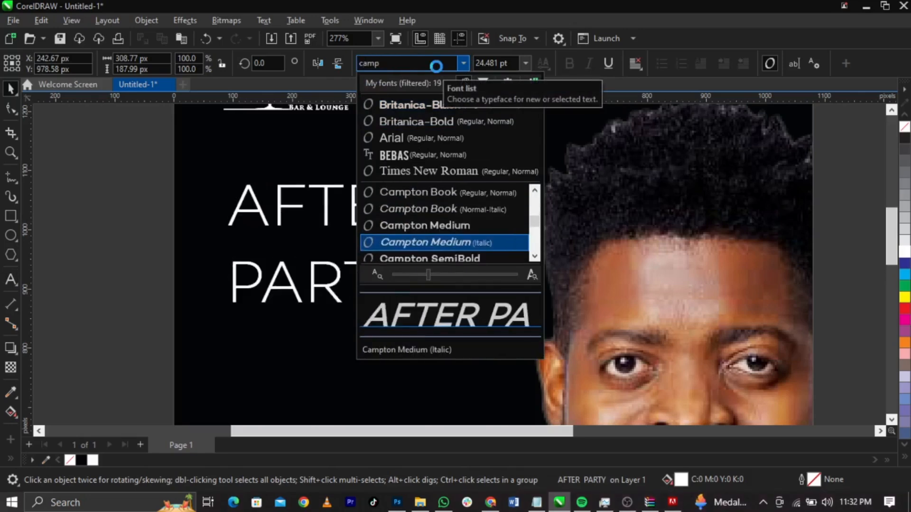
{"action": "key", "text": "Down"}
{"action": "key", "text": "Down"}
{"action": "key", "text": "Down"}
{"action": "key", "text": "Down"}
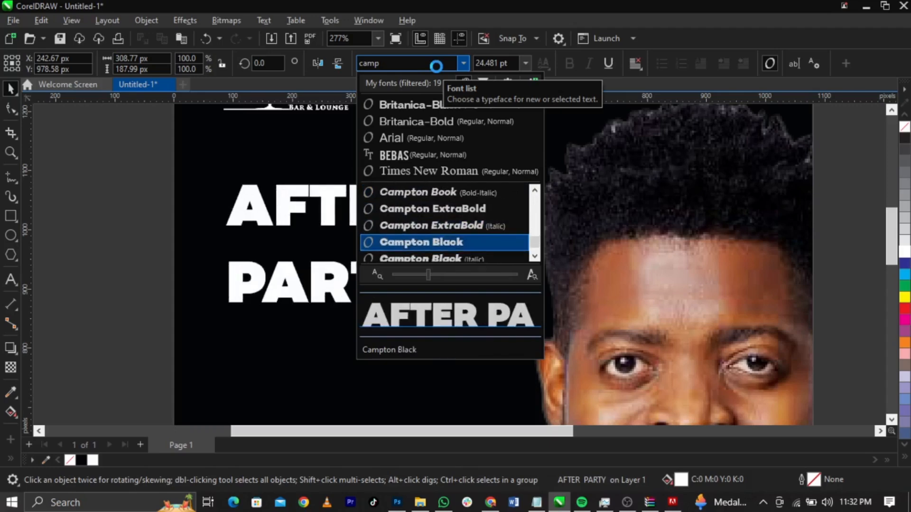
{"action": "key", "text": "Return"}
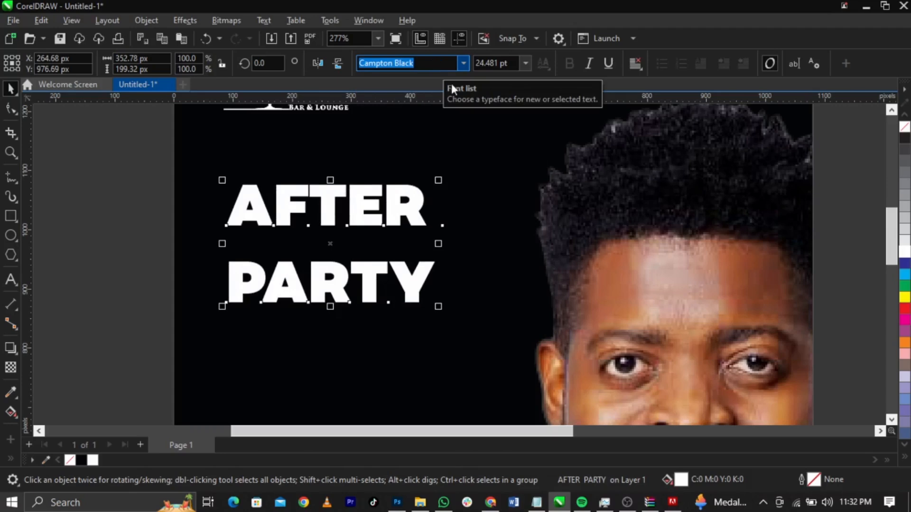
Switch to the text file in Notepad and add Campton Black at the end of the list of fonts used
{"action": "left_click", "coordinate": [537, 502]}
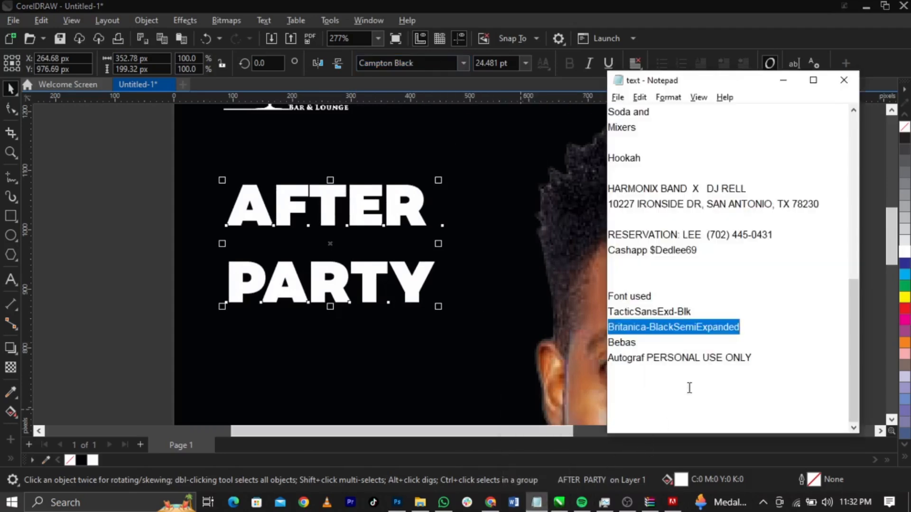
{"action": "left_click", "coordinate": [755, 360]}
{"action": "key", "text": "Return"}
{"action": "key", "text": "ctrl+v"}
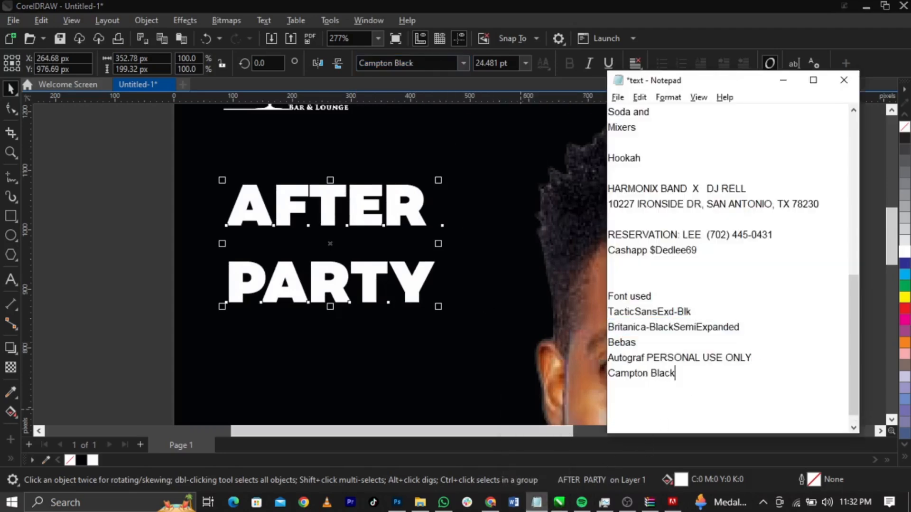
Return to CorelDRAW, shift the AFTER PARTY text slightly, break it into separate lines, and move PARTY up close beneath AFTER
{"action": "left_click", "coordinate": [369, 287]}
{"action": "left_click_drag", "start_coordinate": [368, 288], "coordinate": [378, 288]}
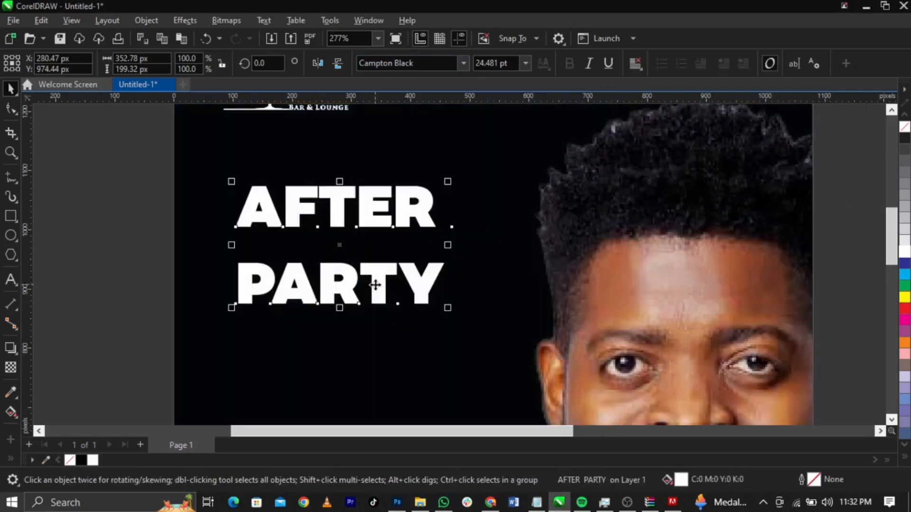
{"action": "key", "text": "ctrl+k"}
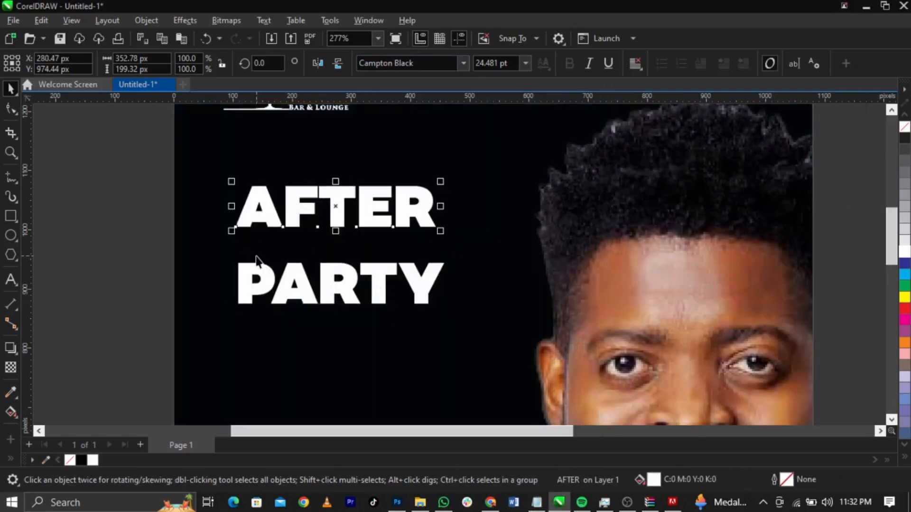
{"action": "left_click_drag", "start_coordinate": [380, 287], "coordinate": [376, 249]}
Scale the word PARTY to about 397 px wide and position it with a narrow gap beneath AFTER
{"action": "scroll", "coordinate": [422, 266], "scroll_direction": "up", "scroll_amount": 1}
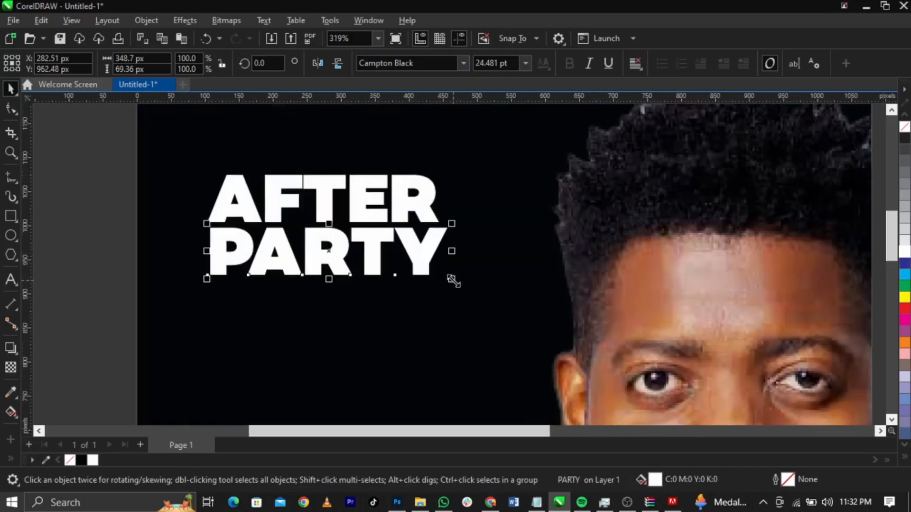
{"action": "left_click_drag", "start_coordinate": [454, 281], "coordinate": [483, 286]}
{"action": "scroll", "coordinate": [441, 231], "scroll_direction": "up", "scroll_amount": 3}
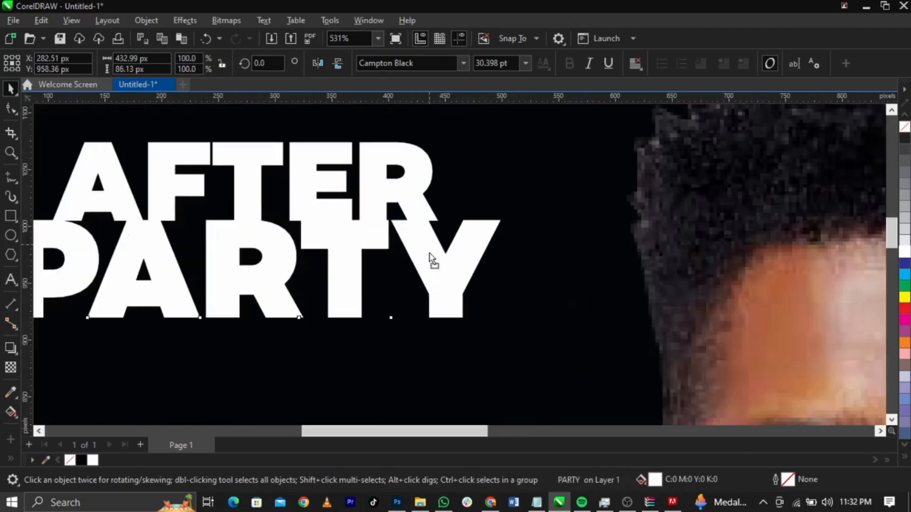
{"action": "left_click_drag", "start_coordinate": [429, 260], "coordinate": [435, 254]}
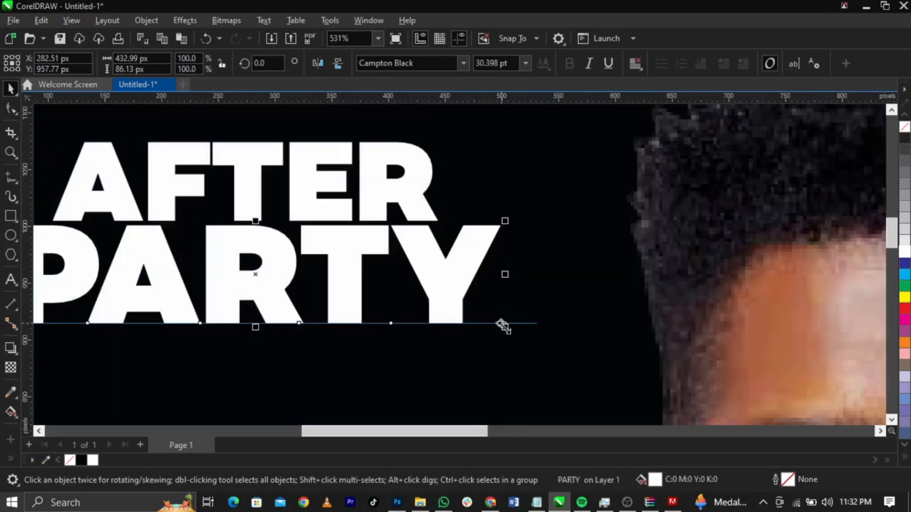
{"action": "left_click_drag", "start_coordinate": [503, 324], "coordinate": [482, 333]}
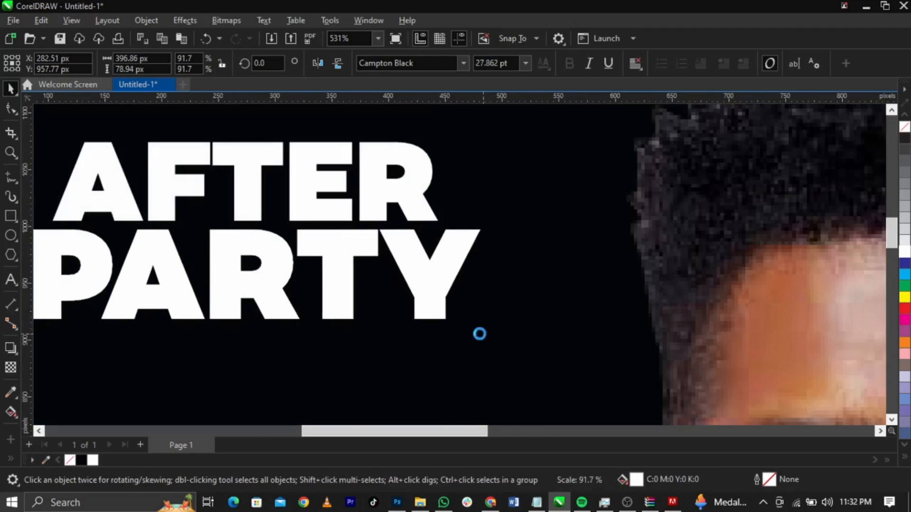
{"action": "left_click_drag", "start_coordinate": [439, 283], "coordinate": [440, 278]}
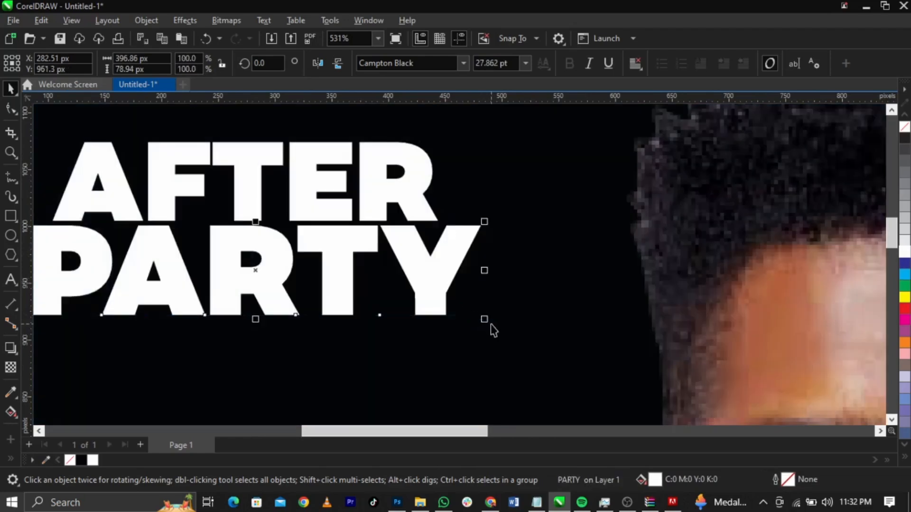
Shrink PARTY to about 385 px wide, and enlarge AFTER and PARTY together to about 502 px wide
{"action": "left_click_drag", "start_coordinate": [487, 321], "coordinate": [477, 317]}
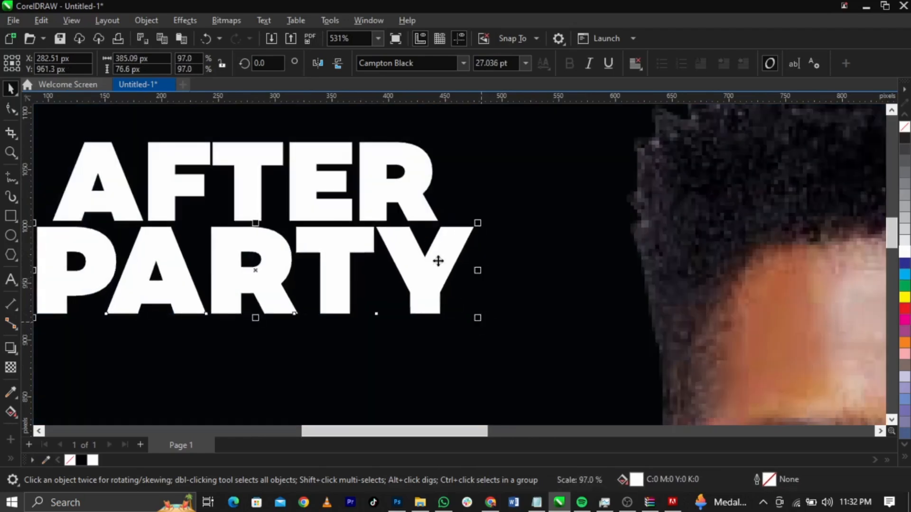
{"action": "scroll", "coordinate": [432, 259], "scroll_direction": "down", "scroll_amount": 2}
{"action": "left_click_drag", "start_coordinate": [104, 184], "coordinate": [470, 304]}
{"action": "scroll", "coordinate": [341, 282], "scroll_direction": "down", "scroll_amount": 2}
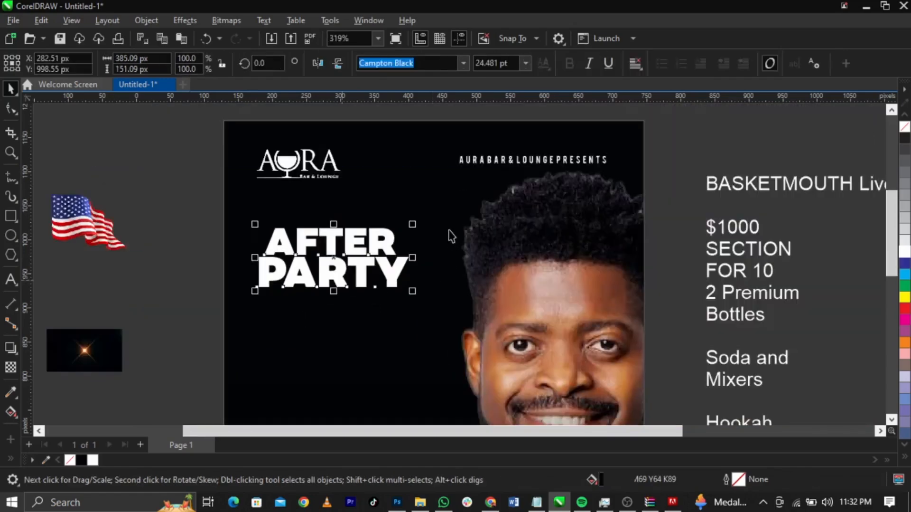
{"action": "left_click_drag", "start_coordinate": [416, 222], "coordinate": [449, 207]}
{"action": "left_click_drag", "start_coordinate": [417, 258], "coordinate": [408, 285]}
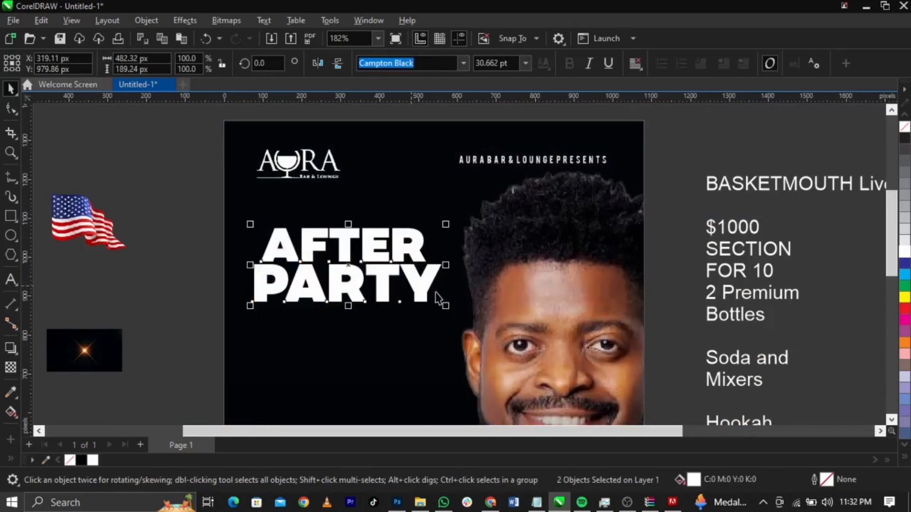
{"action": "scroll", "coordinate": [441, 304], "scroll_direction": "up", "scroll_amount": 2}
{"action": "left_click_drag", "start_coordinate": [448, 309], "coordinate": [460, 316]}
Fill AFTER and PARTY with black and export only the selection to the Desktop as a transparent 24-bit PNG named "tutorial text"
{"action": "left_click", "coordinate": [81, 460]}
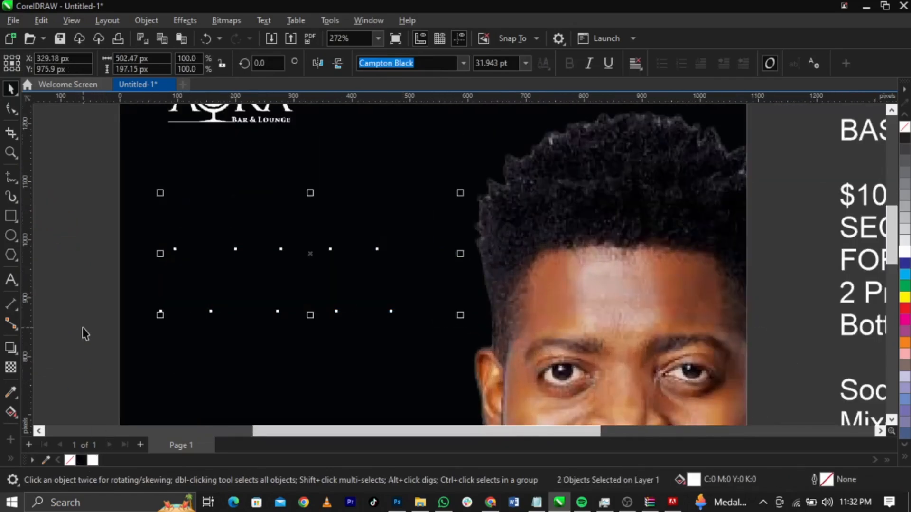
{"action": "left_click", "coordinate": [15, 20]}
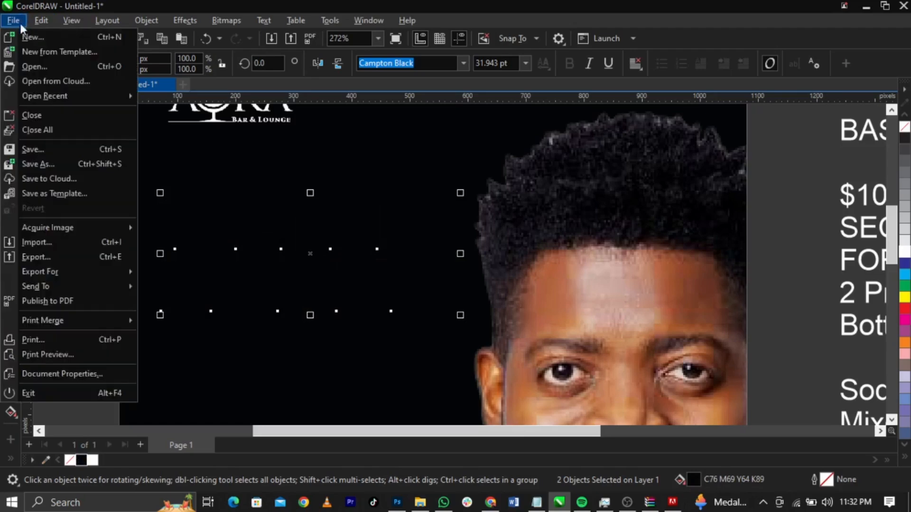
{"action": "left_click", "coordinate": [46, 257]}
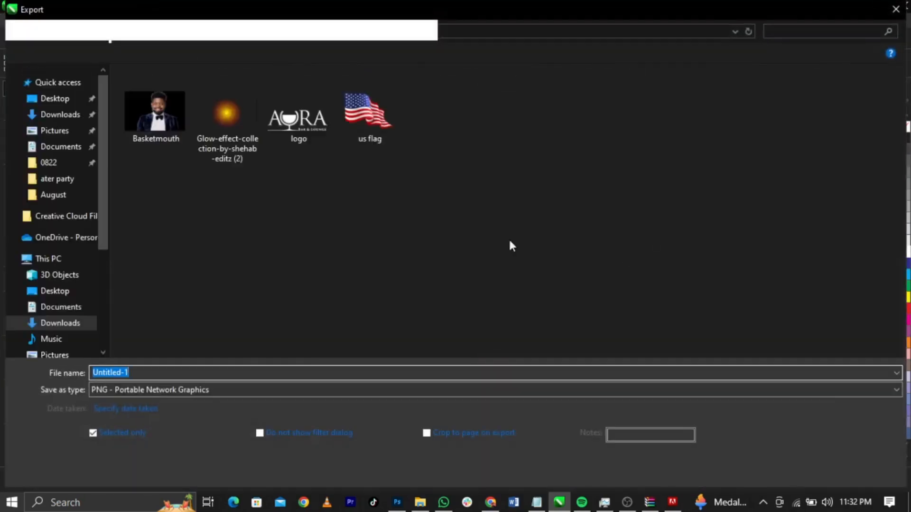
{"action": "left_click", "coordinate": [53, 98]}
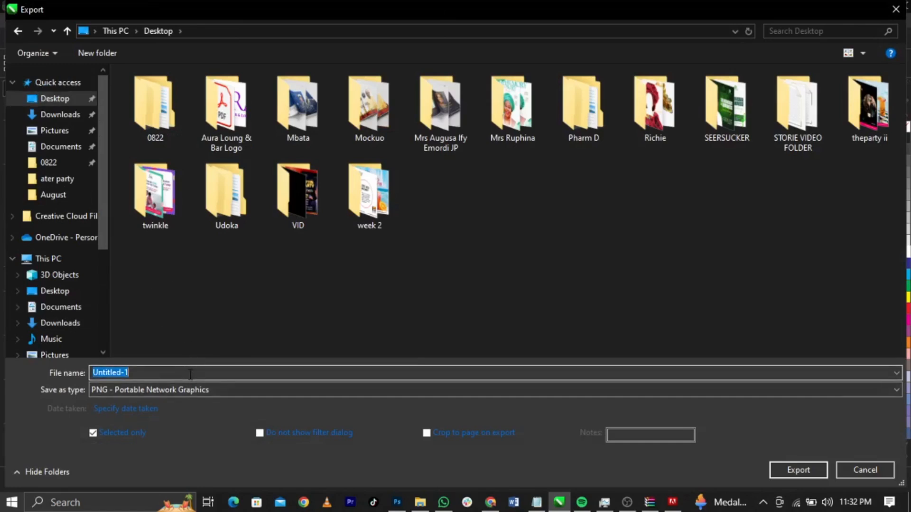
{"action": "type", "text": "tutorial text"}
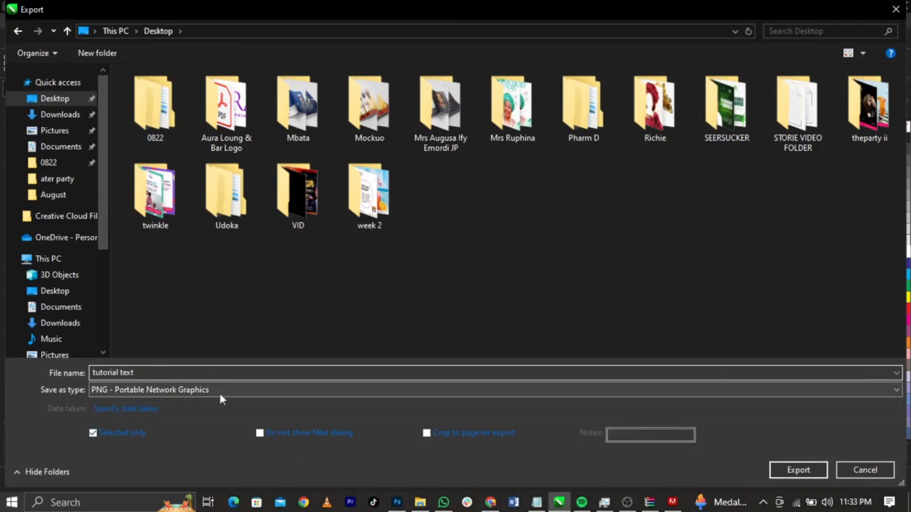
{"action": "left_click", "coordinate": [793, 471]}
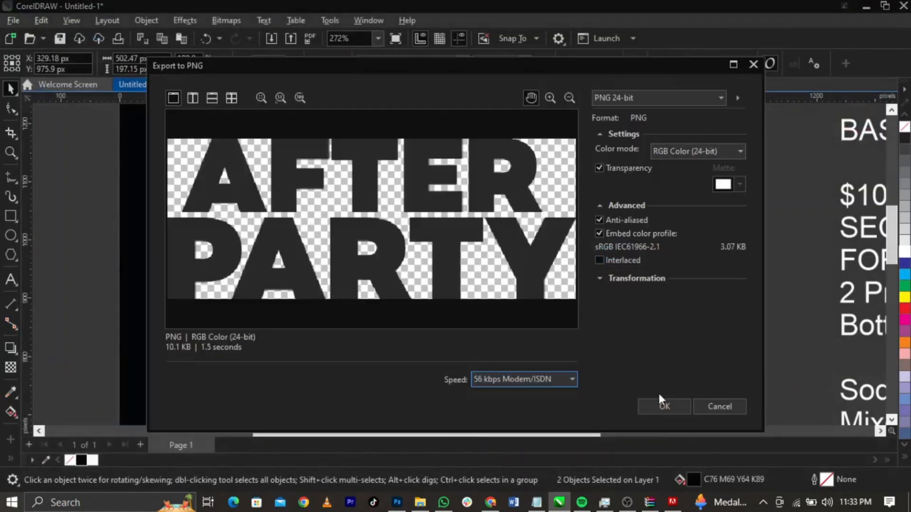
{"action": "left_click", "coordinate": [665, 405]}
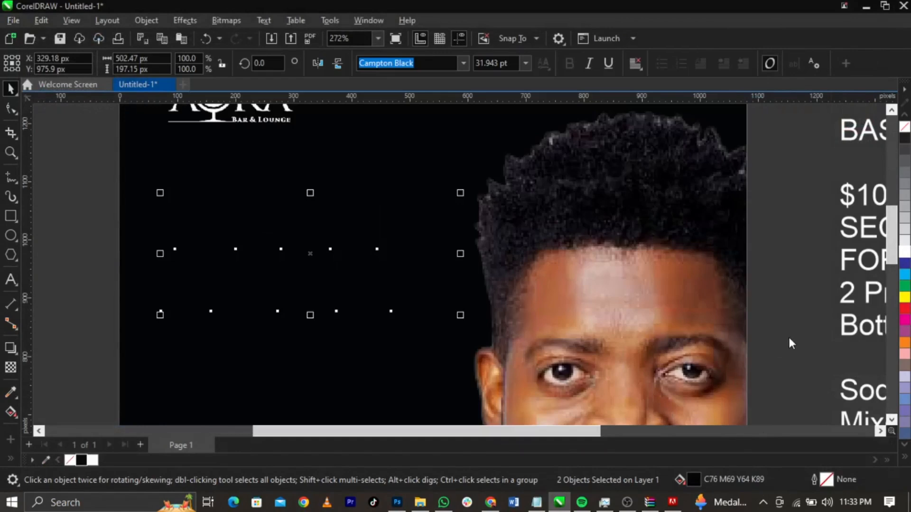
{"action": "key", "text": "Escape"}
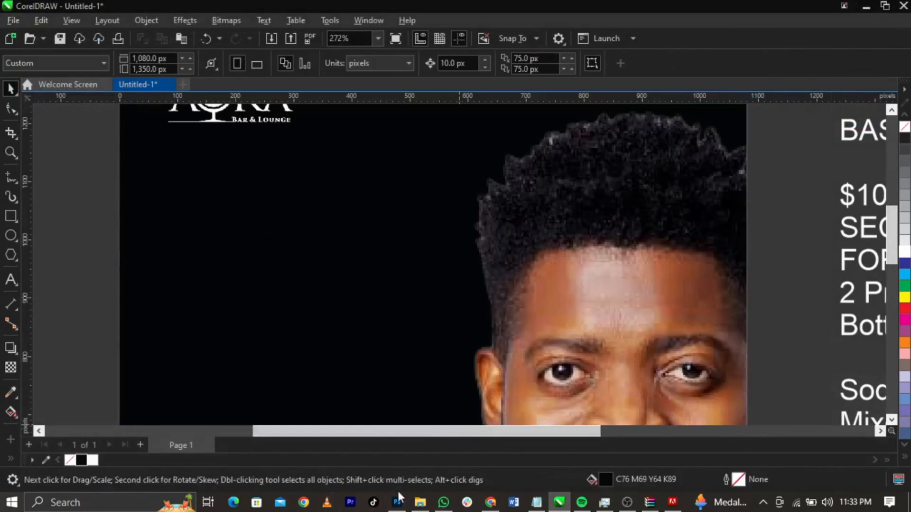
Switch to File Explorer, open the shining-gold-text-effect archive in the ater party folder, and open Shining_Gold_Text_Effect.psd in Photoshop
{"action": "left_click", "coordinate": [420, 502]}
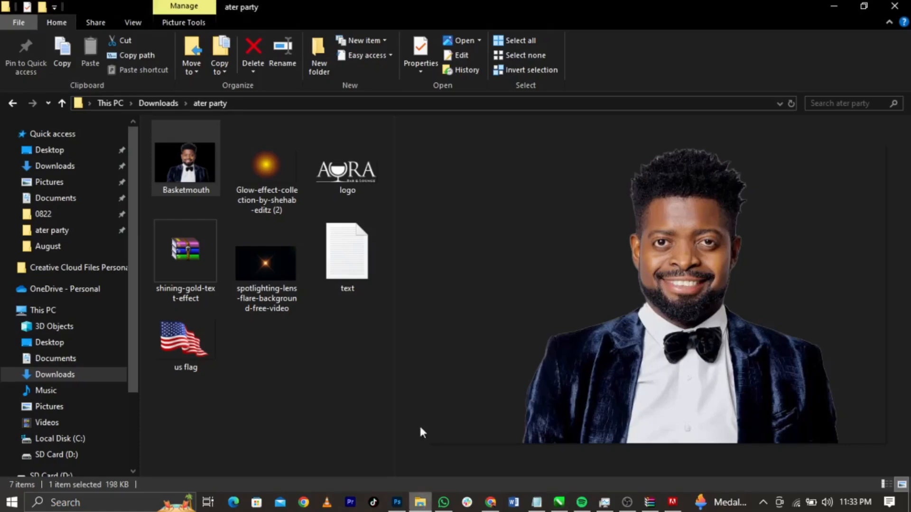
{"action": "double_click", "coordinate": [192, 255]}
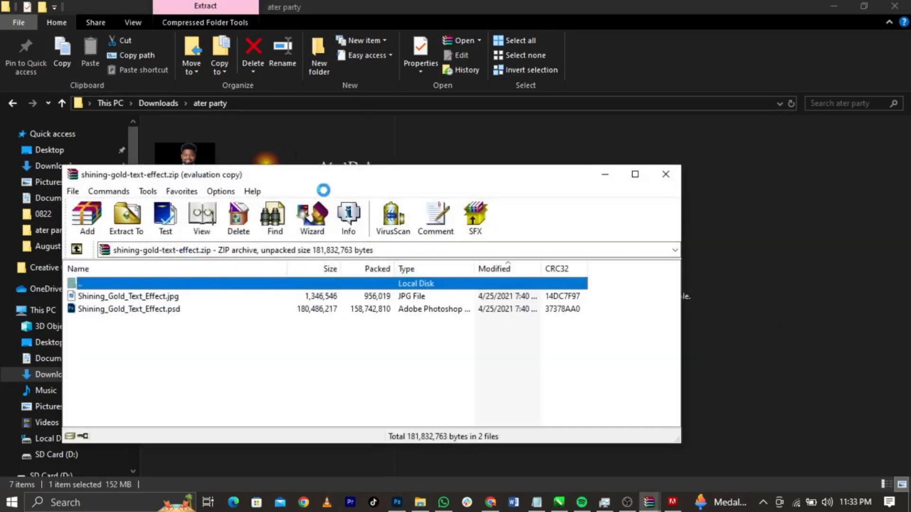
{"action": "left_click", "coordinate": [474, 258]}
{"action": "left_click_drag", "start_coordinate": [361, 181], "coordinate": [461, 151]}
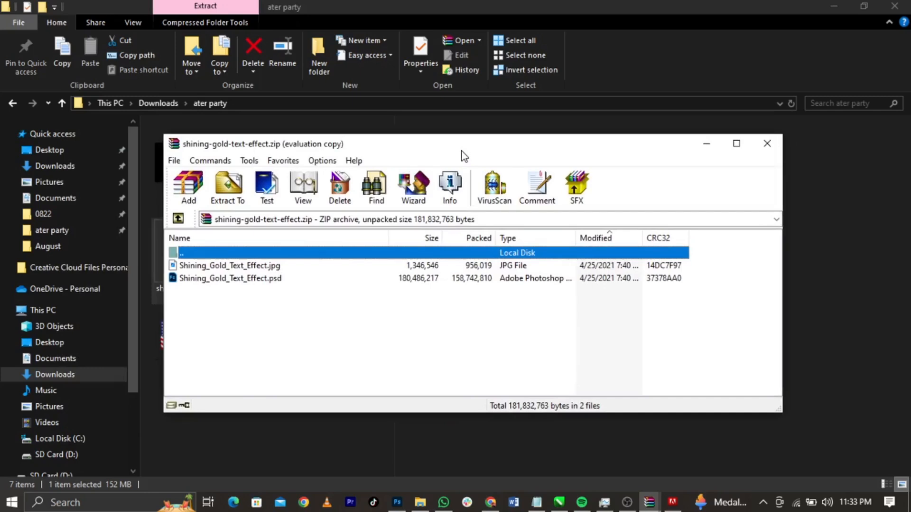
{"action": "double_click", "coordinate": [200, 279]}
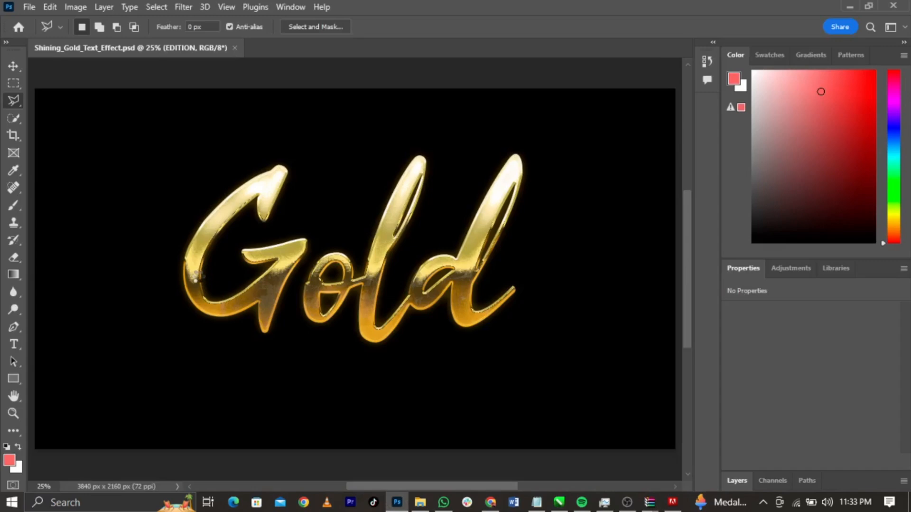
Open the contents of the YOUR TEXT HERE smart object and hide its Gold text layer
{"action": "left_click", "coordinate": [771, 480]}
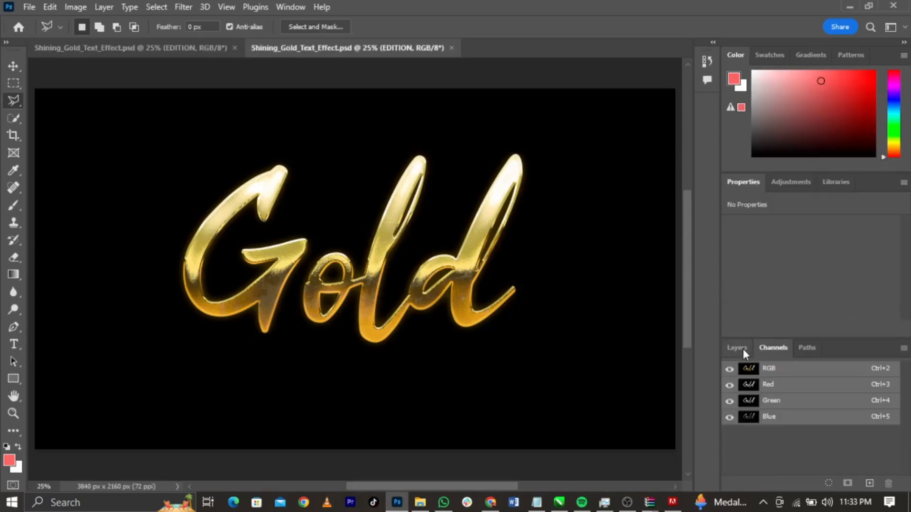
{"action": "left_click", "coordinate": [742, 349]}
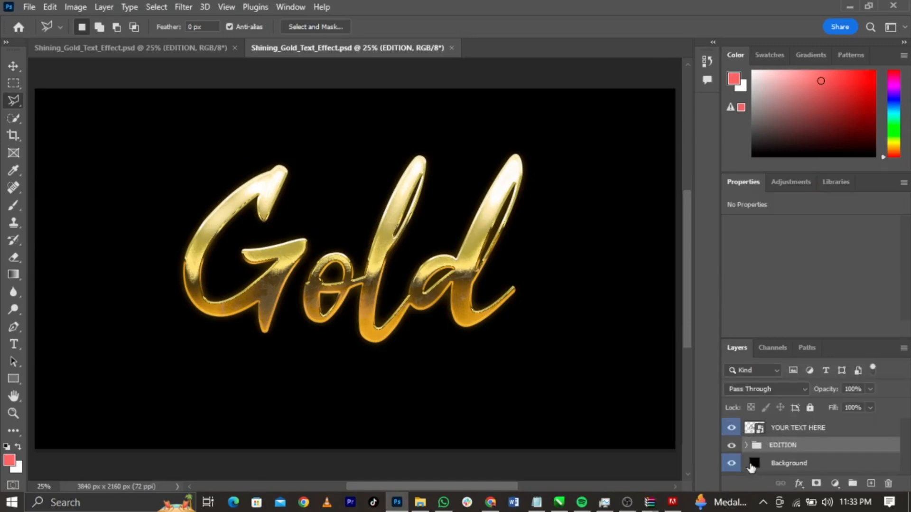
{"action": "scroll", "coordinate": [770, 467], "scroll_direction": "down", "scroll_amount": 1}
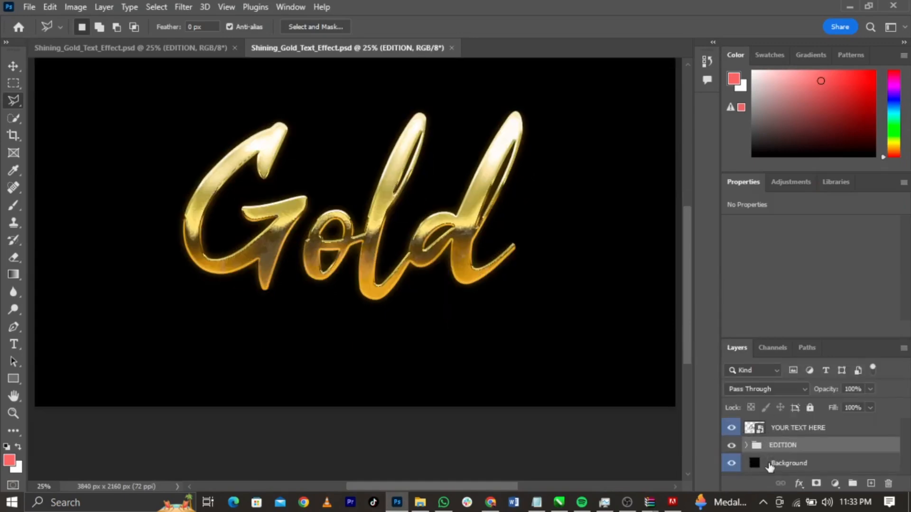
{"action": "left_click", "coordinate": [761, 428]}
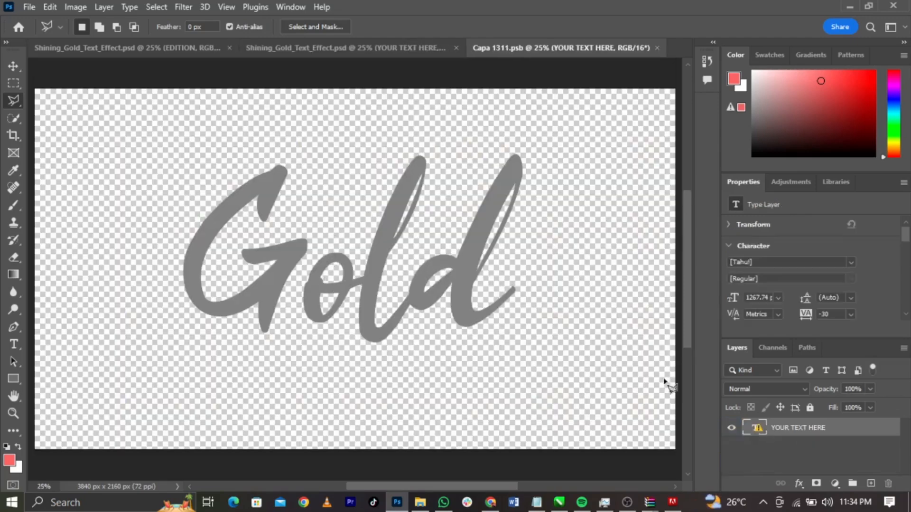
{"action": "left_click", "coordinate": [730, 428]}
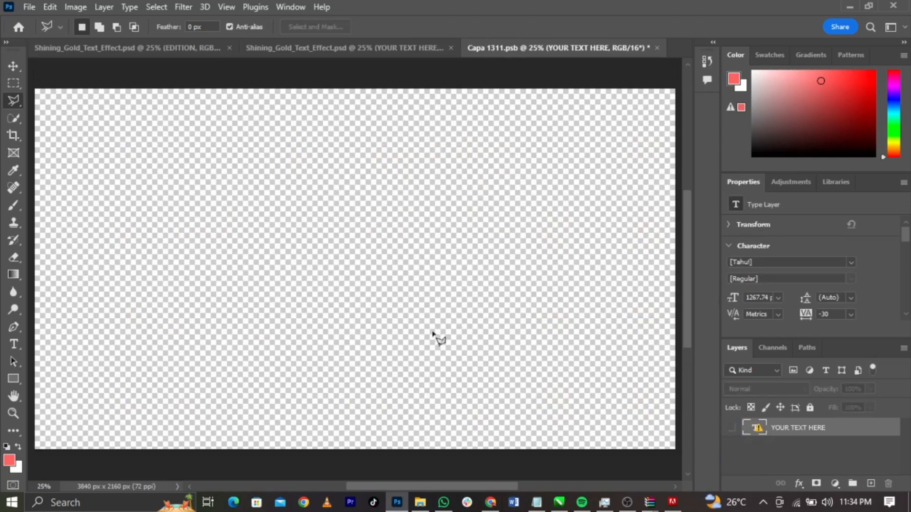
{"action": "left_click", "coordinate": [732, 428]}
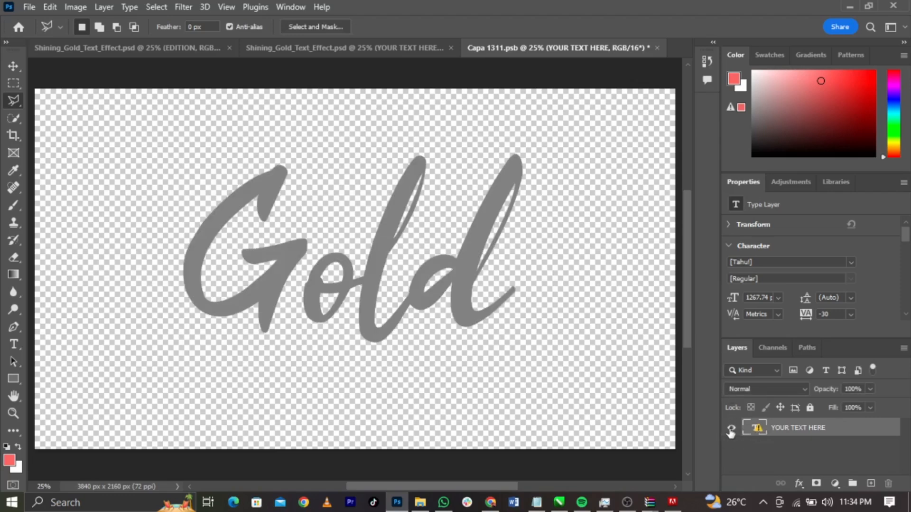
{"action": "left_click", "coordinate": [730, 429]}
Place the tutorial text PNG from the Desktop into the smart object, enlarged to about 2454 px wide near the canvas centre
{"action": "left_click", "coordinate": [910, 502]}
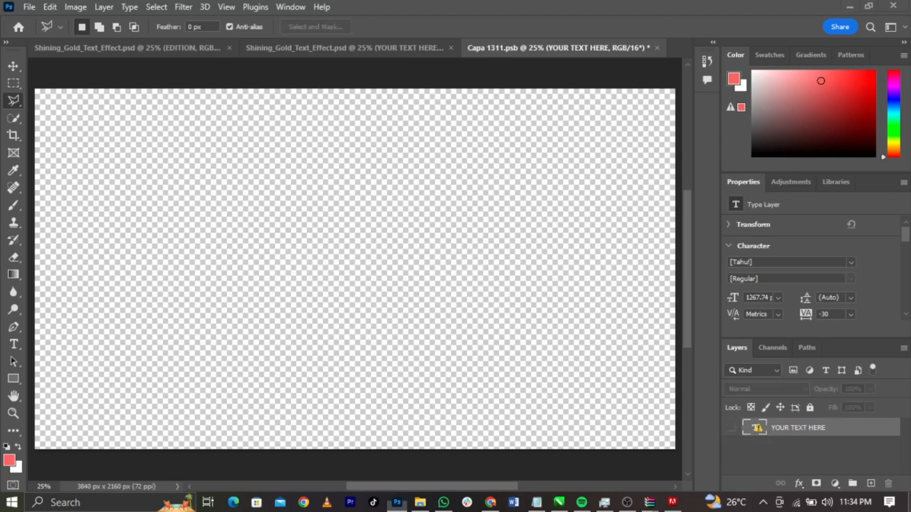
{"action": "left_click_drag", "start_coordinate": [425, 19], "coordinate": [670, 138]}
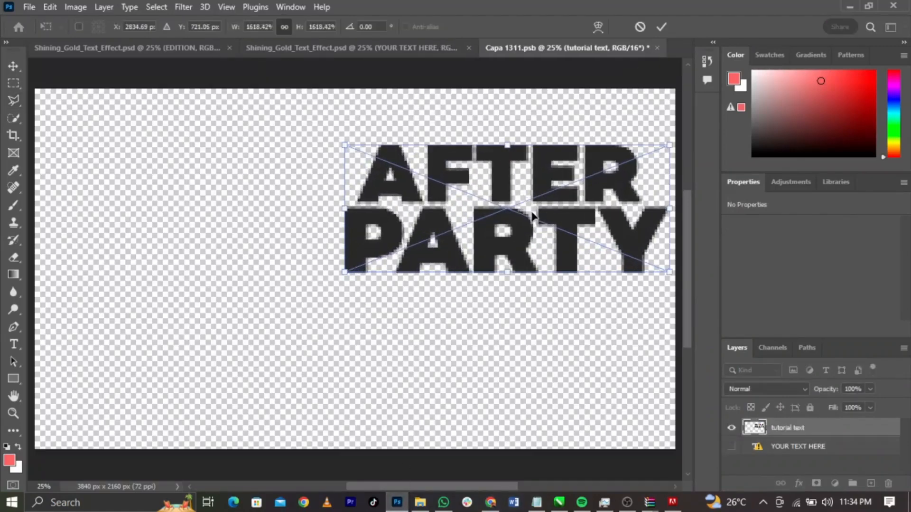
{"action": "left_click_drag", "start_coordinate": [535, 213], "coordinate": [413, 269]}
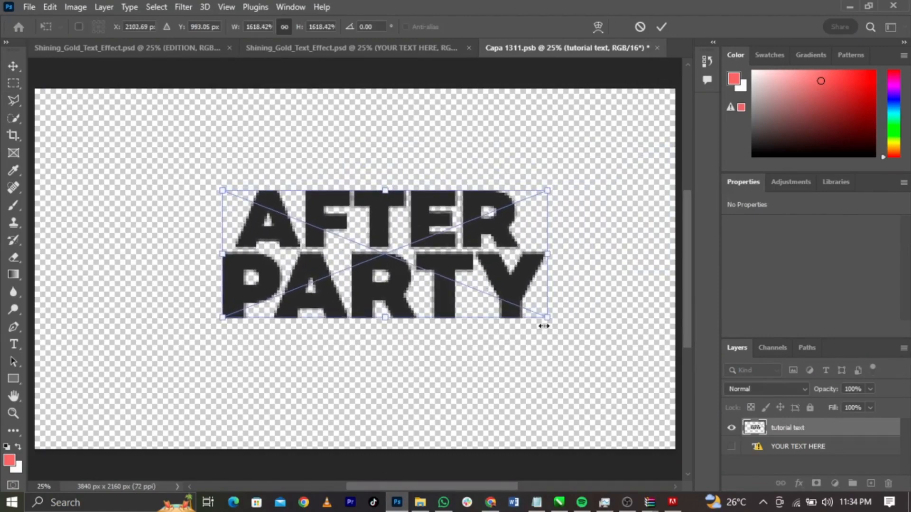
{"action": "left_click_drag", "start_coordinate": [547, 316], "coordinate": [503, 326]}
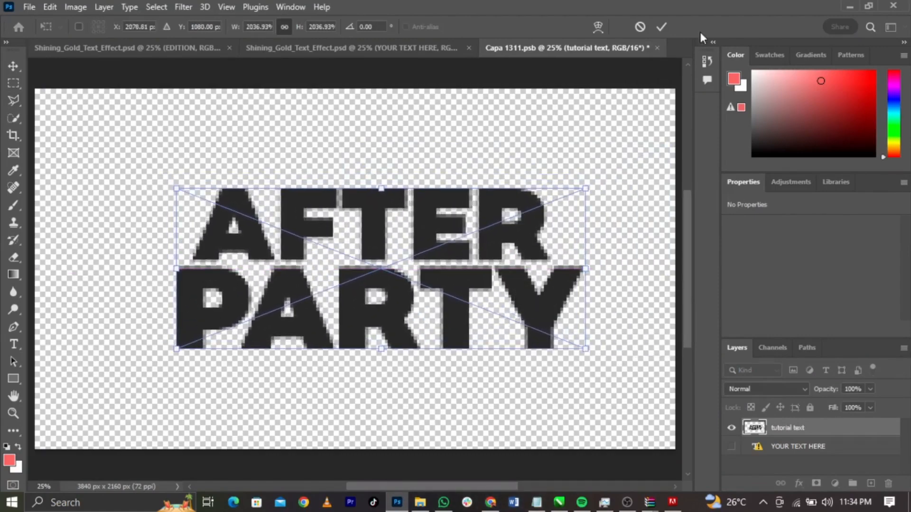
{"action": "left_click", "coordinate": [662, 28]}
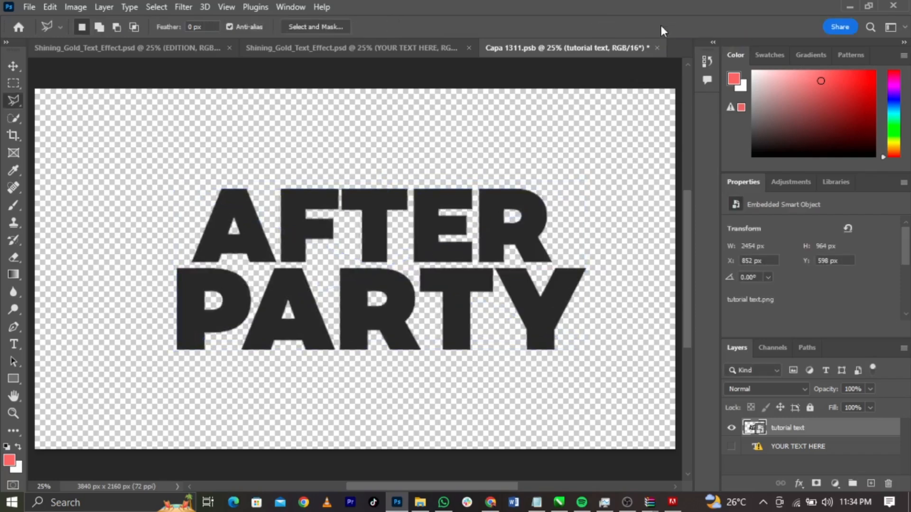
Save and close the Capa 1311.psb smart object, and hide the black Background layer in the gold text effect document
{"action": "left_click", "coordinate": [658, 44]}
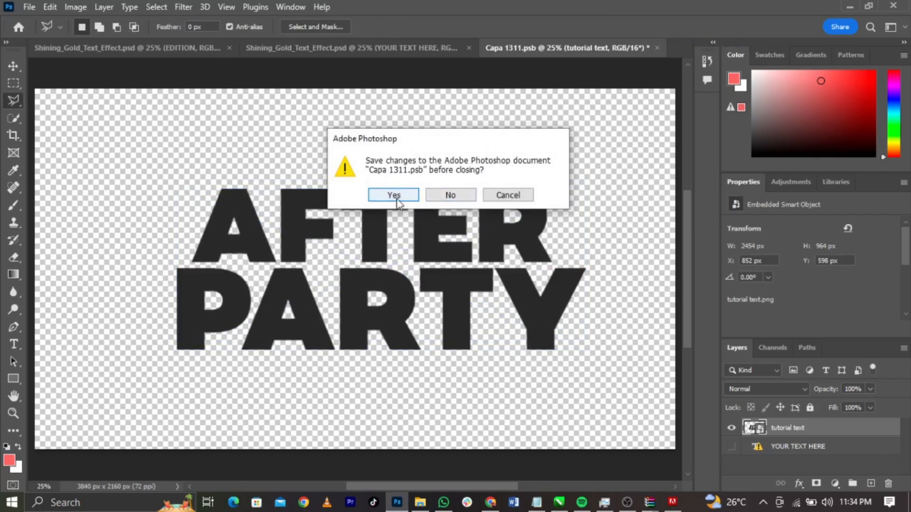
{"action": "left_click", "coordinate": [394, 195]}
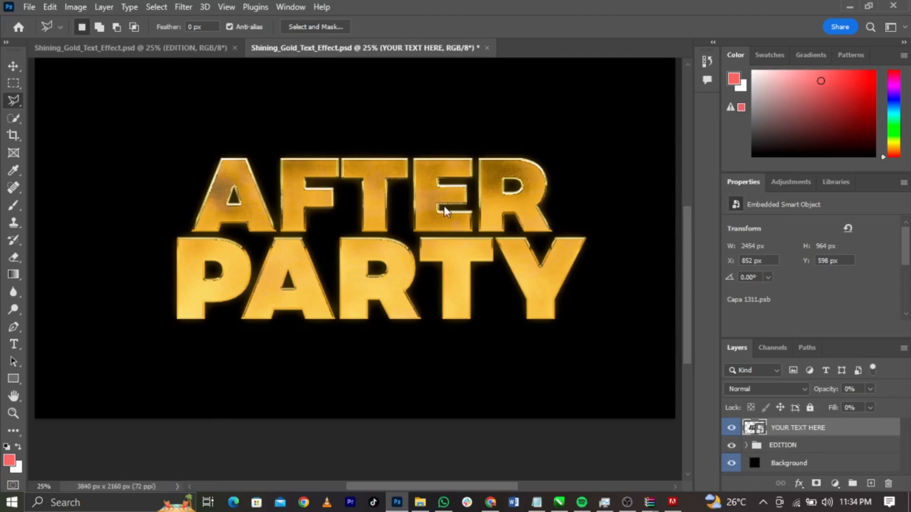
{"action": "left_click", "coordinate": [733, 463]}
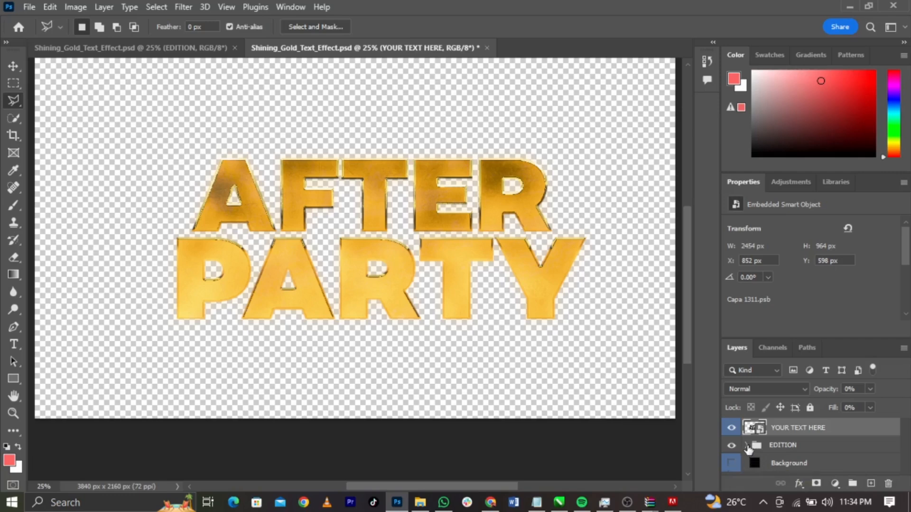
Expand the EDITION group, look through its texture and light layers, and toggle the Light layer off and on to compare the gold effect
{"action": "left_click", "coordinate": [747, 445]}
{"action": "scroll", "coordinate": [764, 453], "scroll_direction": "down", "scroll_amount": 1}
{"action": "scroll", "coordinate": [769, 458], "scroll_direction": "down", "scroll_amount": 5}
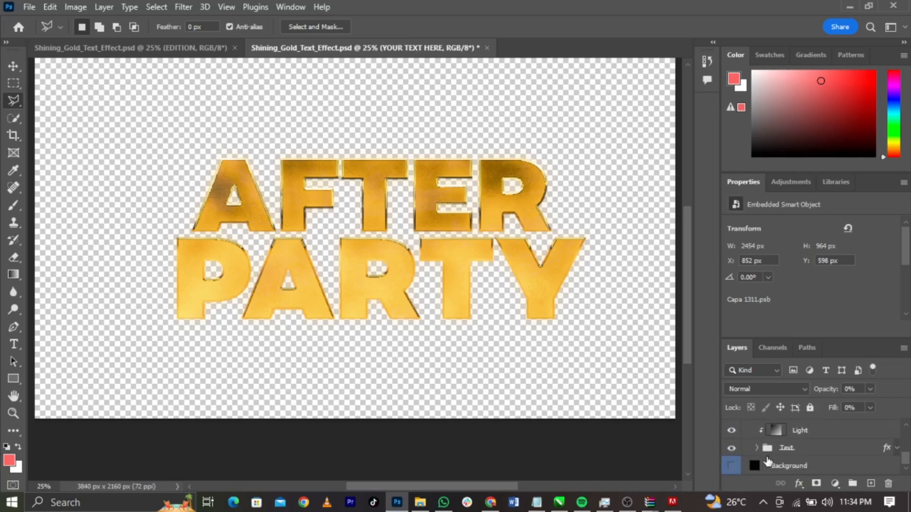
{"action": "scroll", "coordinate": [768, 460], "scroll_direction": "up", "scroll_amount": 7}
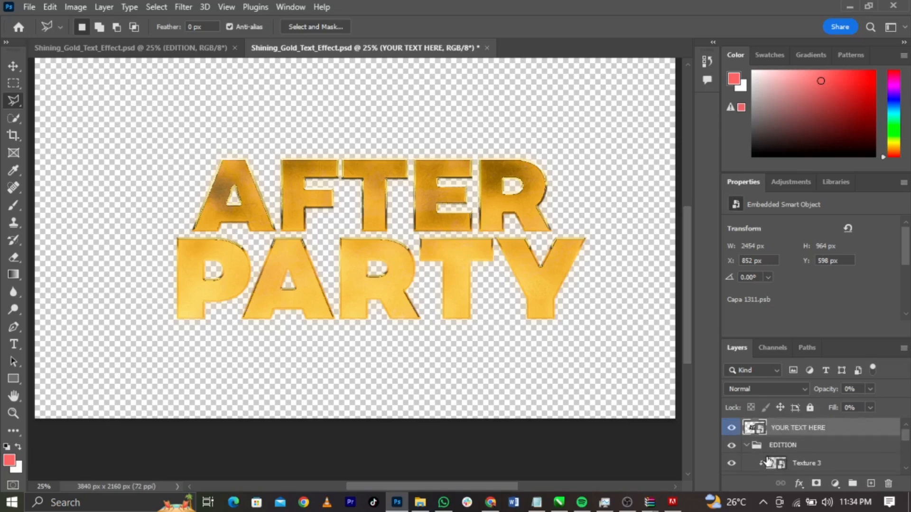
{"action": "scroll", "coordinate": [768, 460], "scroll_direction": "down", "scroll_amount": 5}
{"action": "scroll", "coordinate": [770, 462], "scroll_direction": "up", "scroll_amount": 2}
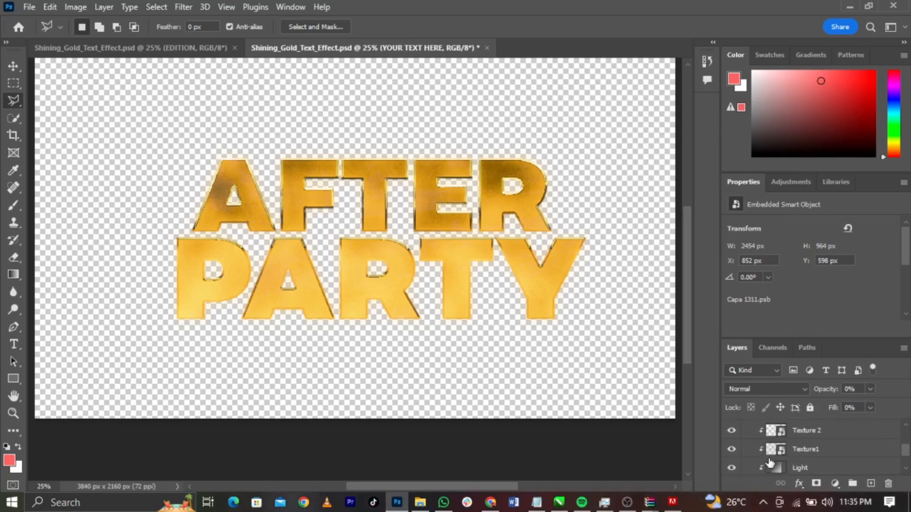
{"action": "scroll", "coordinate": [769, 462], "scroll_direction": "down", "scroll_amount": 2}
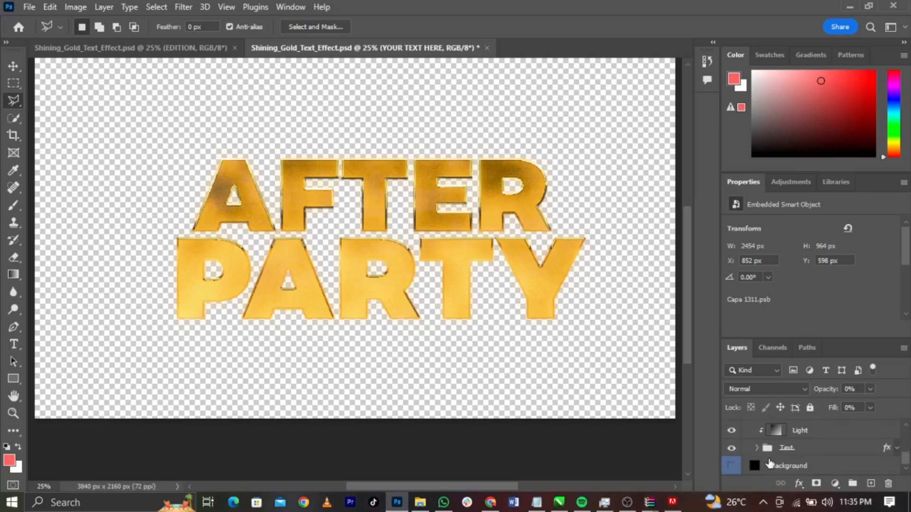
{"action": "left_click", "coordinate": [731, 433]}
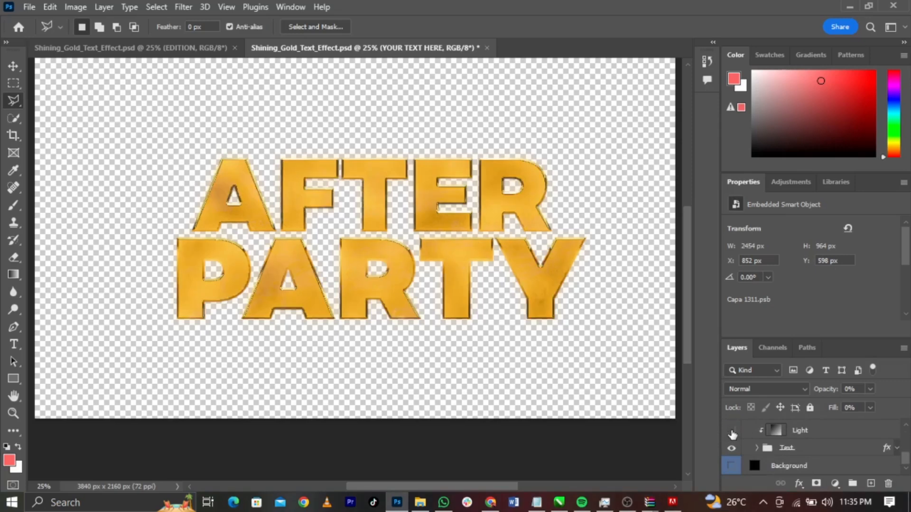
{"action": "left_click", "coordinate": [732, 431]}
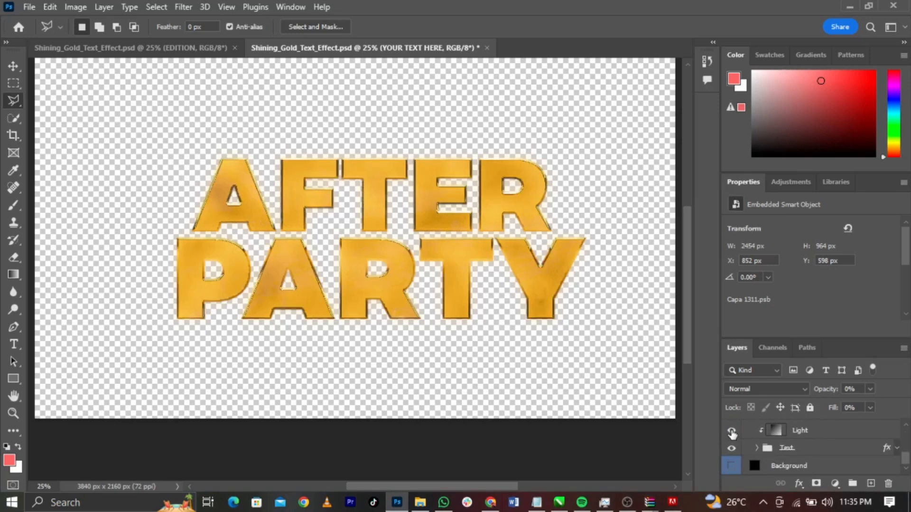
Export the gold AFTER PARTY artwork as a 3840 by 2160 px transparent PNG named Shining_Gold_Text_Effect in Downloads
{"action": "left_click", "coordinate": [29, 10]}
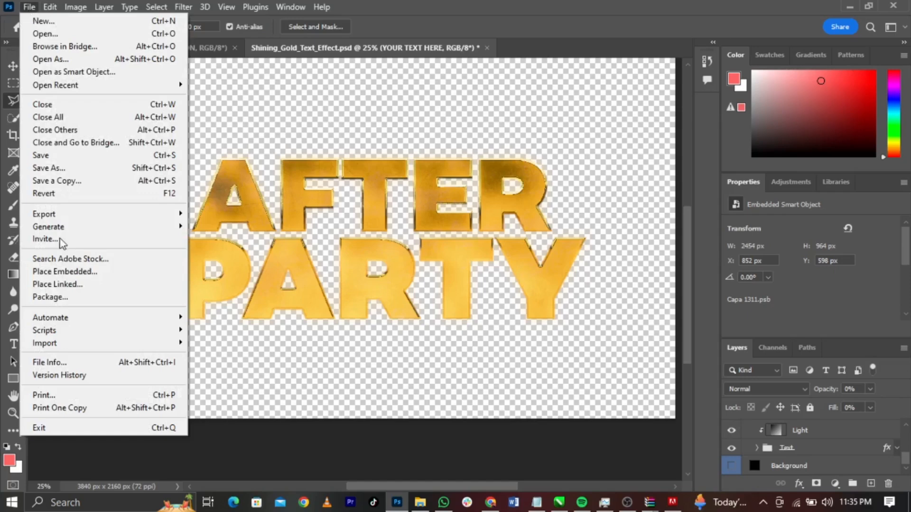
{"action": "mouse_move", "coordinate": [70, 214]}
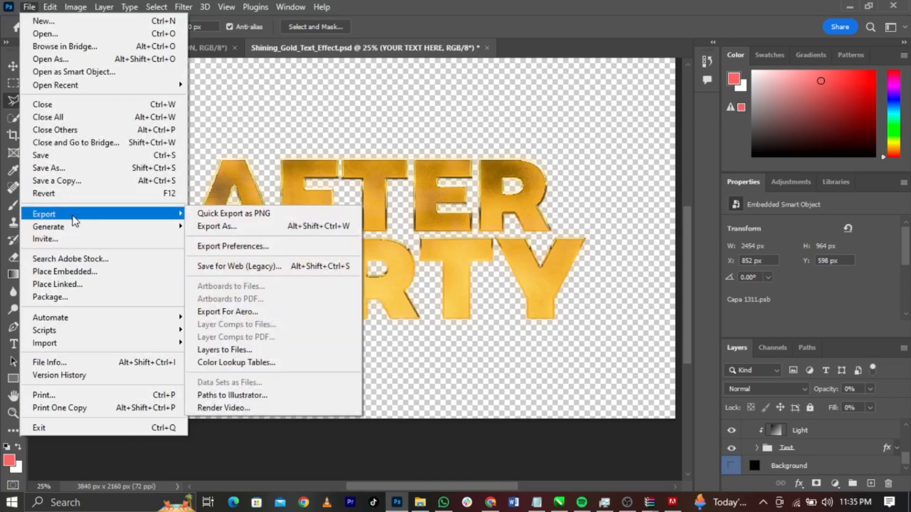
{"action": "left_click", "coordinate": [215, 228]}
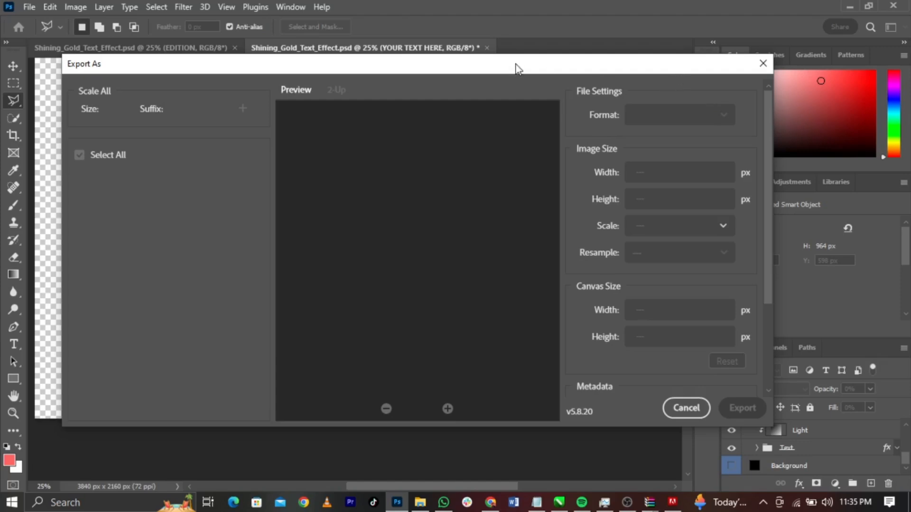
{"action": "left_click_drag", "start_coordinate": [516, 64], "coordinate": [549, 48]}
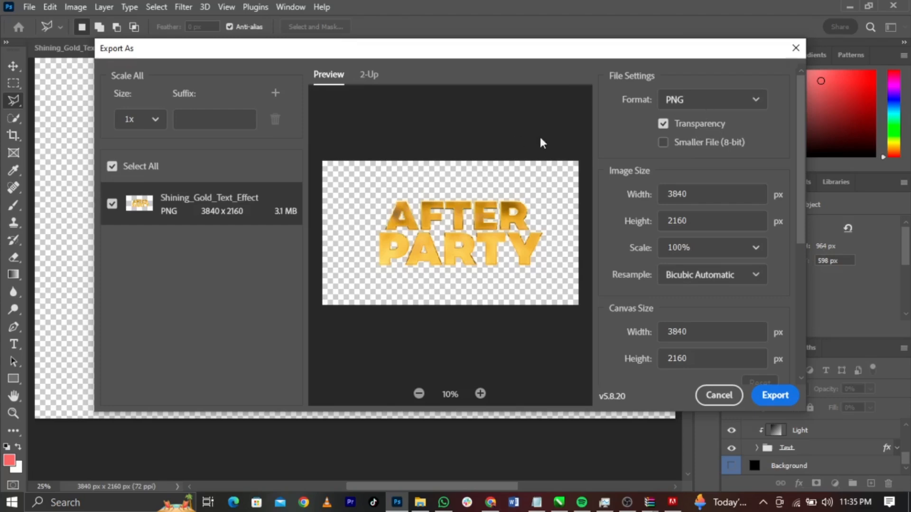
{"action": "left_click", "coordinate": [770, 399]}
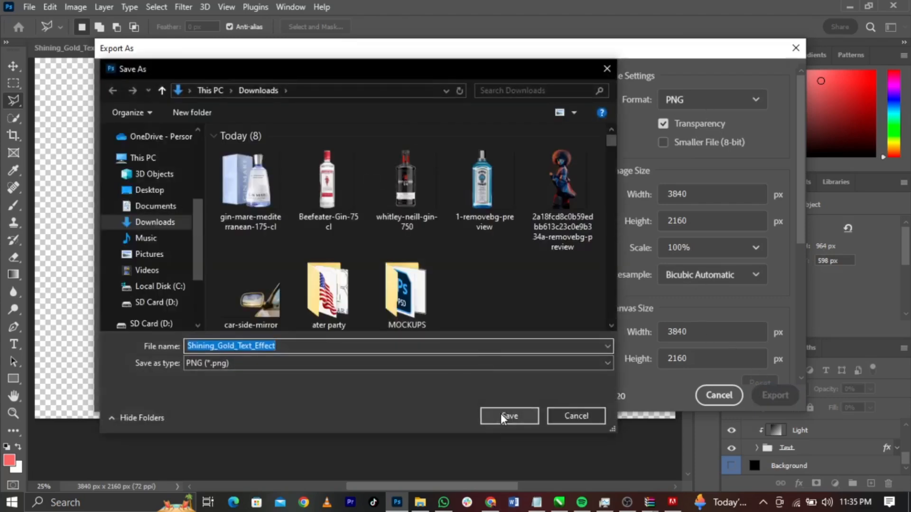
{"action": "left_click", "coordinate": [502, 416]}
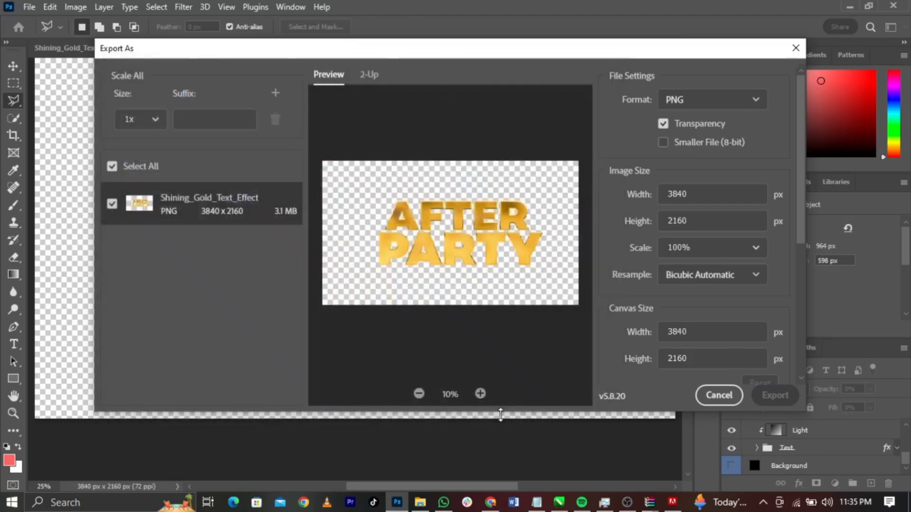
Switch to the Downloads folder and bring the Shining_Gold_Text_Effect PNG into the CorelDRAW flyer document
{"action": "left_click", "coordinate": [423, 502]}
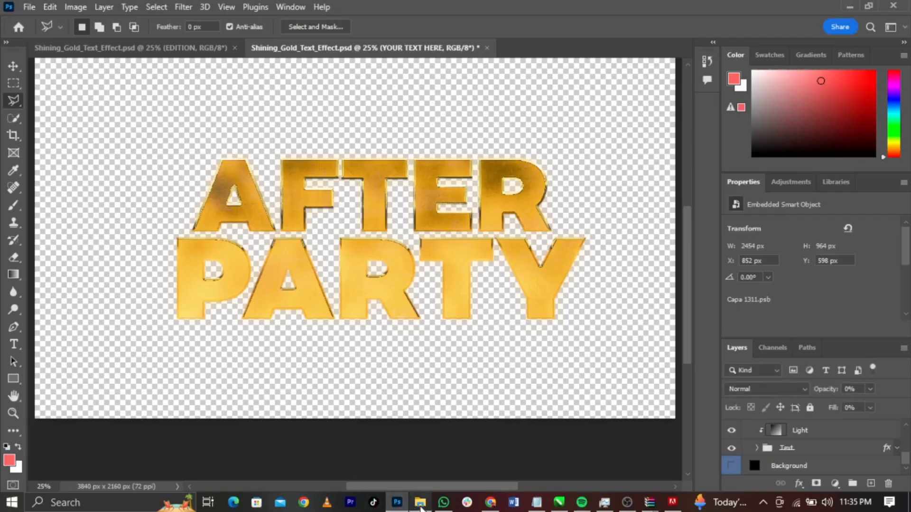
{"action": "left_click", "coordinate": [420, 503]}
{"action": "left_click", "coordinate": [72, 172]}
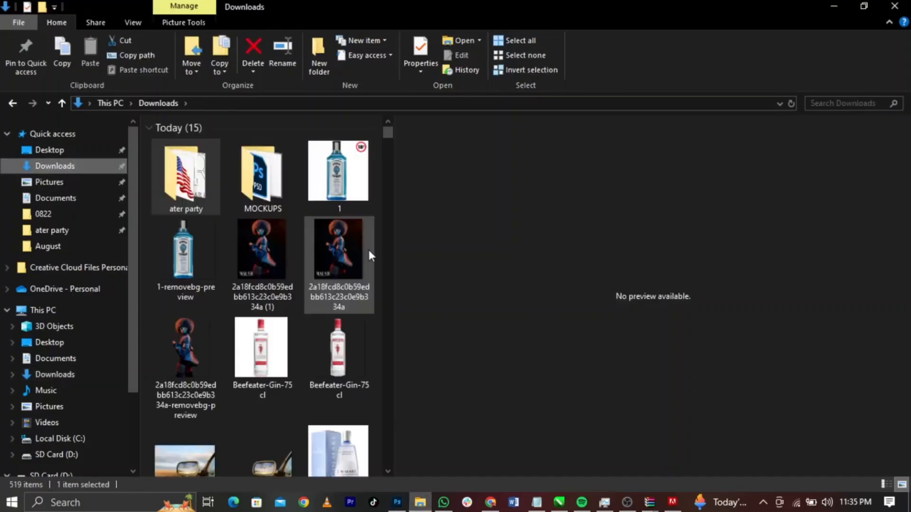
{"action": "left_click_drag", "start_coordinate": [409, 250], "coordinate": [724, 250]}
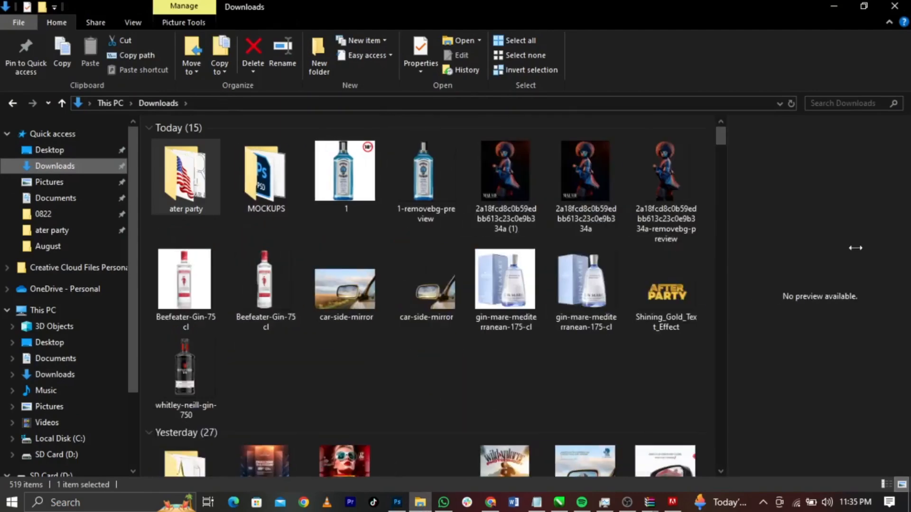
{"action": "left_click", "coordinate": [673, 323]}
{"action": "left_click_drag", "start_coordinate": [673, 323], "coordinate": [790, 362]}
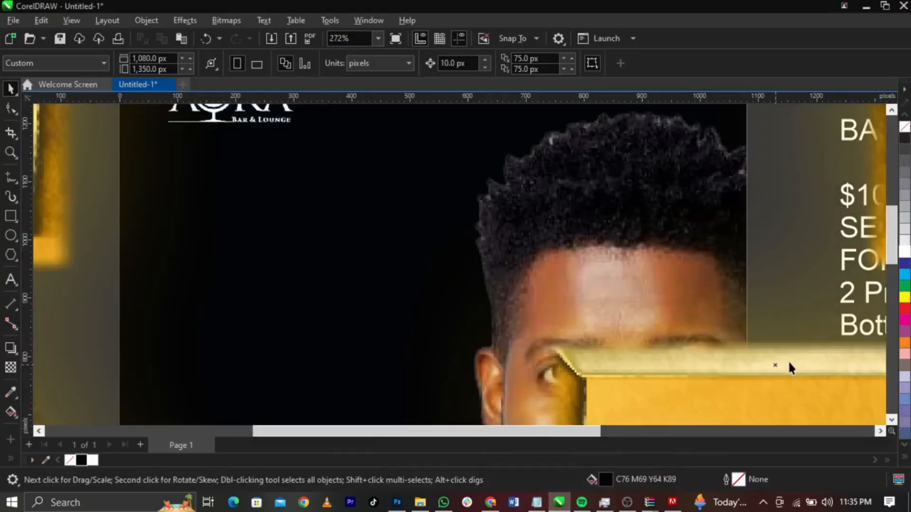
{"action": "key", "text": "F4"}
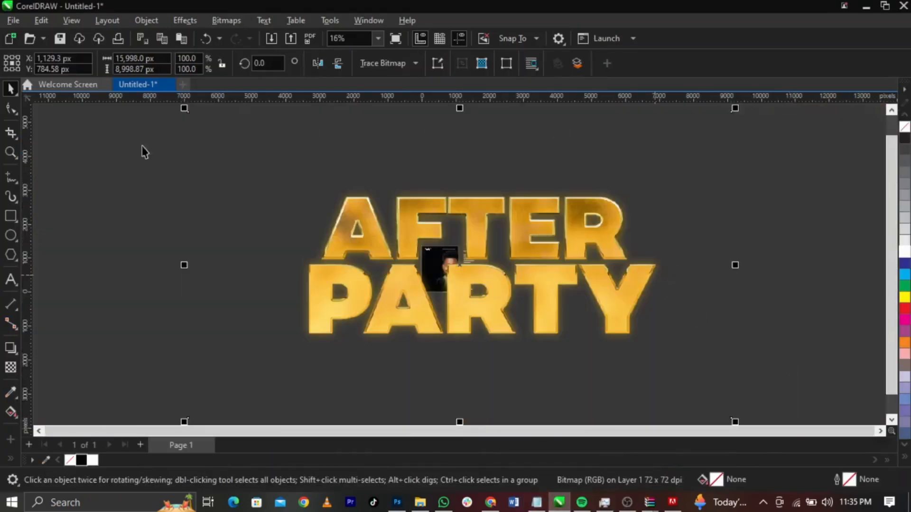
{"action": "scroll", "coordinate": [252, 252], "scroll_direction": "down", "scroll_amount": 1}
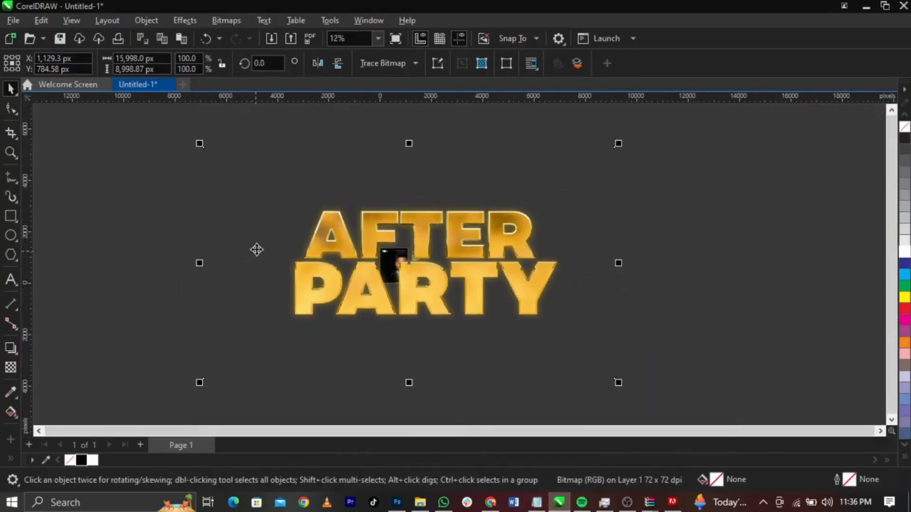
Convert the imported gold title to a 300 dpi RGB bitmap with anti-aliasing and a transparent background
{"action": "left_click", "coordinate": [223, 20]}
{"action": "left_click", "coordinate": [242, 37]}
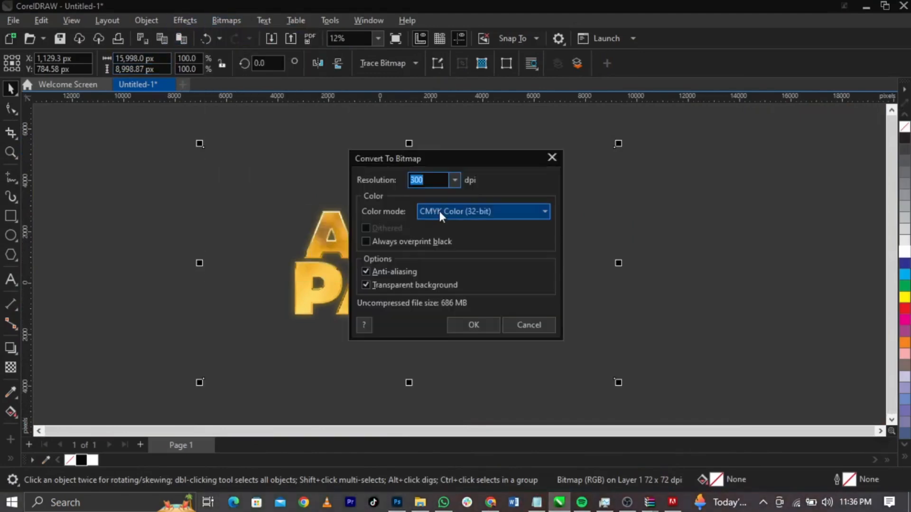
{"action": "left_click", "coordinate": [440, 210]}
{"action": "left_click", "coordinate": [447, 264]}
{"action": "left_click", "coordinate": [473, 324]}
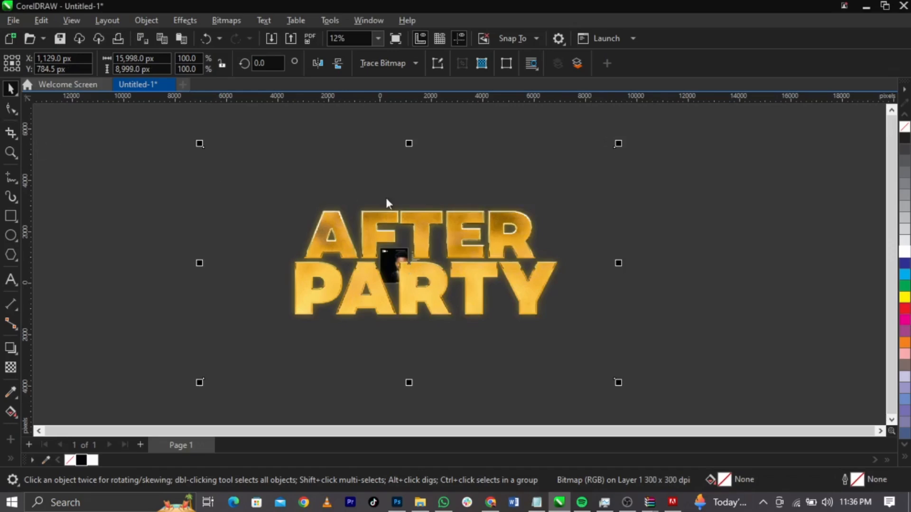
Crop the empty margins around the gold title bitmap by moving its corner nodes in towards the lettering
{"action": "left_click", "coordinate": [197, 140]}
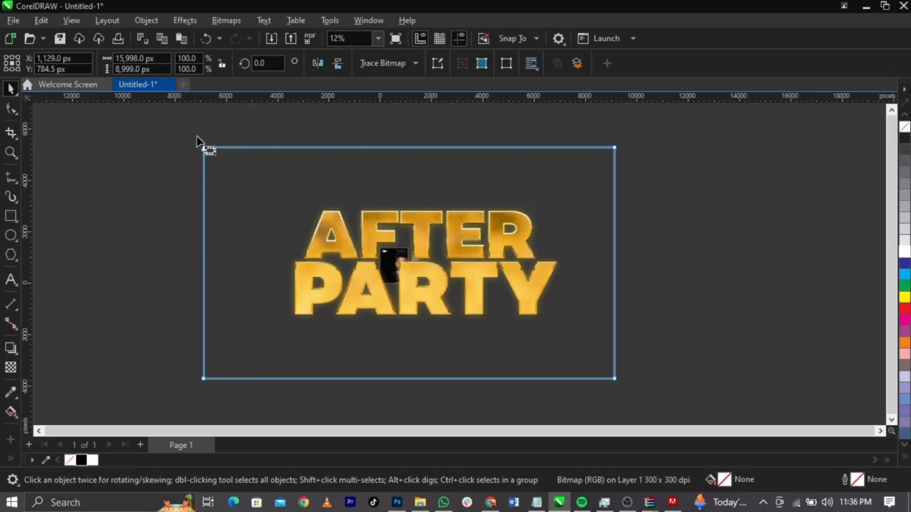
{"action": "left_click_drag", "start_coordinate": [630, 181], "coordinate": [564, 381]}
{"action": "left_click_drag", "start_coordinate": [185, 176], "coordinate": [235, 409]}
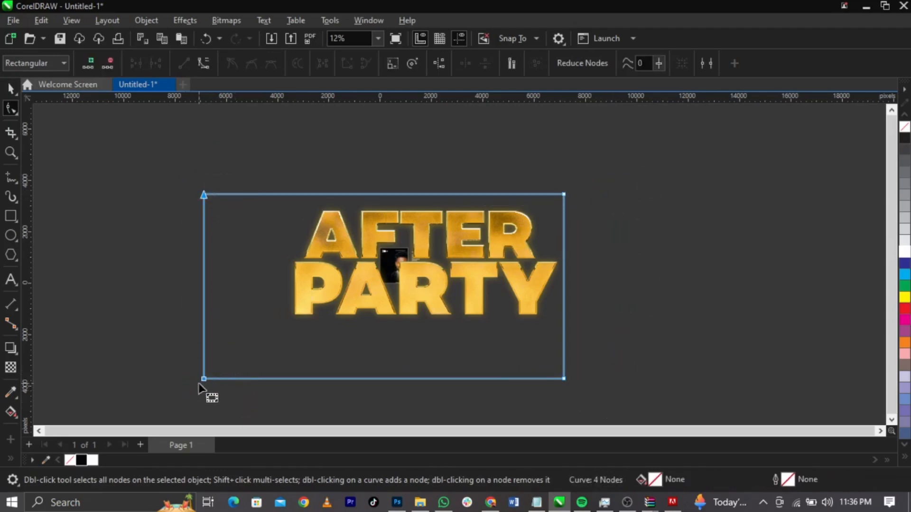
{"action": "left_click_drag", "start_coordinate": [204, 379], "coordinate": [274, 379]}
{"action": "left_click_drag", "start_coordinate": [216, 344], "coordinate": [300, 267]}
Scale the gold title down to about 750 px wide and centre it on the page
{"action": "key", "text": "space"}
{"action": "key", "text": "p"}
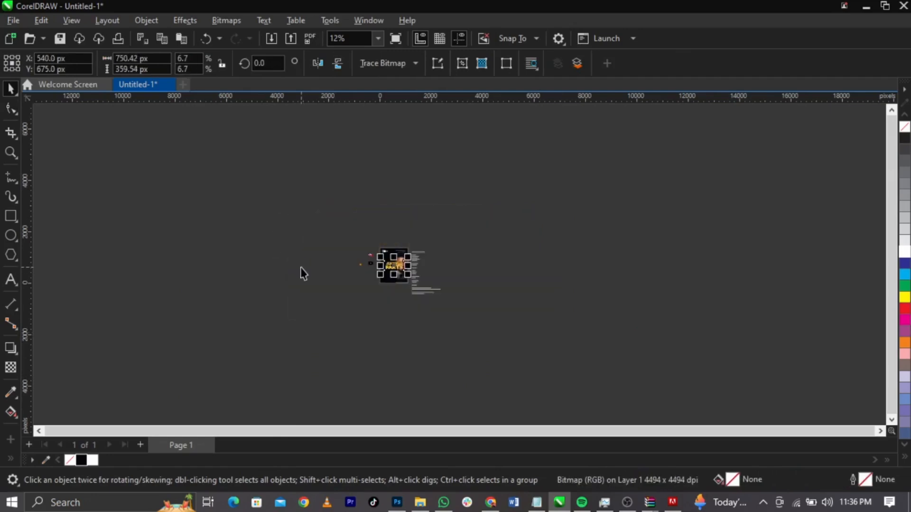
{"action": "key", "text": "F4"}
{"action": "scroll", "coordinate": [435, 130], "scroll_direction": "up", "scroll_amount": 2}
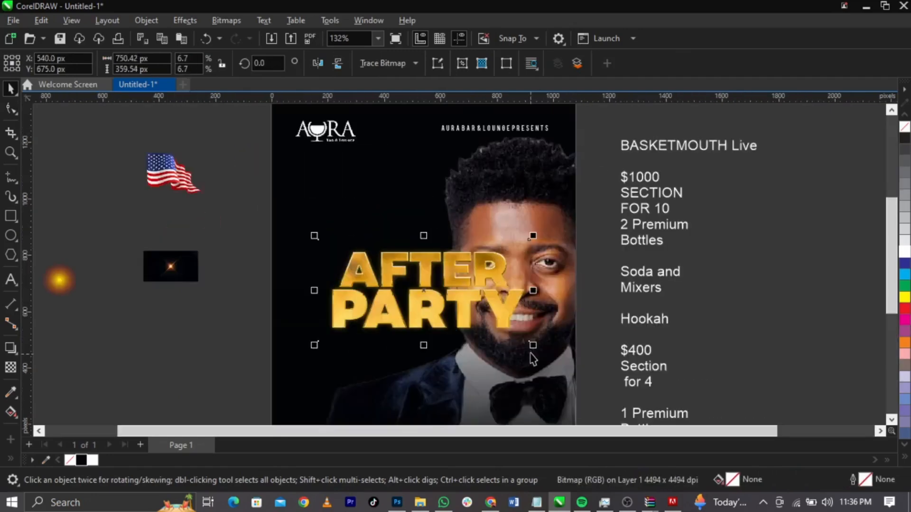
Reduce the gold title to about 509 px wide and place it beneath the AURA logo, beside the man's head
{"action": "left_click_drag", "start_coordinate": [533, 345], "coordinate": [446, 301]}
{"action": "left_click_drag", "start_coordinate": [399, 276], "coordinate": [379, 221]}
{"action": "scroll", "coordinate": [421, 250], "scroll_direction": "up", "scroll_amount": 2}
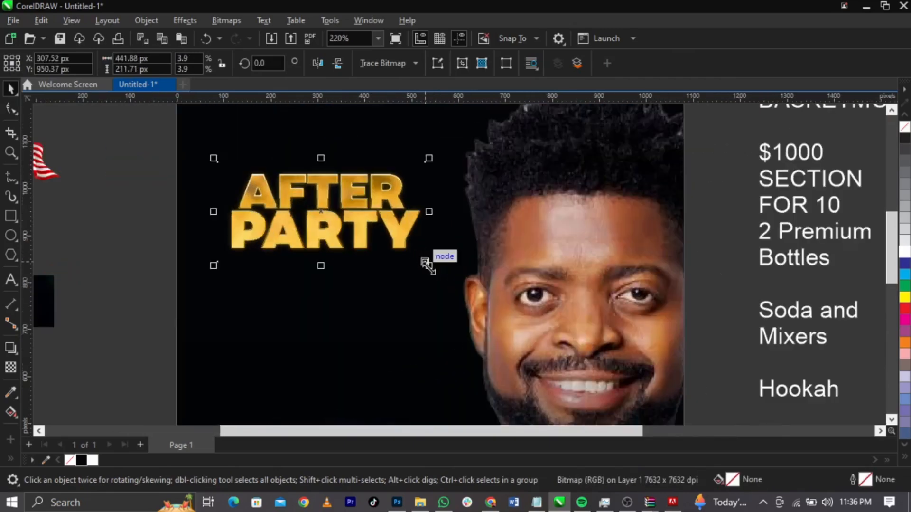
{"action": "left_click_drag", "start_coordinate": [430, 267], "coordinate": [476, 287]}
{"action": "left_click_drag", "start_coordinate": [415, 244], "coordinate": [404, 238]}
{"action": "left_click_drag", "start_coordinate": [465, 280], "coordinate": [457, 277]}
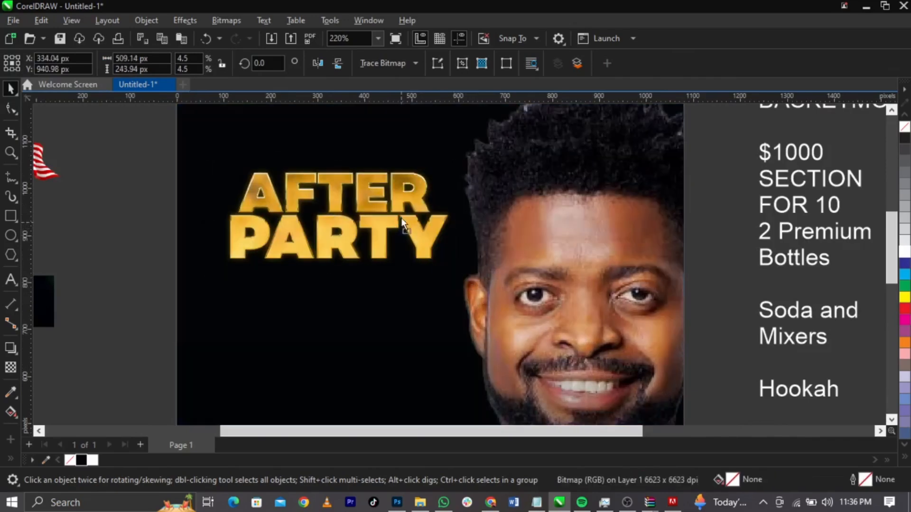
{"action": "left_click_drag", "start_coordinate": [407, 223], "coordinate": [407, 213]}
{"action": "mouse_move", "coordinate": [458, 267]}
{"action": "left_mouse_down"}
{"action": "mouse_move", "coordinate": [466, 271]}
{"action": "mouse_move", "coordinate": [458, 267]}
{"action": "left_mouse_up"}
{"action": "left_click_drag", "start_coordinate": [392, 224], "coordinate": [389, 224]}
{"action": "scroll", "coordinate": [329, 204], "scroll_direction": "down", "scroll_amount": 3}
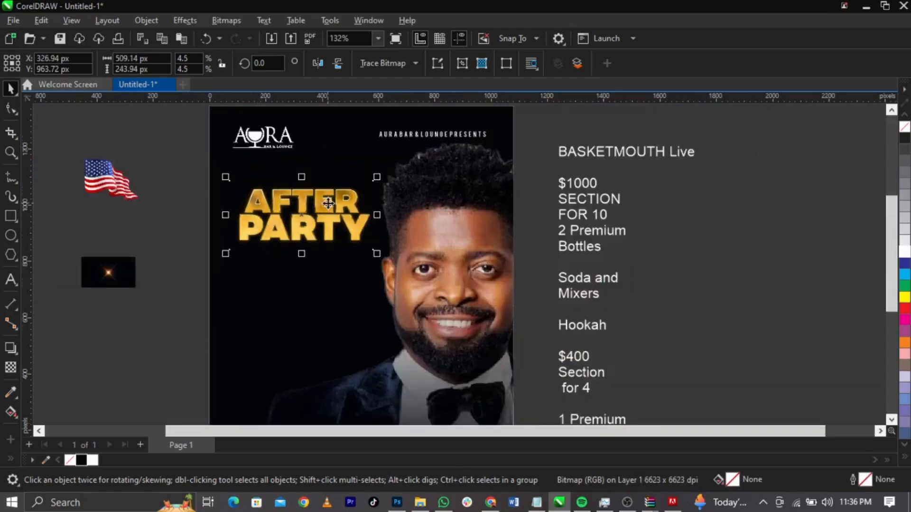
Cut the BASKETMOUTH Live line from the copy beside the page and paste it as separate text below the title
{"action": "left_click", "coordinate": [670, 244]}
{"action": "double_click", "coordinate": [671, 162]}
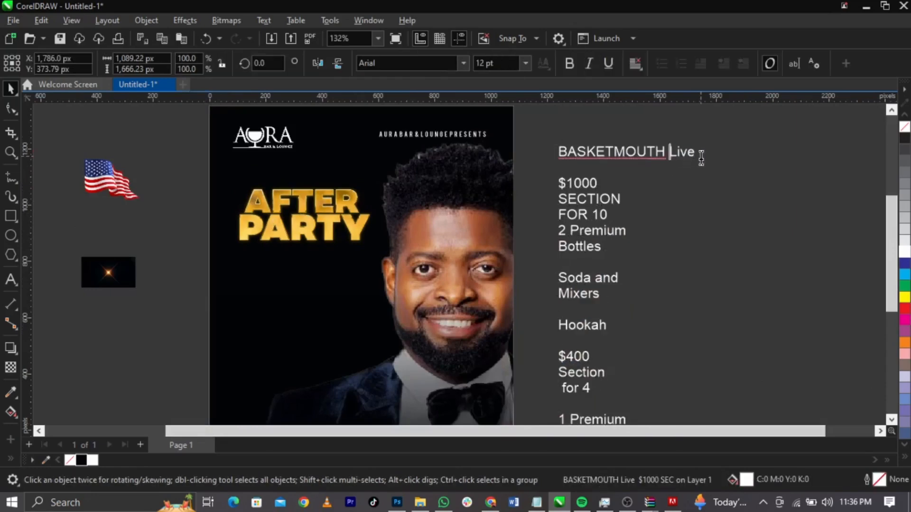
{"action": "left_click_drag", "start_coordinate": [698, 153], "coordinate": [550, 143]}
{"action": "key", "text": "ctrl+x"}
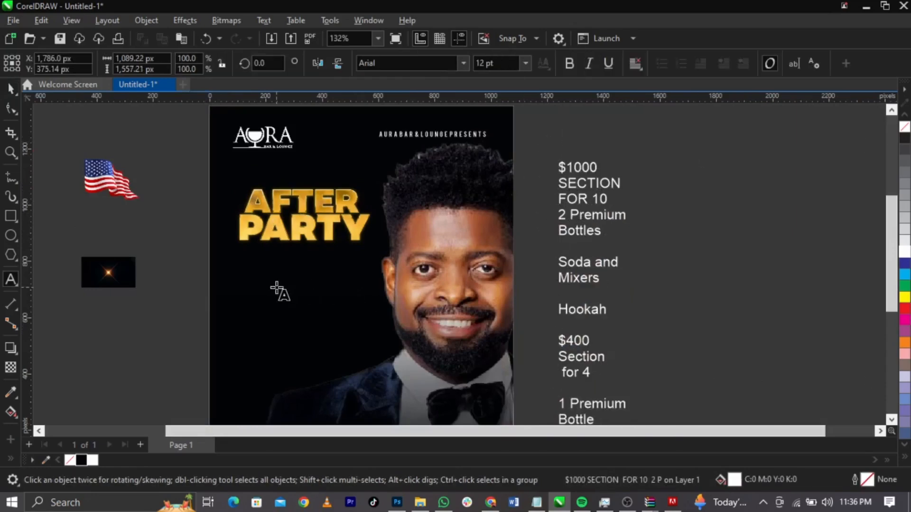
{"action": "left_click", "coordinate": [277, 284]}
{"action": "key", "text": "ctrl+v"}
{"action": "key", "text": "ctrl+space"}
Move the BASKETMOUTH Live text closer under the title and split it into separate BASKETMOUTH and Live text objects
{"action": "scroll", "coordinate": [296, 266], "scroll_direction": "up", "scroll_amount": 3}
{"action": "left_click_drag", "start_coordinate": [450, 317], "coordinate": [392, 295]}
{"action": "double_click", "coordinate": [392, 294]}
{"action": "left_click", "coordinate": [432, 284]}
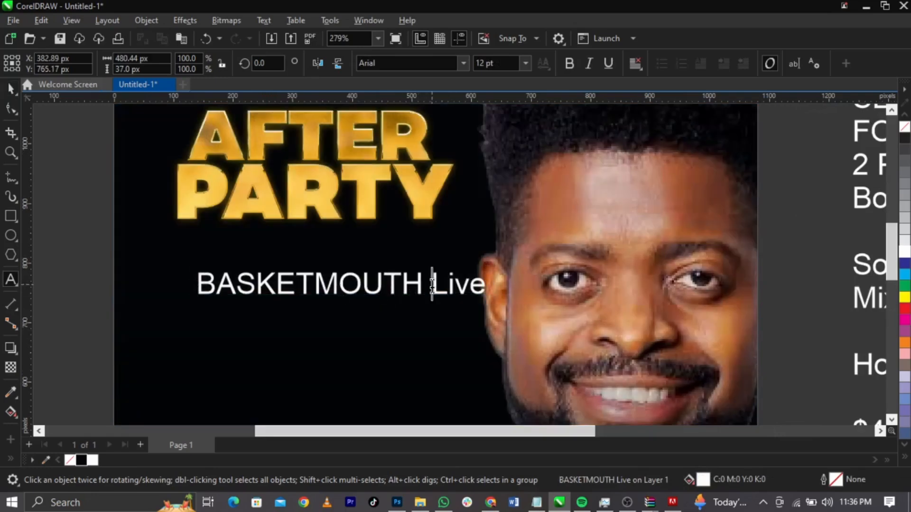
{"action": "key", "text": "Return"}
{"action": "key", "text": "ctrl+space"}
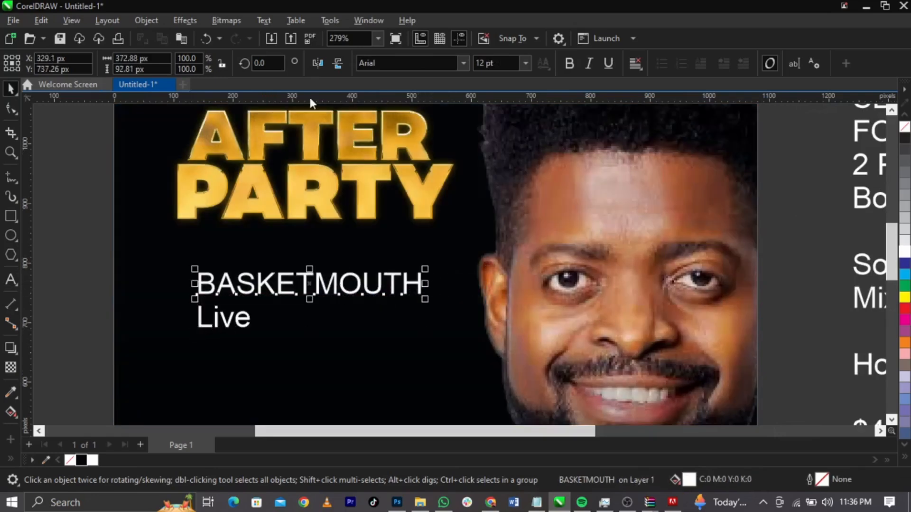
Set BASKETMOUTH in the Bebas font, colour it 10% black and enlarge it to about 18 pt to match the title's width
{"action": "left_click", "coordinate": [410, 63]}
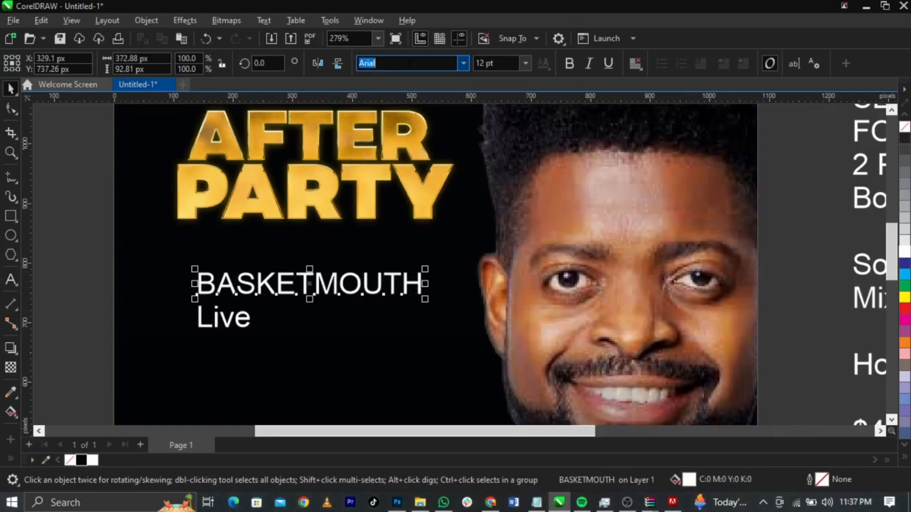
{"action": "type", "text": "Bebas"}
{"action": "key", "text": "Return"}
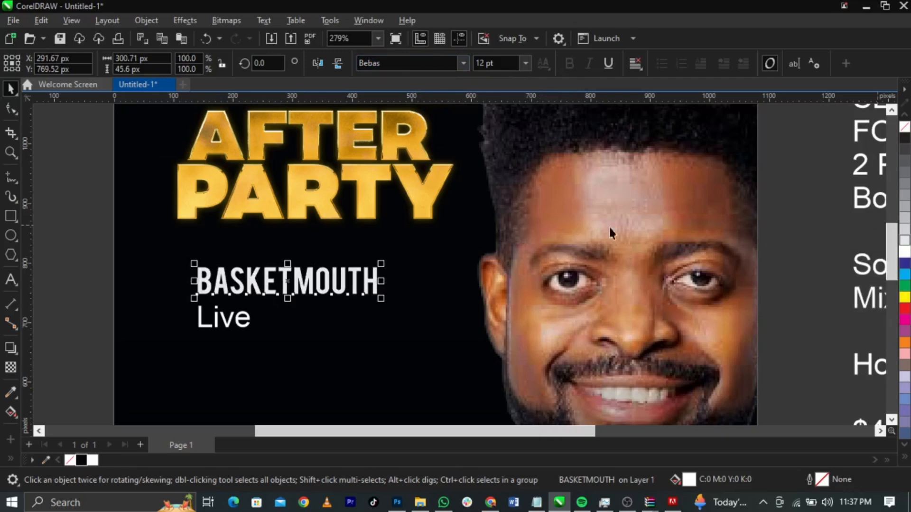
{"action": "left_click_drag", "start_coordinate": [382, 263], "coordinate": [450, 300]}
Set Live in the Autograf PERSONAL USE ONLY font, enlarge it to about 27 pt, overlap it on BASKETMOUTH's lower edge and fill it red
{"action": "left_click", "coordinate": [223, 319]}
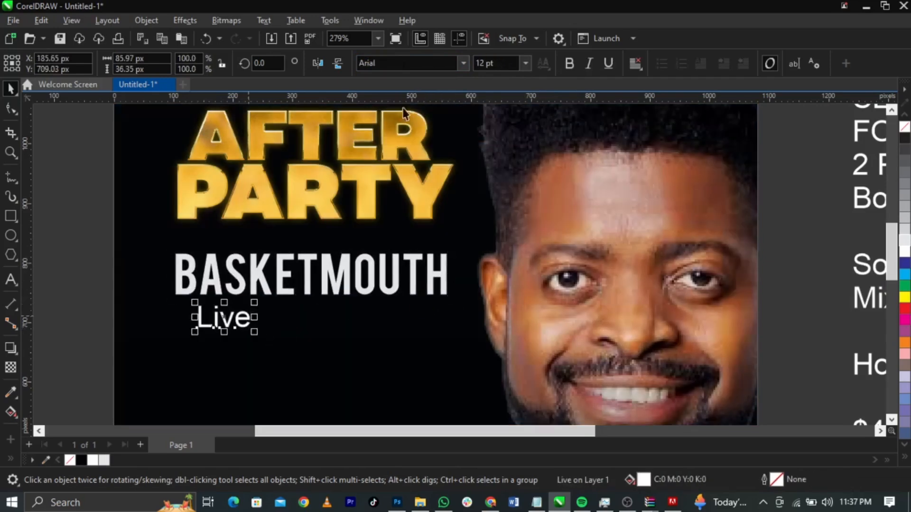
{"action": "type", "text": "Autograf"}
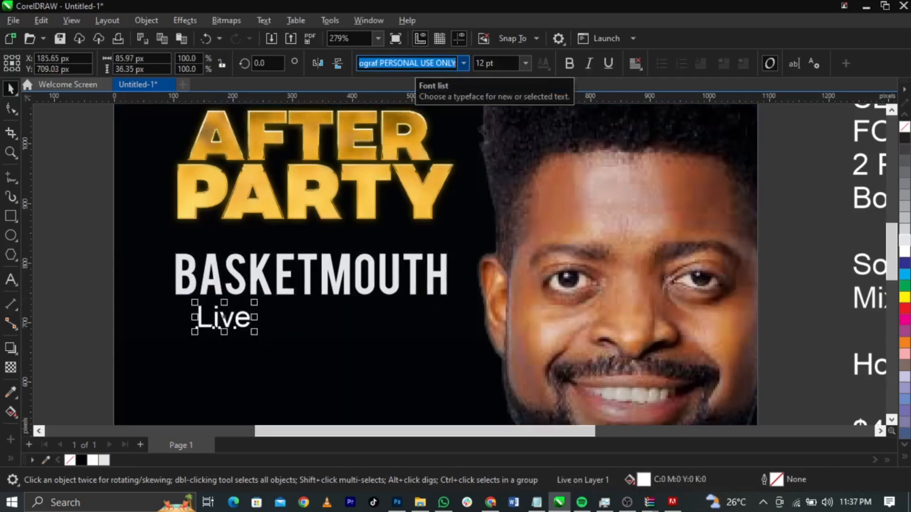
{"action": "key", "text": "Return"}
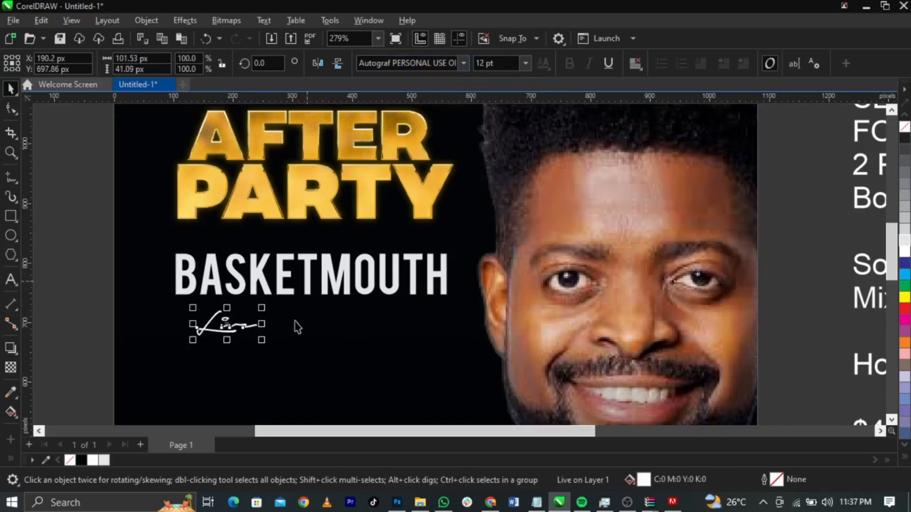
{"action": "left_click_drag", "start_coordinate": [261, 340], "coordinate": [343, 378]}
{"action": "left_click_drag", "start_coordinate": [318, 347], "coordinate": [385, 310]}
{"action": "left_click", "coordinate": [905, 311]}
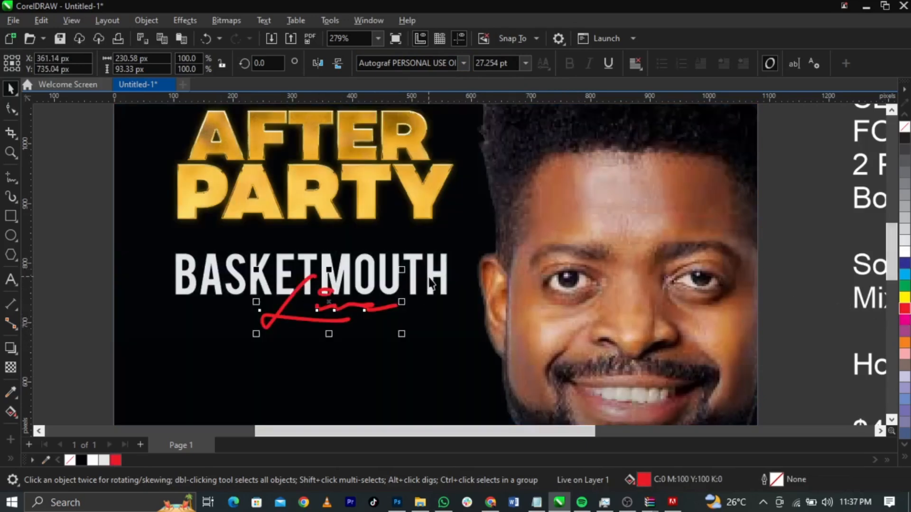
{"action": "left_click", "coordinate": [424, 277], "text": "shift"}
{"action": "scroll", "coordinate": [383, 235], "scroll_direction": "down", "scroll_amount": 4}
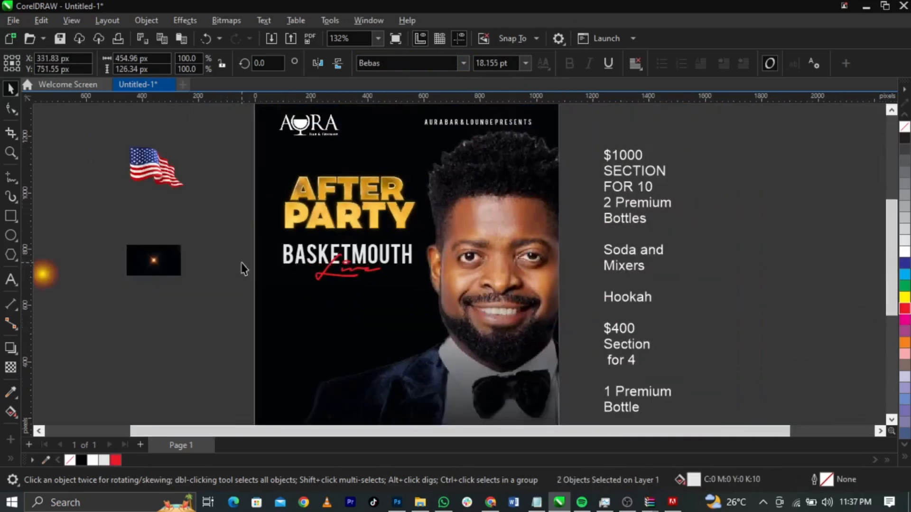
{"action": "key", "text": "Escape"}
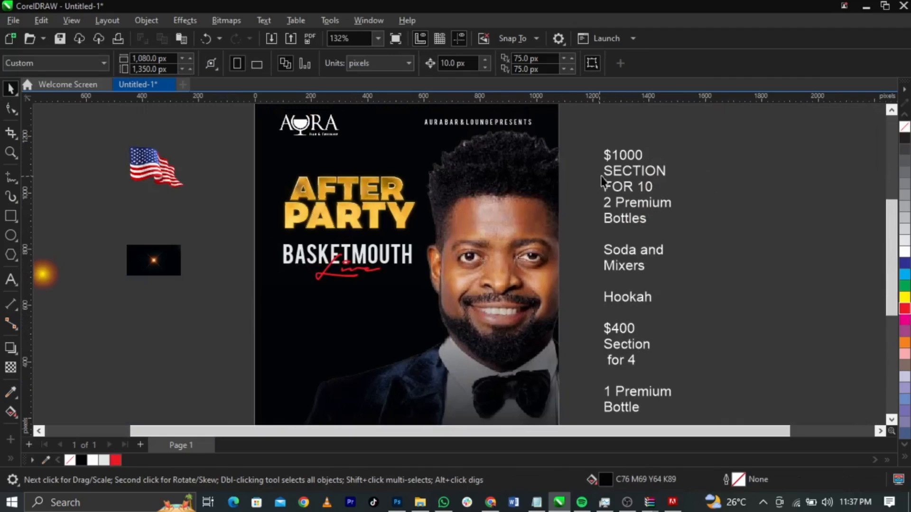
Cut the $1000 SECTION FOR 10 package text through Hookah and paste it as separate text below BASKETMOUTH on the flyer
{"action": "double_click", "coordinate": [617, 155]}
{"action": "left_click_drag", "start_coordinate": [605, 155], "coordinate": [691, 295]}
{"action": "key", "text": "ctrl+x"}
{"action": "left_click", "coordinate": [289, 313]}
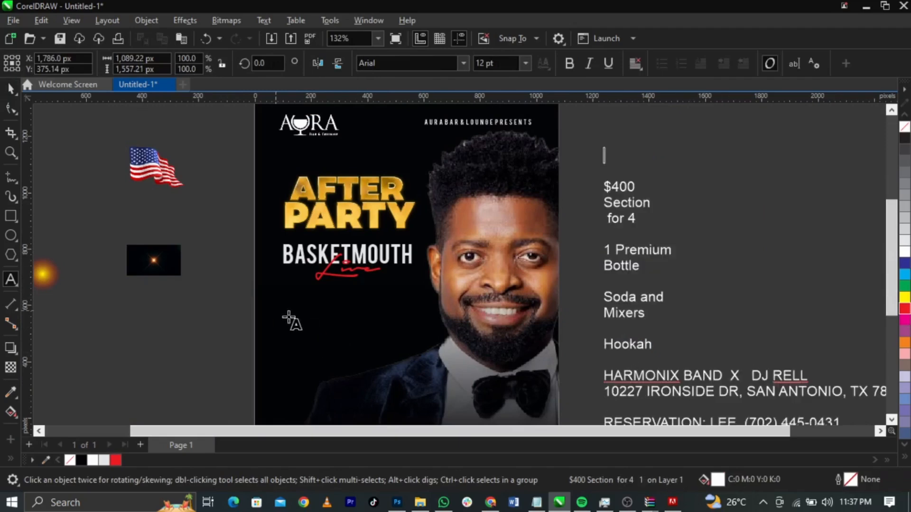
{"action": "key", "text": "ctrl+v"}
{"action": "key", "text": "ctrl+space"}
{"action": "scroll", "coordinate": [359, 278], "scroll_direction": "down", "scroll_amount": 1}
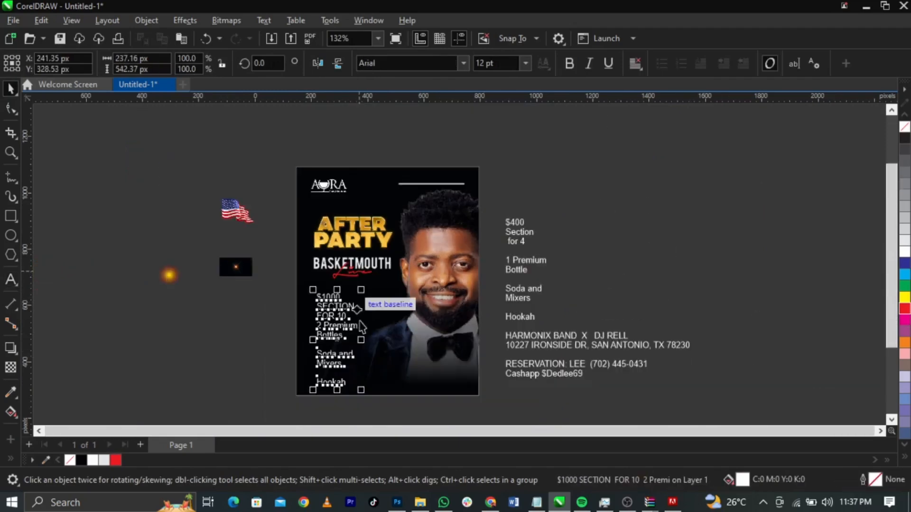
Set the $1000 SECTION FOR 10 package text in the Bebas font
{"action": "scroll", "coordinate": [353, 339], "scroll_direction": "up", "scroll_amount": 1}
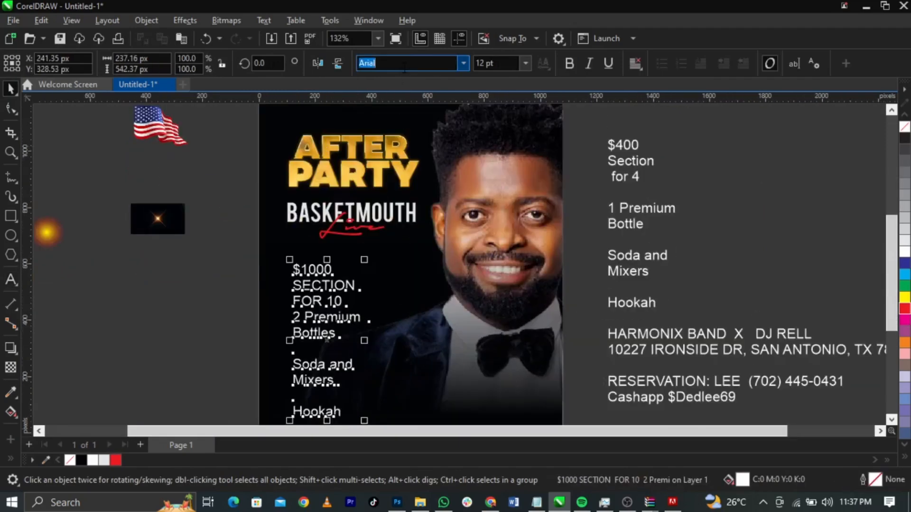
{"action": "type", "text": "Bebas"}
{"action": "key", "text": "Return"}
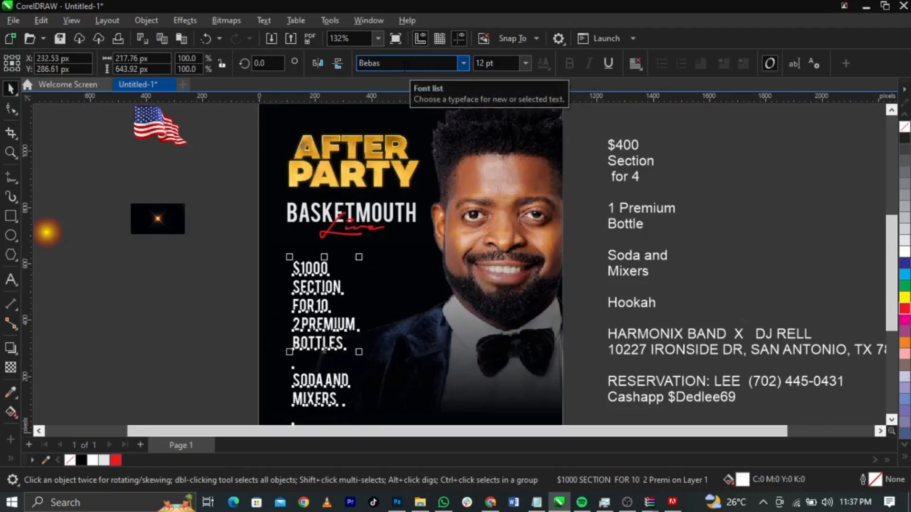
Cut the $400 Section for 4 text through Hookah, paste it beside the $1000 package text and set it in Bebas
{"action": "left_click", "coordinate": [624, 223]}
{"action": "left_click", "coordinate": [624, 223]}
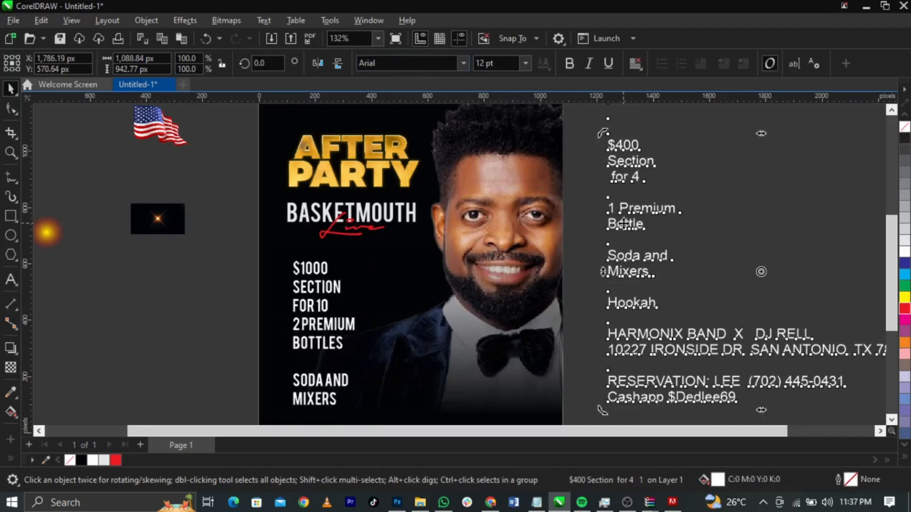
{"action": "double_click", "coordinate": [624, 224]}
{"action": "left_click_drag", "start_coordinate": [658, 304], "coordinate": [597, 144]}
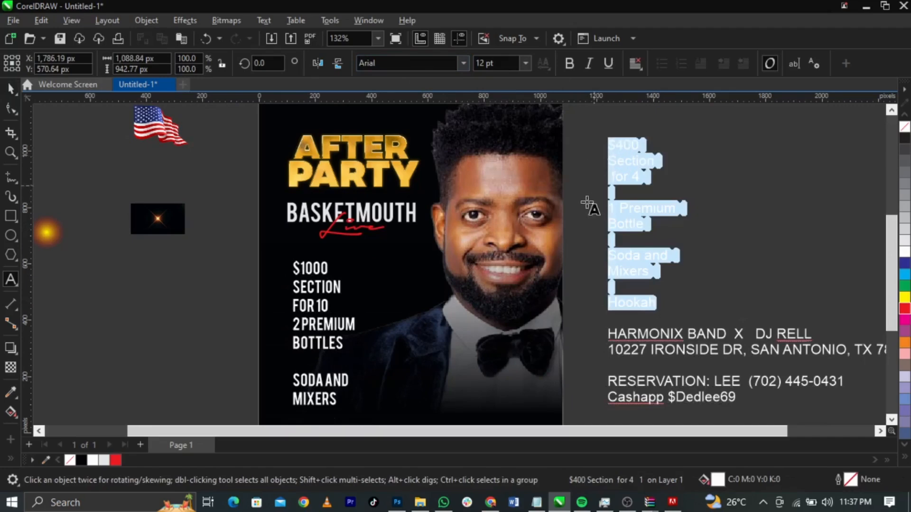
{"action": "key", "text": "ctrl+x"}
{"action": "left_click", "coordinate": [393, 276]}
{"action": "key", "text": "ctrl+v"}
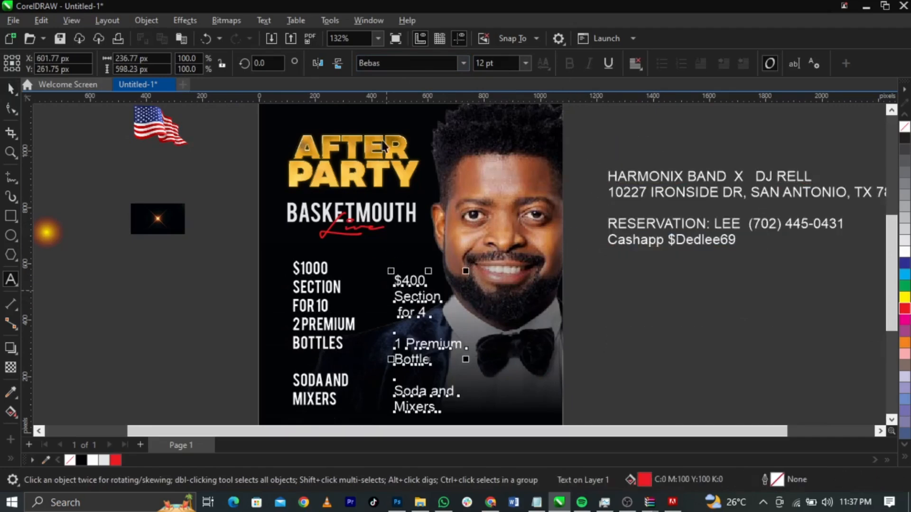
{"action": "type", "text": "b"}
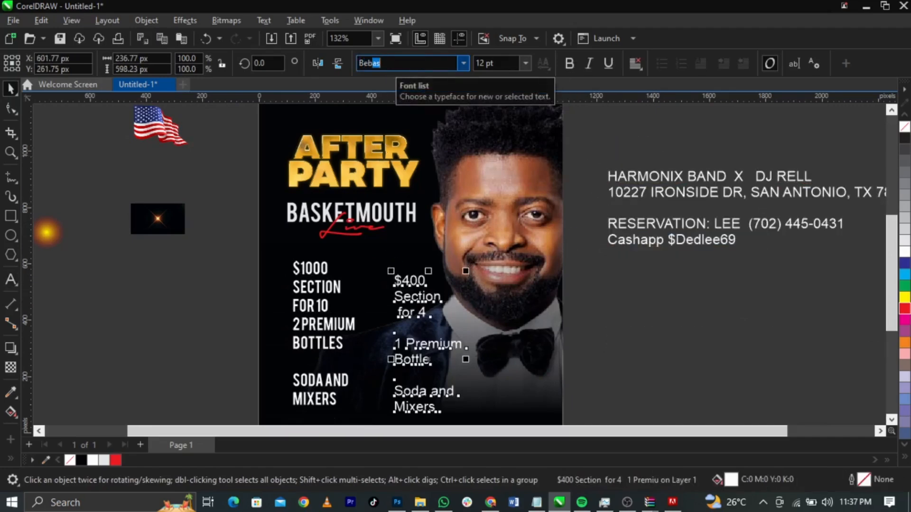
{"action": "key", "text": "Return"}
Shrink the $1000 package text to about 9.39 pt, move it up below BASKETMOUTH and break it apart into separate lines
{"action": "key", "text": "z"}
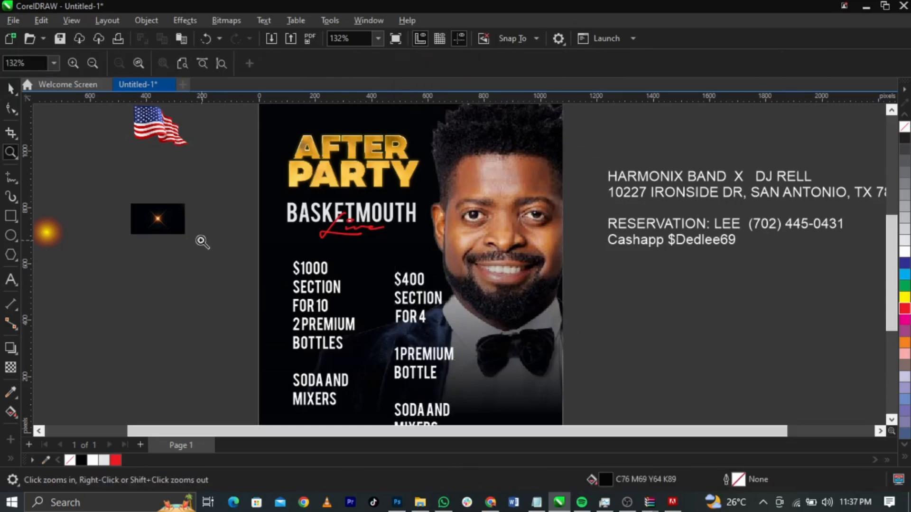
{"action": "left_click_drag", "start_coordinate": [190, 217], "coordinate": [602, 362]}
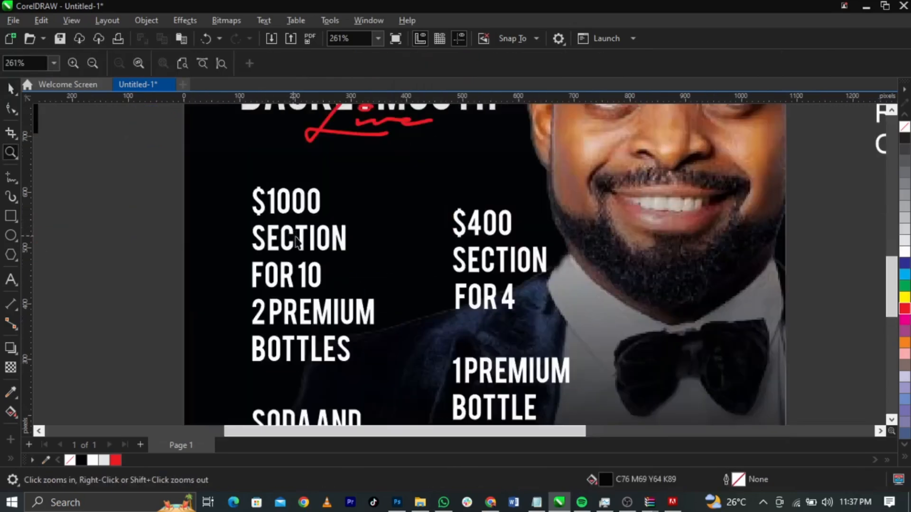
{"action": "key", "text": "space"}
{"action": "left_click_drag", "start_coordinate": [378, 183], "coordinate": [351, 245]}
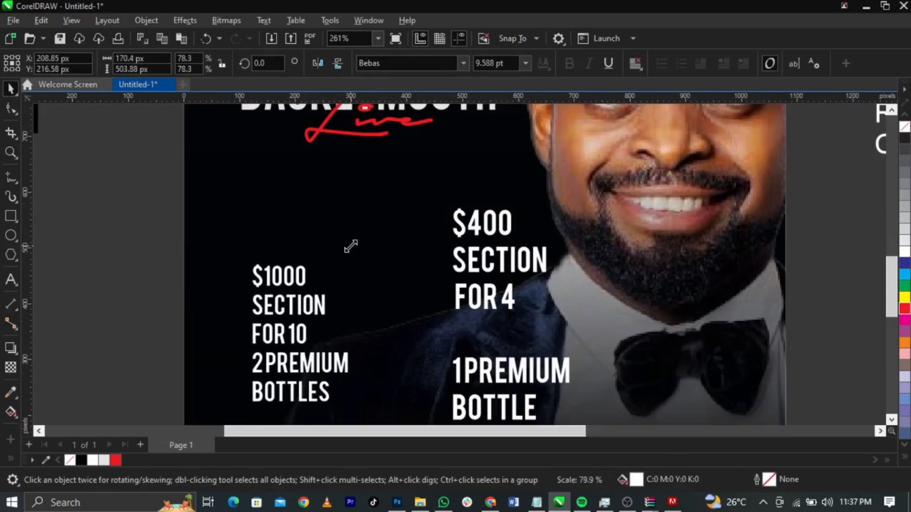
{"action": "left_click_drag", "start_coordinate": [326, 300], "coordinate": [317, 237]}
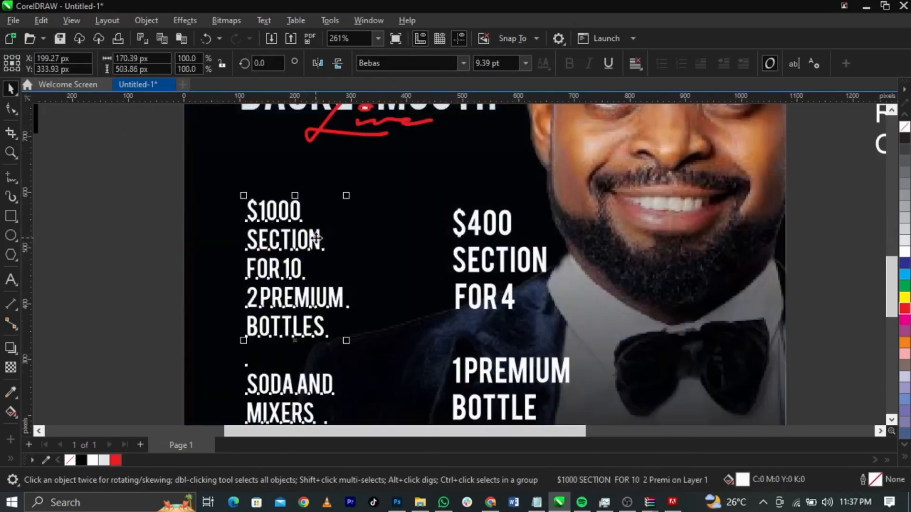
{"action": "key", "text": "ctrl+k"}
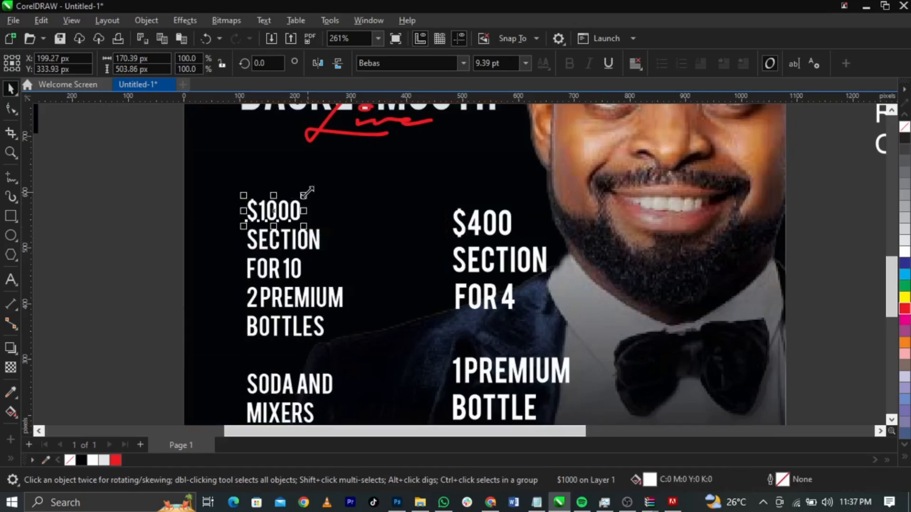
Add a vertical guideline at about 104 px along the left edge of BASKETMOUTH and the $1000 package text
{"action": "scroll", "coordinate": [203, 197], "scroll_direction": "down", "scroll_amount": 3}
{"action": "left_click_drag", "start_coordinate": [185, 177], "coordinate": [335, 413]}
{"action": "left_click_drag", "start_coordinate": [27, 206], "coordinate": [247, 237]}
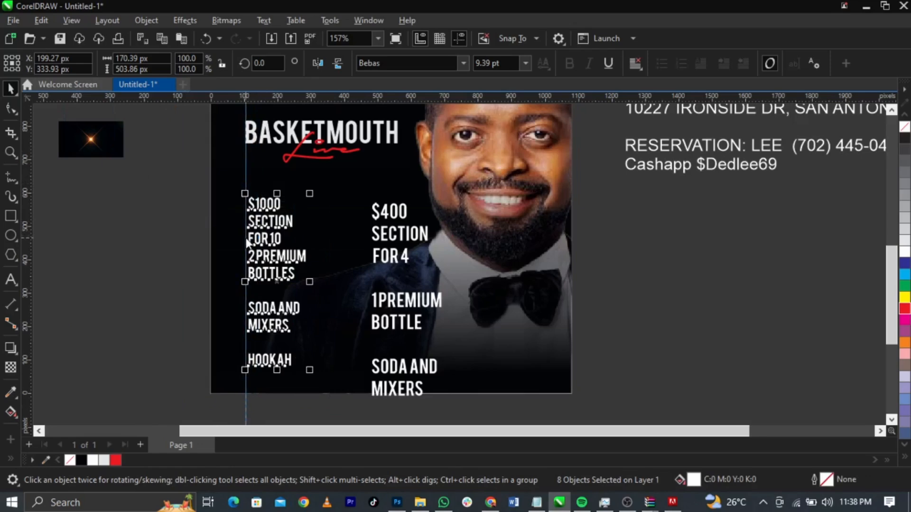
{"action": "left_click_drag", "start_coordinate": [246, 280], "coordinate": [245, 281]}
{"action": "scroll", "coordinate": [245, 280], "scroll_direction": "down", "scroll_amount": 3}
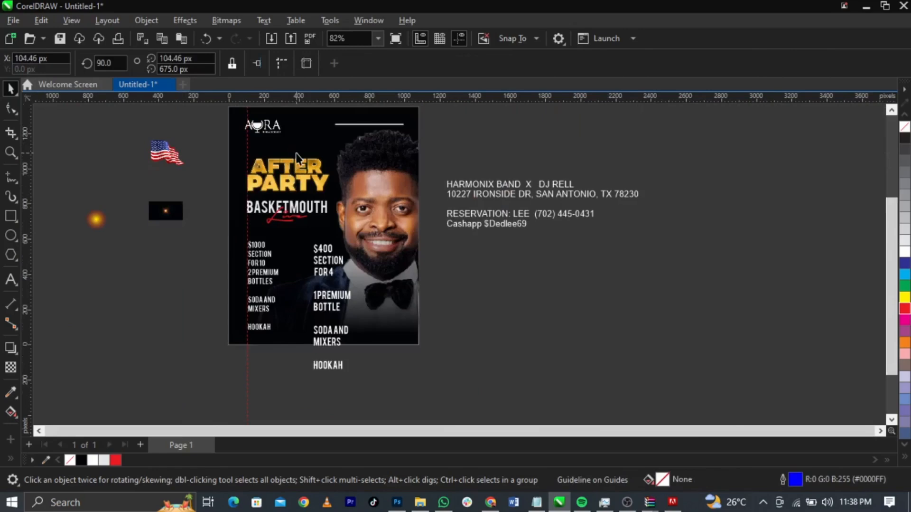
Move the AURA logo so that its left edge lines up with the vertical guideline
{"action": "scroll", "coordinate": [259, 131], "scroll_direction": "up", "scroll_amount": 3}
{"action": "left_click", "coordinate": [259, 132]}
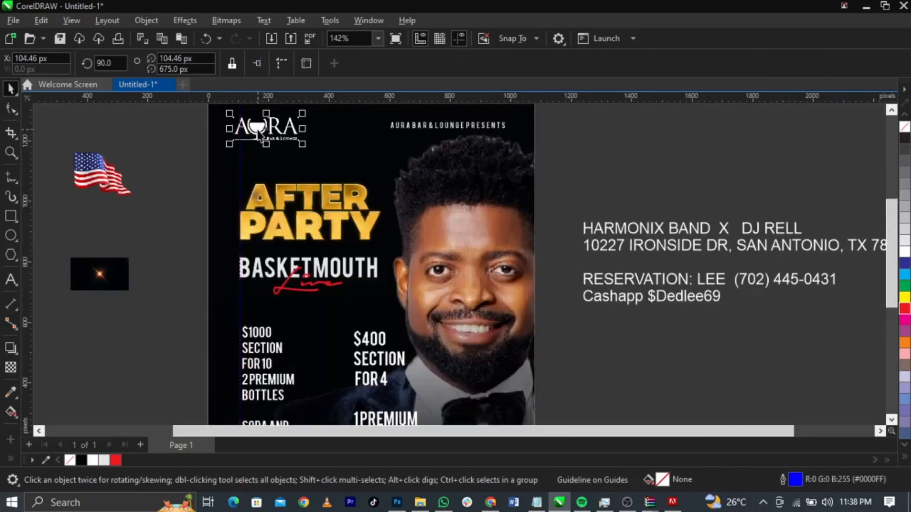
{"action": "scroll", "coordinate": [259, 132], "scroll_direction": "up", "scroll_amount": 3}
{"action": "left_click_drag", "start_coordinate": [259, 131], "coordinate": [269, 130]}
{"action": "left_click_drag", "start_coordinate": [270, 131], "coordinate": [268, 134]}
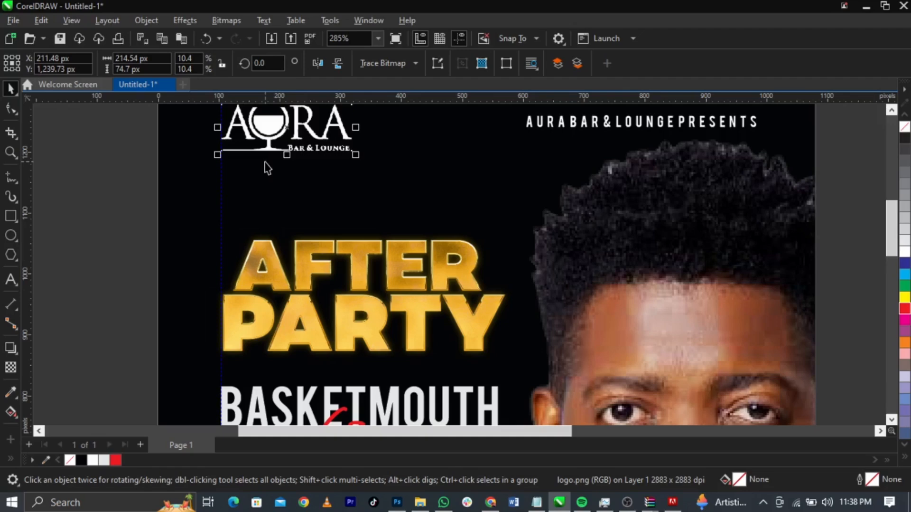
Add a second vertical guideline at about 984 px along the right edge of the AURA BAR & LOUNGE PRESENTS text
{"action": "left_click", "coordinate": [221, 180]}
{"action": "left_click_drag", "start_coordinate": [222, 180], "coordinate": [758, 222]}
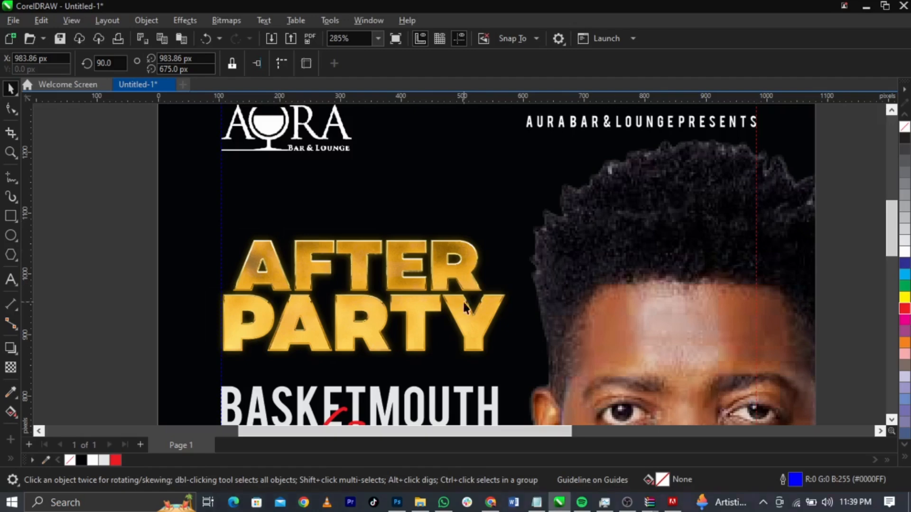
{"action": "scroll", "coordinate": [413, 238], "scroll_direction": "down", "scroll_amount": 5}
{"action": "key", "text": "Escape"}
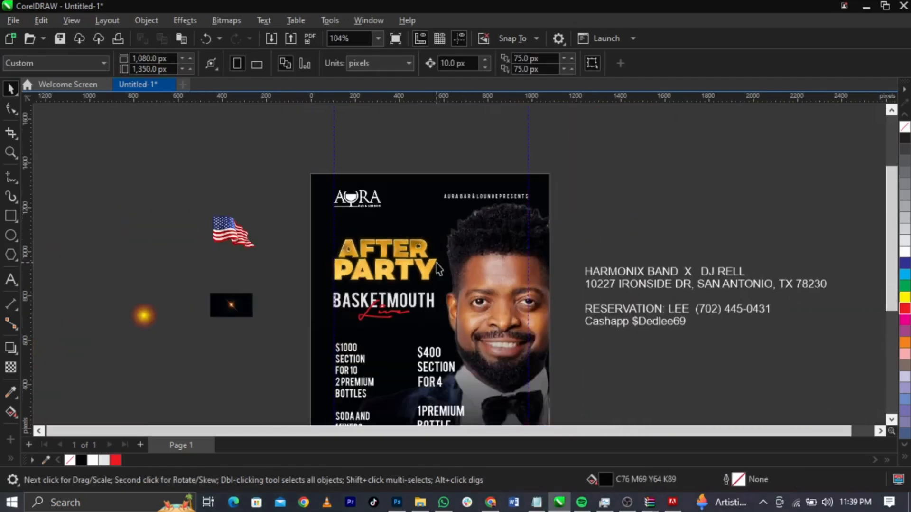
Draw a rectangle about 116 by 53 px around the $1000 text, starting at the left guideline
{"action": "key", "text": "z"}
{"action": "left_click_drag", "start_coordinate": [284, 321], "coordinate": [524, 379]}
{"action": "key", "text": "space"}
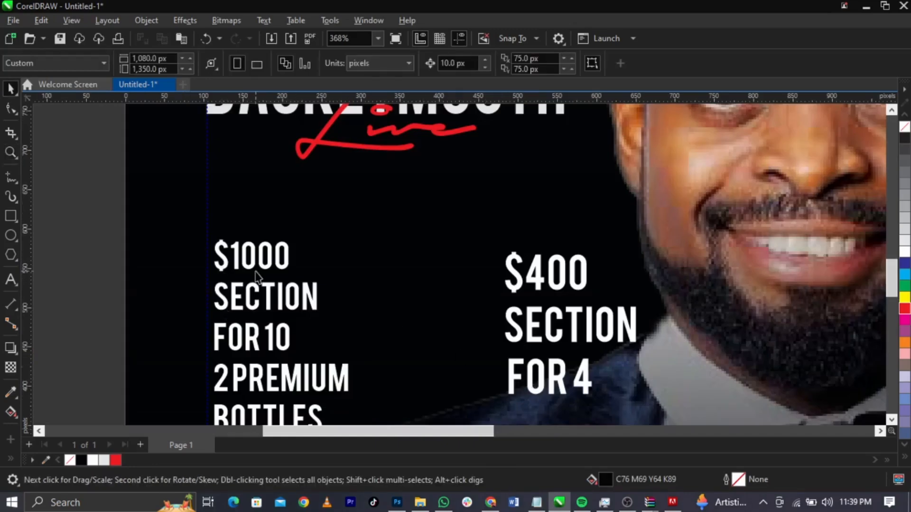
{"action": "scroll", "coordinate": [256, 268], "scroll_direction": "up", "scroll_amount": 2}
{"action": "left_click", "coordinate": [278, 249]}
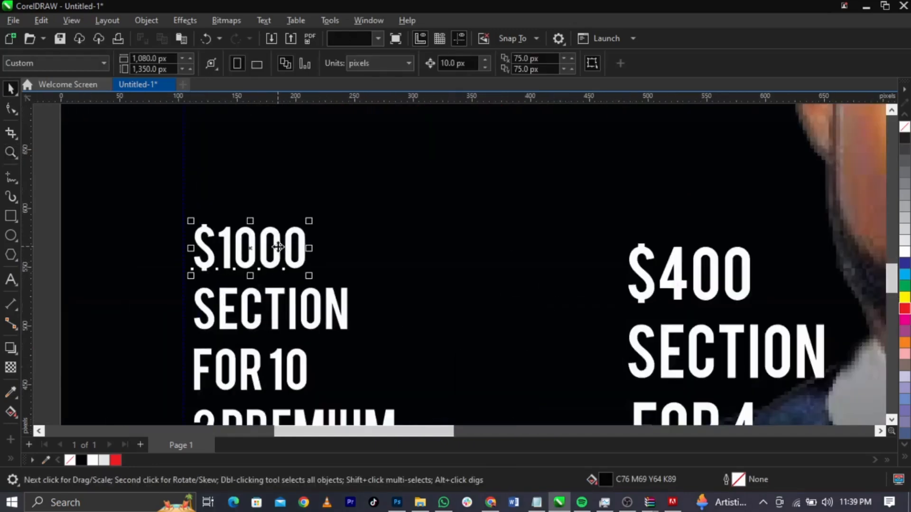
{"action": "left_click", "coordinate": [11, 216]}
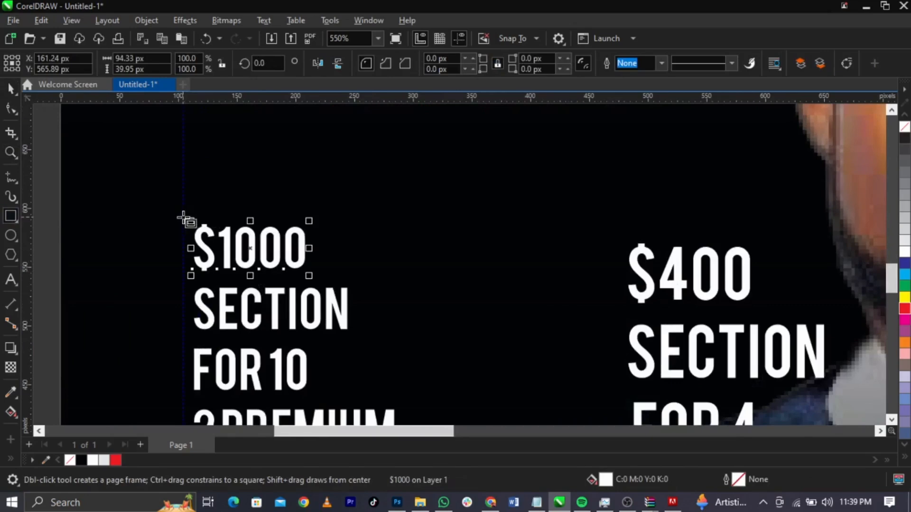
{"action": "left_click_drag", "start_coordinate": [183, 216], "coordinate": [324, 280]}
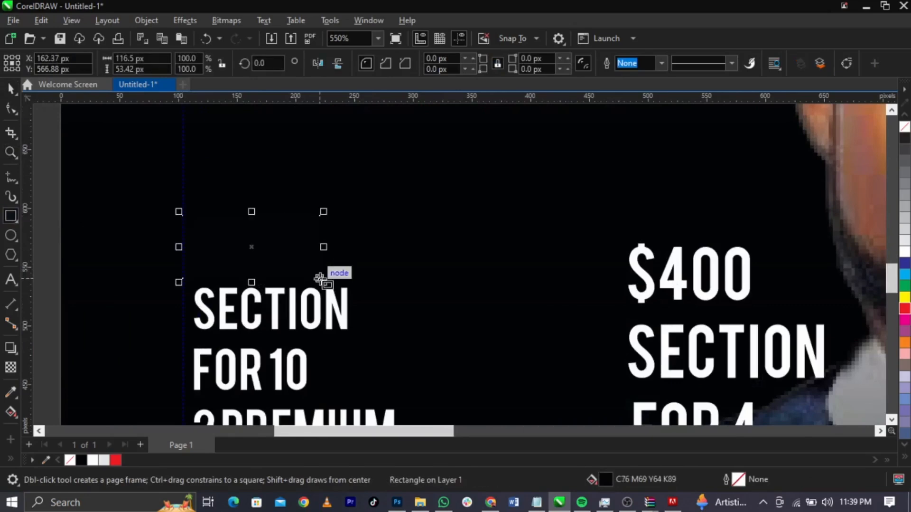
{"action": "key", "text": "space"}
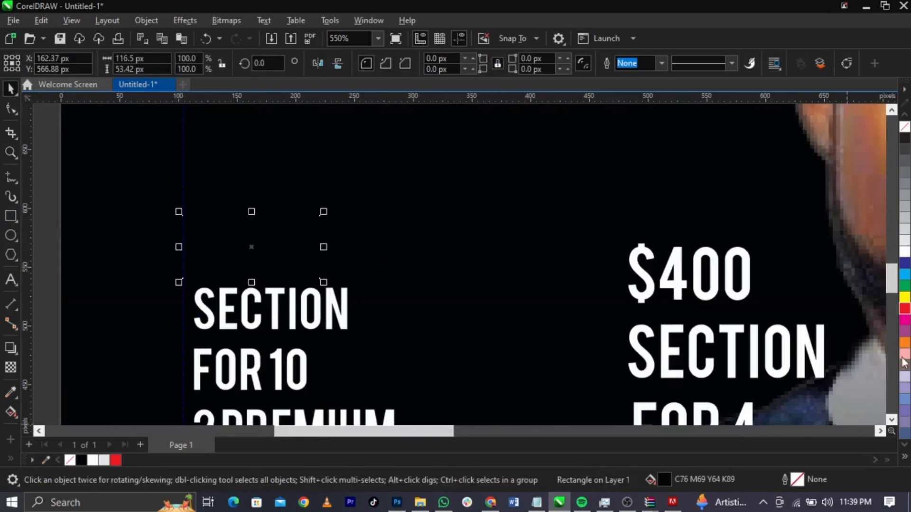
Fill the $1000 rectangle with a golden yellow of about C0 M9 Y79 K0 and sample that colour with the eyedropper
{"action": "left_click", "coordinate": [905, 456]}
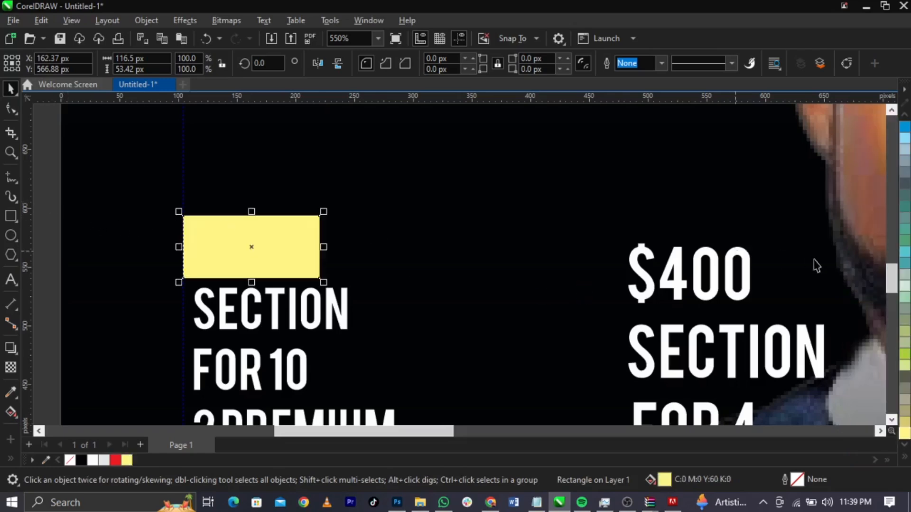
{"action": "scroll", "coordinate": [903, 413], "scroll_direction": "down", "scroll_amount": 3}
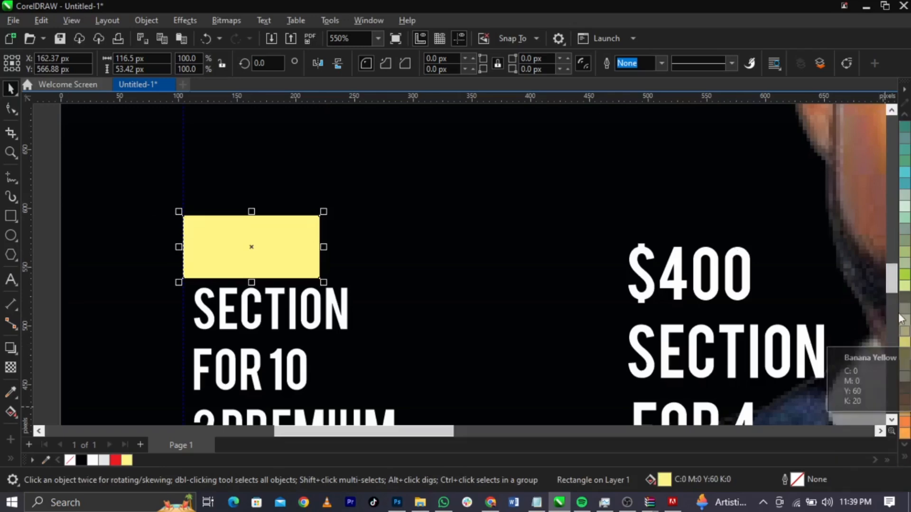
{"action": "scroll", "coordinate": [902, 313], "scroll_direction": "down", "scroll_amount": 3}
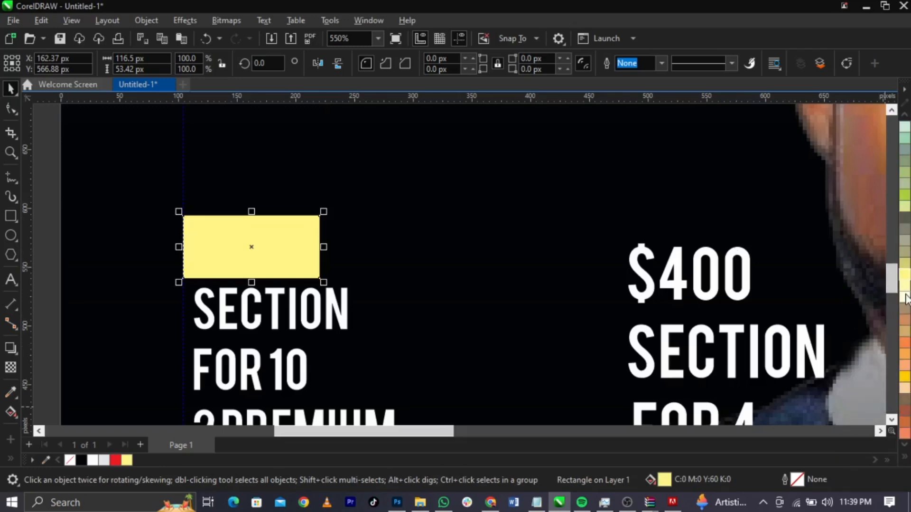
{"action": "left_click", "coordinate": [906, 377]}
{"action": "left_click", "coordinate": [906, 376]}
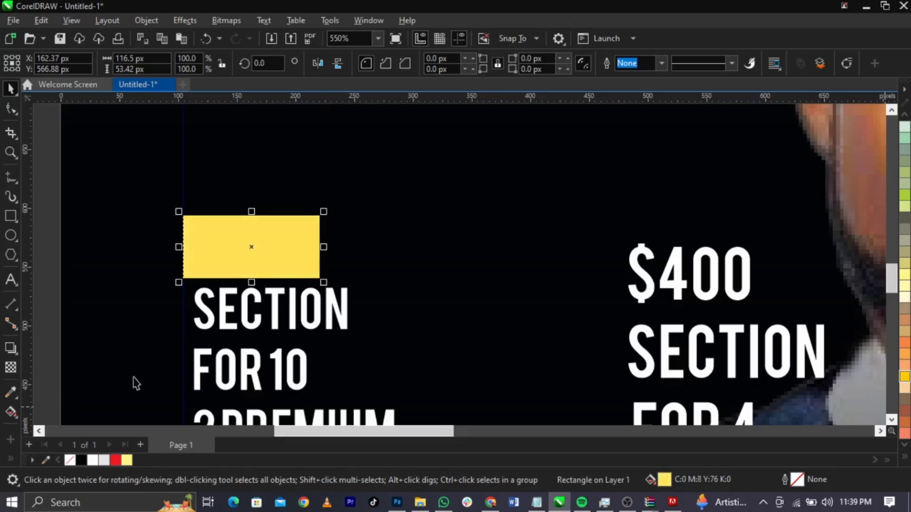
{"action": "left_click", "coordinate": [18, 387]}
{"action": "left_click", "coordinate": [286, 243]}
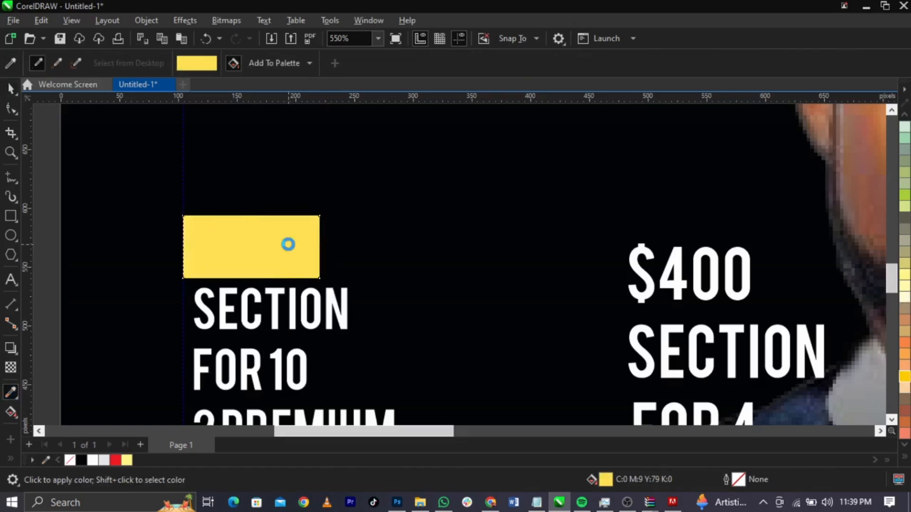
{"action": "key", "text": "space"}
Bring the $1000 text in front of the yellow rectangle, colour it black and select it together with the rectangle
{"action": "left_click_drag", "start_coordinate": [48, 191], "coordinate": [318, 292]}
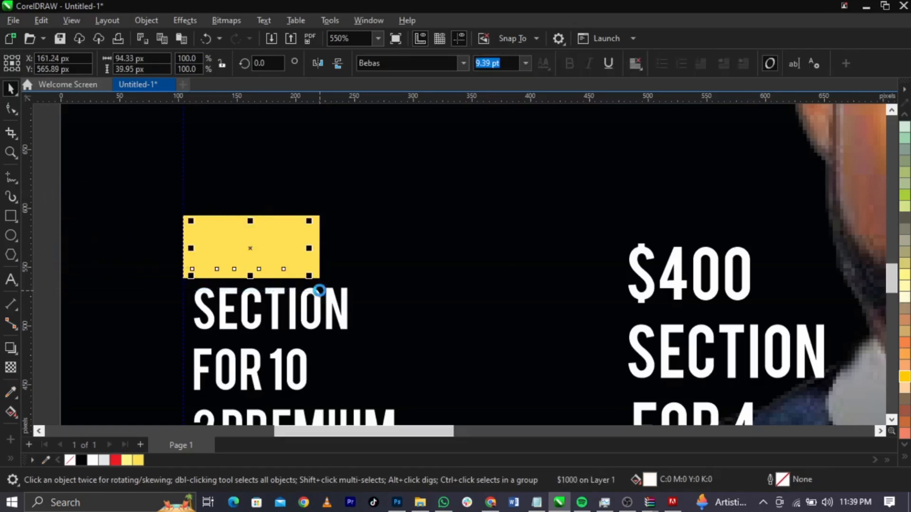
{"action": "key", "text": "shift+Page_Up"}
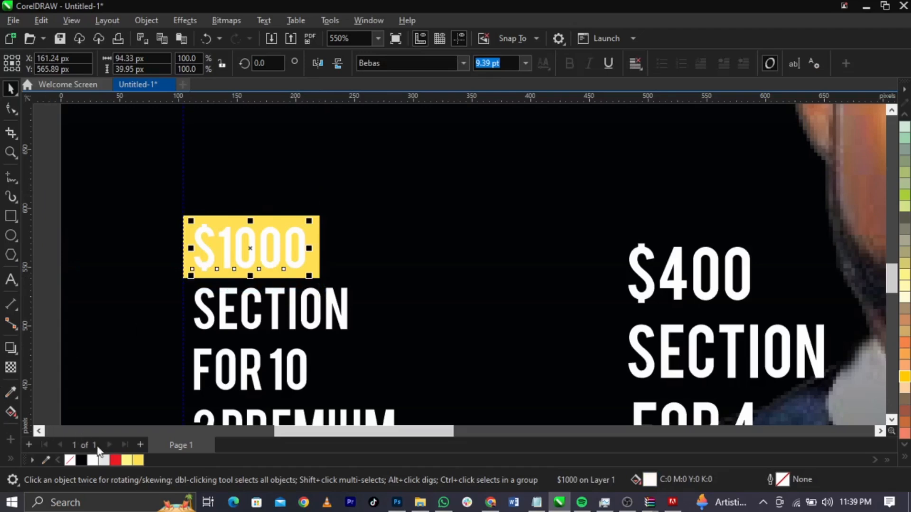
{"action": "left_click", "coordinate": [82, 460]}
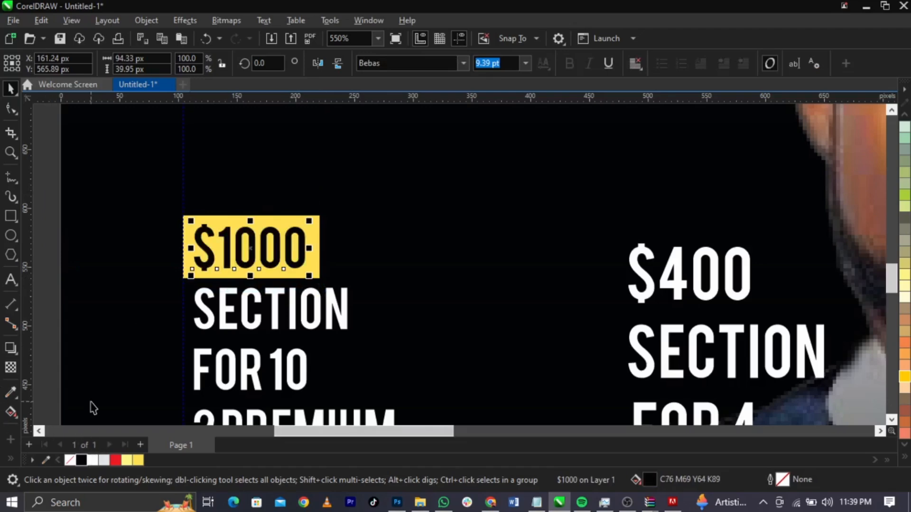
{"action": "left_click", "coordinate": [311, 266], "text": "shift"}
{"action": "scroll", "coordinate": [347, 193], "scroll_direction": "down", "scroll_amount": 2}
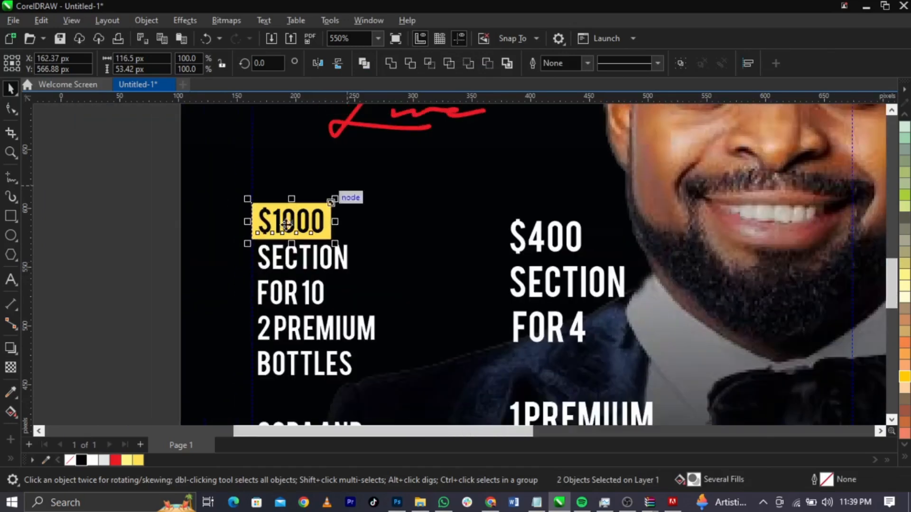
Move FOR 10 up closer to SECTION and left-align both lines with the yellow $1000 rectangle
{"action": "left_click", "coordinate": [182, 247]}
{"action": "left_click", "coordinate": [138, 200]}
{"action": "key", "text": "F2"}
{"action": "left_click_drag", "start_coordinate": [143, 196], "coordinate": [583, 392]}
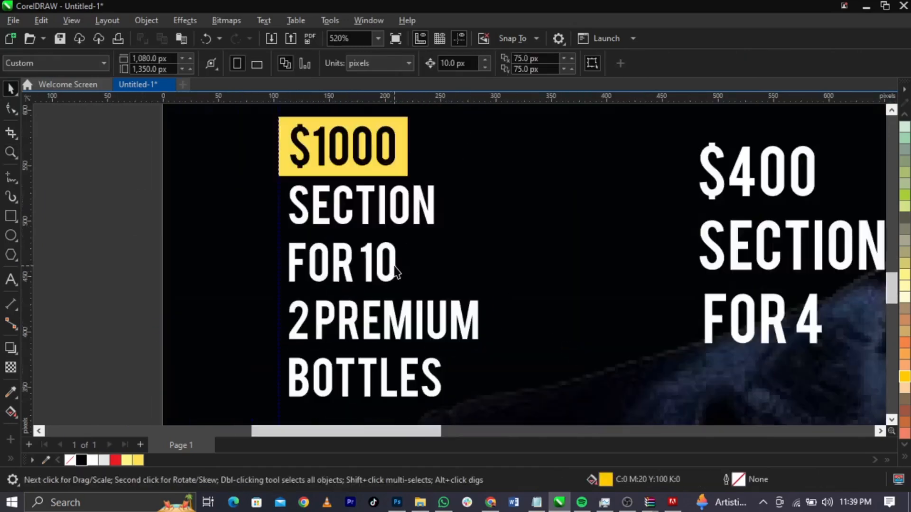
{"action": "left_click_drag", "start_coordinate": [398, 266], "coordinate": [396, 255]}
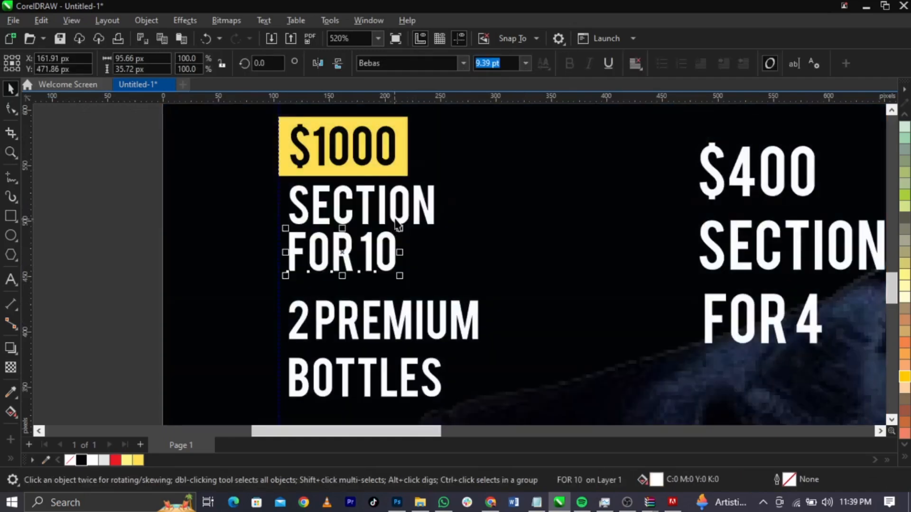
{"action": "left_click", "coordinate": [395, 217], "text": "shift"}
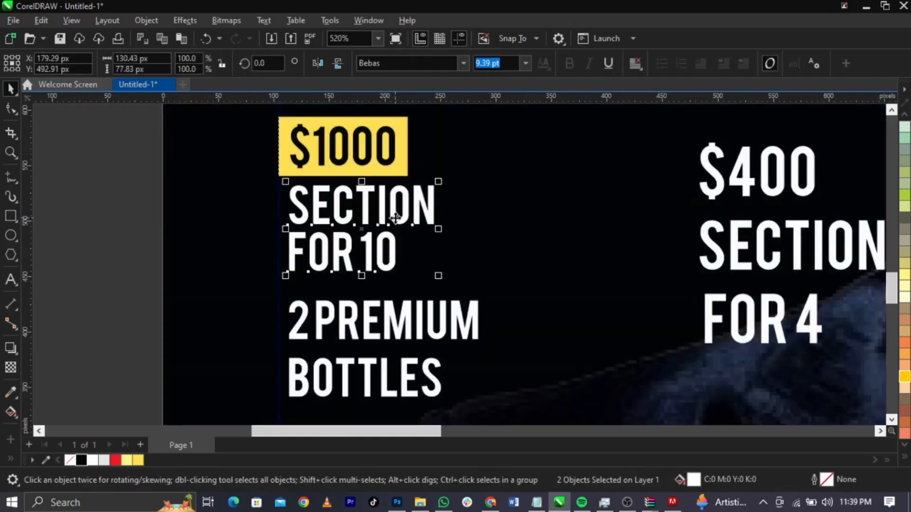
{"action": "left_click", "coordinate": [394, 174], "text": "shift"}
{"action": "key", "text": "l"}
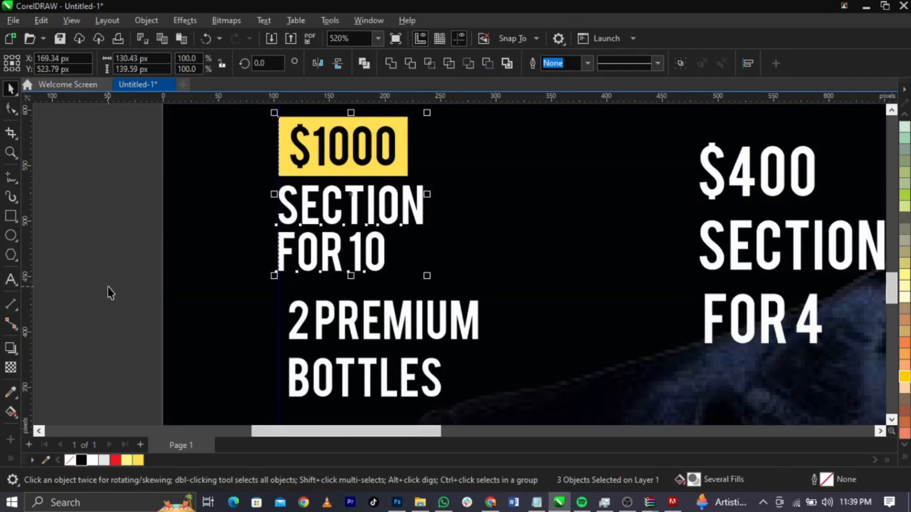
Fill the SECTION and FOR 10 lines with the same golden yellow as the $1000 rectangle
{"action": "left_click", "coordinate": [124, 244]}
{"action": "left_click_drag", "start_coordinate": [126, 174], "coordinate": [476, 280]}
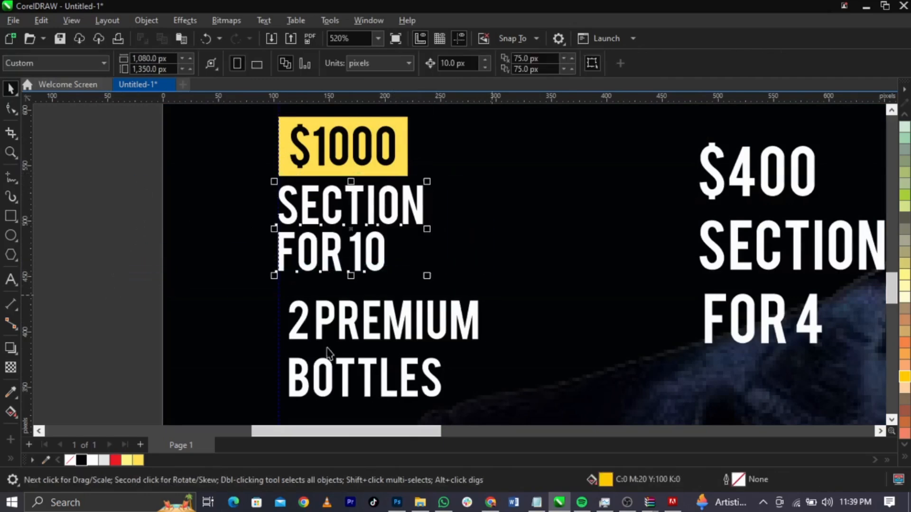
{"action": "left_click", "coordinate": [138, 460]}
{"action": "left_click", "coordinate": [106, 329]}
{"action": "scroll", "coordinate": [327, 205], "scroll_direction": "down", "scroll_amount": 2}
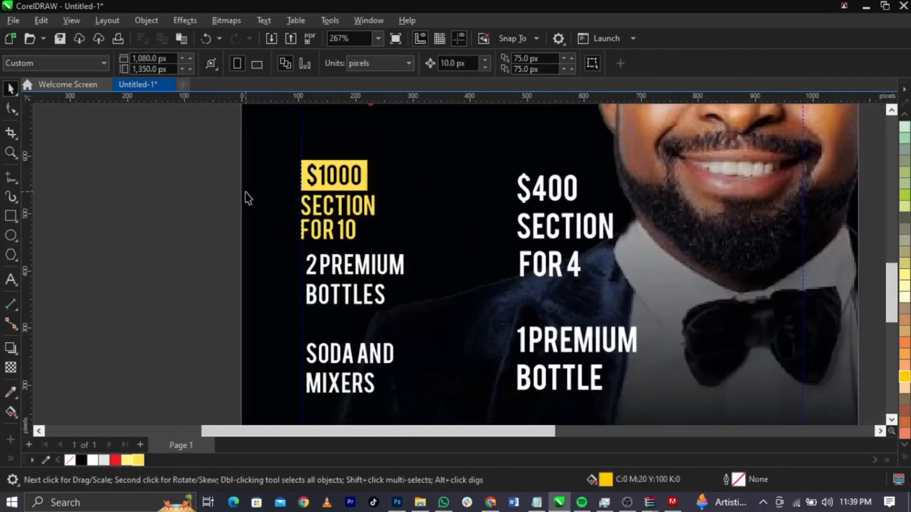
Widen the yellow $1000 rectangle to about 130 px to match SECTION's width and shift the $1000 text to its middle
{"action": "scroll", "coordinate": [388, 190], "scroll_direction": "up", "scroll_amount": 5}
{"action": "left_click", "coordinate": [374, 187]}
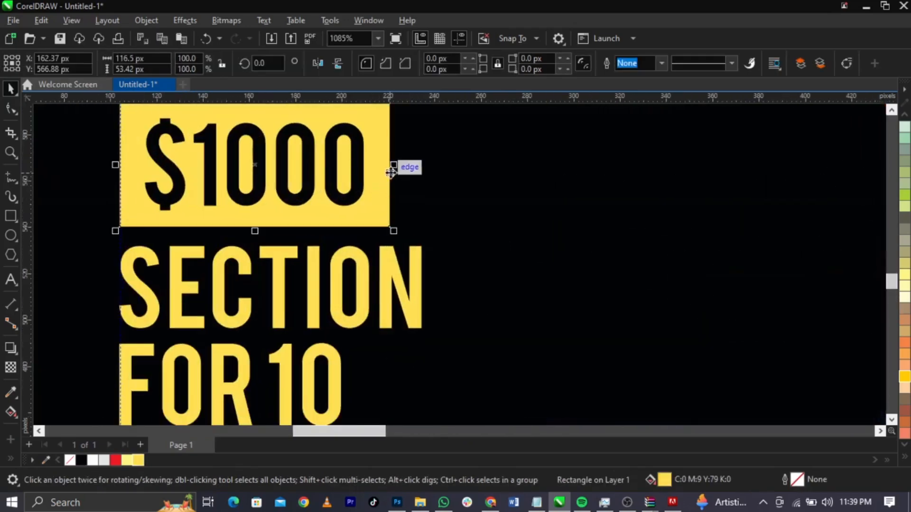
{"action": "left_click_drag", "start_coordinate": [394, 165], "coordinate": [427, 169]}
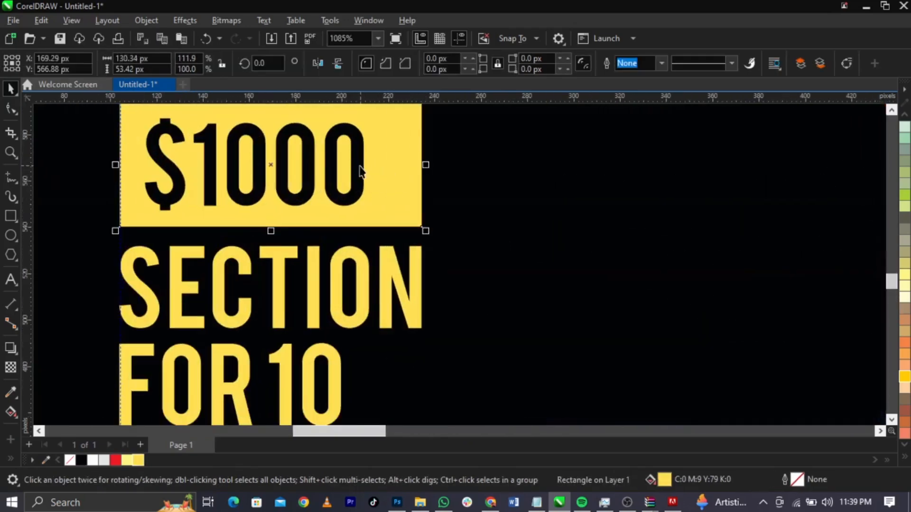
{"action": "left_click", "coordinate": [363, 172]}
{"action": "left_click", "coordinate": [386, 179]}
{"action": "left_click_drag", "start_coordinate": [353, 201], "coordinate": [383, 202]}
{"action": "scroll", "coordinate": [383, 202], "scroll_direction": "down", "scroll_amount": 5}
Left-align the 2 PREMIUM, BOTTLES, SODA AND and MIXERS lines with FOR 10
{"action": "key", "text": "z"}
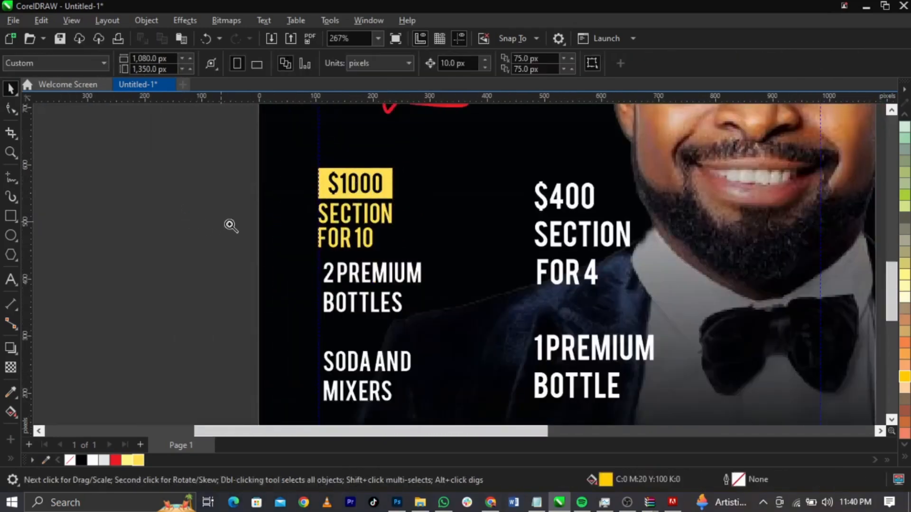
{"action": "left_click_drag", "start_coordinate": [224, 221], "coordinate": [537, 401]}
{"action": "scroll", "coordinate": [285, 231], "scroll_direction": "down", "scroll_amount": 2}
{"action": "key", "text": "space"}
{"action": "left_click_drag", "start_coordinate": [191, 191], "coordinate": [460, 418]}
{"action": "left_click", "coordinate": [365, 160], "text": "shift"}
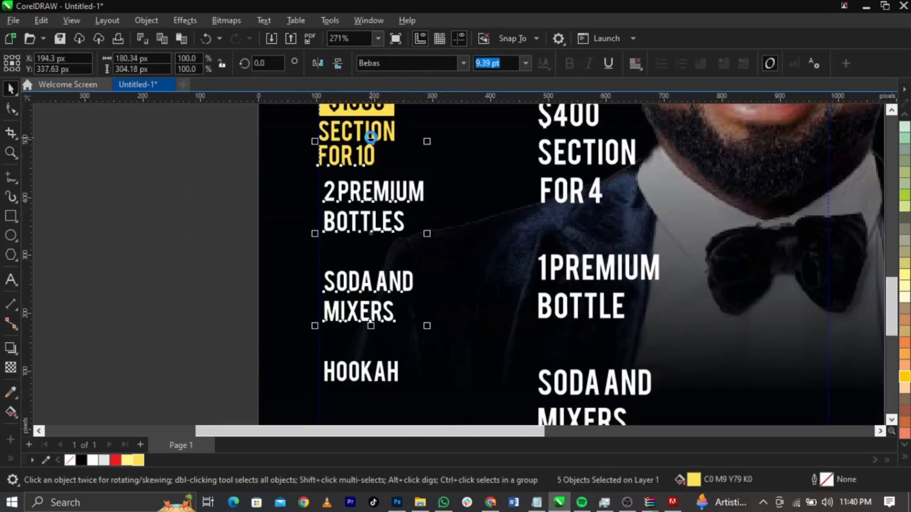
{"action": "key", "text": "l"}
{"action": "left_click", "coordinate": [147, 232]}
Left-align the HOOKAH line with the MIXERS line above it
{"action": "left_click", "coordinate": [332, 371]}
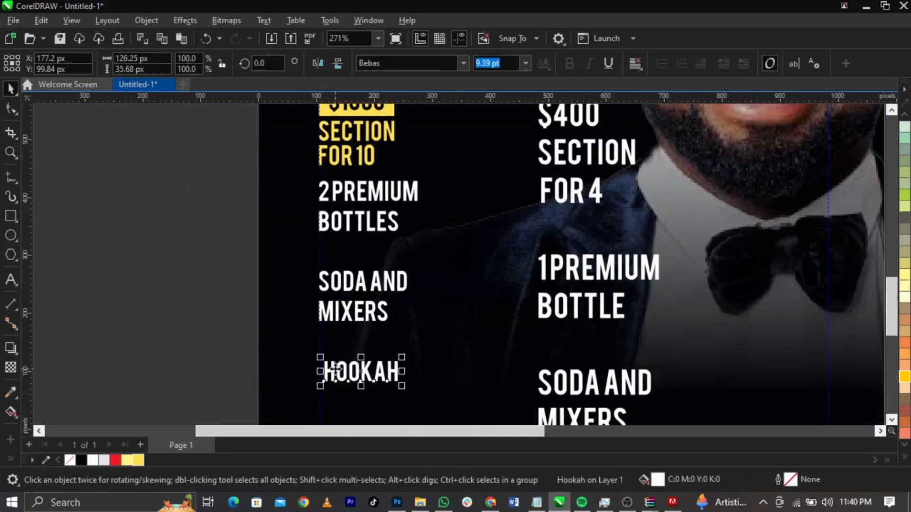
{"action": "left_click", "coordinate": [344, 316], "text": "shift"}
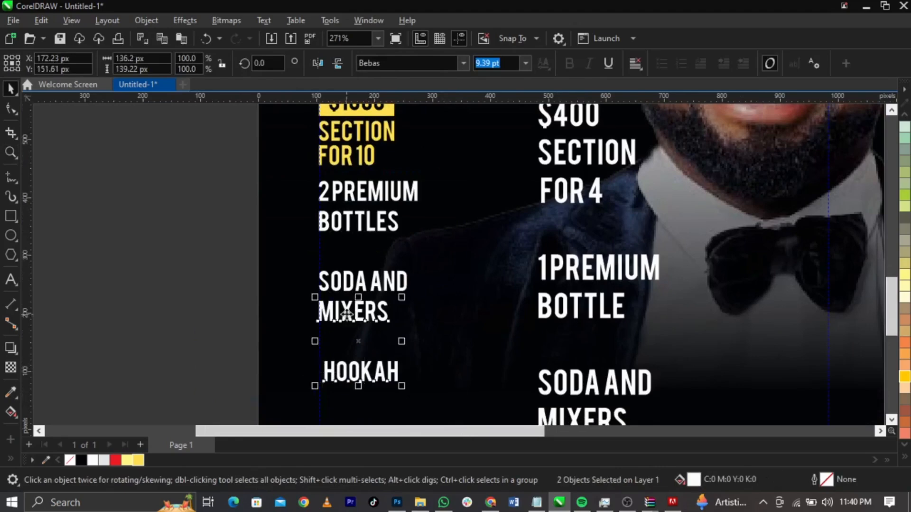
{"action": "key", "text": "l"}
{"action": "left_click", "coordinate": [128, 305]}
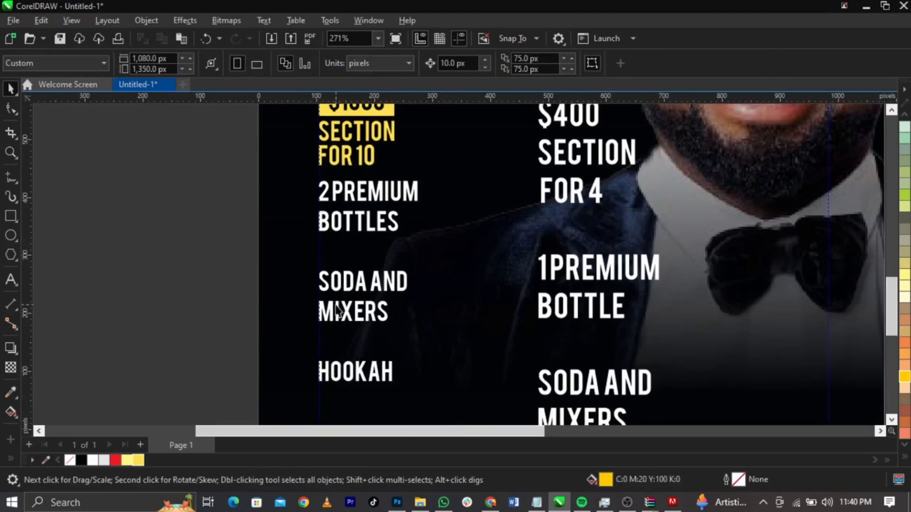
Tighten the $1000 package's line spacing by moving BOTTLES, SODA AND, MIXERS and HOOKAH up one by one
{"action": "scroll", "coordinate": [335, 344], "scroll_direction": "up", "scroll_amount": 1}
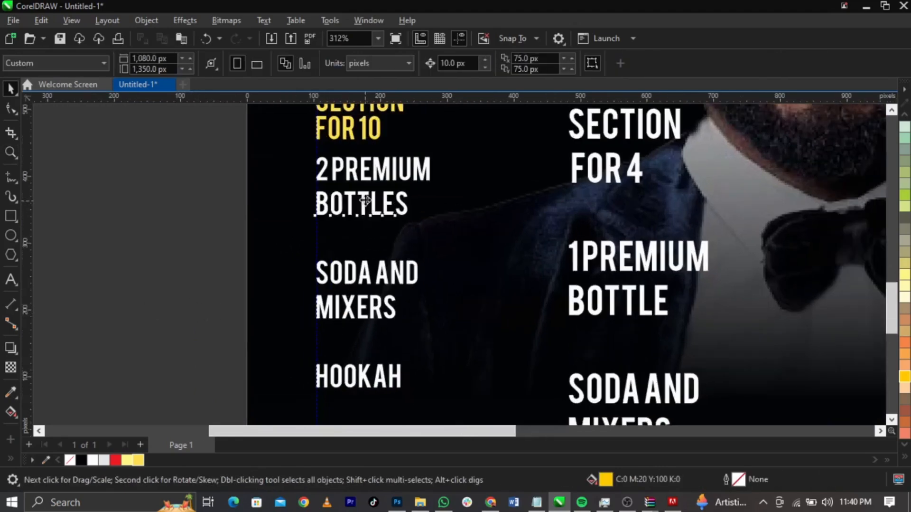
{"action": "left_click", "coordinate": [364, 200]}
{"action": "scroll", "coordinate": [365, 199], "scroll_direction": "up", "scroll_amount": 4}
{"action": "left_click_drag", "start_coordinate": [365, 200], "coordinate": [361, 191]}
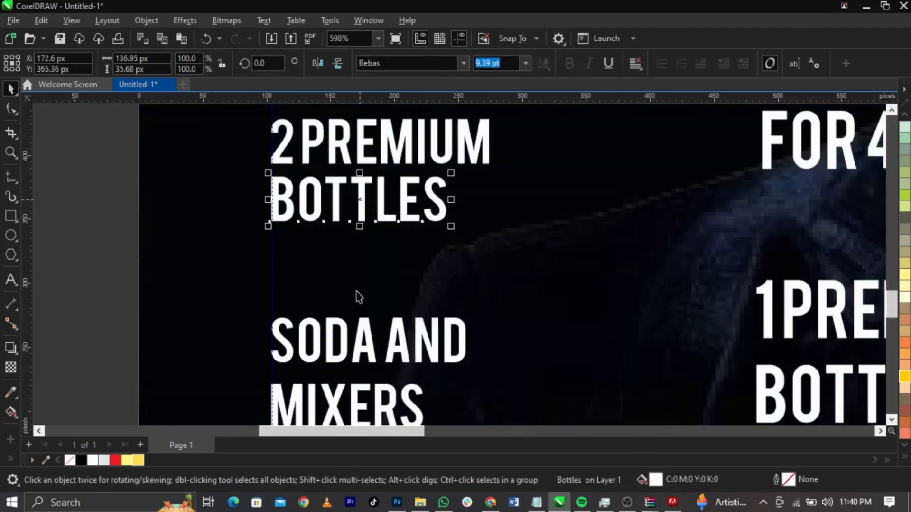
{"action": "left_click_drag", "start_coordinate": [361, 336], "coordinate": [362, 287]}
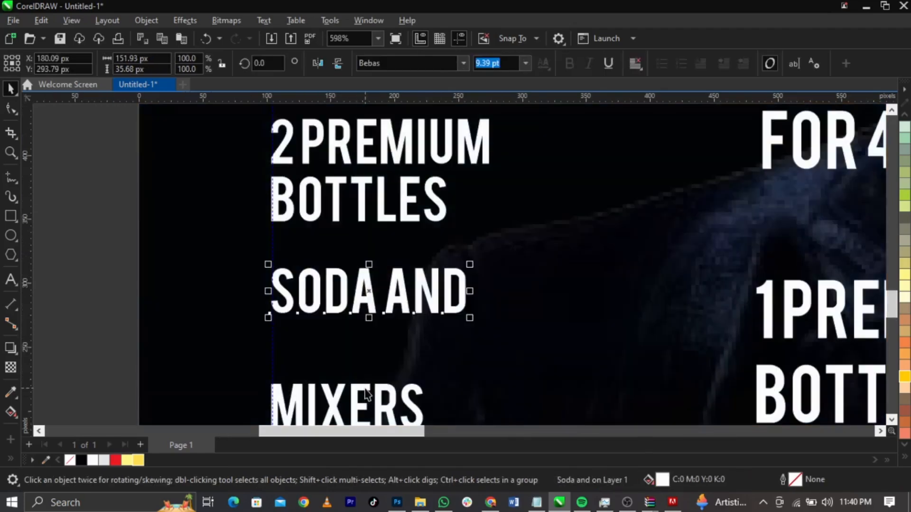
{"action": "left_click_drag", "start_coordinate": [366, 387], "coordinate": [367, 325]}
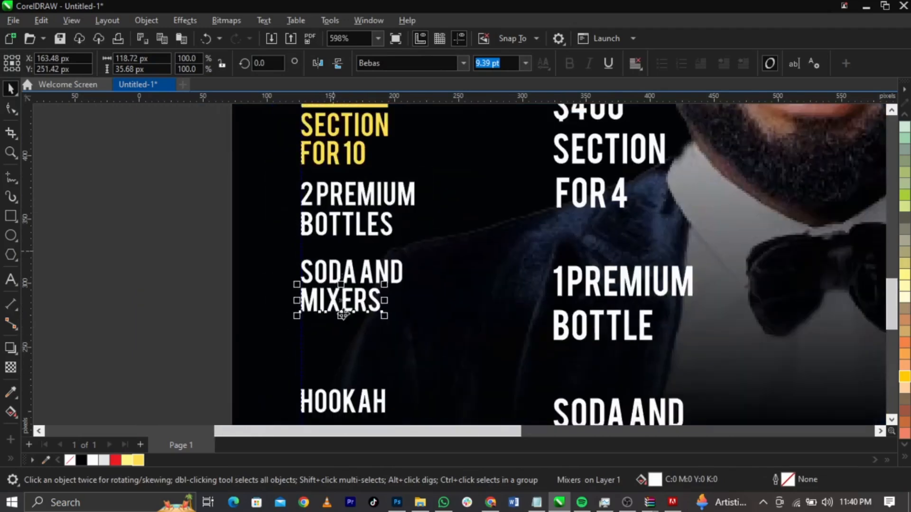
{"action": "left_click_drag", "start_coordinate": [364, 403], "coordinate": [365, 343]}
Move SODA AND, MIXERS and HOOKAH together slightly up, closer to BOTTLES
{"action": "left_click_drag", "start_coordinate": [173, 259], "coordinate": [441, 372]}
{"action": "scroll", "coordinate": [393, 266], "scroll_direction": "up", "scroll_amount": 2}
{"action": "left_click_drag", "start_coordinate": [393, 267], "coordinate": [393, 260]}
{"action": "scroll", "coordinate": [356, 260], "scroll_direction": "down", "scroll_amount": 2}
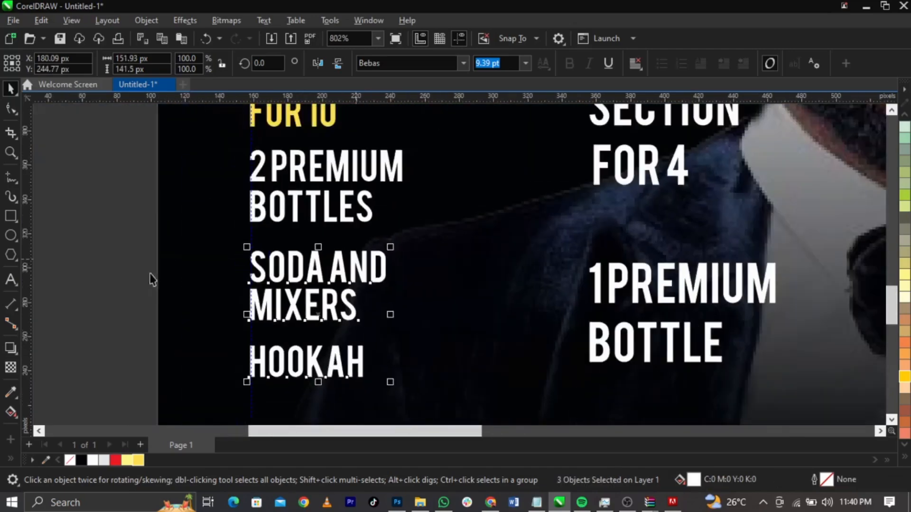
{"action": "left_click", "coordinate": [221, 277]}
{"action": "scroll", "coordinate": [264, 259], "scroll_direction": "down", "scroll_amount": 2}
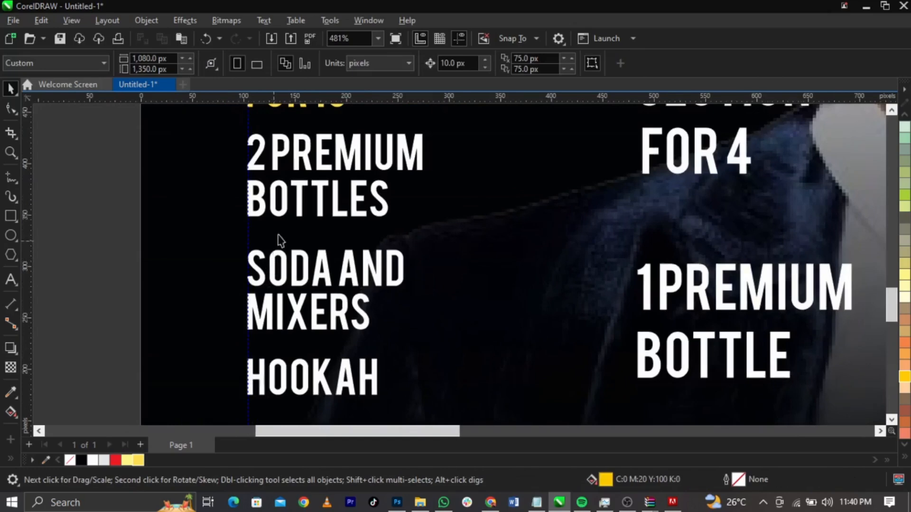
Select the BOTTLES and MIXERS lines of the $1000 package and fill them with purple C20 M80 Y0 K20
{"action": "left_click", "coordinate": [332, 218]}
{"action": "left_click", "coordinate": [323, 313], "text": "shift"}
{"action": "scroll", "coordinate": [351, 338], "scroll_direction": "down", "scroll_amount": 1}
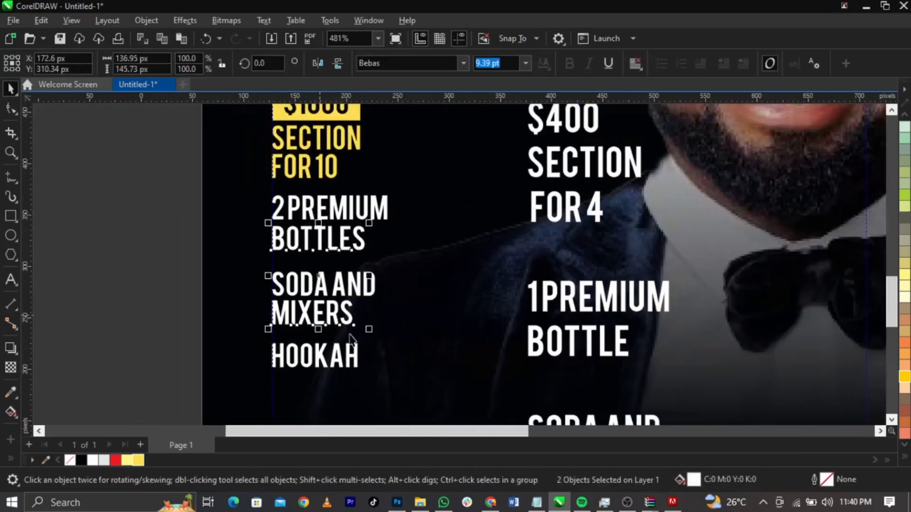
{"action": "scroll", "coordinate": [351, 338], "scroll_direction": "down", "scroll_amount": 1}
{"action": "left_click", "coordinate": [906, 458]}
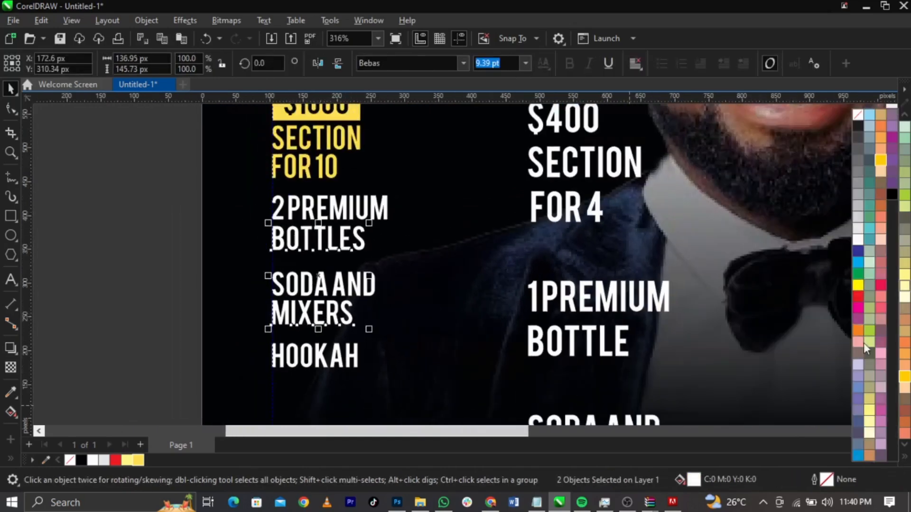
{"action": "left_click", "coordinate": [858, 316]}
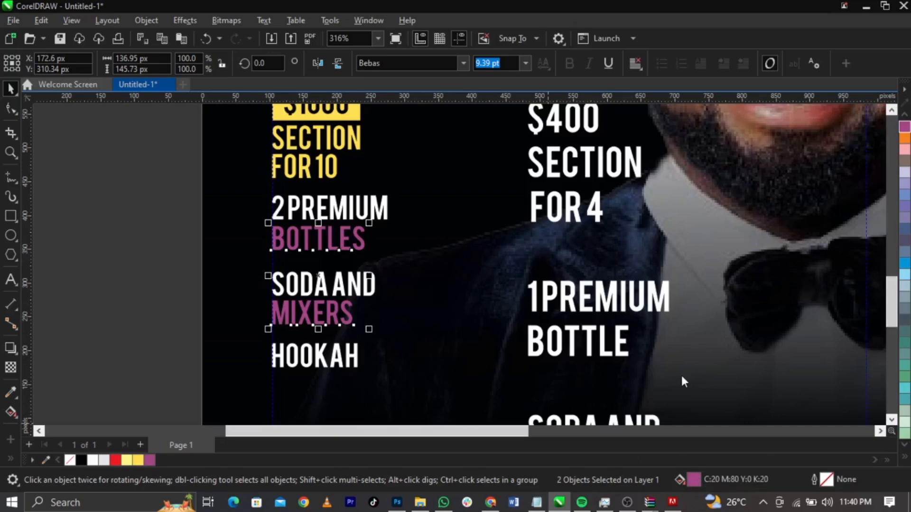
Change the fill of BOTTLES and MIXERS to a fully saturated pink, C0 M96 Y0 K0
{"action": "double_click", "coordinate": [696, 478]}
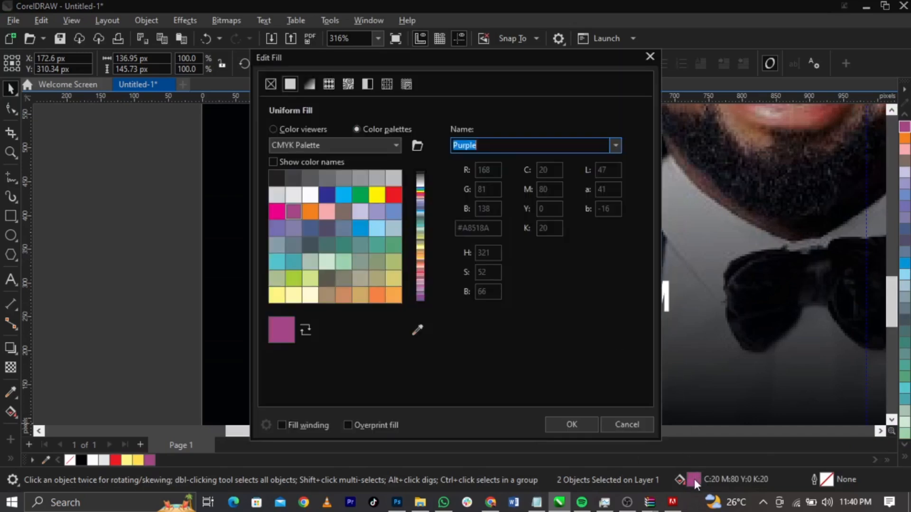
{"action": "left_click_drag", "start_coordinate": [493, 63], "coordinate": [683, 53]}
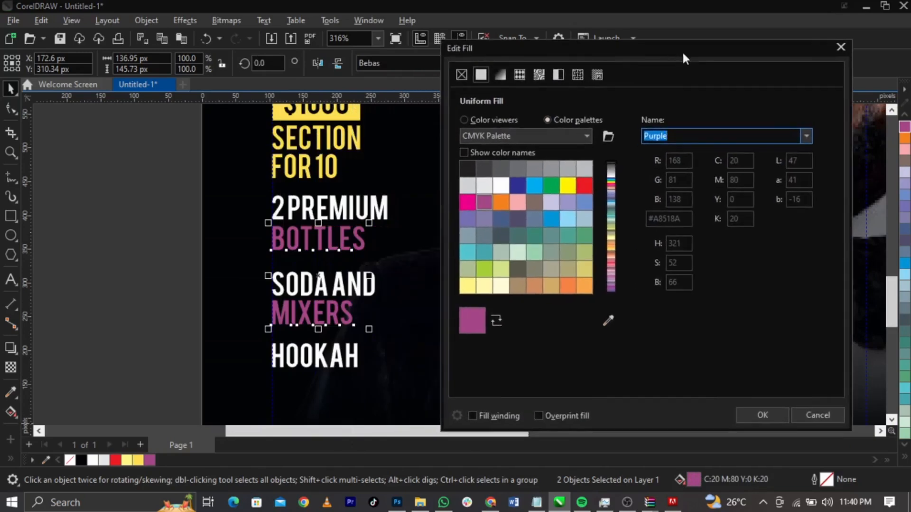
{"action": "left_click", "coordinate": [514, 121]}
{"action": "left_click", "coordinate": [659, 138]}
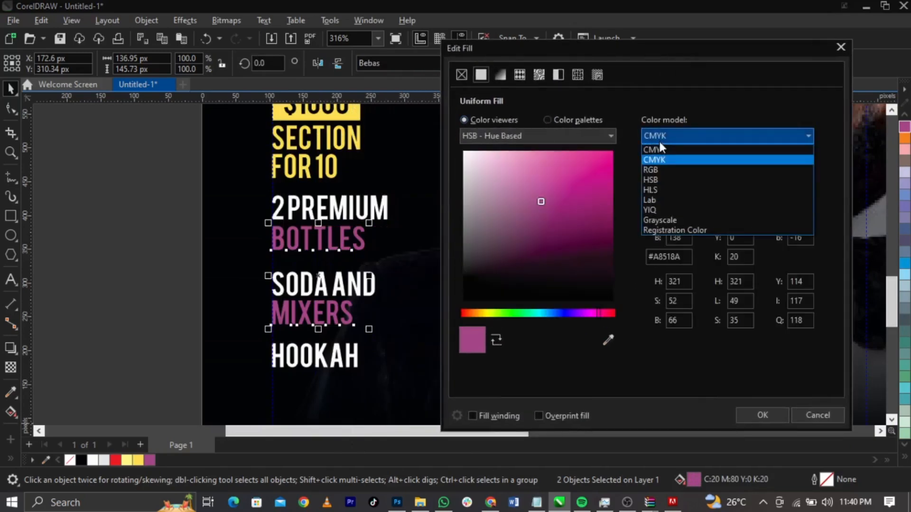
{"action": "left_click", "coordinate": [611, 175]}
{"action": "left_click", "coordinate": [611, 169]}
{"action": "left_click_drag", "start_coordinate": [621, 155], "coordinate": [620, 141]}
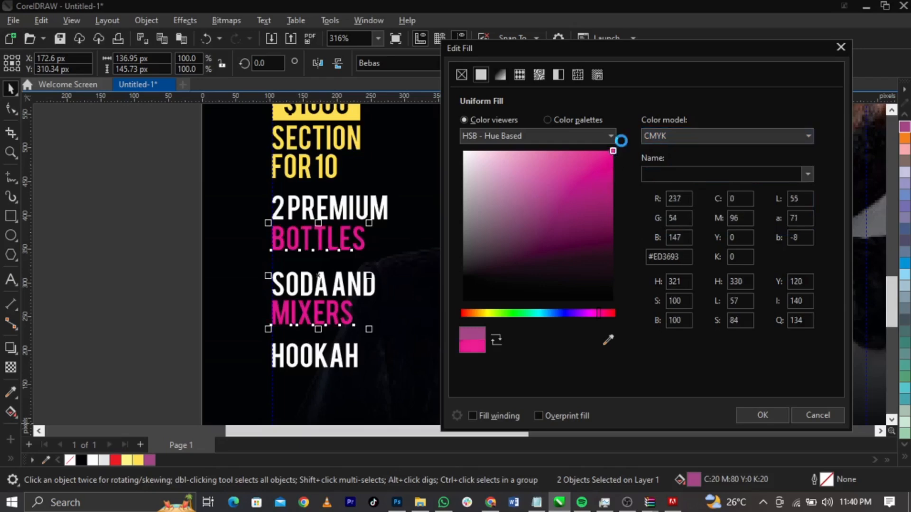
{"action": "left_click", "coordinate": [759, 411]}
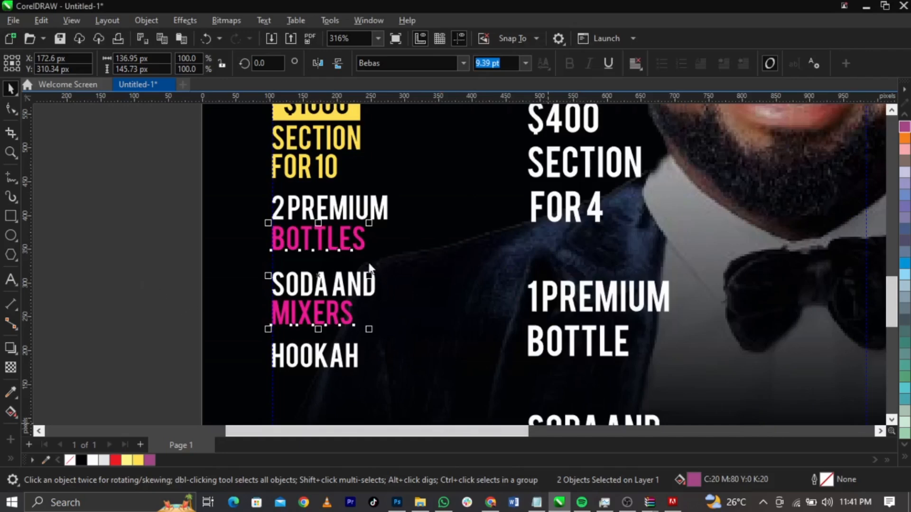
{"action": "scroll", "coordinate": [360, 251], "scroll_direction": "down", "scroll_amount": 3}
{"action": "left_click", "coordinate": [196, 285]}
{"action": "key", "text": "z"}
{"action": "left_click_drag", "start_coordinate": [231, 147], "coordinate": [747, 406]}
{"action": "key", "text": "space"}
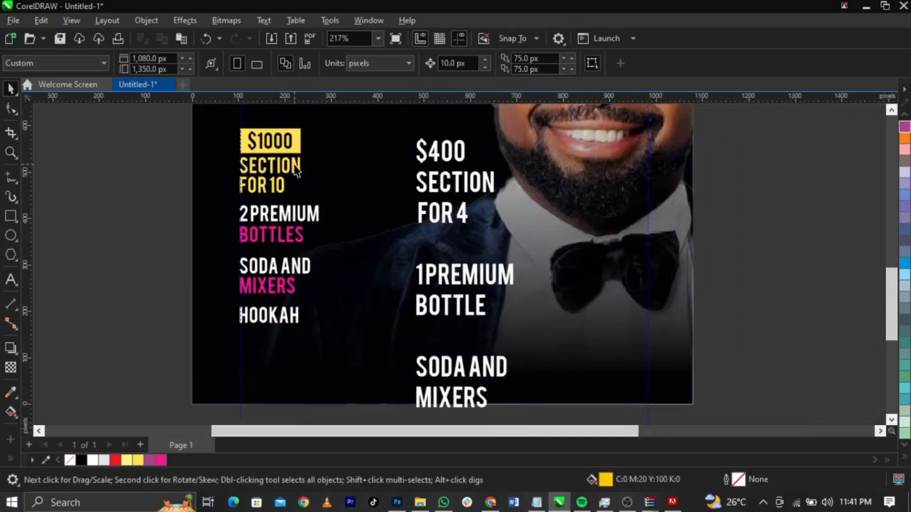
{"action": "left_click", "coordinate": [297, 169]}
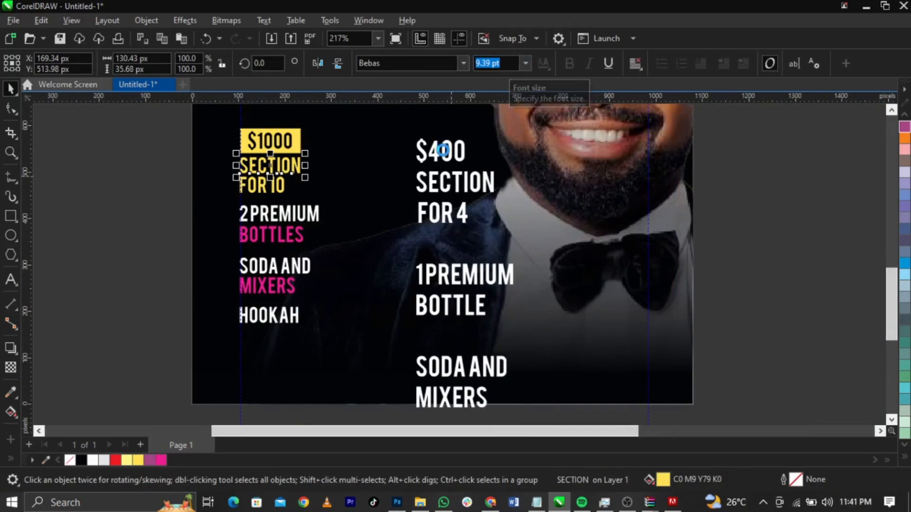
{"action": "left_click", "coordinate": [446, 150]}
{"action": "scroll", "coordinate": [446, 150], "scroll_direction": "down", "scroll_amount": 1}
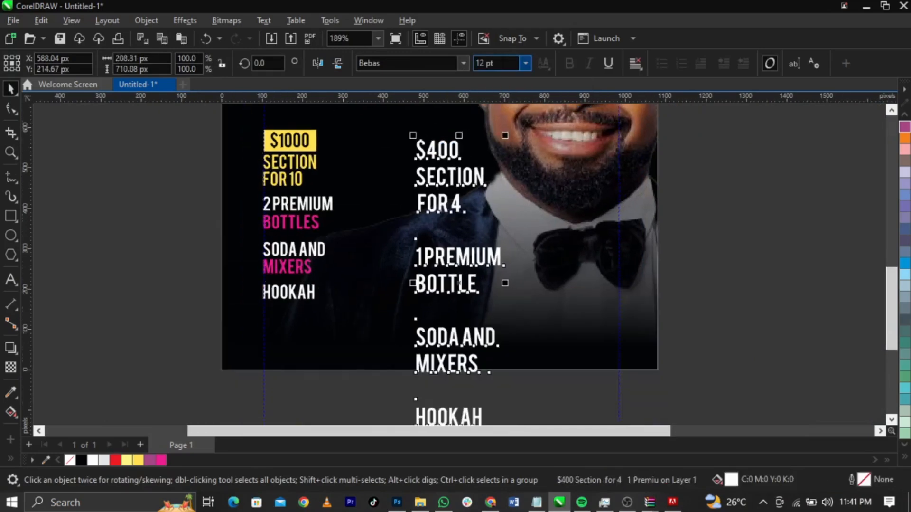
{"action": "double_click", "coordinate": [503, 62]}
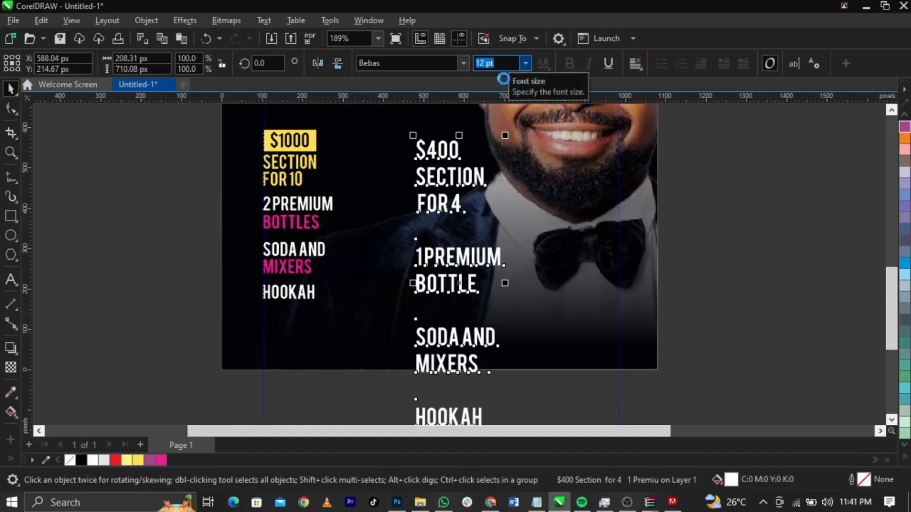
{"action": "type", "text": "SECTION"}
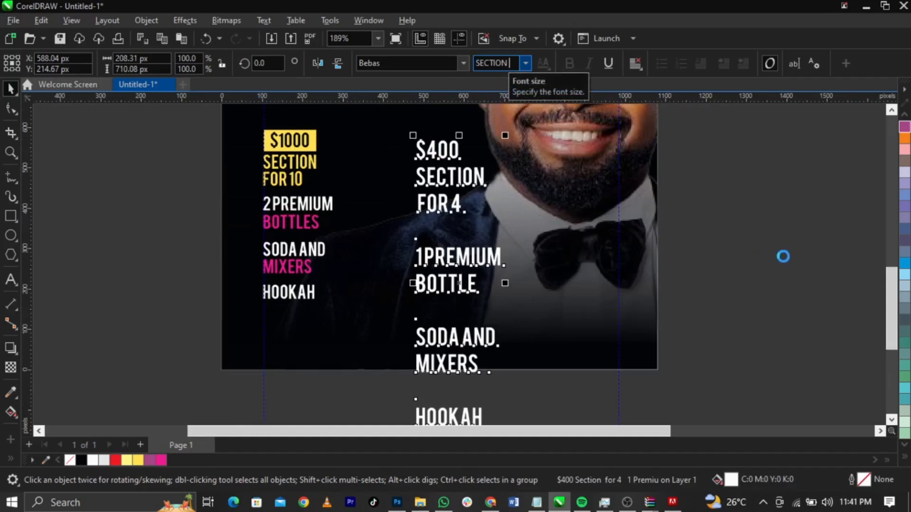
{"action": "key", "text": "Return"}
Set the $400 package text block to 9.39 pt, matching the BOTTLES line's font size
{"action": "left_click", "coordinate": [297, 180]}
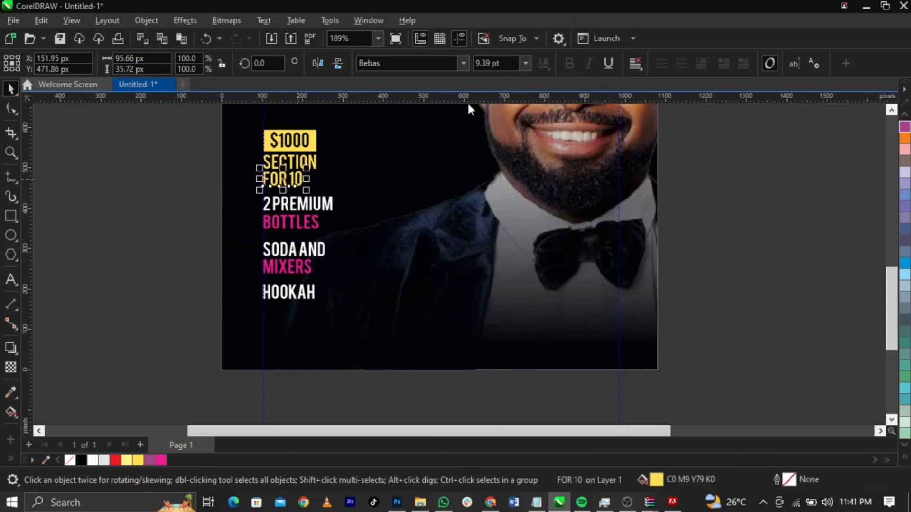
{"action": "left_click", "coordinate": [310, 164]}
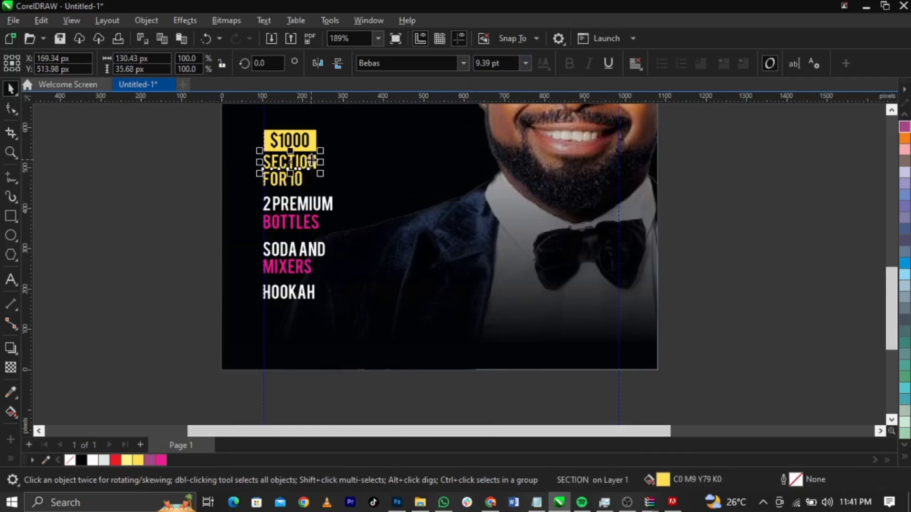
{"action": "left_click", "coordinate": [312, 222]}
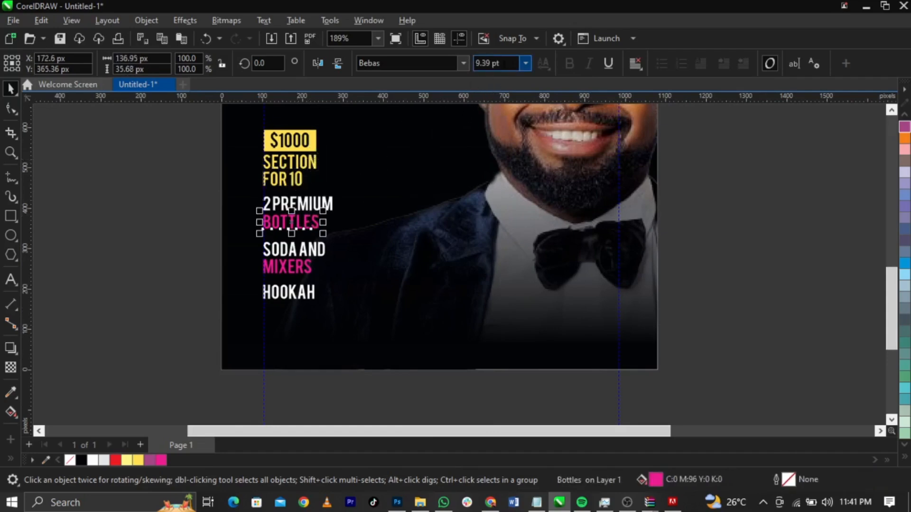
{"action": "left_click_drag", "start_coordinate": [696, 138], "coordinate": [362, 378]}
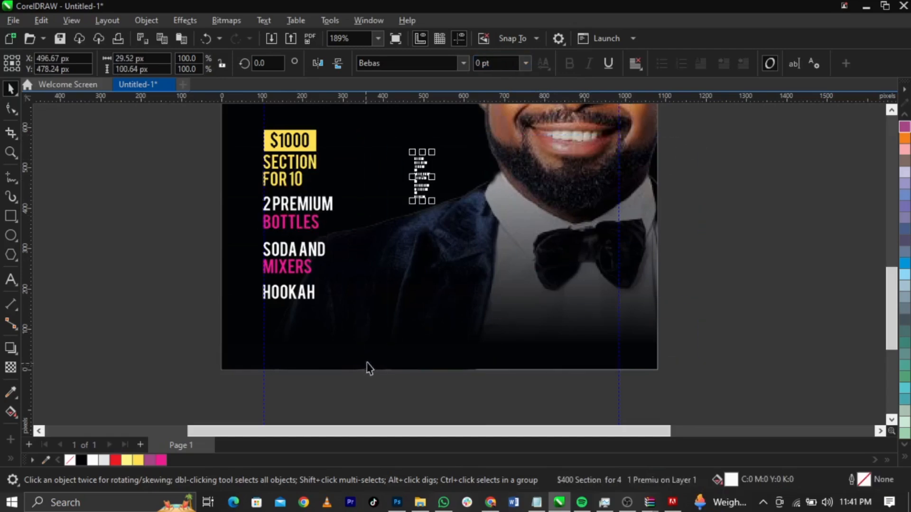
{"action": "type", "text": "9.39"}
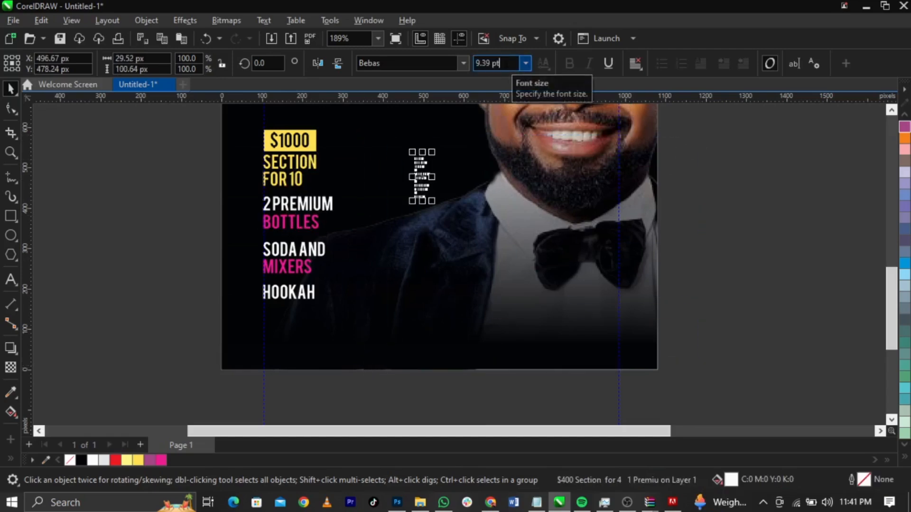
{"action": "key", "text": "Return"}
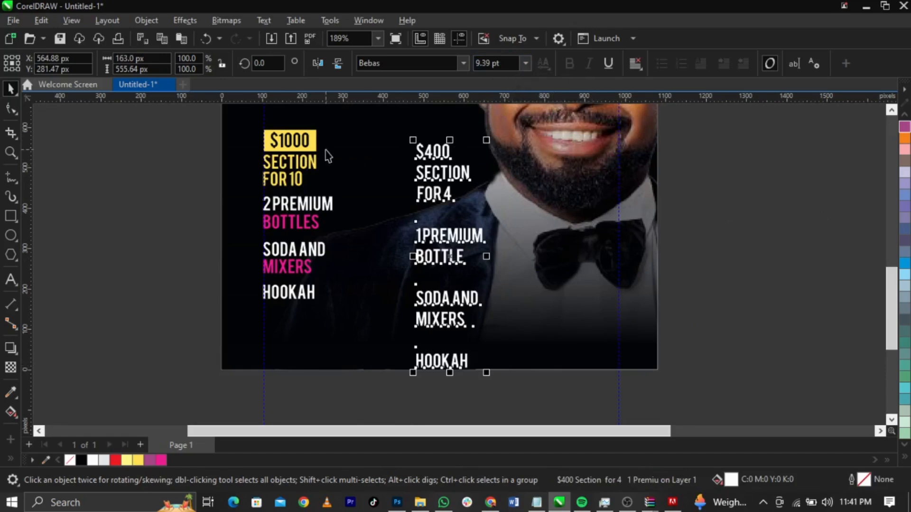
Move the $400 package text block about 39 px to the left and break it apart into separate lines
{"action": "scroll", "coordinate": [326, 156], "scroll_direction": "up", "scroll_amount": 2}
{"action": "left_click", "coordinate": [302, 172]}
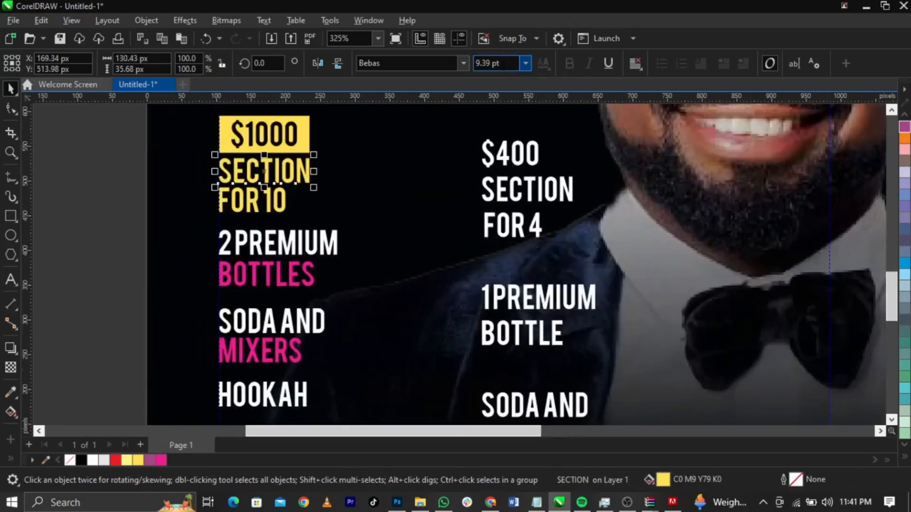
{"action": "scroll", "coordinate": [262, 164], "scroll_direction": "down", "scroll_amount": 2}
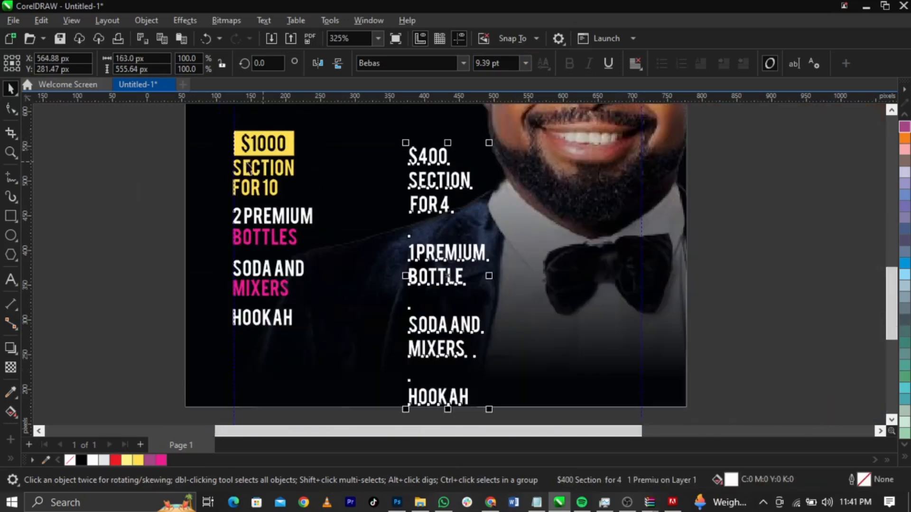
{"action": "left_click", "coordinate": [177, 154]}
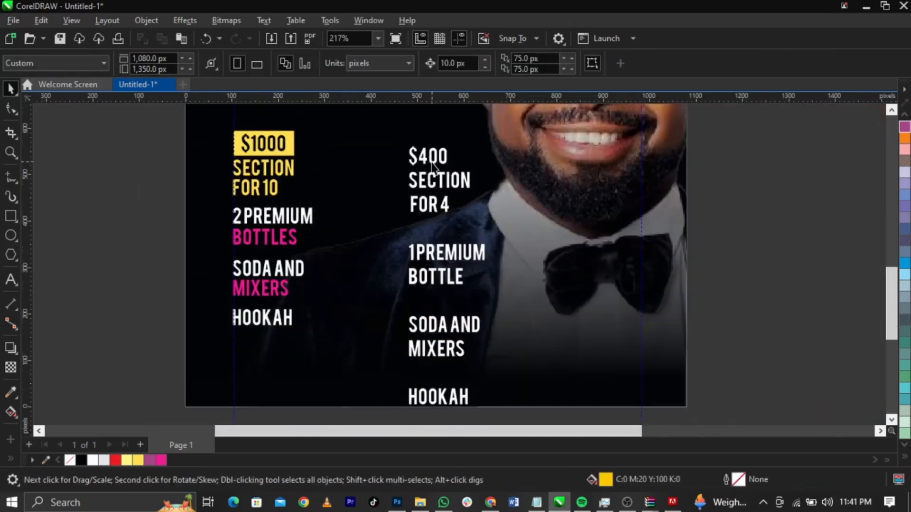
{"action": "left_click", "coordinate": [432, 163]}
{"action": "left_click_drag", "start_coordinate": [167, 340], "coordinate": [339, 151]}
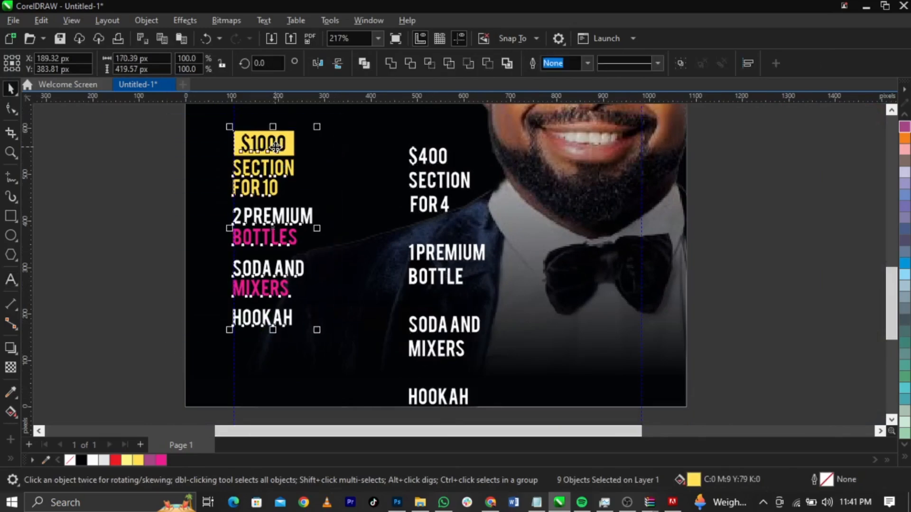
{"action": "left_click", "coordinate": [476, 256]}
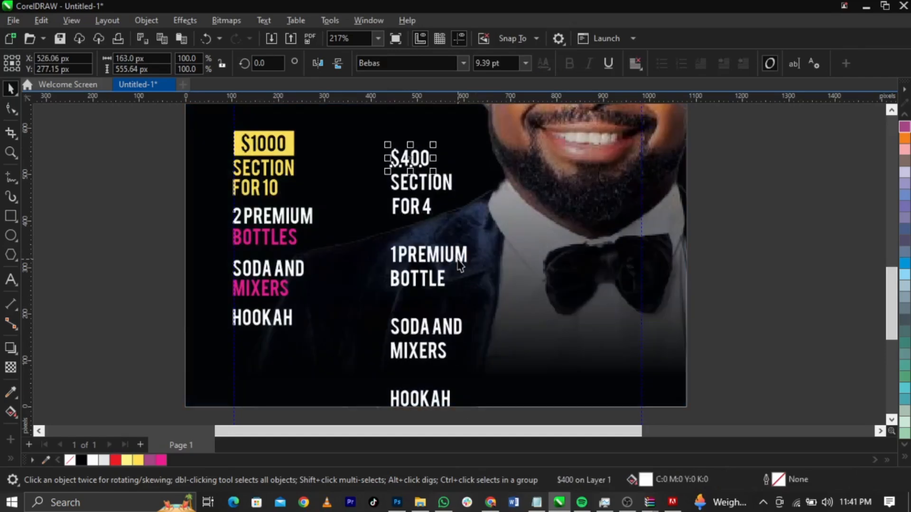
{"action": "scroll", "coordinate": [415, 136], "scroll_direction": "up", "scroll_amount": 2}
{"action": "key", "text": "F6"}
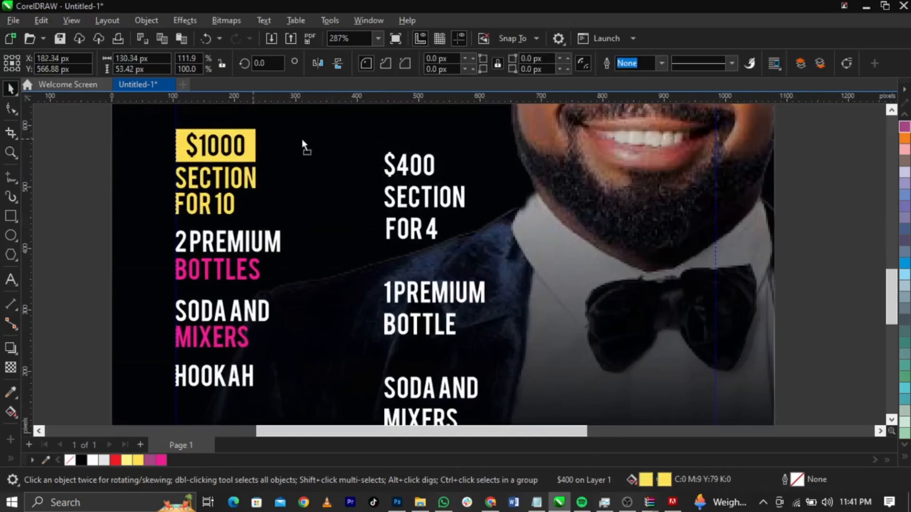
{"action": "mouse_move", "coordinate": [313, 128]}
{"action": "left_mouse_down"}
{"action": "mouse_move", "coordinate": [394, 162]}
{"action": "mouse_move", "coordinate": [403, 141]}
{"action": "mouse_move", "coordinate": [391, 148]}
{"action": "left_mouse_up"}
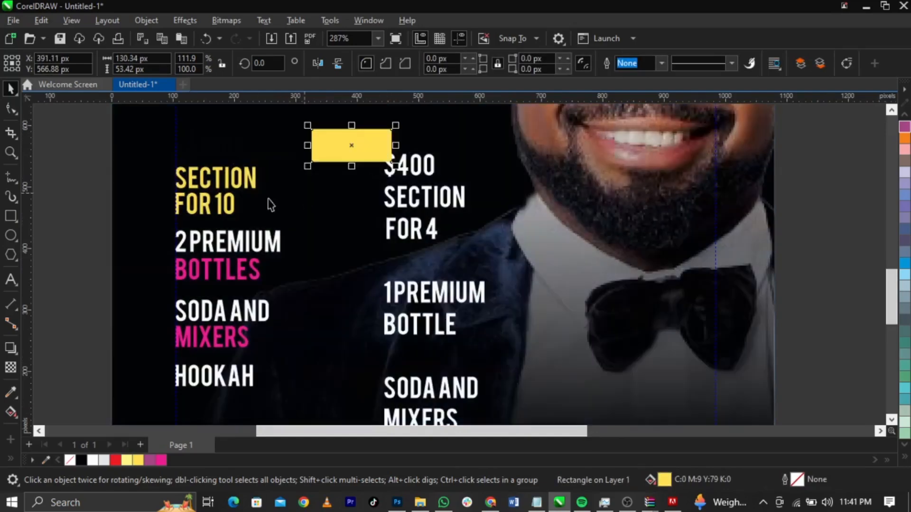
{"action": "scroll", "coordinate": [266, 200], "scroll_direction": "down", "scroll_amount": 3}
{"action": "scroll", "coordinate": [306, 151], "scroll_direction": "up", "scroll_amount": 2}
{"action": "key", "text": "ctrl+z"}
Copy the $1000 line's yellow rectangle straight across to about X 385.71 px, and centre the $400 text on it in black
{"action": "left_click_drag", "start_coordinate": [222, 176], "coordinate": [376, 182]}
{"action": "scroll", "coordinate": [433, 217], "scroll_direction": "up", "scroll_amount": 2}
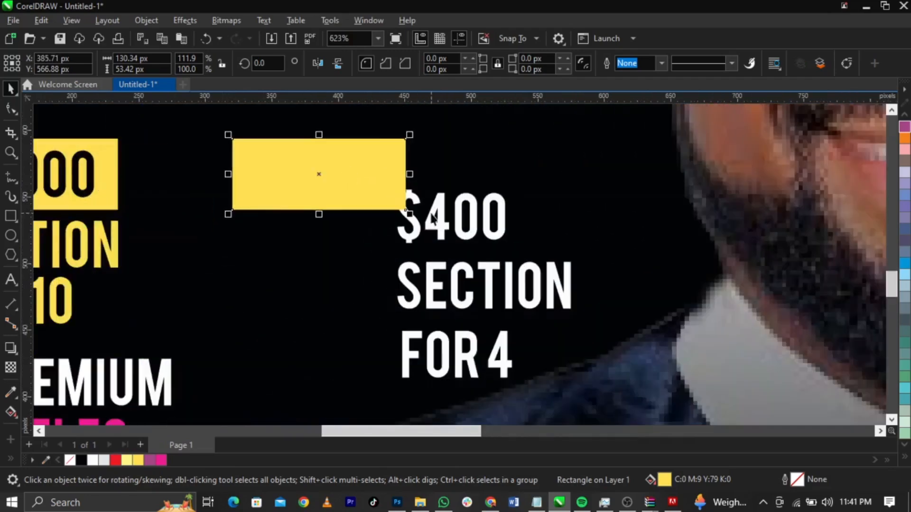
{"action": "left_click", "coordinate": [454, 221]}
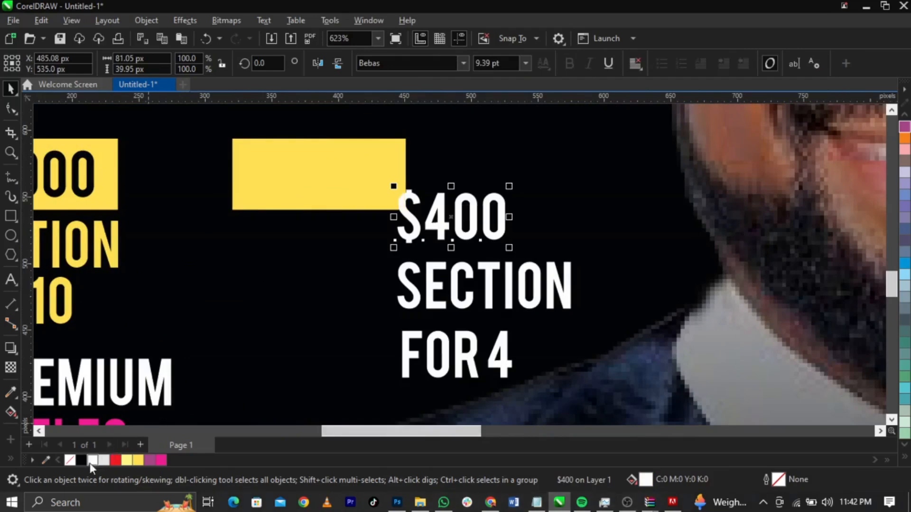
{"action": "left_click", "coordinate": [82, 460]}
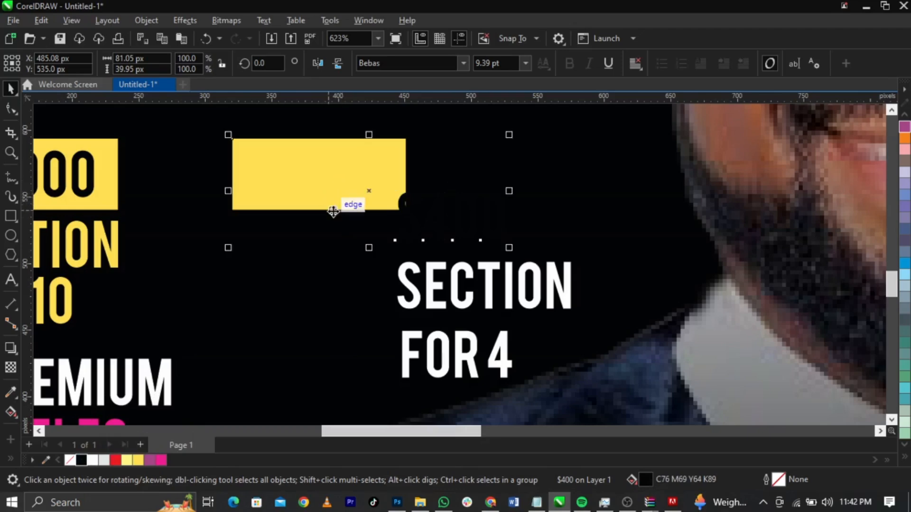
{"action": "left_click", "coordinate": [332, 201], "text": "shift"}
{"action": "key", "text": "c"}
{"action": "key", "text": "e"}
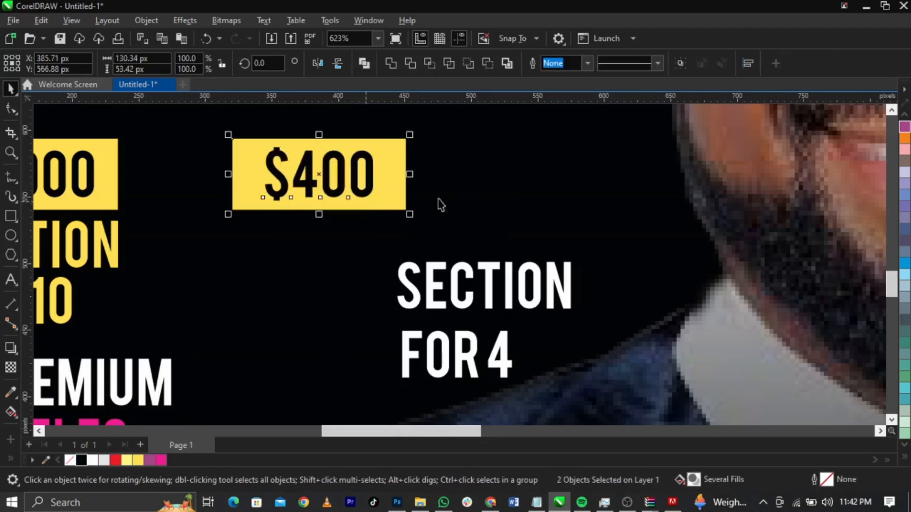
{"action": "left_click", "coordinate": [472, 237]}
Move the SECTION and FOR 4 lines beneath the yellow $400 box and tighten the gap between them
{"action": "left_click", "coordinate": [475, 280]}
{"action": "left_click", "coordinate": [475, 355], "text": "shift"}
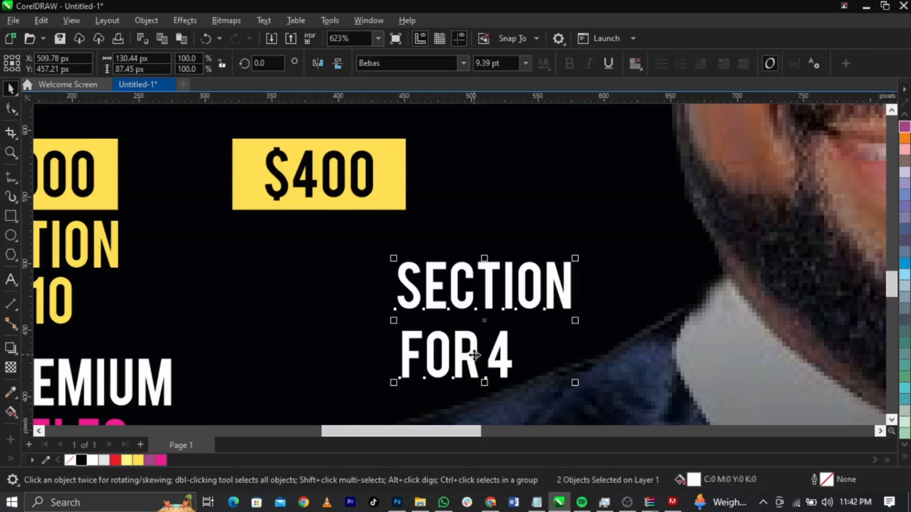
{"action": "left_click_drag", "start_coordinate": [475, 355], "coordinate": [350, 315]}
{"action": "left_click", "coordinate": [350, 351]}
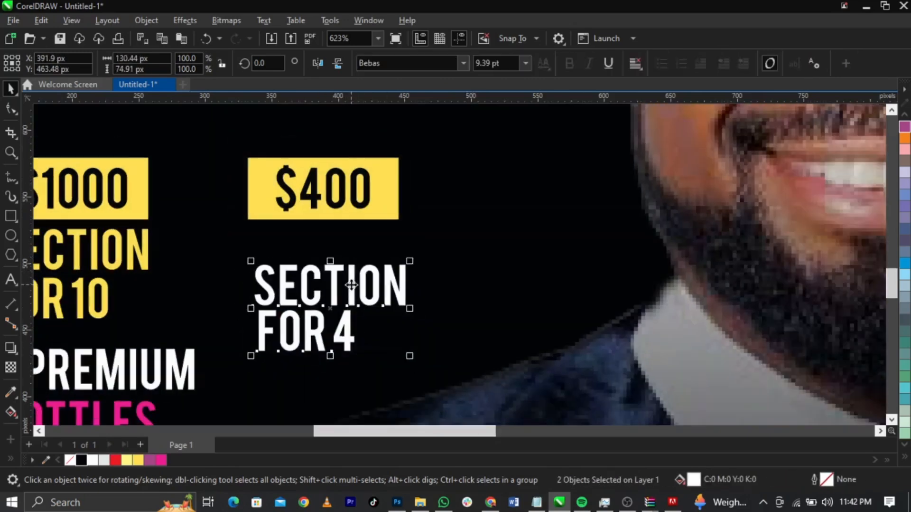
Align the grouped SECTION FOR 4 lines with the other package's SECTION line and the $400 box's left edge, and fill them yellow C0 M9 Y79 K0
{"action": "scroll", "coordinate": [352, 284], "scroll_direction": "down", "scroll_amount": 1}
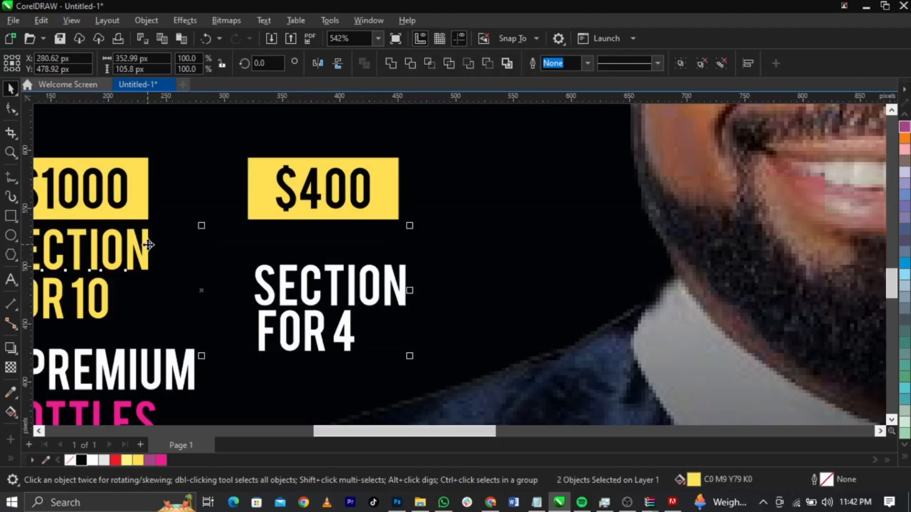
{"action": "left_click", "coordinate": [405, 266]}
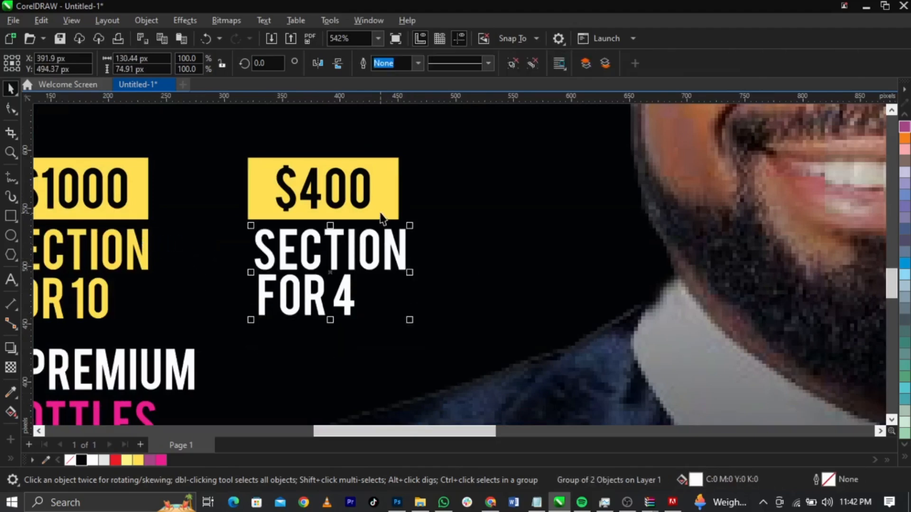
{"action": "left_click", "coordinate": [378, 210], "text": "shift"}
{"action": "key", "text": "l"}
{"action": "left_click", "coordinate": [504, 271]}
{"action": "left_click", "coordinate": [384, 250]}
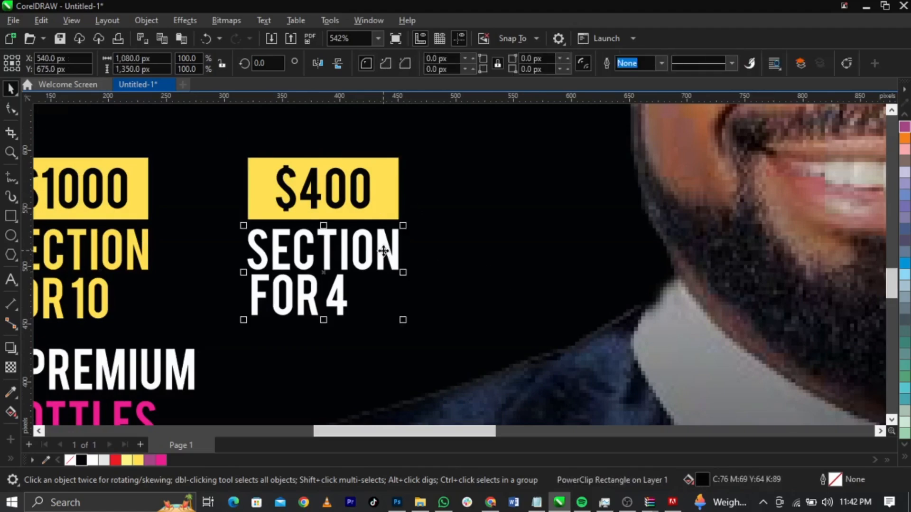
{"action": "left_click", "coordinate": [137, 460]}
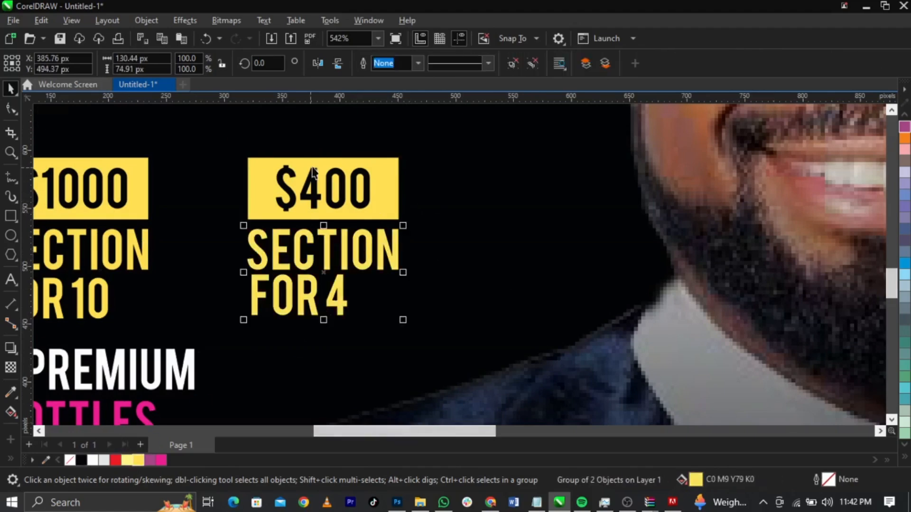
Move the $400 box together with its SECTION FOR 4 lines about 12 px to the right
{"action": "left_click_drag", "start_coordinate": [223, 138], "coordinate": [423, 302]}
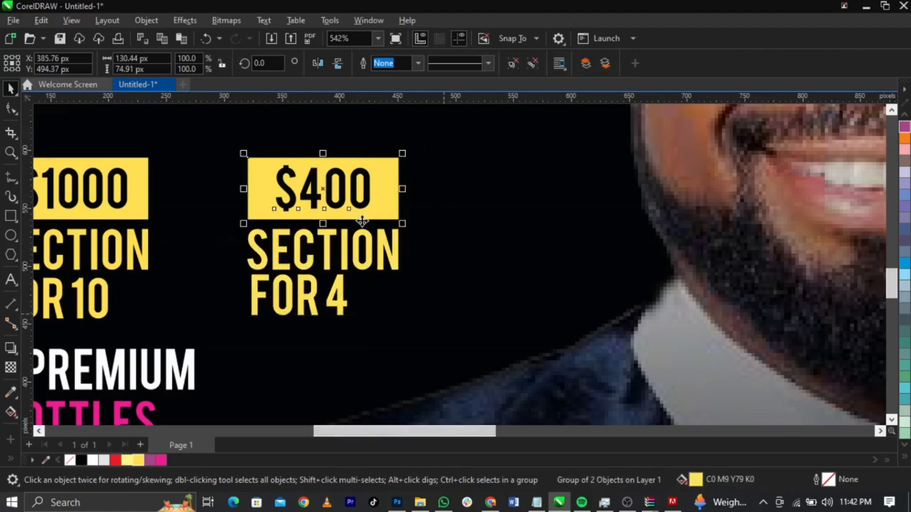
{"action": "scroll", "coordinate": [356, 213], "scroll_direction": "up", "scroll_amount": 1}
{"action": "left_click", "coordinate": [376, 250], "text": "shift"}
{"action": "left_click_drag", "start_coordinate": [377, 266], "coordinate": [395, 267]}
{"action": "scroll", "coordinate": [401, 203], "scroll_direction": "down", "scroll_amount": 2}
{"action": "scroll", "coordinate": [401, 196], "scroll_direction": "down", "scroll_amount": 4}
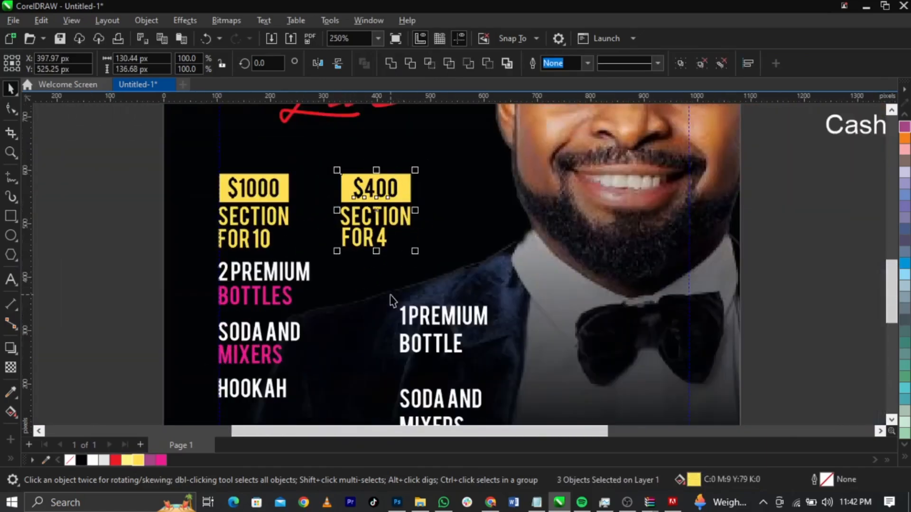
Try to tighten the BOTTLE line under 1 PREMIUM and move both lines beneath the SECTION FOR 4 heading
{"action": "left_click", "coordinate": [414, 319]}
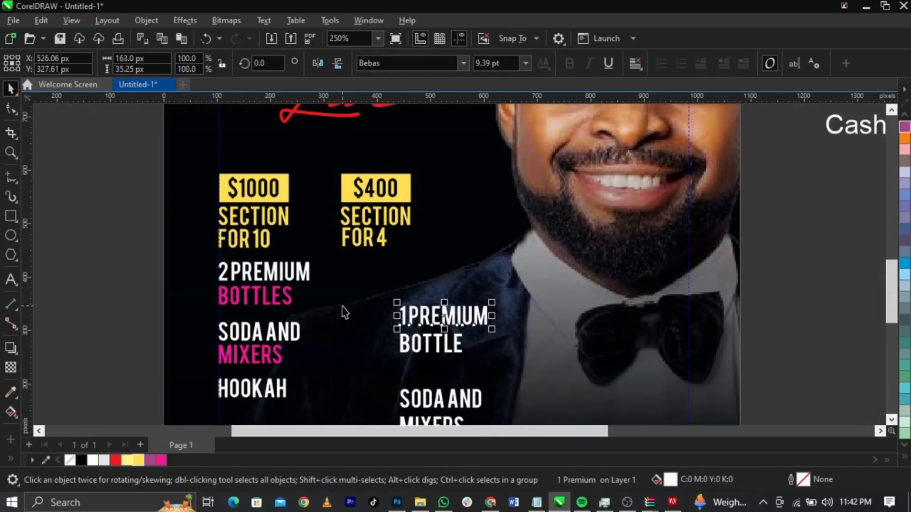
{"action": "scroll", "coordinate": [416, 349], "scroll_direction": "up", "scroll_amount": 3}
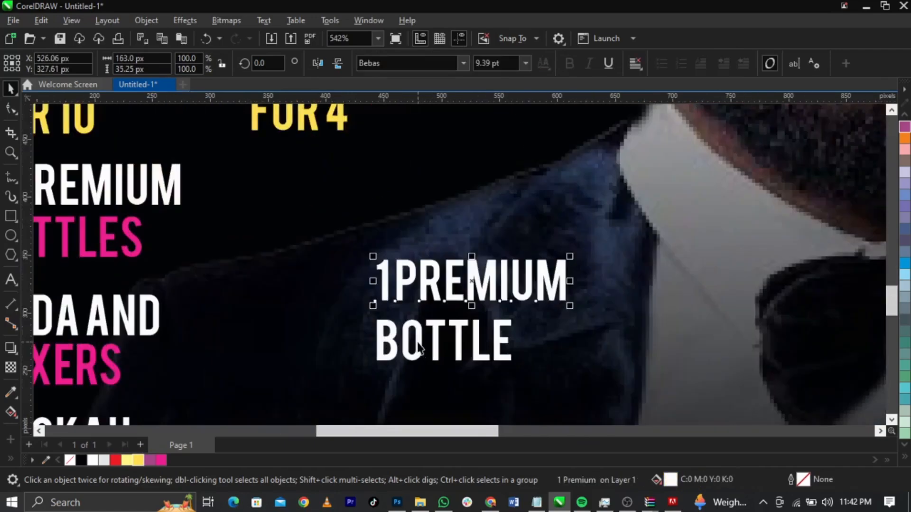
{"action": "left_click_drag", "start_coordinate": [418, 335], "coordinate": [417, 330]}
{"action": "left_click", "coordinate": [434, 287], "text": "shift"}
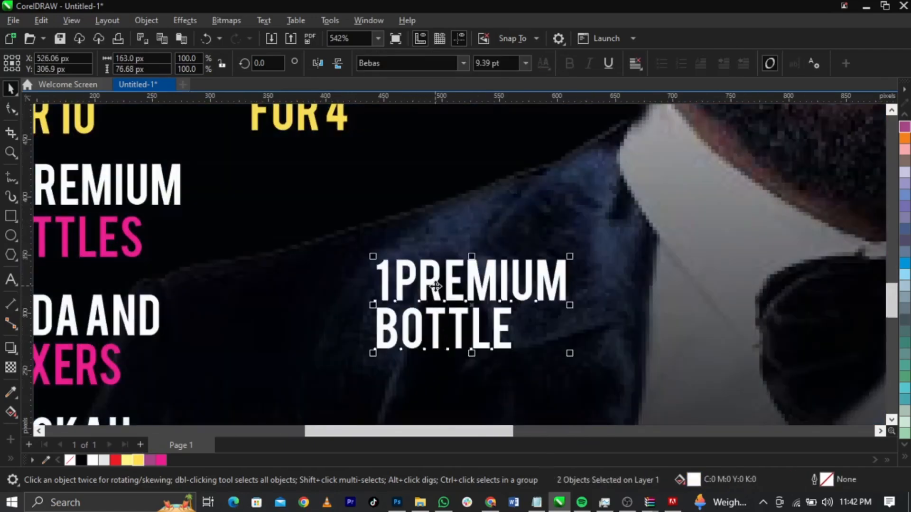
{"action": "scroll", "coordinate": [435, 285], "scroll_direction": "down", "scroll_amount": 1}
{"action": "left_click_drag", "start_coordinate": [407, 270], "coordinate": [352, 221]}
{"action": "scroll", "coordinate": [352, 221], "scroll_direction": "down", "scroll_amount": 2}
{"action": "key", "text": "ctrl+z"}
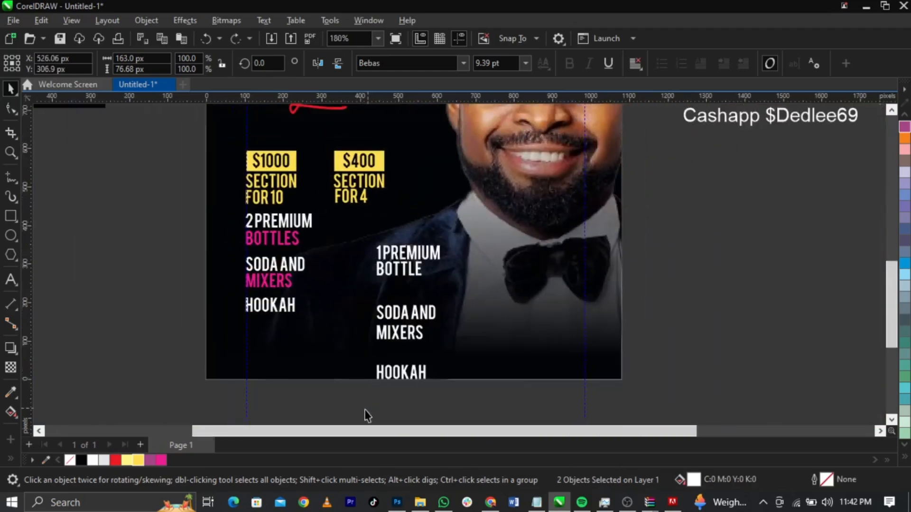
Set the remaining $400 package lines aside and copy the $1000 package's lines from 2 PREMIUM to HOOKAH beneath SECTION FOR 4, at X 419.37 px
{"action": "left_click_drag", "start_coordinate": [361, 409], "coordinate": [463, 219]}
{"action": "left_click_drag", "start_coordinate": [426, 271], "coordinate": [513, 260]}
{"action": "left_click_drag", "start_coordinate": [190, 212], "coordinate": [317, 303]}
{"action": "scroll", "coordinate": [378, 244], "scroll_direction": "up", "scroll_amount": 2}
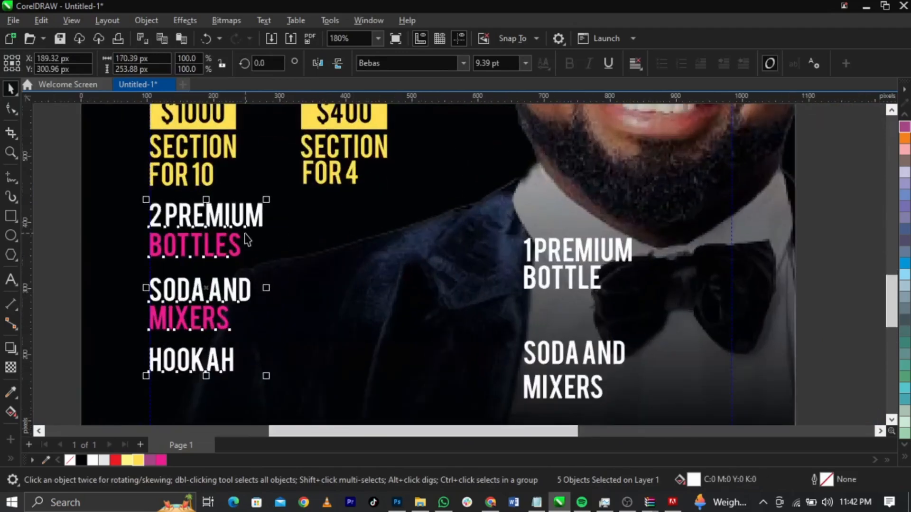
{"action": "left_click_drag", "start_coordinate": [244, 220], "coordinate": [396, 229]}
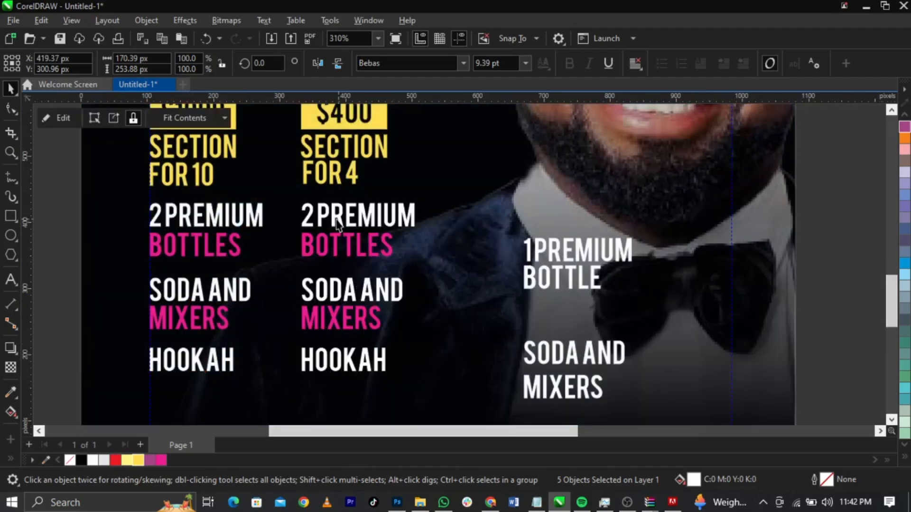
Change the 2 PREMIUM line in the $400 package to 1 PREMIUM
{"action": "double_click", "coordinate": [308, 216]}
{"action": "left_click_drag", "start_coordinate": [289, 216], "coordinate": [315, 216]}
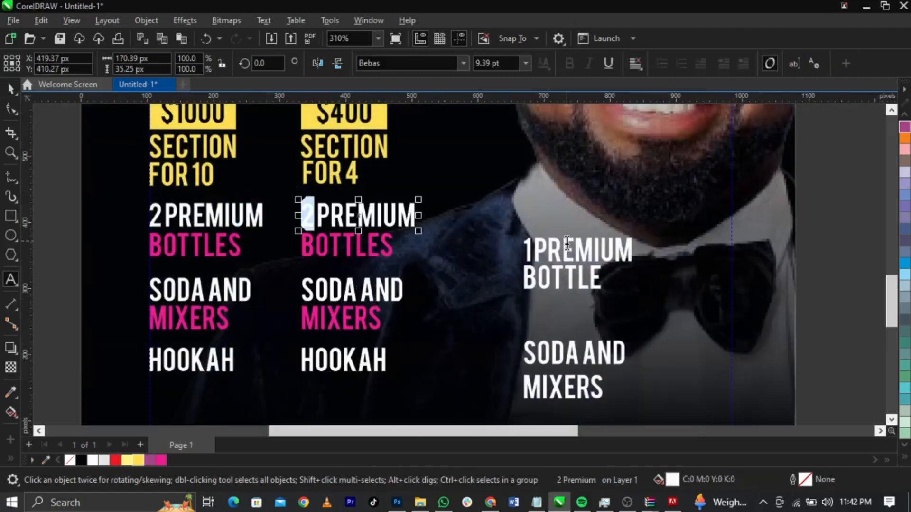
{"action": "type", "text": "1"}
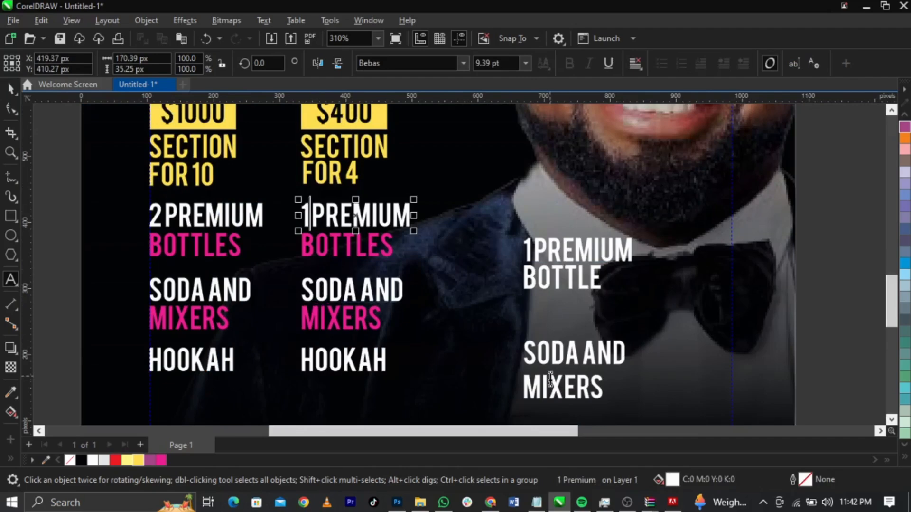
{"action": "scroll", "coordinate": [336, 258], "scroll_direction": "down", "scroll_amount": 1}
{"action": "scroll", "coordinate": [445, 230], "scroll_direction": "down", "scroll_amount": 4}
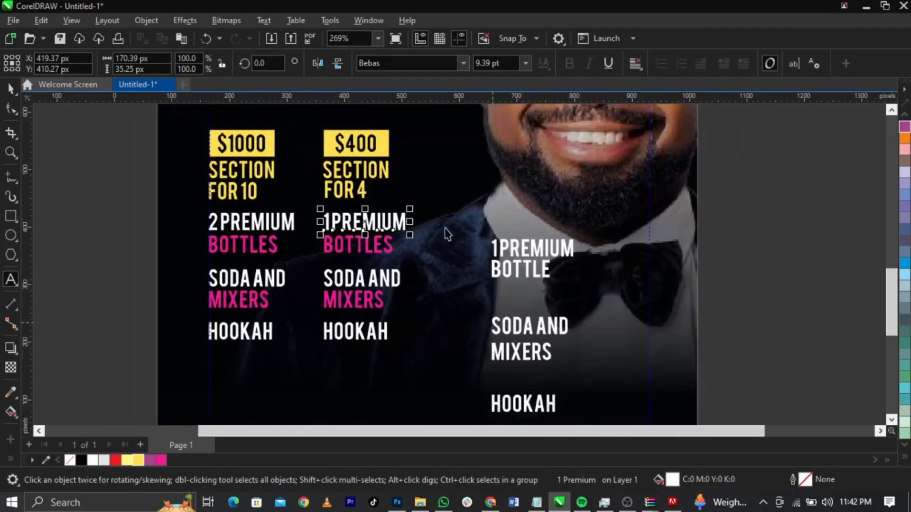
Delete the old white 1 PREMIUM BOTTLE, SODA AND MIXERS and HOOKAH lines that were set aside
{"action": "key", "text": "ctrl+space"}
{"action": "left_click_drag", "start_coordinate": [476, 228], "coordinate": [556, 386]}
{"action": "key", "text": "Delete"}
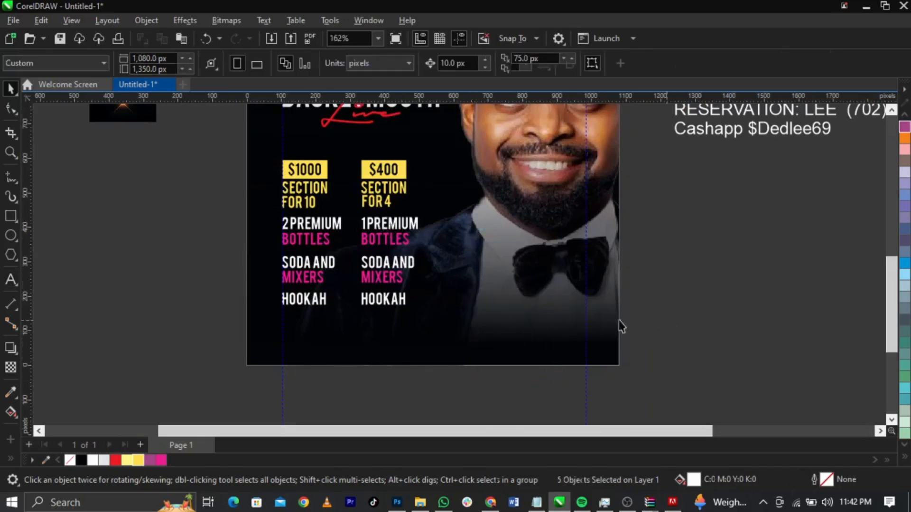
Move both package columns together slightly up, closer to the BASKETMOUTH Live heading
{"action": "scroll", "coordinate": [362, 198], "scroll_direction": "up", "scroll_amount": 1}
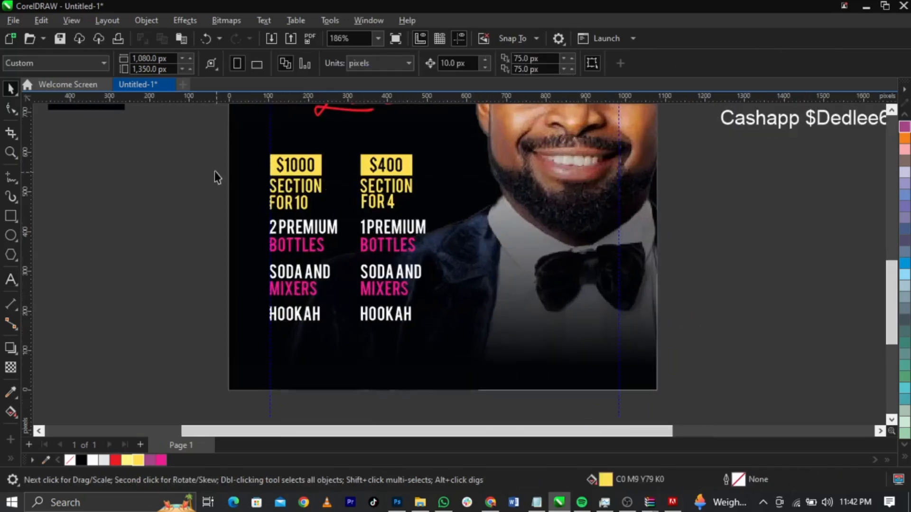
{"action": "left_click_drag", "start_coordinate": [197, 146], "coordinate": [482, 373]}
{"action": "mouse_move", "coordinate": [387, 165]}
{"action": "left_mouse_down"}
{"action": "mouse_move", "coordinate": [388, 155]}
{"action": "mouse_move", "coordinate": [384, 178]}
{"action": "left_mouse_up"}
{"action": "scroll", "coordinate": [387, 175], "scroll_direction": "down", "scroll_amount": 1}
{"action": "scroll", "coordinate": [383, 141], "scroll_direction": "up", "scroll_amount": 2}
{"action": "scroll", "coordinate": [382, 166], "scroll_direction": "down", "scroll_amount": 4}
{"action": "left_click", "coordinate": [127, 207]}
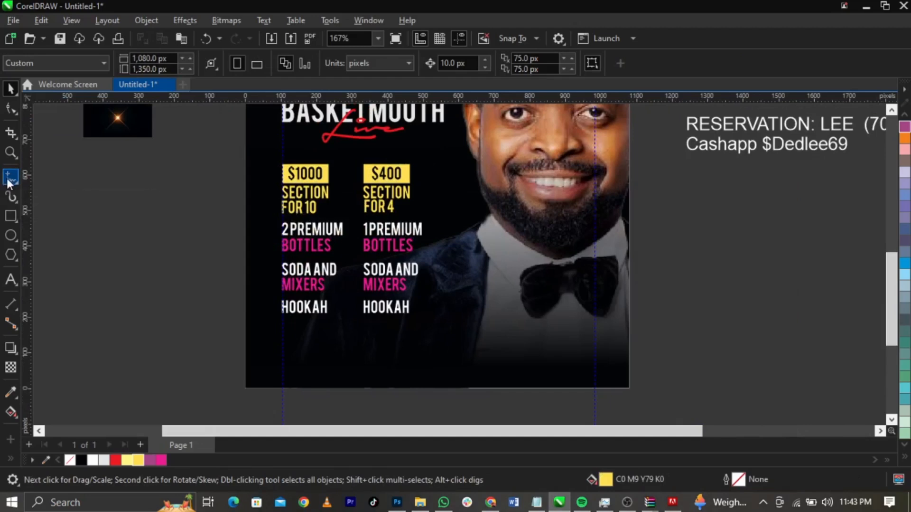
Draw a vertical line about 422 px long between the two package columns and give it a light grey C0 M0 Y0 K10 outline
{"action": "scroll", "coordinate": [441, 183], "scroll_direction": "up", "scroll_amount": 2}
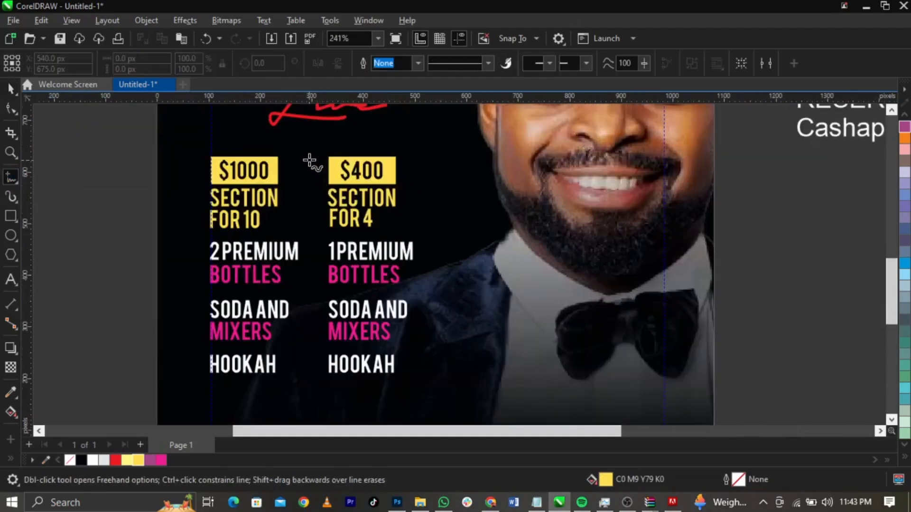
{"action": "left_click", "coordinate": [311, 380], "text": "ctrl"}
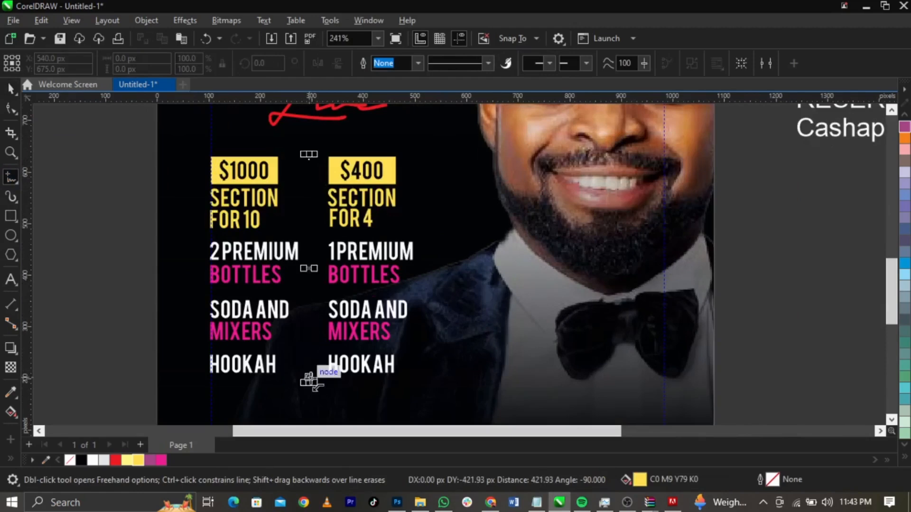
{"action": "key", "text": "space"}
{"action": "scroll", "coordinate": [905, 271], "scroll_direction": "up", "scroll_amount": 5}
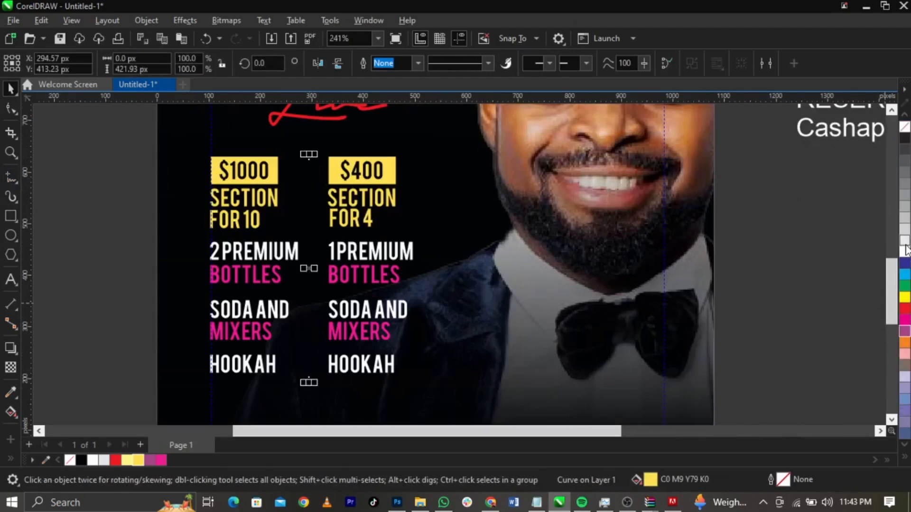
{"action": "right_click", "coordinate": [906, 249]}
{"action": "left_click", "coordinate": [785, 272]}
{"action": "scroll", "coordinate": [412, 273], "scroll_direction": "down", "scroll_amount": 2}
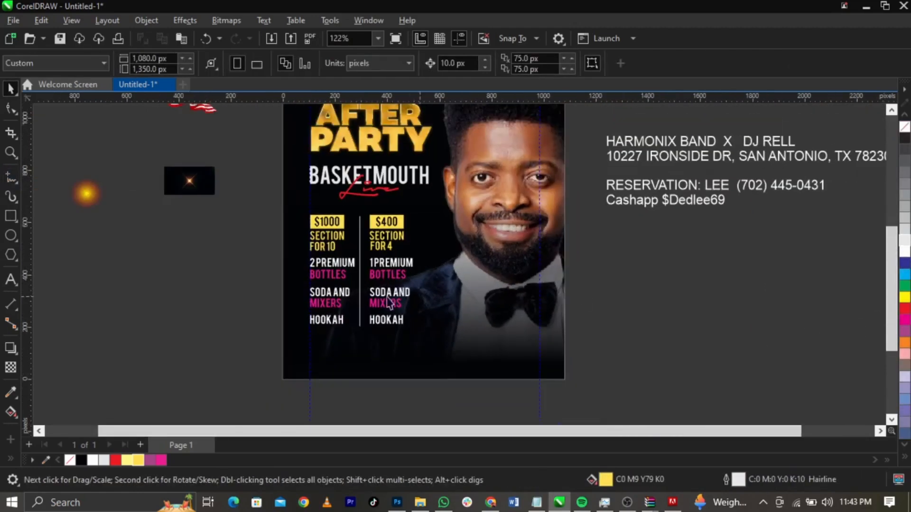
Move the leftover contact text block lower beside the page and remove the blank lines above its band and DJ line
{"action": "scroll", "coordinate": [388, 301], "scroll_direction": "down", "scroll_amount": 1}
{"action": "key", "text": "z"}
{"action": "left_click_drag", "start_coordinate": [239, 188], "coordinate": [664, 354]}
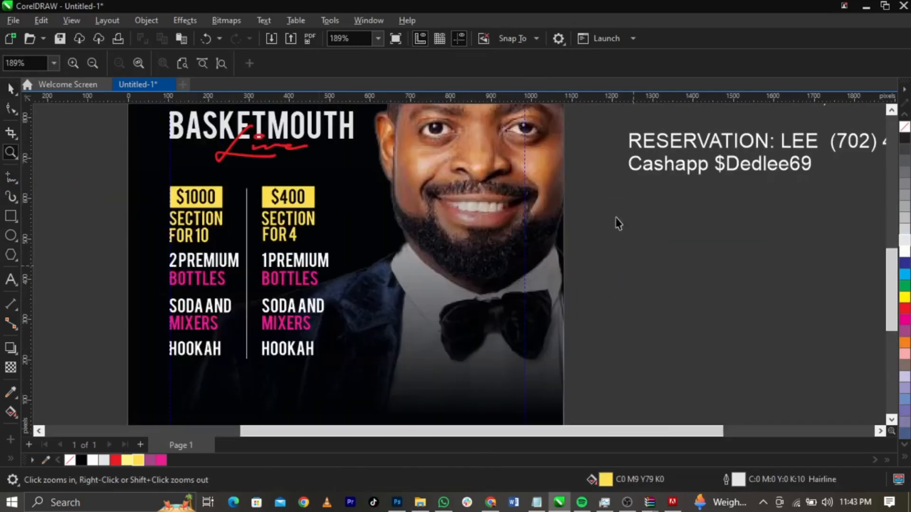
{"action": "key", "text": "space"}
{"action": "left_click", "coordinate": [656, 171]}
{"action": "scroll", "coordinate": [657, 171], "scroll_direction": "down", "scroll_amount": 2}
{"action": "left_click_drag", "start_coordinate": [656, 171], "coordinate": [667, 299]}
{"action": "double_click", "coordinate": [665, 295]}
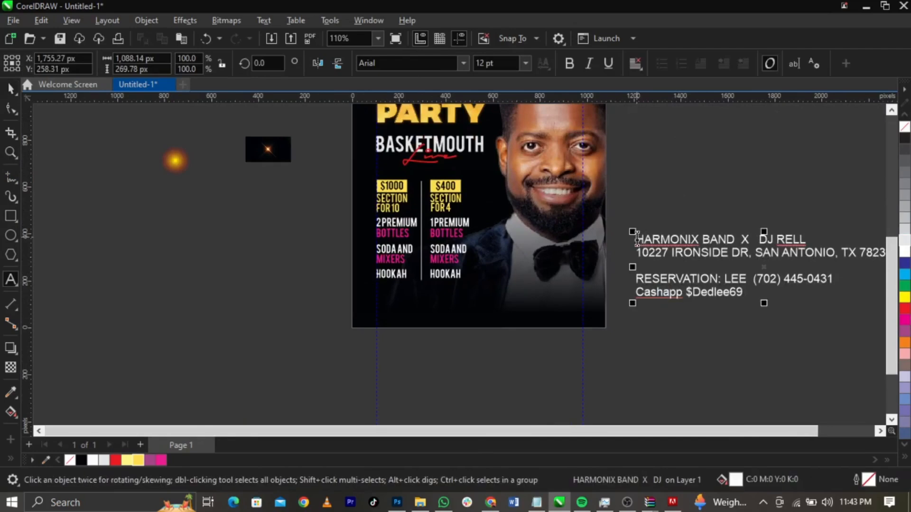
{"action": "key", "text": "BackSpace"}
{"action": "key", "text": "BackSpace"}
{"action": "key", "text": "BackSpace"}
{"action": "key", "text": "BackSpace"}
{"action": "key", "text": "BackSpace"}
{"action": "key", "text": "BackSpace"}
{"action": "key", "text": "BackSpace"}
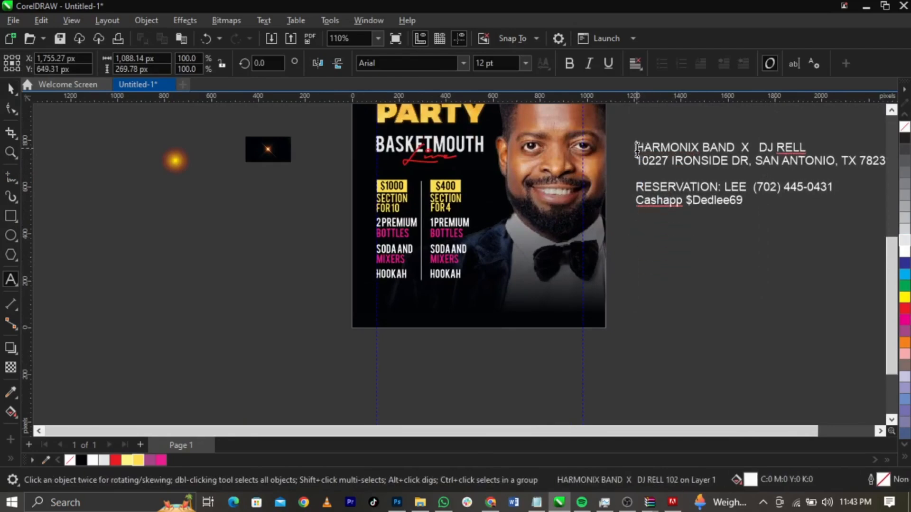
Cut the band and DJ line and the venue address out of the contact text and paste them as a separate text object
{"action": "left_click_drag", "start_coordinate": [637, 149], "coordinate": [807, 161]}
{"action": "key", "text": "ctrl+x"}
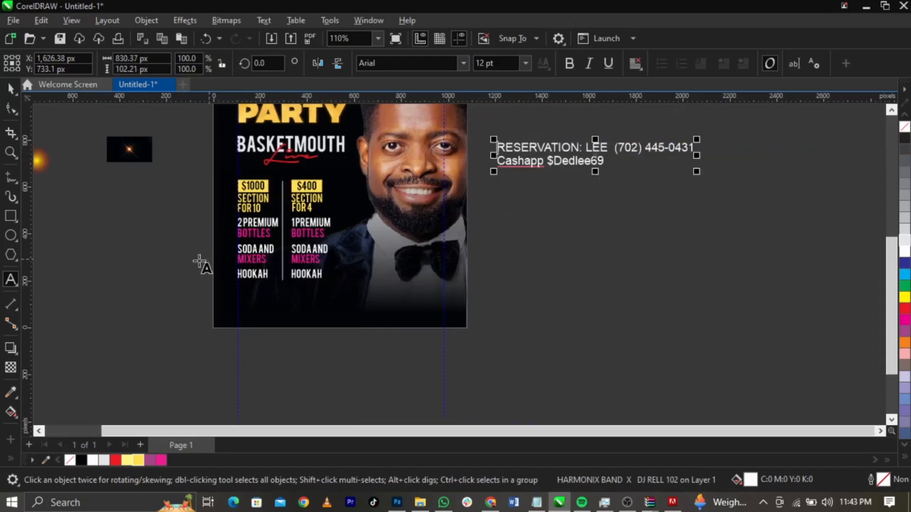
{"action": "left_click", "coordinate": [179, 270]}
{"action": "key", "text": "ctrl+v"}
{"action": "key", "text": "ctrl+space"}
{"action": "scroll", "coordinate": [335, 311], "scroll_direction": "down", "scroll_amount": 1}
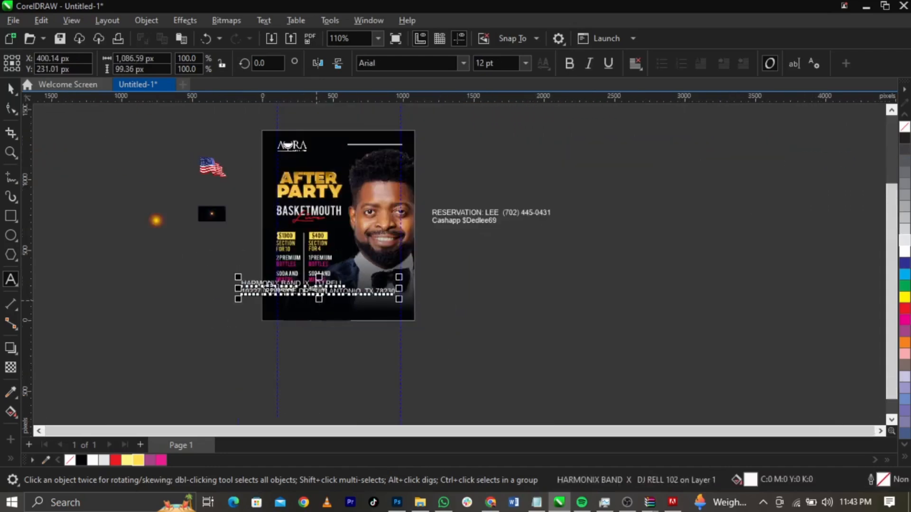
Scale the band and address text to about 672 px wide and place it below the package columns
{"action": "key", "text": "z"}
{"action": "left_click_drag", "start_coordinate": [229, 260], "coordinate": [432, 319]}
{"action": "key", "text": "space"}
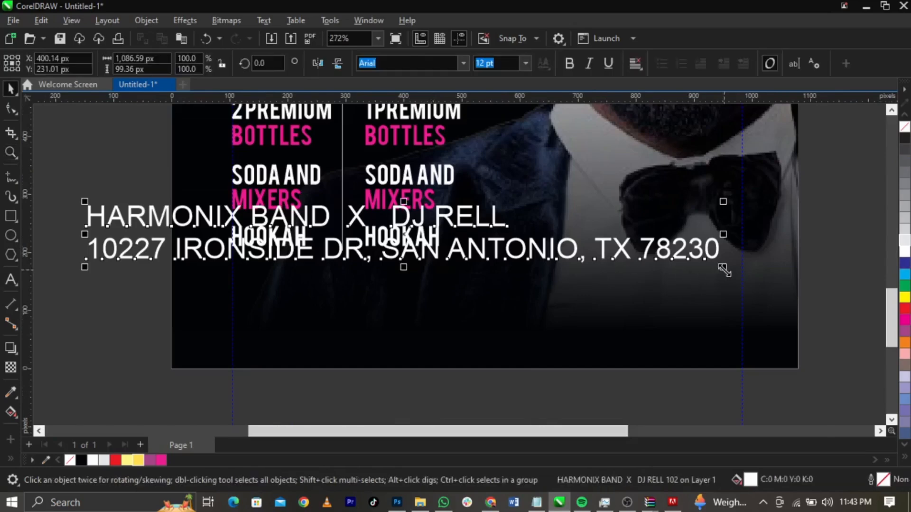
{"action": "left_click_drag", "start_coordinate": [722, 267], "coordinate": [480, 275]}
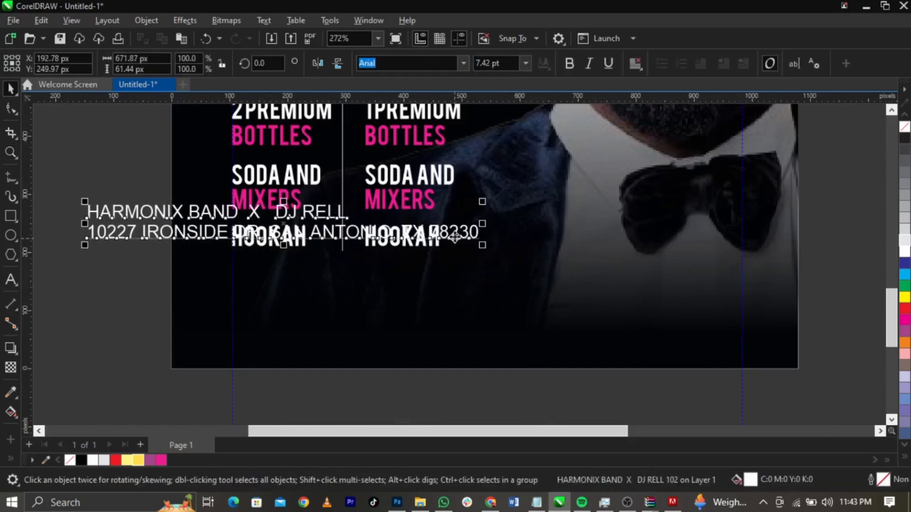
{"action": "left_click_drag", "start_coordinate": [451, 233], "coordinate": [507, 310]}
Copy the font name TacticSansExd-Blk from the Notepad font list and apply it to the band and address text in CorelDRAW
{"action": "left_click", "coordinate": [537, 502]}
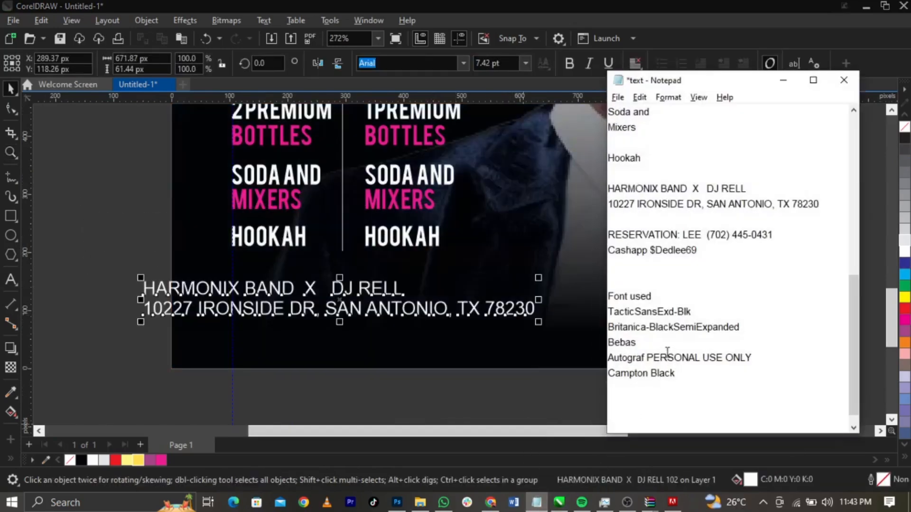
{"action": "left_click_drag", "start_coordinate": [708, 309], "coordinate": [592, 315]}
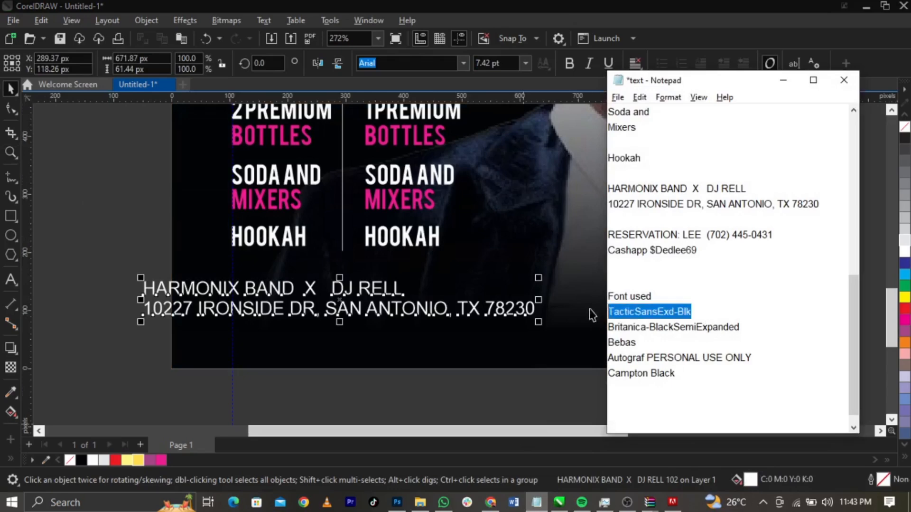
{"action": "left_click", "coordinate": [424, 63]}
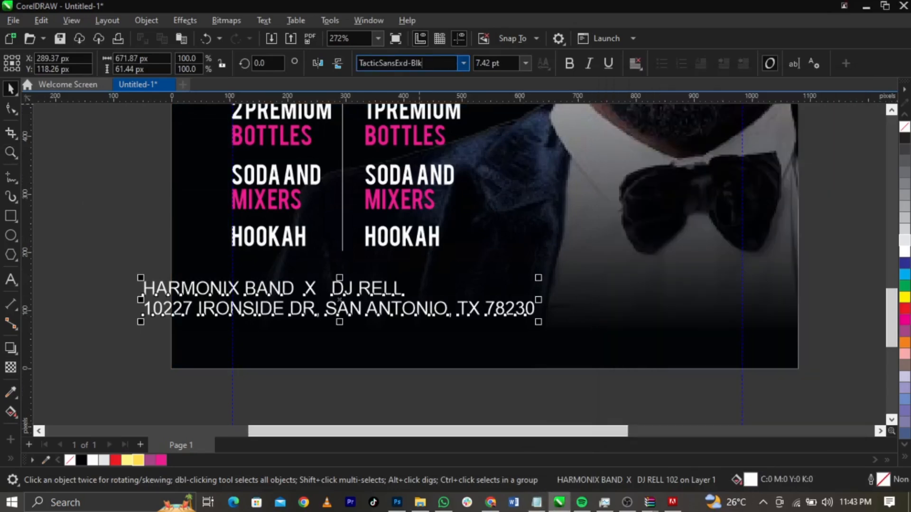
{"action": "key", "text": "Return"}
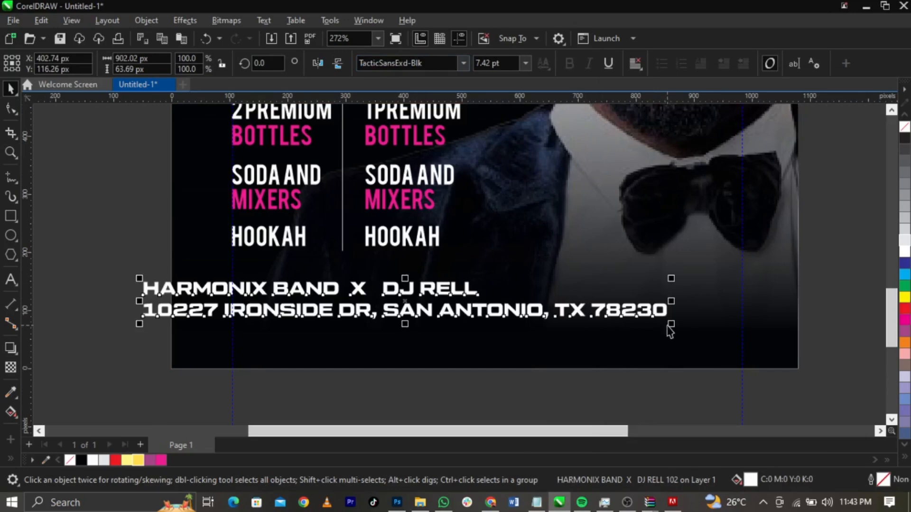
Align the band and address text with the left guide, split it into separate lines and scale both to about 453 px wide
{"action": "left_click_drag", "start_coordinate": [640, 331], "coordinate": [420, 297]}
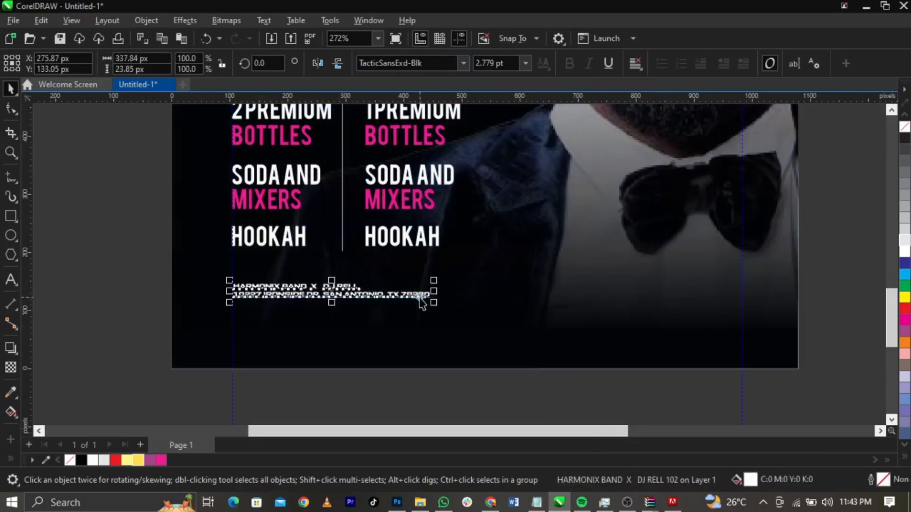
{"action": "scroll", "coordinate": [416, 300], "scroll_direction": "up", "scroll_amount": 2}
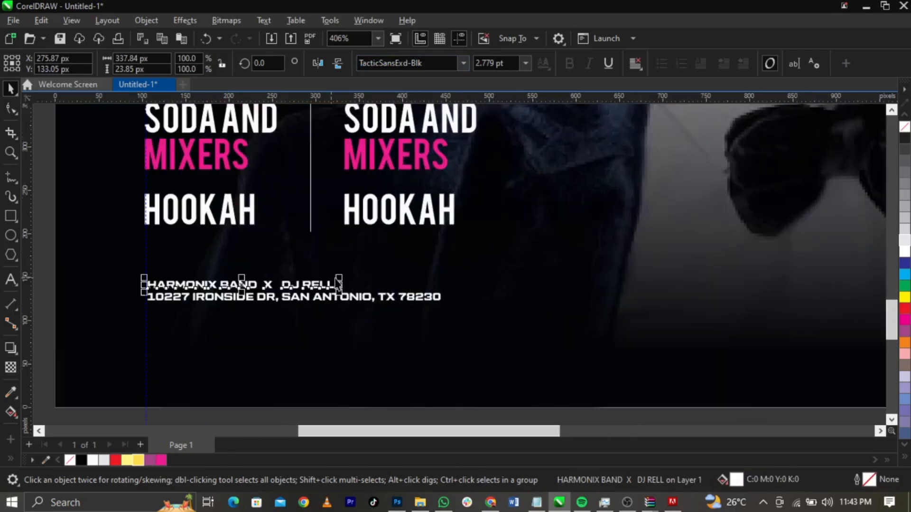
{"action": "left_click_drag", "start_coordinate": [418, 256], "coordinate": [545, 214]}
{"action": "left_click", "coordinate": [441, 299]}
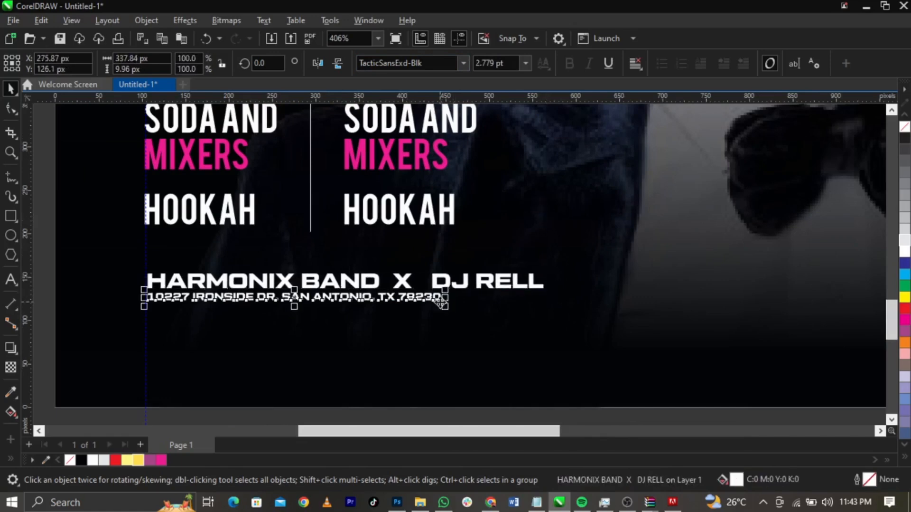
{"action": "left_click_drag", "start_coordinate": [444, 304], "coordinate": [544, 334]}
{"action": "scroll", "coordinate": [519, 295], "scroll_direction": "up", "scroll_amount": 3}
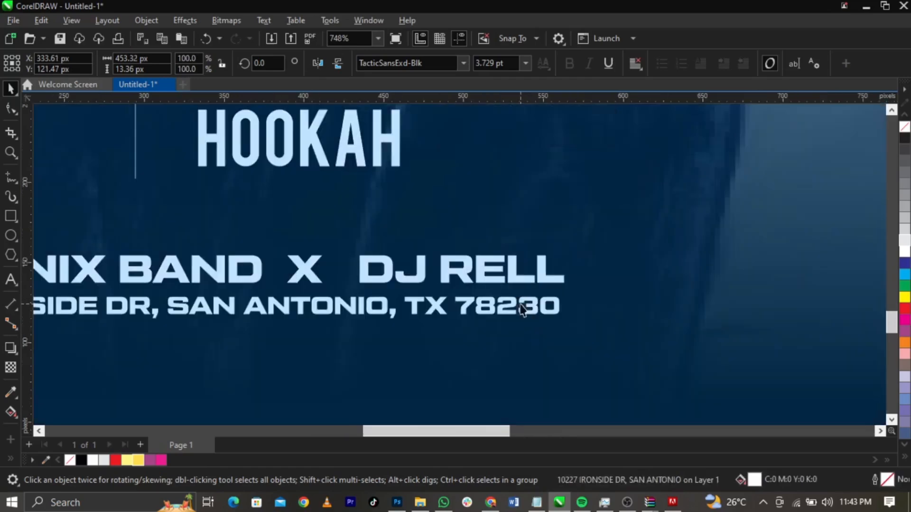
{"action": "scroll", "coordinate": [520, 300], "scroll_direction": "down", "scroll_amount": 3}
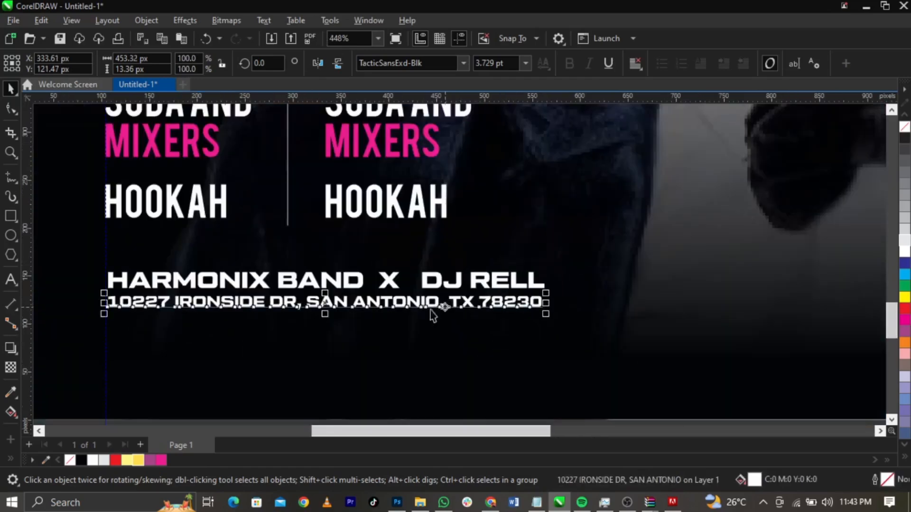
Draw a horizontal line about 461 px long above the band line and place a copy of it below the address
{"action": "left_click", "coordinate": [105, 259]}
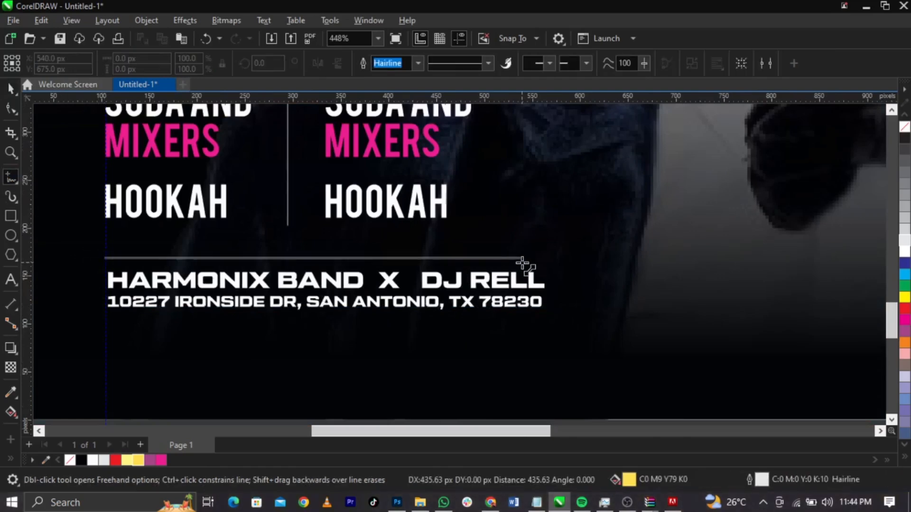
{"action": "left_click", "coordinate": [546, 262]}
{"action": "key", "text": "space"}
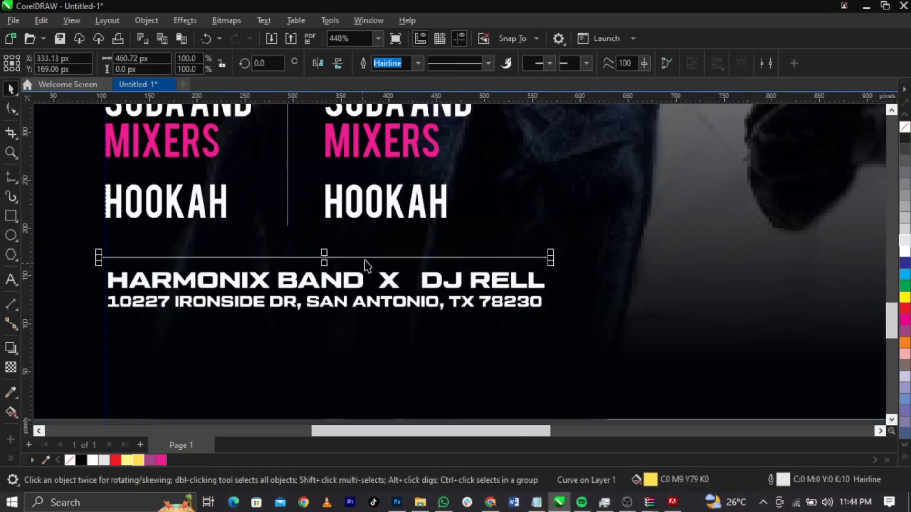
{"action": "left_click_drag", "start_coordinate": [366, 263], "coordinate": [374, 321]}
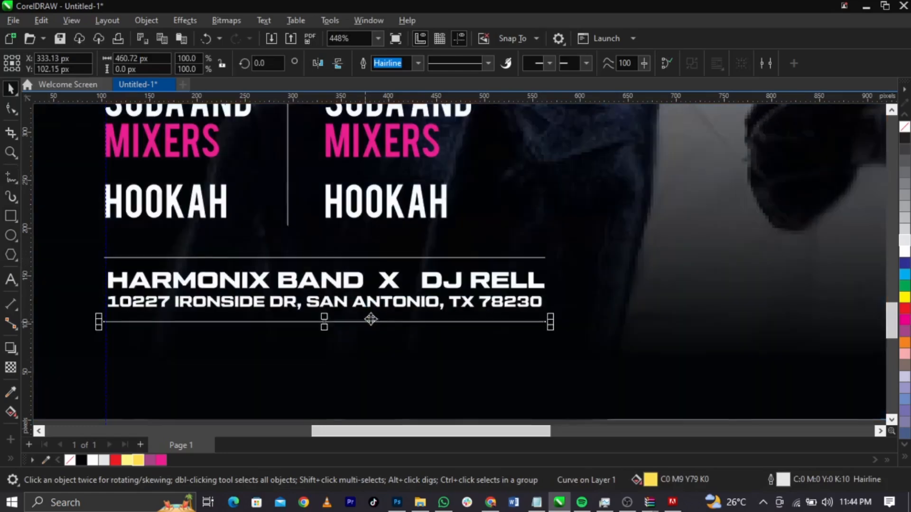
{"action": "scroll", "coordinate": [363, 291], "scroll_direction": "down", "scroll_amount": 2}
{"action": "left_click", "coordinate": [169, 278]}
{"action": "scroll", "coordinate": [169, 277], "scroll_direction": "down", "scroll_amount": 3}
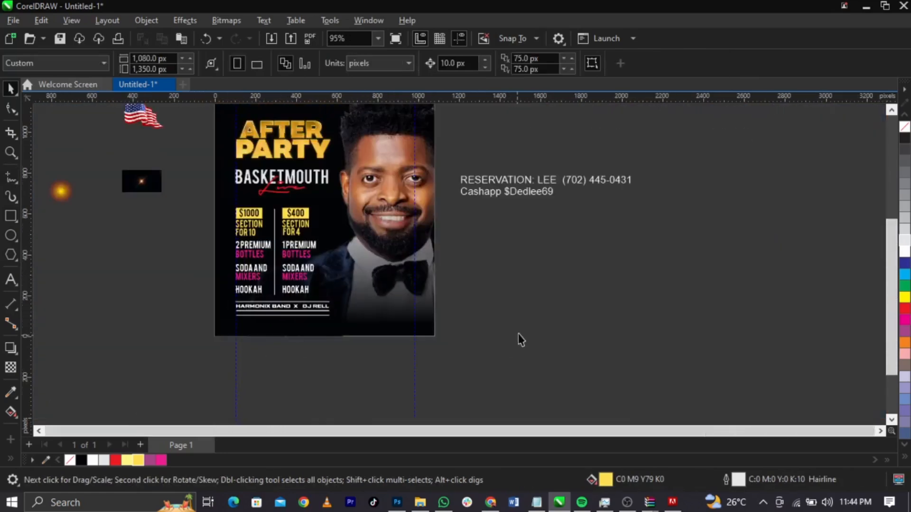
Move the reservation and Cashapp text below the lower divider line and scale it to about 459 px wide
{"action": "left_click_drag", "start_coordinate": [541, 188], "coordinate": [337, 323]}
{"action": "key", "text": "z"}
{"action": "left_click_drag", "start_coordinate": [195, 285], "coordinate": [472, 360]}
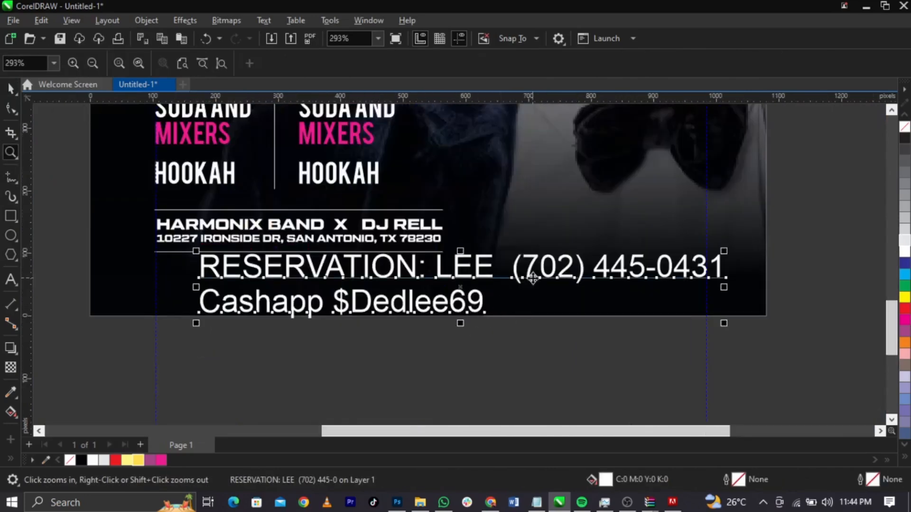
{"action": "key", "text": "space"}
{"action": "left_click_drag", "start_coordinate": [725, 323], "coordinate": [493, 296]}
Set the reservation text to Britanica-Black, align it with the left guide below the divider and enlarge it to about 459 px wide
{"action": "left_click", "coordinate": [465, 64]}
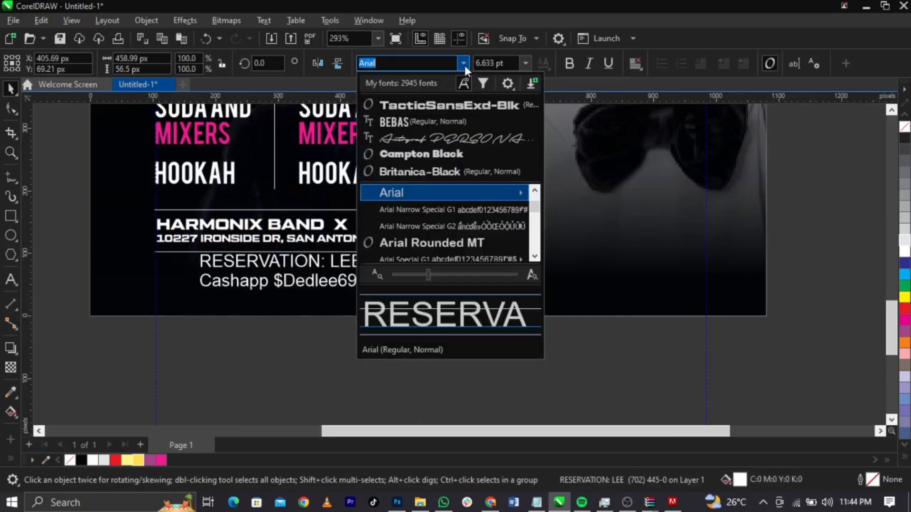
{"action": "left_click", "coordinate": [449, 171]}
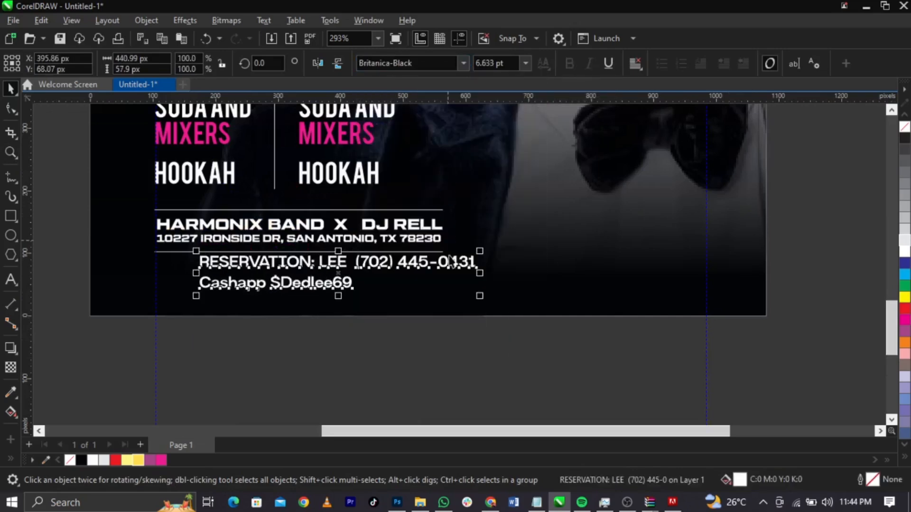
{"action": "left_click_drag", "start_coordinate": [453, 262], "coordinate": [413, 285]}
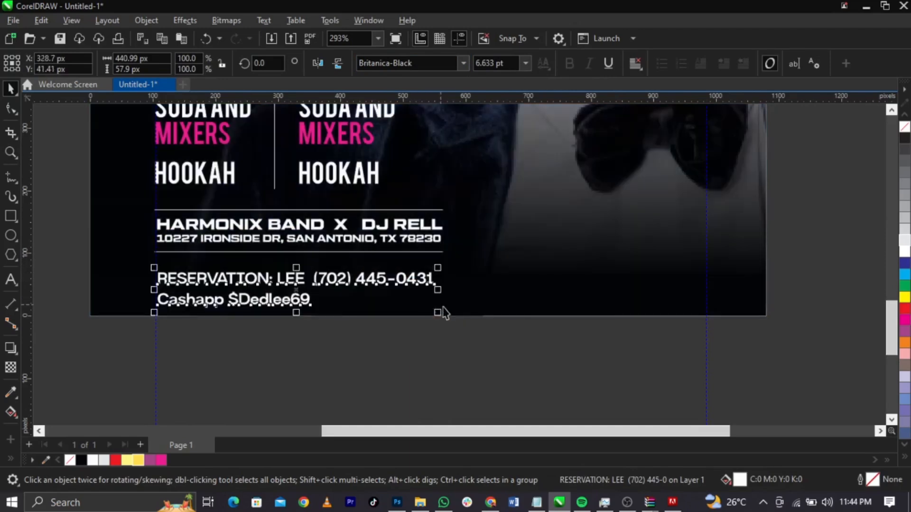
{"action": "left_click_drag", "start_coordinate": [449, 316], "coordinate": [452, 315]}
{"action": "scroll", "coordinate": [413, 289], "scroll_direction": "up", "scroll_amount": 3}
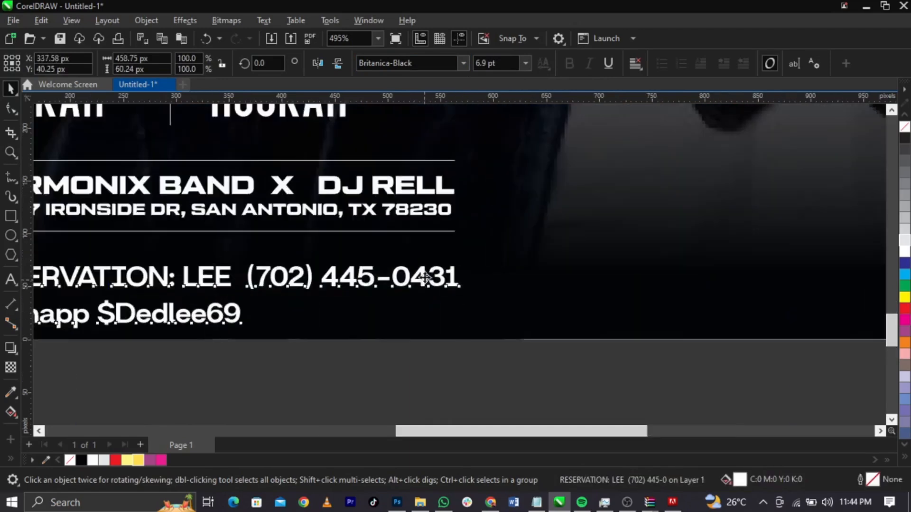
{"action": "left_click_drag", "start_coordinate": [425, 278], "coordinate": [424, 271]}
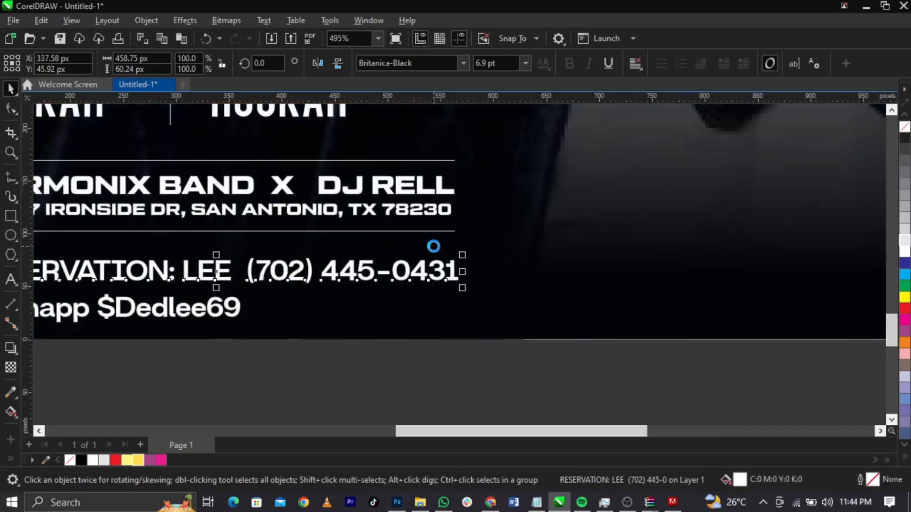
Separate the Cashapp line, scale it to about 198 px wide and align it under the end of the reservation phone number
{"action": "left_click_drag", "start_coordinate": [234, 320], "coordinate": [441, 337]}
{"action": "key", "text": "ctrl+z"}
{"action": "left_click", "coordinate": [506, 314]}
{"action": "scroll", "coordinate": [442, 337], "scroll_direction": "up", "scroll_amount": 3}
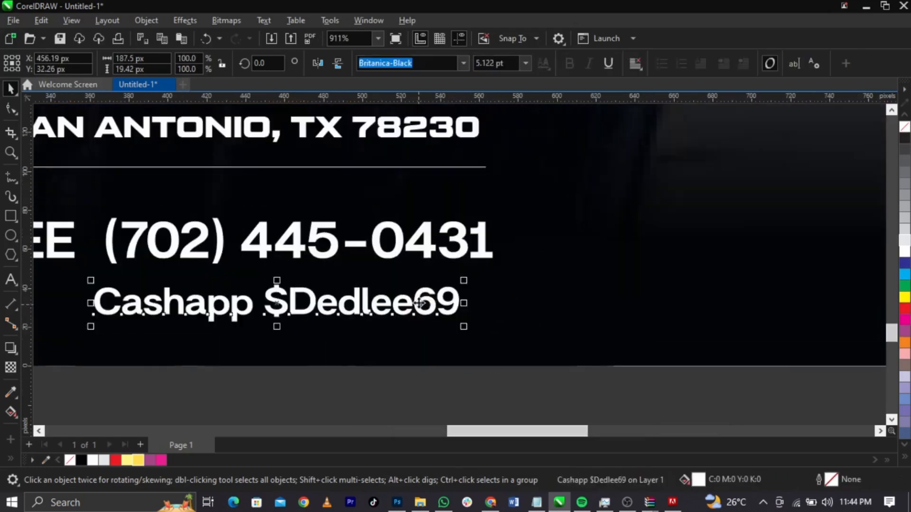
{"action": "left_click_drag", "start_coordinate": [425, 305], "coordinate": [434, 291]}
{"action": "left_click_drag", "start_coordinate": [475, 316], "coordinate": [501, 322]}
{"action": "scroll", "coordinate": [425, 369], "scroll_direction": "down", "scroll_amount": 6}
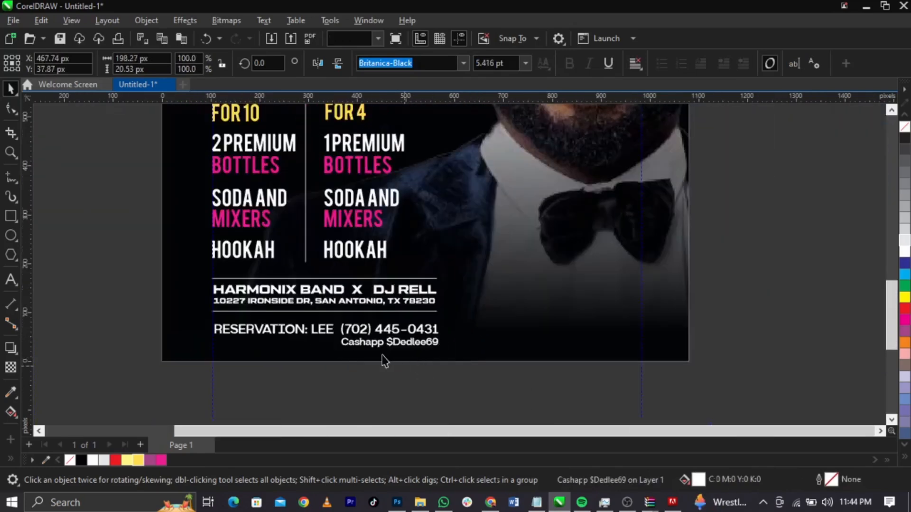
Select both package columns with the band and contact texts and scale them together down to 95.9%, about 445 px wide
{"action": "left_click", "coordinate": [688, 348]}
{"action": "scroll", "coordinate": [469, 338], "scroll_direction": "down", "scroll_amount": 1}
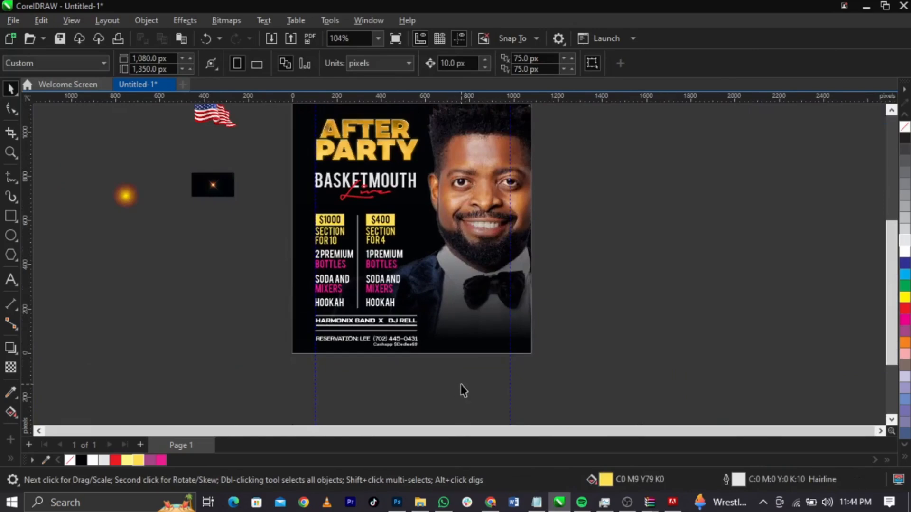
{"action": "left_click_drag", "start_coordinate": [461, 384], "coordinate": [270, 208]}
{"action": "scroll", "coordinate": [450, 365], "scroll_direction": "up", "scroll_amount": 4}
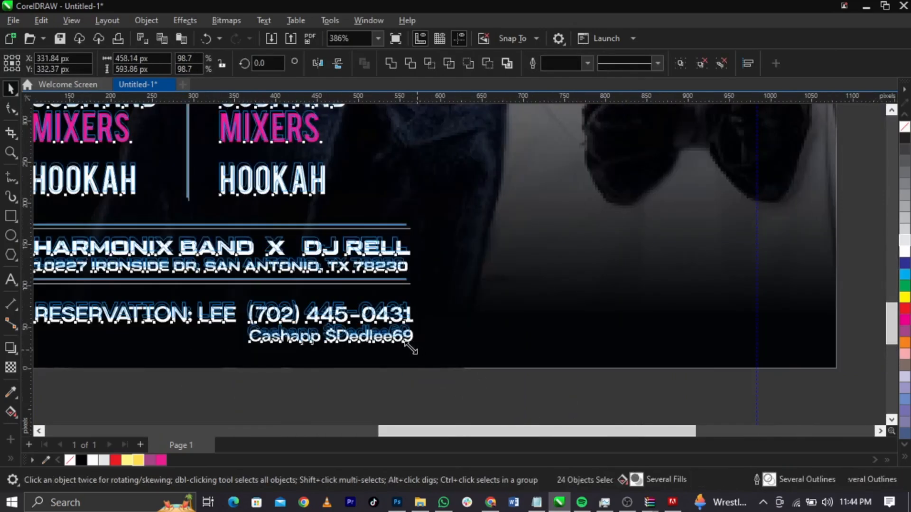
{"action": "left_click_drag", "start_coordinate": [404, 349], "coordinate": [401, 346]}
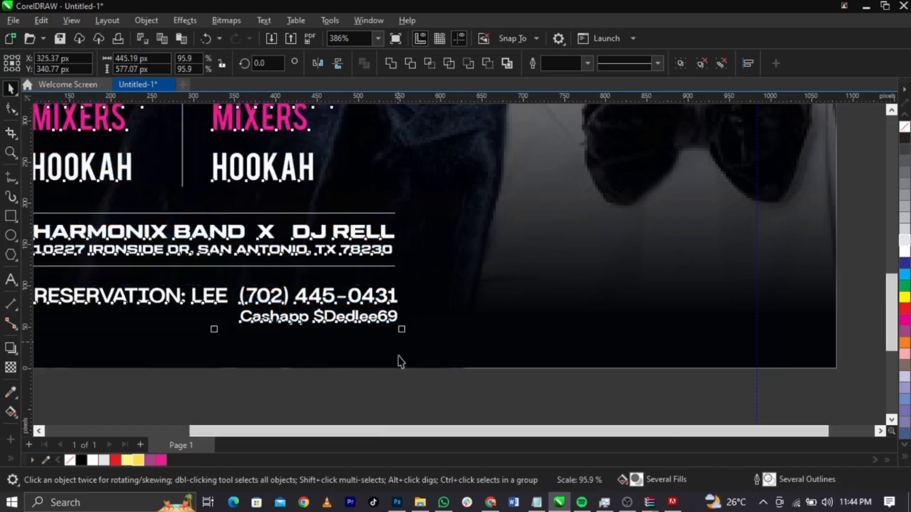
{"action": "scroll", "coordinate": [400, 360], "scroll_direction": "down", "scroll_amount": 4}
{"action": "left_click", "coordinate": [568, 304]}
{"action": "scroll", "coordinate": [435, 243], "scroll_direction": "up", "scroll_amount": 1}
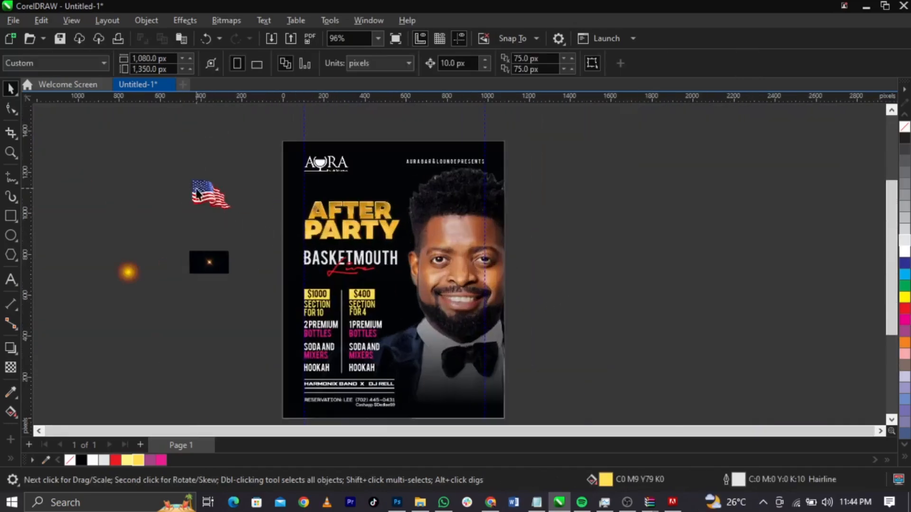
Place the American flag beside the $400 label and scale its image to about 173 px wide
{"action": "left_click_drag", "start_coordinate": [404, 321], "coordinate": [403, 302]}
{"action": "key", "text": "F2"}
{"action": "left_click_drag", "start_coordinate": [289, 270], "coordinate": [551, 367]}
{"action": "left_click_drag", "start_coordinate": [502, 273], "coordinate": [448, 236]}
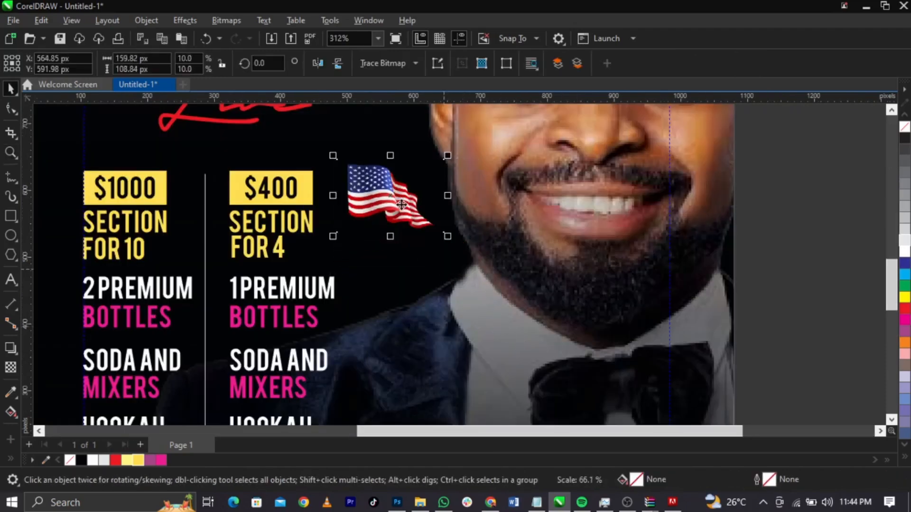
{"action": "scroll", "coordinate": [399, 202], "scroll_direction": "up", "scroll_amount": 1}
{"action": "left_click_drag", "start_coordinate": [391, 199], "coordinate": [372, 204]}
{"action": "left_click_drag", "start_coordinate": [373, 205], "coordinate": [349, 213]}
{"action": "left_click_drag", "start_coordinate": [438, 285], "coordinate": [476, 299]}
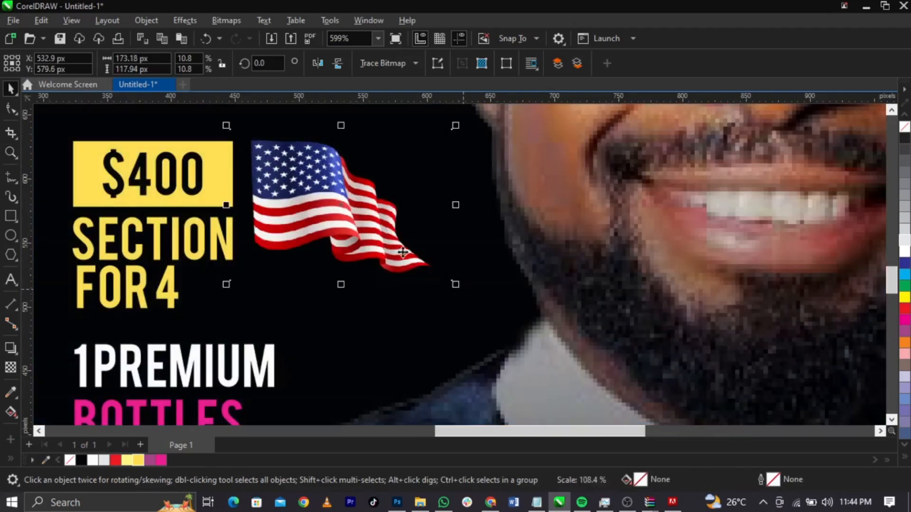
{"action": "scroll", "coordinate": [476, 299], "scroll_direction": "down", "scroll_amount": 4}
{"action": "left_click", "coordinate": [715, 257]}
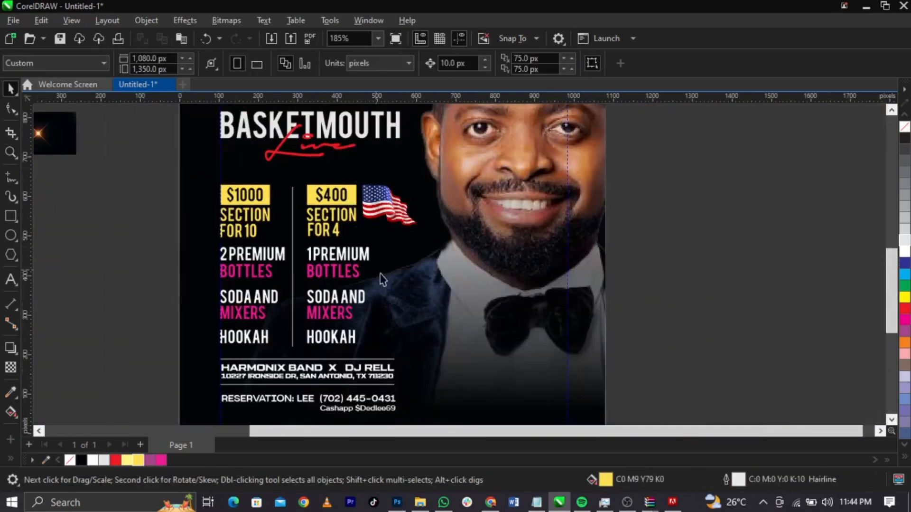
Move the lens flare image beside the Y of the AFTER PARTY title and bring it to the front
{"action": "scroll", "coordinate": [466, 271], "scroll_direction": "down", "scroll_amount": 3}
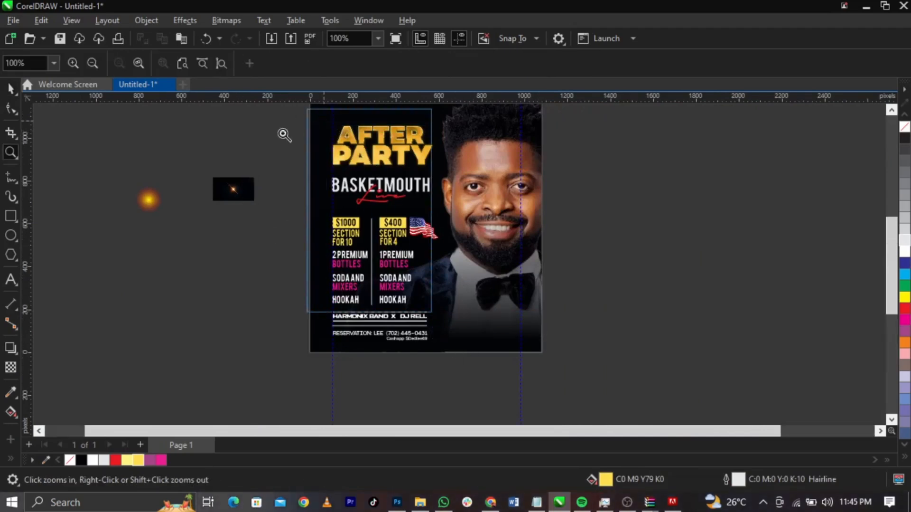
{"action": "scroll", "coordinate": [285, 134], "scroll_direction": "up", "scroll_amount": 2}
{"action": "left_click", "coordinate": [264, 230]}
{"action": "left_click_drag", "start_coordinate": [264, 230], "coordinate": [546, 161]}
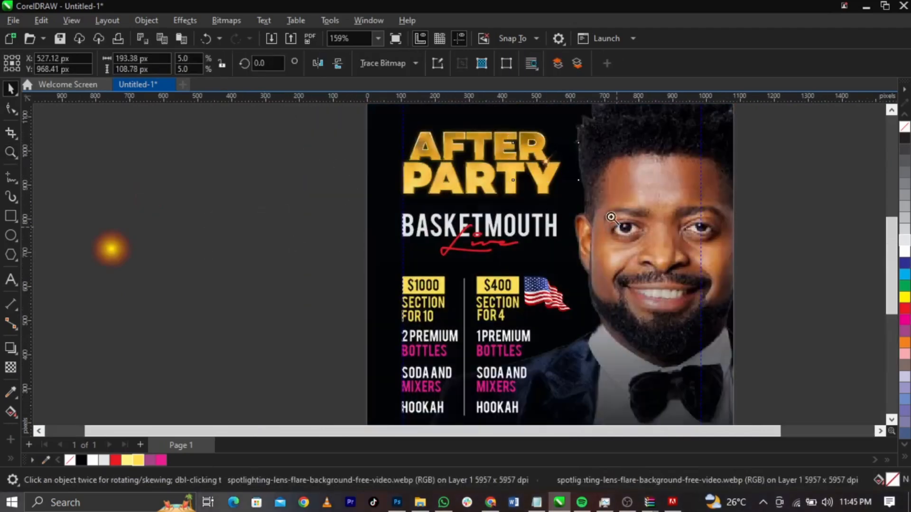
{"action": "key", "text": "z"}
{"action": "left_click", "coordinate": [437, 104]}
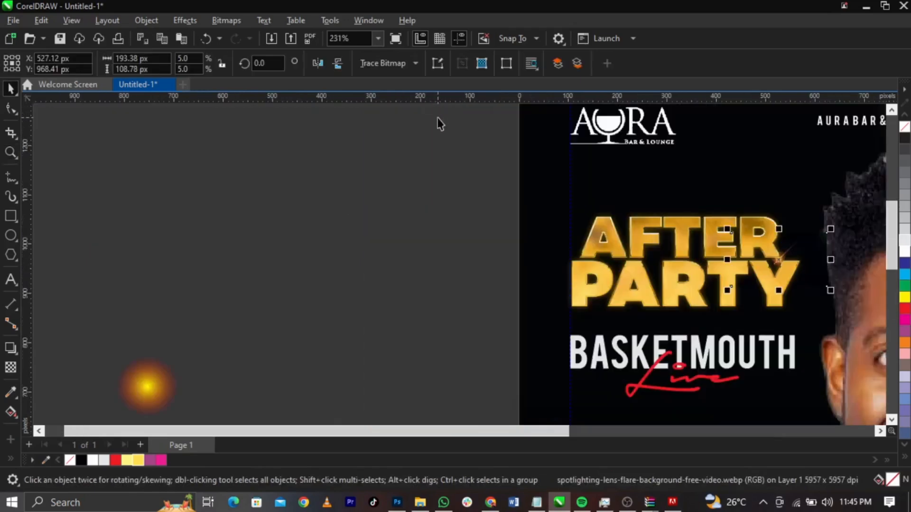
{"action": "key", "text": "shift+Page_Up"}
{"action": "key", "text": "F2"}
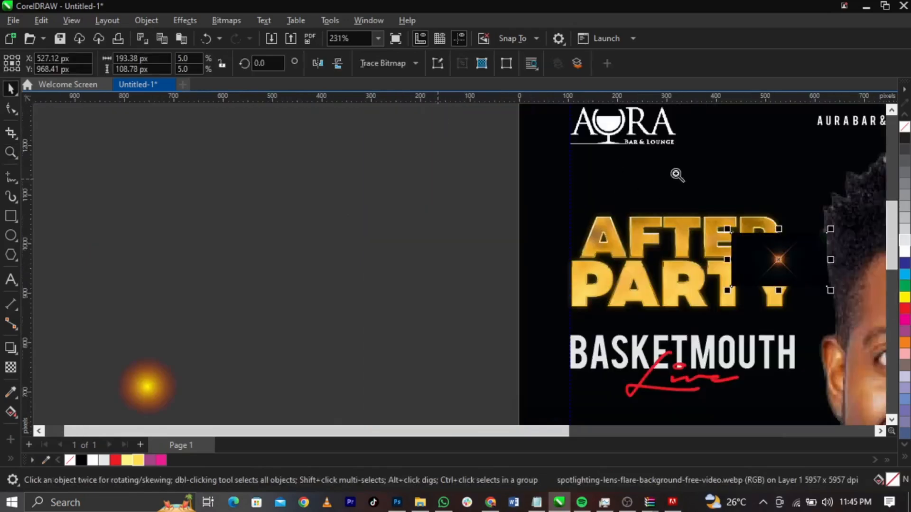
{"action": "left_click", "coordinate": [779, 259]}
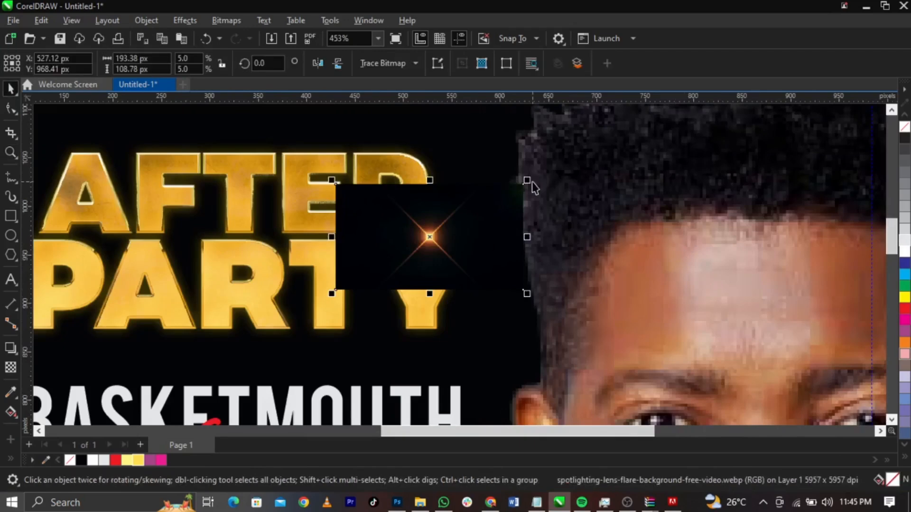
Scale the lens flare to about 318 px wide and set its merge mode to Screen
{"action": "left_click_drag", "start_coordinate": [527, 180], "coordinate": [589, 146]}
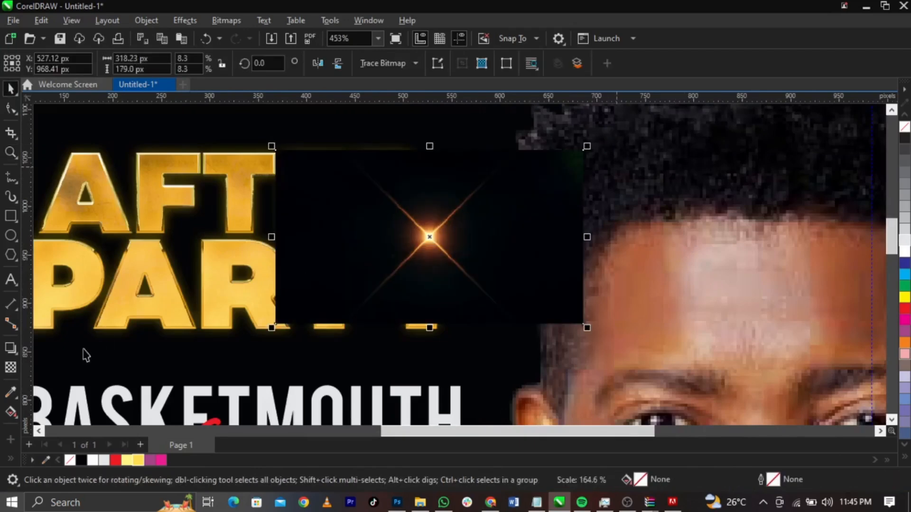
{"action": "left_click", "coordinate": [13, 367]}
{"action": "left_click", "coordinate": [196, 67]}
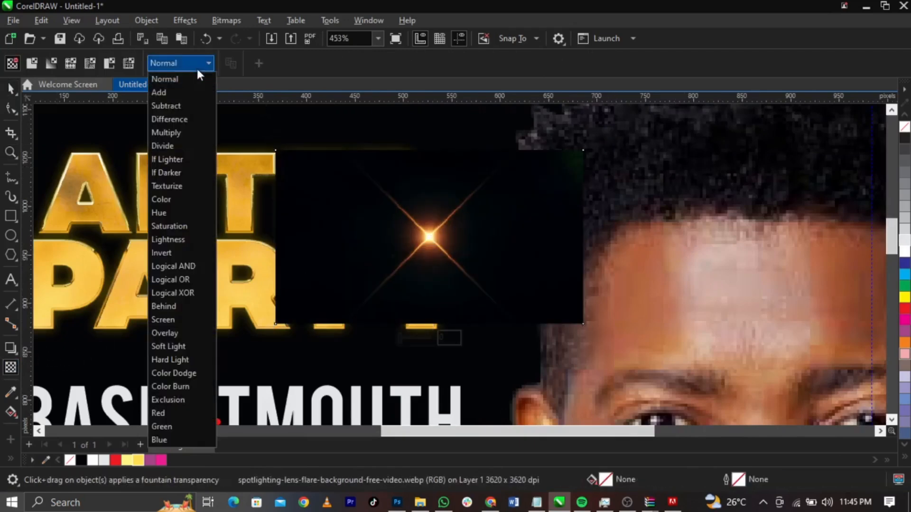
{"action": "left_click", "coordinate": [188, 319]}
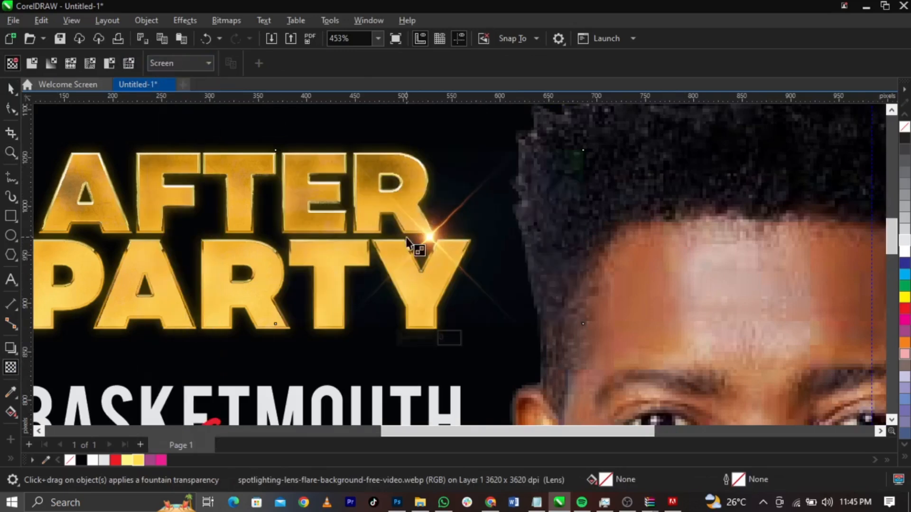
Move the flare to the upper edge of the R in AFTER and enlarge it to about 457 px wide
{"action": "key", "text": "space"}
{"action": "left_click_drag", "start_coordinate": [455, 241], "coordinate": [422, 184]}
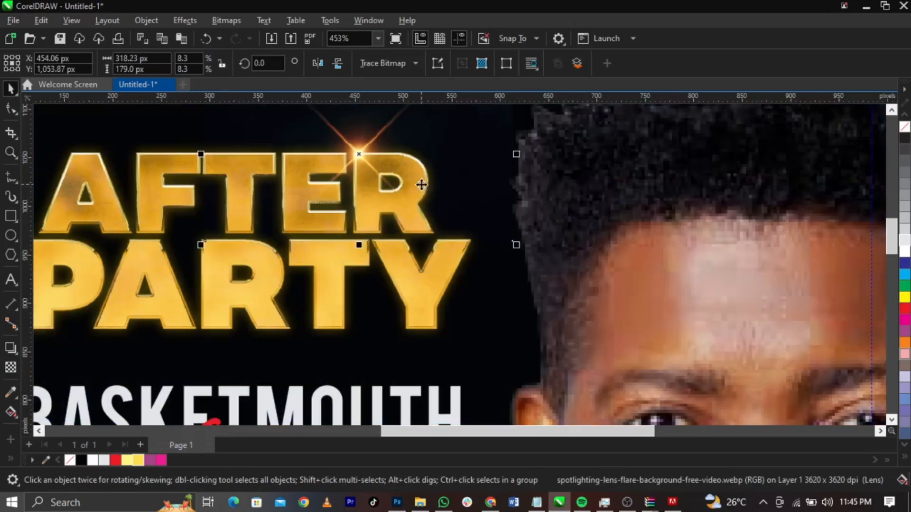
{"action": "left_click_drag", "start_coordinate": [517, 245], "coordinate": [546, 260]}
{"action": "mouse_move", "coordinate": [442, 182]}
{"action": "left_mouse_down"}
{"action": "mouse_move", "coordinate": [443, 202]}
{"action": "mouse_move", "coordinate": [440, 189]}
{"action": "left_mouse_up"}
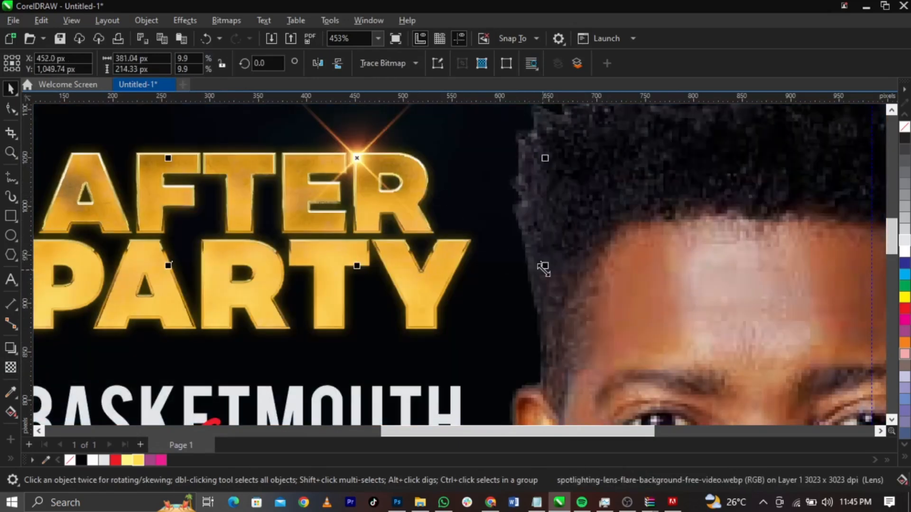
{"action": "left_click_drag", "start_coordinate": [545, 266], "coordinate": [579, 286]}
{"action": "scroll", "coordinate": [535, 225], "scroll_direction": "down", "scroll_amount": 5}
{"action": "scroll", "coordinate": [576, 163], "scroll_direction": "up", "scroll_amount": 3}
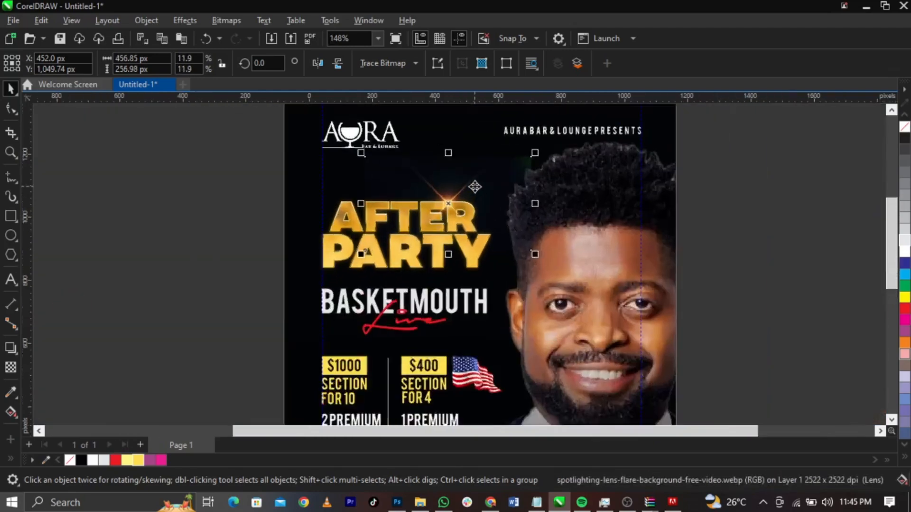
{"action": "scroll", "coordinate": [539, 137], "scroll_direction": "up", "scroll_amount": 1}
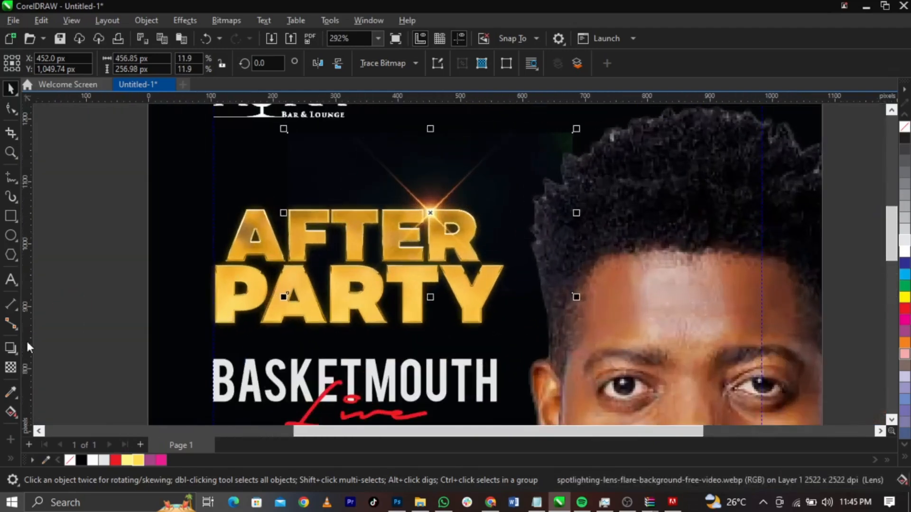
Fade out the flare's right edge with a linear fountain transparency
{"action": "left_click", "coordinate": [11, 366]}
{"action": "left_click_drag", "start_coordinate": [486, 191], "coordinate": [565, 186]}
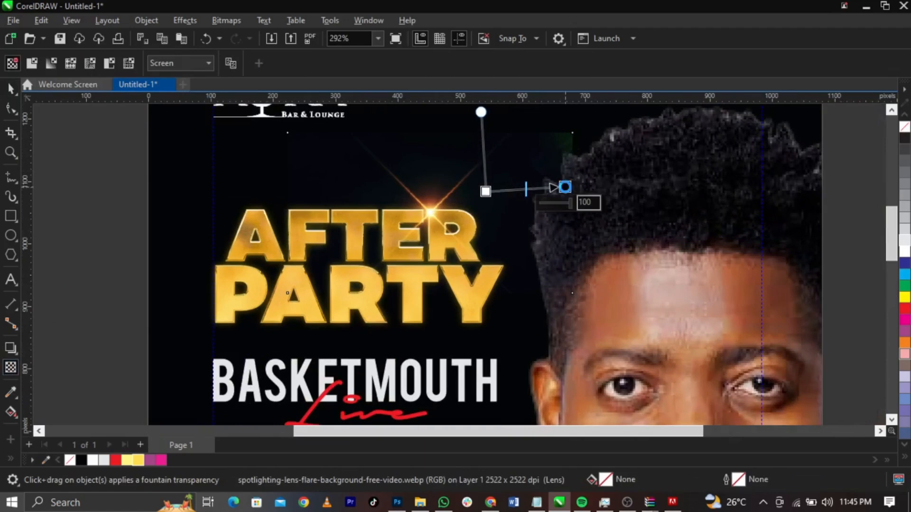
{"action": "key", "text": "space"}
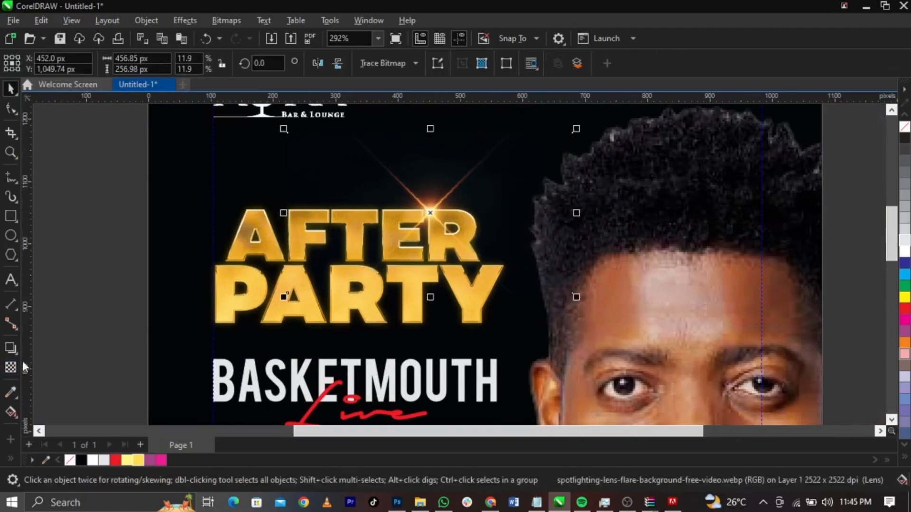
Return the flare's merge mode to Normal and convert it to a bitmap
{"action": "left_click", "coordinate": [11, 366]}
{"action": "left_click", "coordinate": [189, 72]}
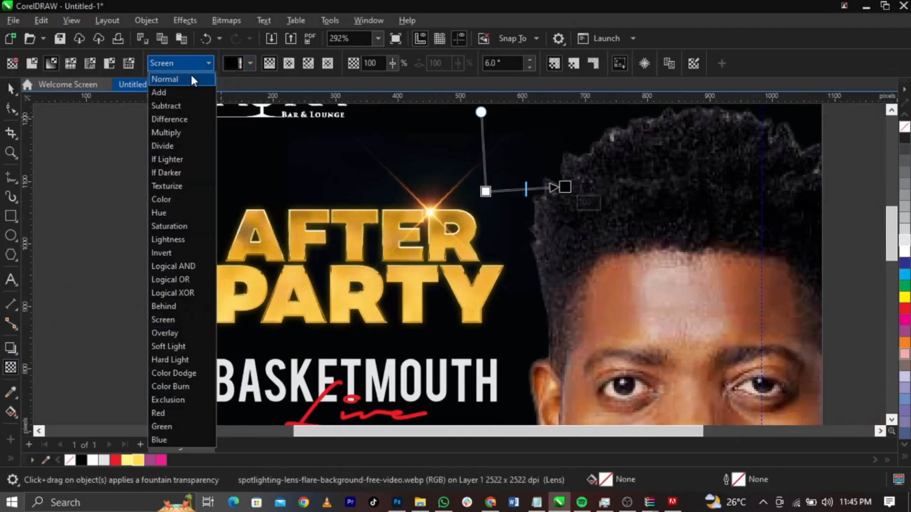
{"action": "left_click", "coordinate": [190, 74]}
{"action": "left_click", "coordinate": [225, 24]}
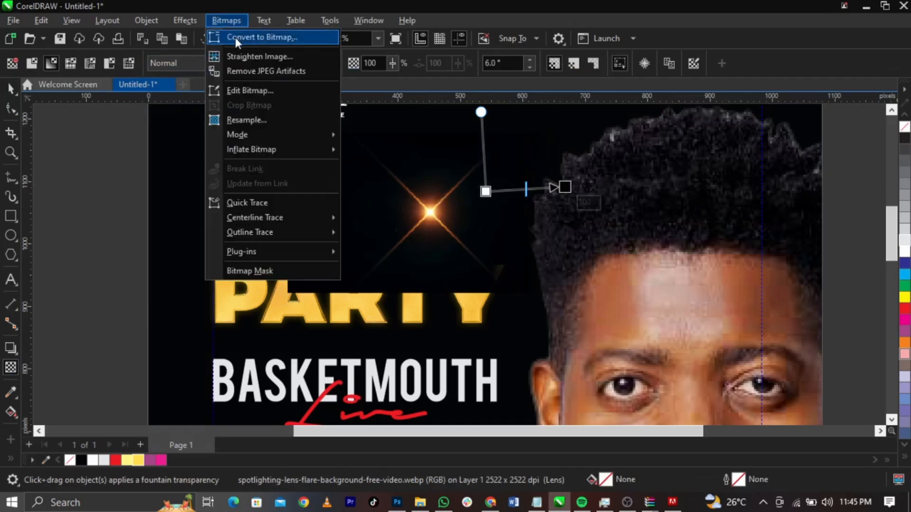
{"action": "left_click", "coordinate": [235, 36]}
{"action": "left_click", "coordinate": [474, 324]}
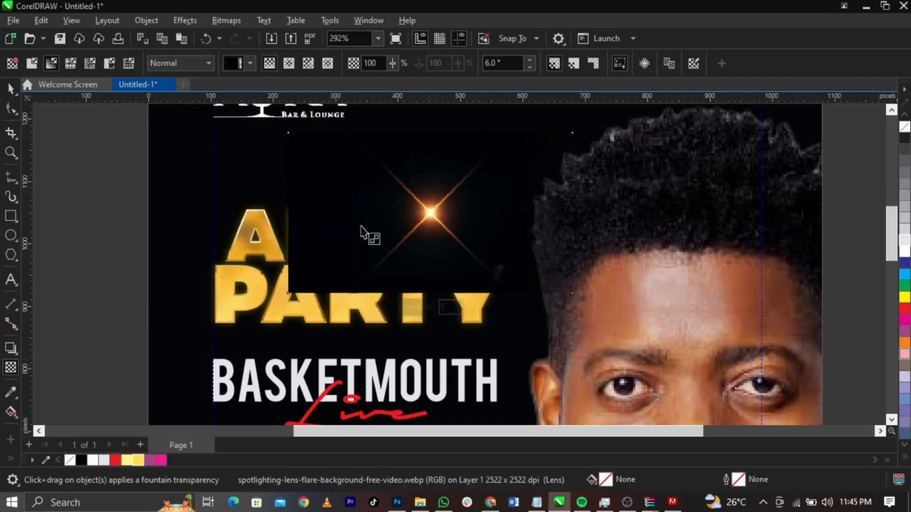
Fade out the flare's left edge with a horizontal fountain transparency and convert it to a bitmap
{"action": "left_click_drag", "start_coordinate": [362, 227], "coordinate": [297, 225]}
{"action": "left_click", "coordinate": [225, 24]}
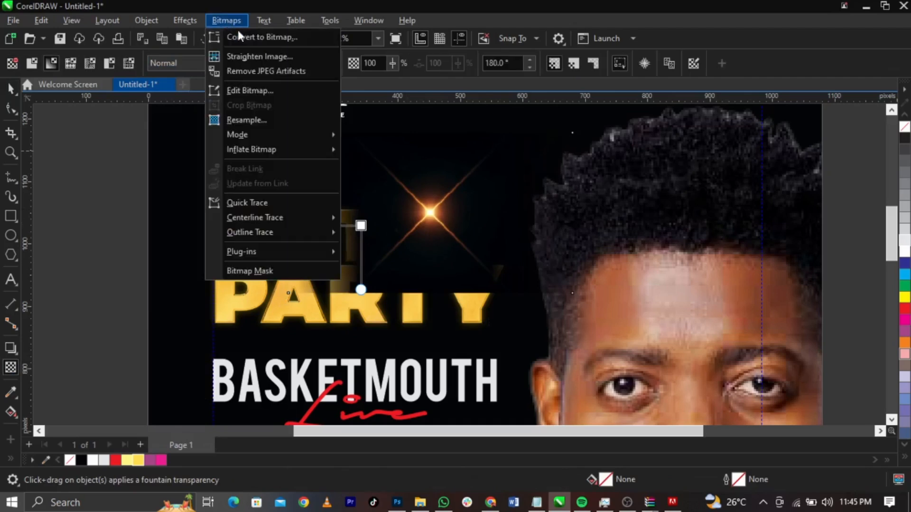
{"action": "left_click", "coordinate": [237, 35]}
{"action": "left_click", "coordinate": [473, 324]}
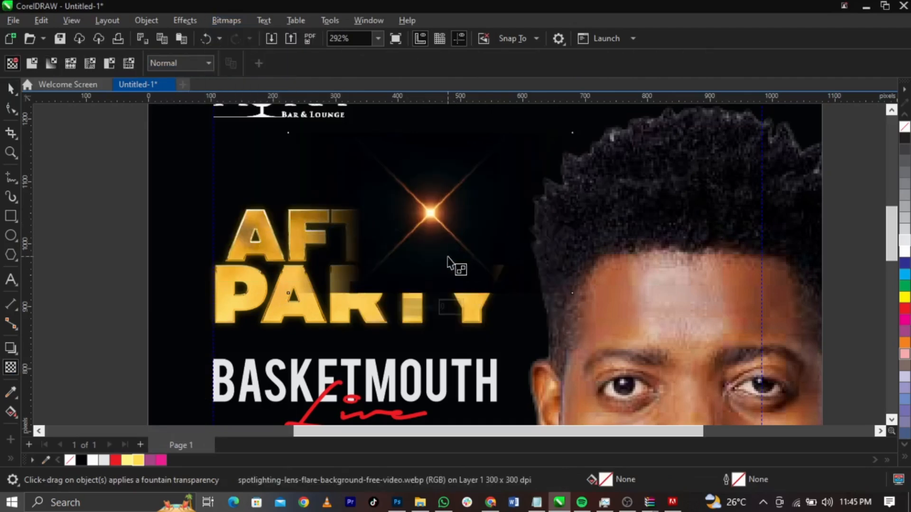
Fade out the flare's bottom edge with a vertical fountain transparency and convert it to a bitmap
{"action": "left_click_drag", "start_coordinate": [448, 256], "coordinate": [448, 283]}
{"action": "left_click", "coordinate": [217, 21]}
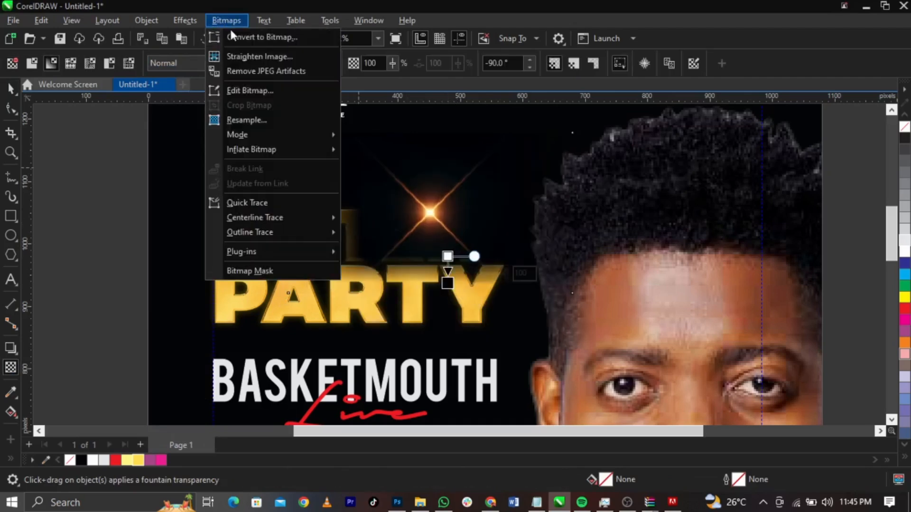
{"action": "left_click", "coordinate": [238, 36]}
{"action": "key", "text": "Return"}
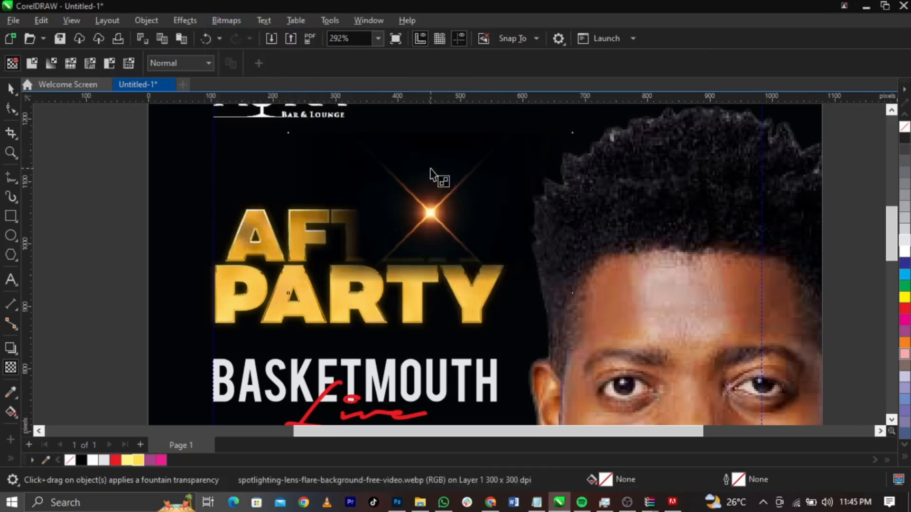
Fade out the flare's top edge with a vertical fountain transparency and set its merge mode to Screen
{"action": "left_click_drag", "start_coordinate": [431, 168], "coordinate": [430, 142]}
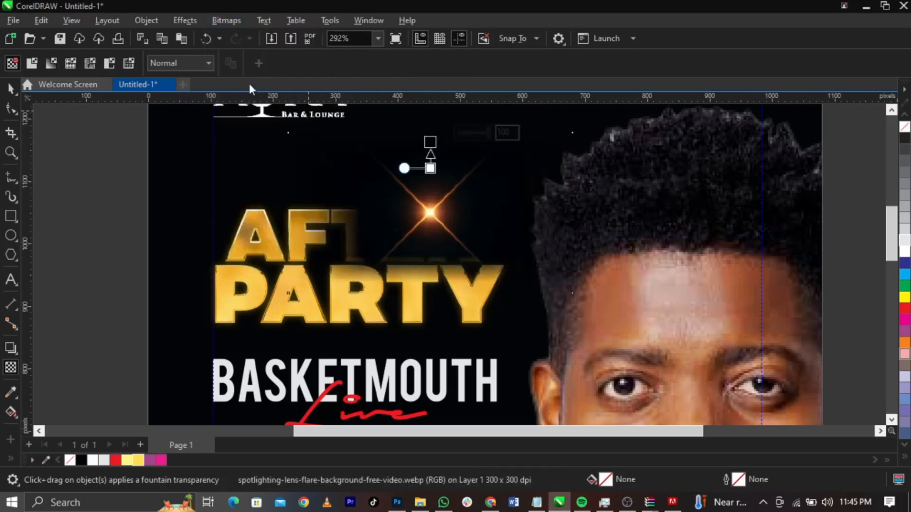
{"action": "left_click", "coordinate": [195, 63]}
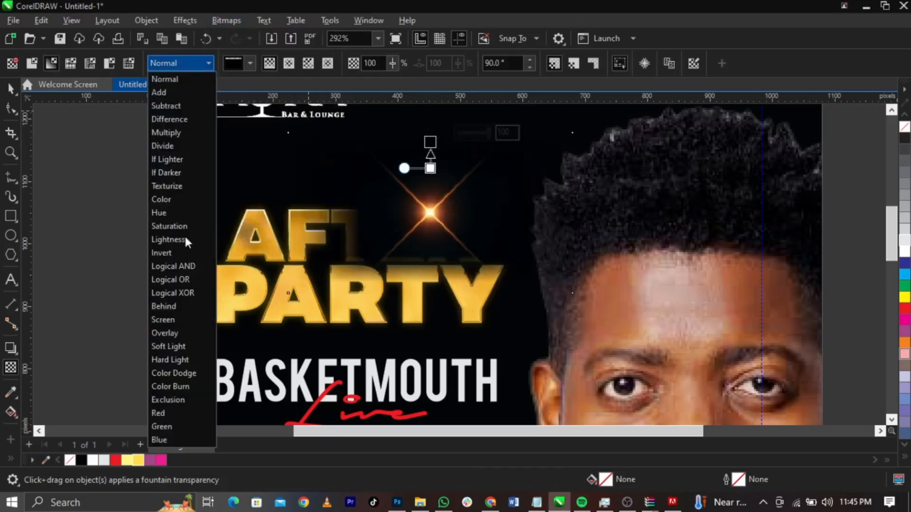
{"action": "left_click", "coordinate": [193, 315]}
{"action": "key", "text": "space"}
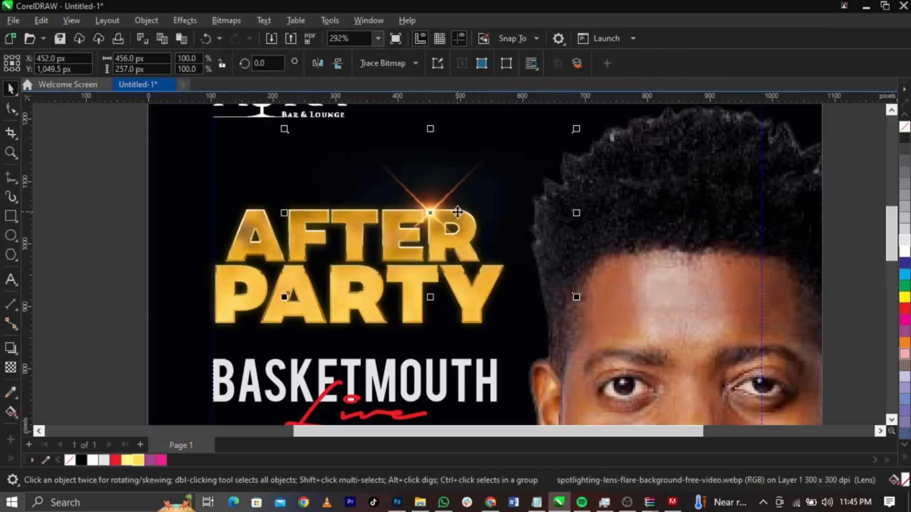
Duplicate the flare onto the lower edge of PARTY between A and R, and scale the copy to 62.4%, about 285 px wide
{"action": "left_click_drag", "start_coordinate": [457, 212], "coordinate": [356, 328]}
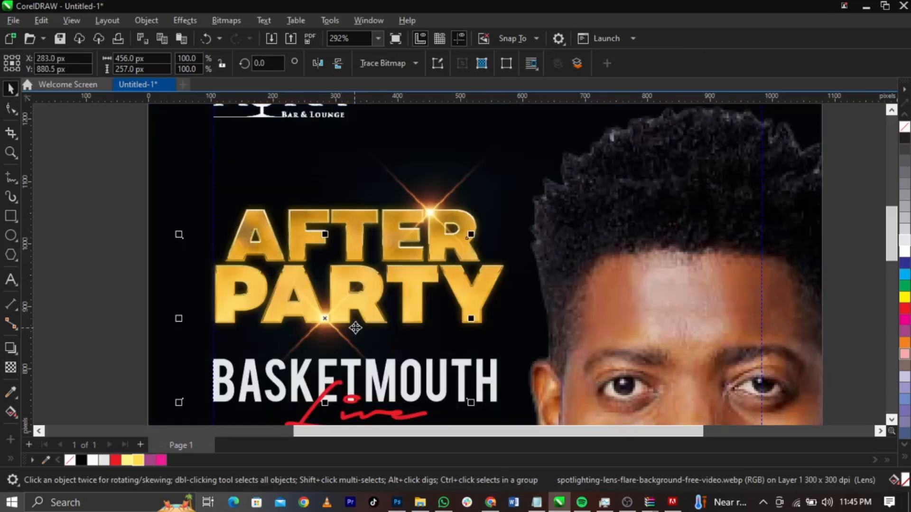
{"action": "left_click_drag", "start_coordinate": [470, 234], "coordinate": [438, 266]}
{"action": "scroll", "coordinate": [373, 294], "scroll_direction": "down", "scroll_amount": 2}
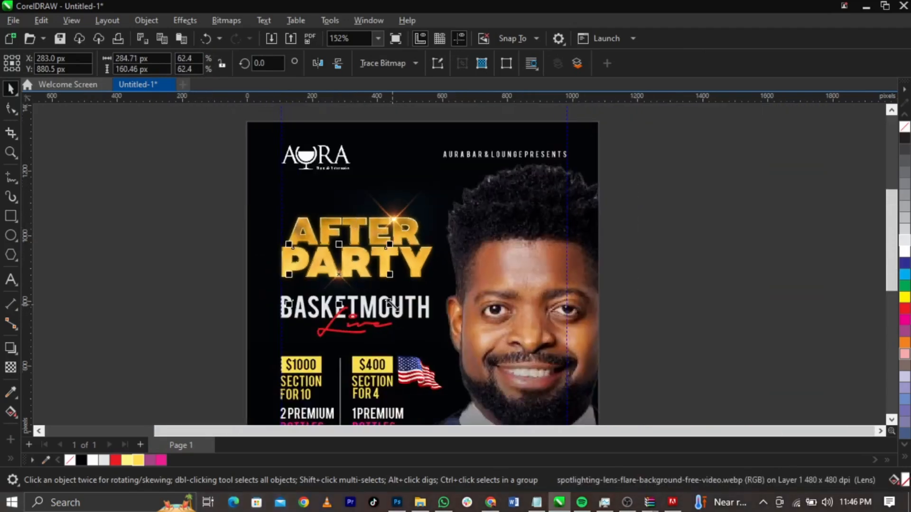
{"action": "left_click", "coordinate": [779, 285]}
{"action": "scroll", "coordinate": [431, 176], "scroll_direction": "down", "scroll_amount": 1}
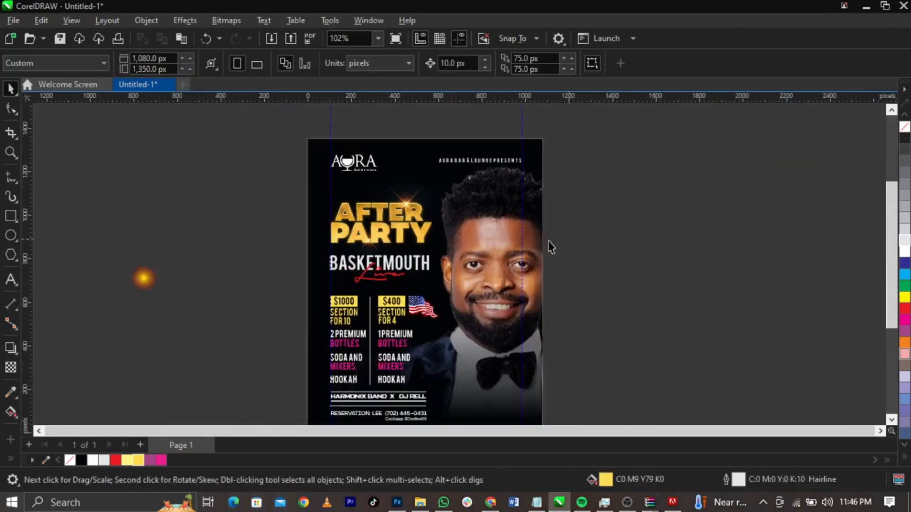
Place the yellow glow image over the page's right edge beside the man's face and scale it to about 1158 px wide
{"action": "key", "text": "F2"}
{"action": "left_click_drag", "start_coordinate": [234, 203], "coordinate": [629, 429]}
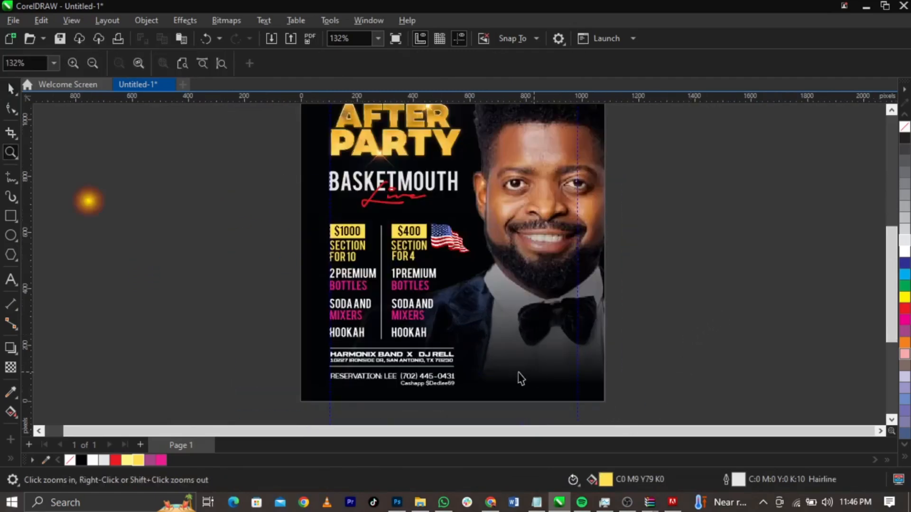
{"action": "left_click_drag", "start_coordinate": [98, 200], "coordinate": [763, 185]}
{"action": "left_click_drag", "start_coordinate": [687, 295], "coordinate": [671, 241]}
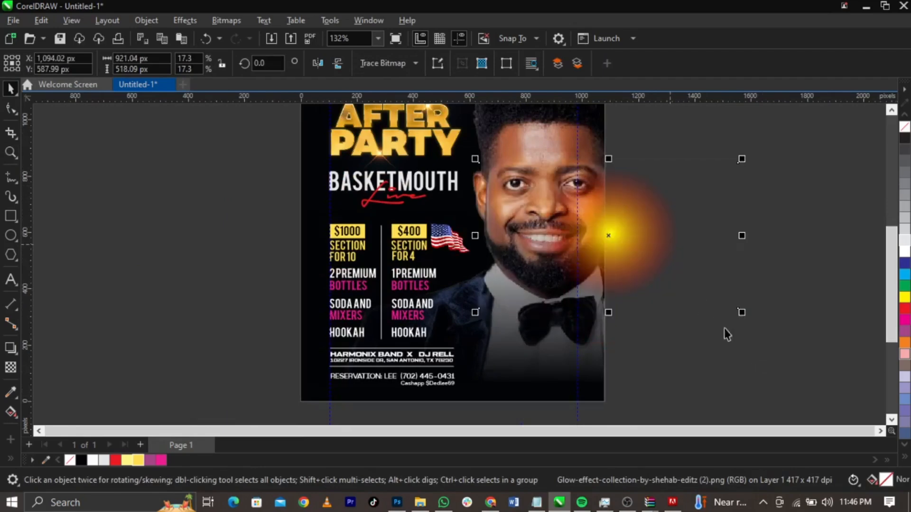
{"action": "left_click_drag", "start_coordinate": [743, 314], "coordinate": [722, 303]}
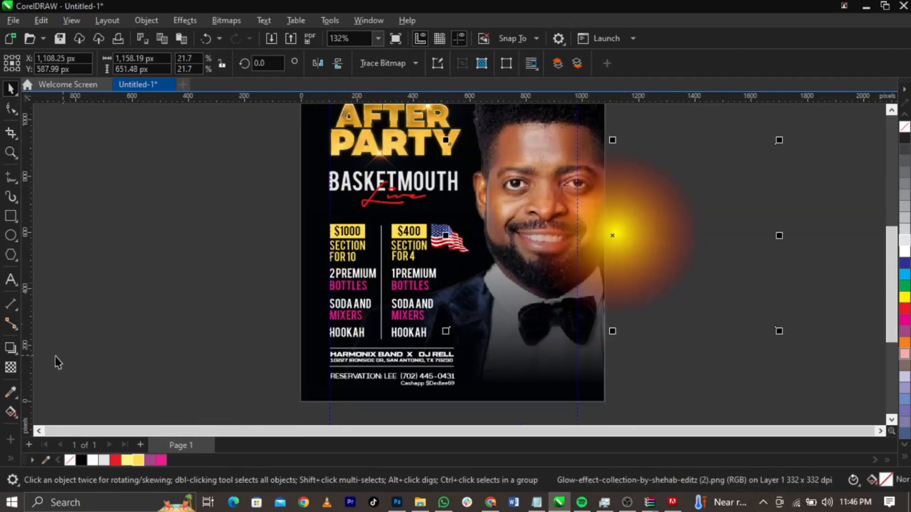
Set the glow's merge mode to Screen, enlarge it to about 1547 px wide and shift it further off the right edge
{"action": "left_click", "coordinate": [10, 368]}
{"action": "left_click", "coordinate": [171, 63]}
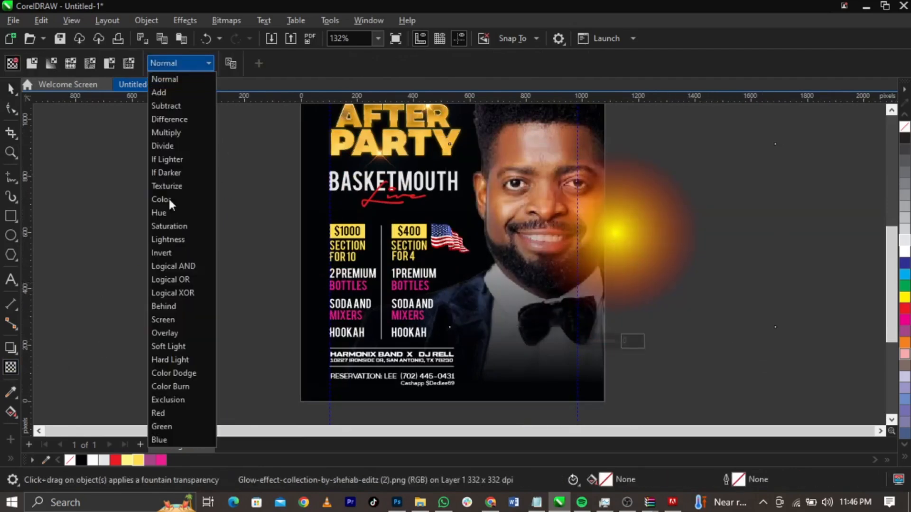
{"action": "left_click", "coordinate": [183, 317]}
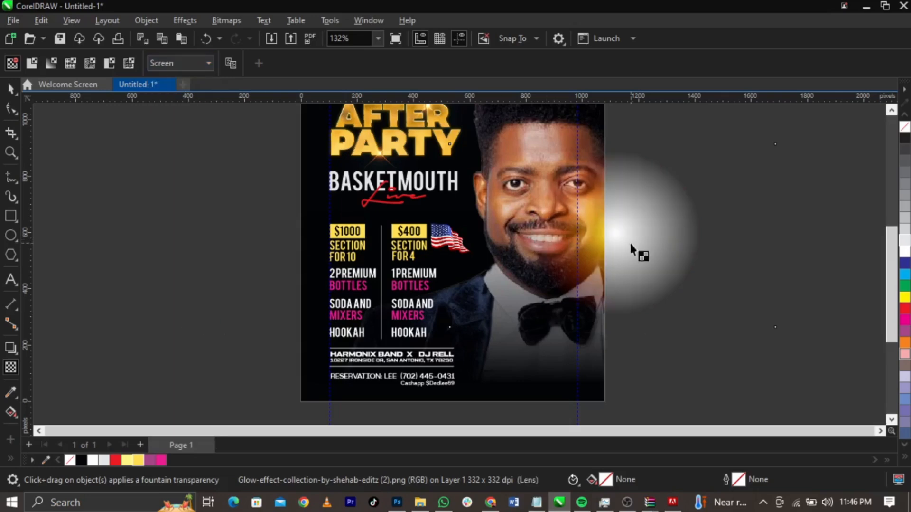
{"action": "key", "text": "space"}
{"action": "left_click_drag", "start_coordinate": [779, 333], "coordinate": [832, 369]}
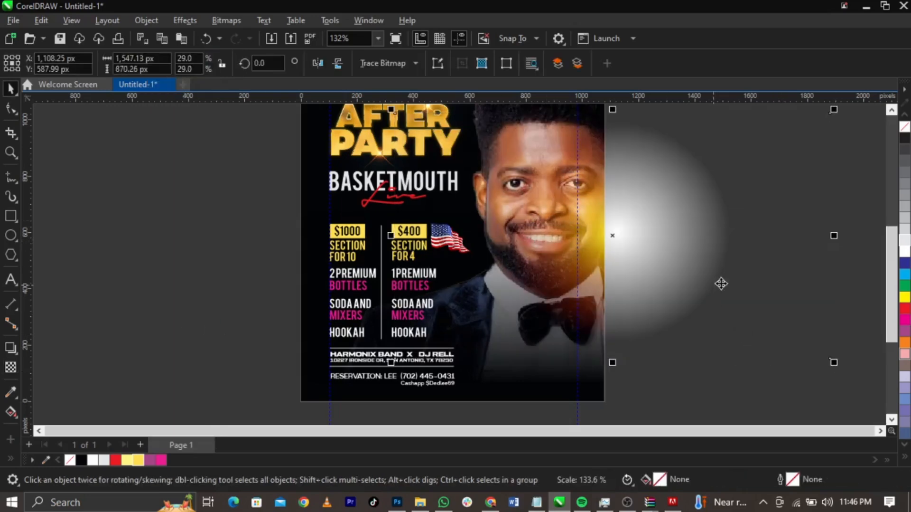
{"action": "left_click_drag", "start_coordinate": [720, 283], "coordinate": [701, 279]}
PowerClip the glow inside the flyer's black background rectangle
{"action": "right_click", "coordinate": [702, 279]}
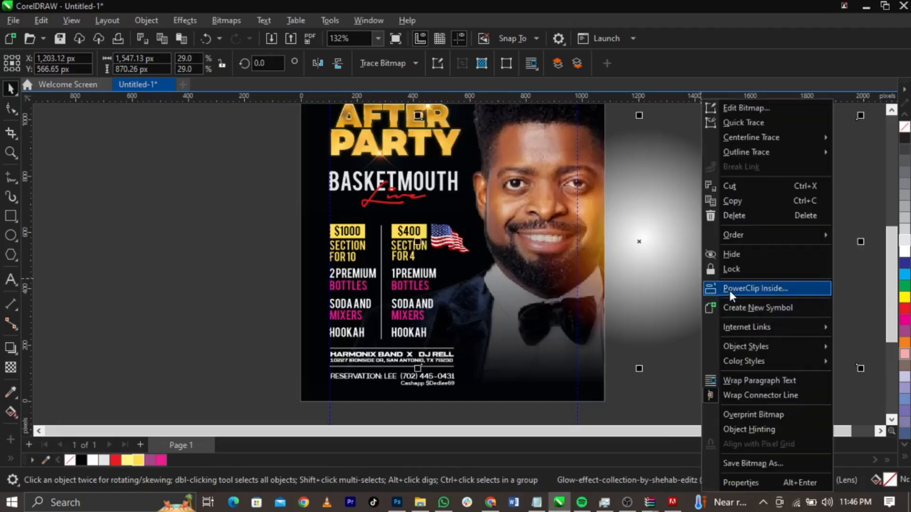
{"action": "left_click", "coordinate": [729, 288]}
{"action": "left_click", "coordinate": [499, 391]}
{"action": "left_click", "coordinate": [684, 309]}
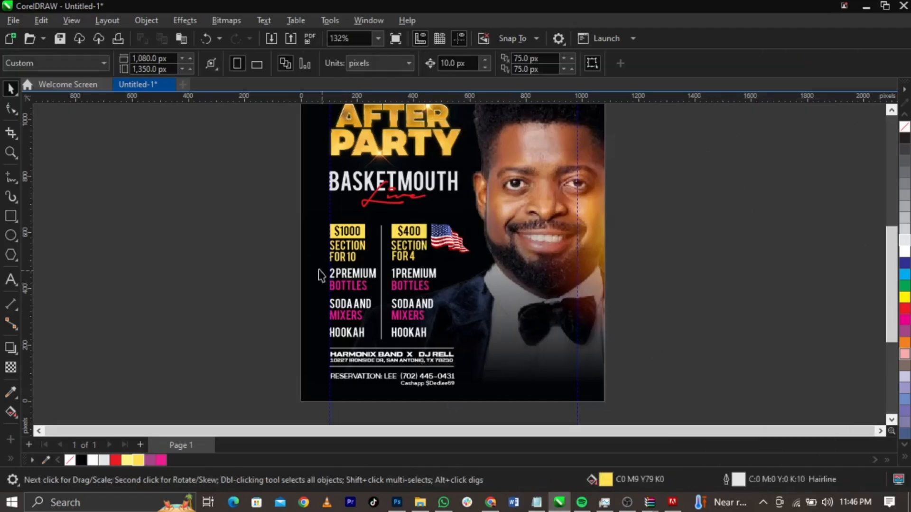
Draw a circle about 57 px wide just outside the page's lower-right corner
{"action": "key", "text": "z"}
{"action": "left_click_drag", "start_coordinate": [304, 295], "coordinate": [710, 421]}
{"action": "scroll", "coordinate": [791, 258], "scroll_direction": "up", "scroll_amount": 2}
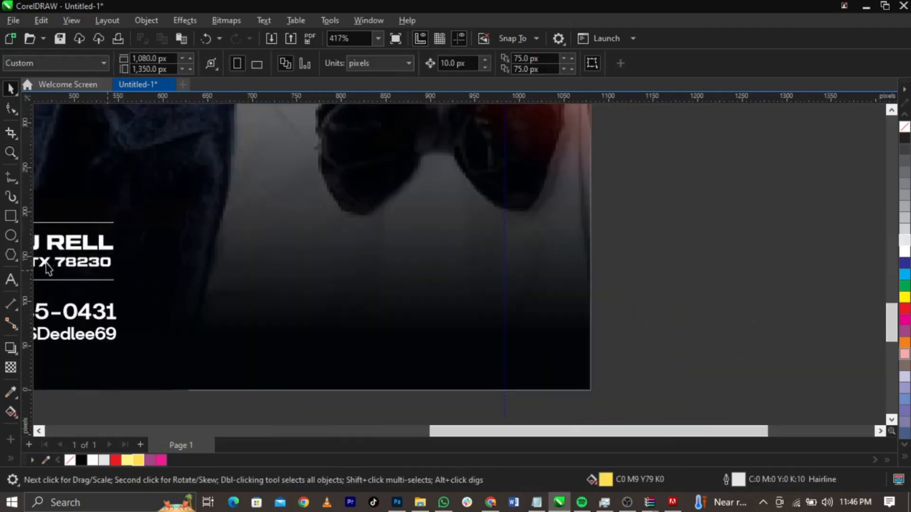
{"action": "left_click", "coordinate": [11, 233]}
{"action": "scroll", "coordinate": [677, 329], "scroll_direction": "up", "scroll_amount": 1}
{"action": "left_click_drag", "start_coordinate": [677, 328], "coordinate": [705, 359]}
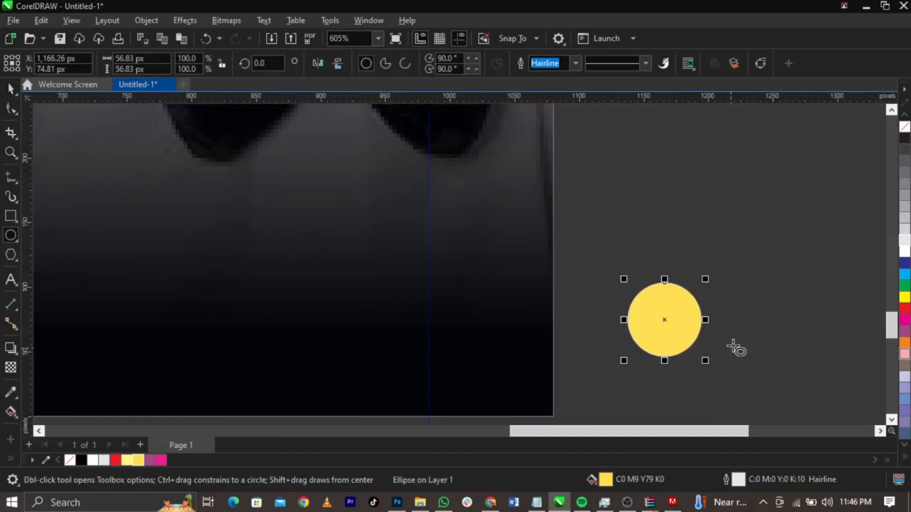
Remove the circle's outline and fill it with red
{"action": "key", "text": "space"}
{"action": "right_click", "coordinate": [67, 459]}
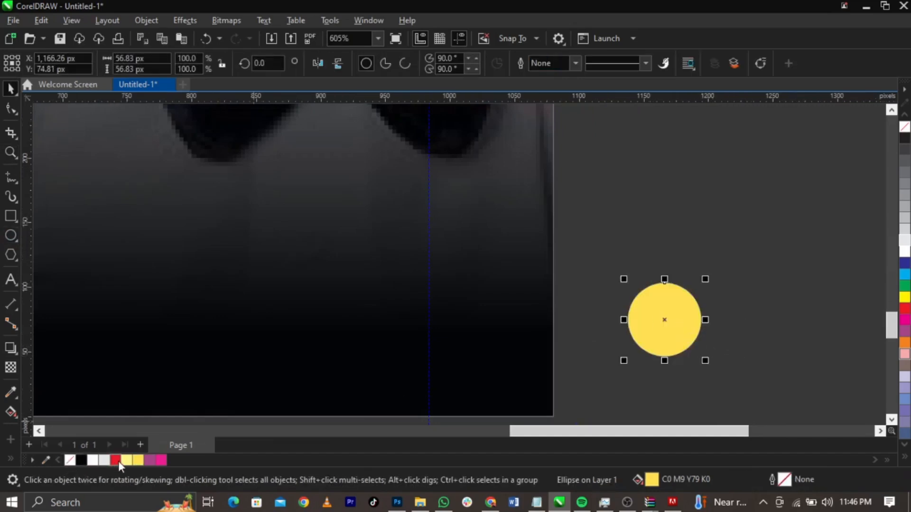
{"action": "left_click", "coordinate": [115, 460]}
{"action": "scroll", "coordinate": [626, 370], "scroll_direction": "down", "scroll_amount": 1}
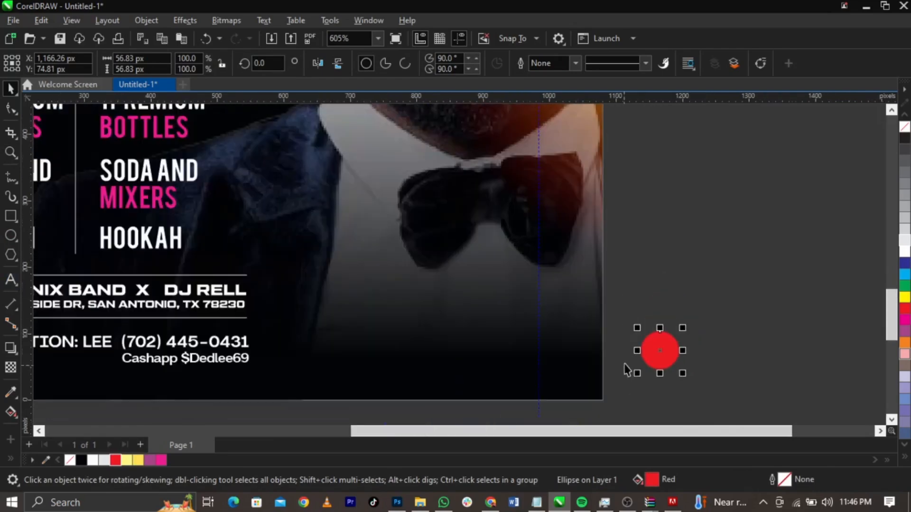
Duplicate the band and DJ text line near the red circle and change the copy's text to 18+
{"action": "left_click", "coordinate": [236, 294]}
{"action": "left_click_drag", "start_coordinate": [236, 295], "coordinate": [736, 346]}
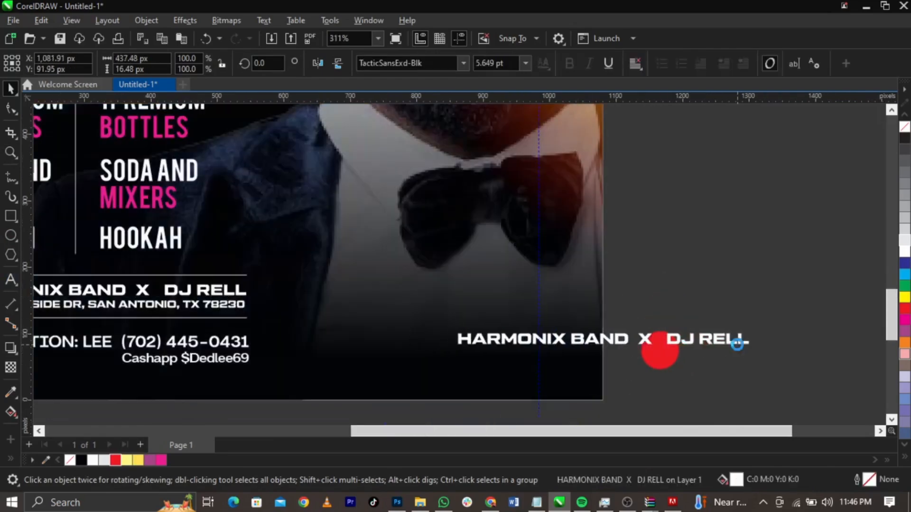
{"action": "double_click", "coordinate": [737, 346]}
{"action": "scroll", "coordinate": [737, 345], "scroll_direction": "up", "scroll_amount": 1}
{"action": "key", "text": "ctrl+a"}
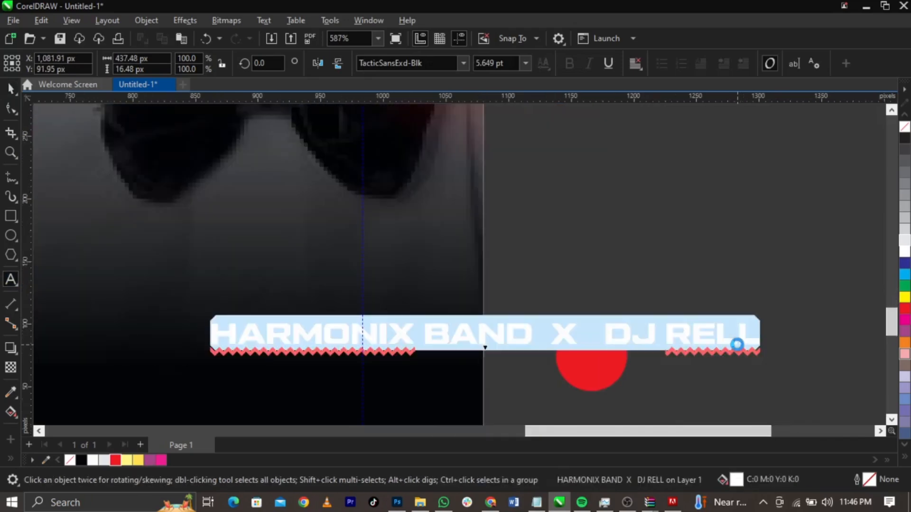
{"action": "type", "text": "18+"}
{"action": "key", "text": "ctrl+space"}
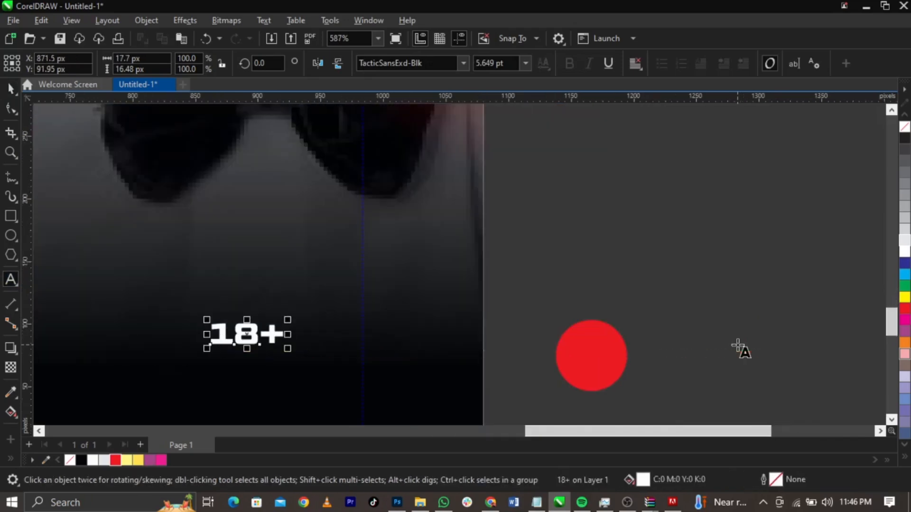
Center the 18+ text on the red circle and scale it to 78.7%, about 45 px wide
{"action": "left_click", "coordinate": [610, 360], "text": "shift"}
{"action": "key", "text": "e"}
{"action": "key", "text": "c"}
{"action": "left_click", "coordinate": [685, 364]}
{"action": "scroll", "coordinate": [616, 366], "scroll_direction": "up", "scroll_amount": 1}
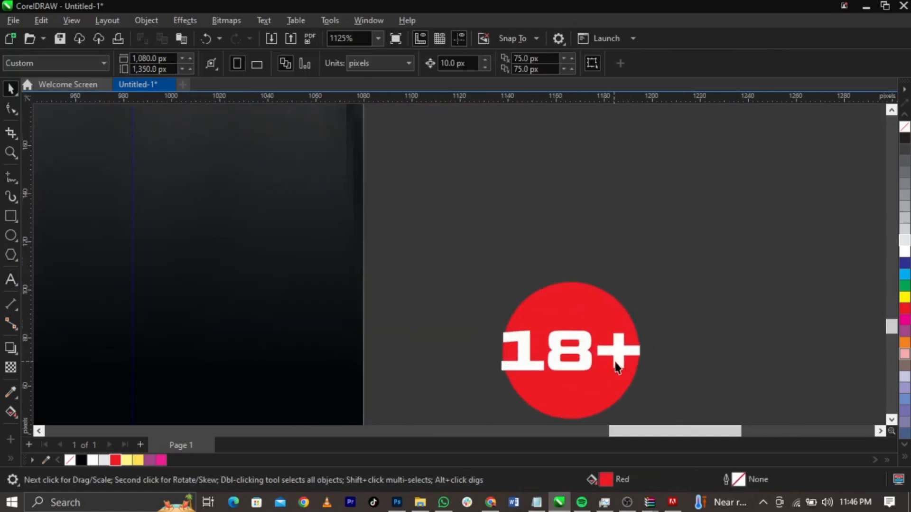
{"action": "left_click", "coordinate": [630, 371]}
{"action": "left_click_drag", "start_coordinate": [643, 372], "coordinate": [615, 390]}
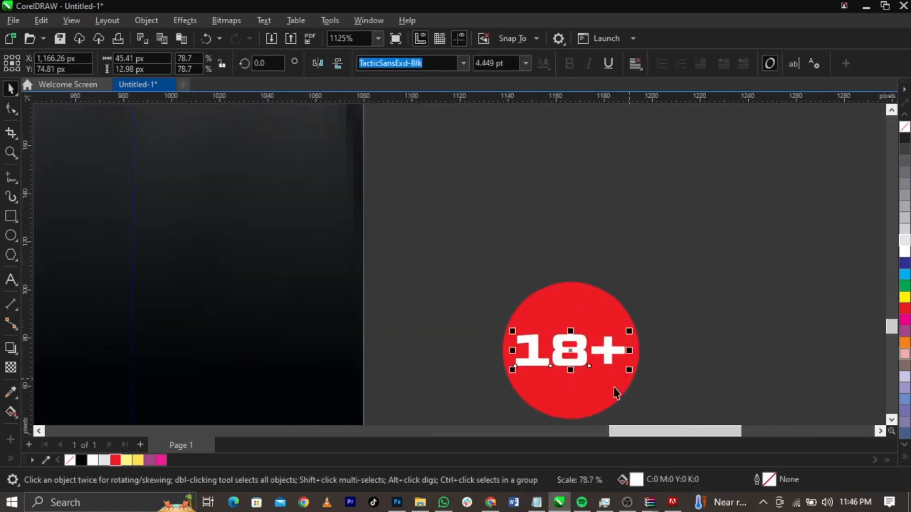
Move the 18+ badge to the flyer's lower-right corner against the right guideline and scale it down to about 37 px wide
{"action": "scroll", "coordinate": [660, 336], "scroll_direction": "down", "scroll_amount": 2}
{"action": "left_click_drag", "start_coordinate": [656, 317], "coordinate": [485, 349]}
{"action": "scroll", "coordinate": [485, 349], "scroll_direction": "up", "scroll_amount": 2}
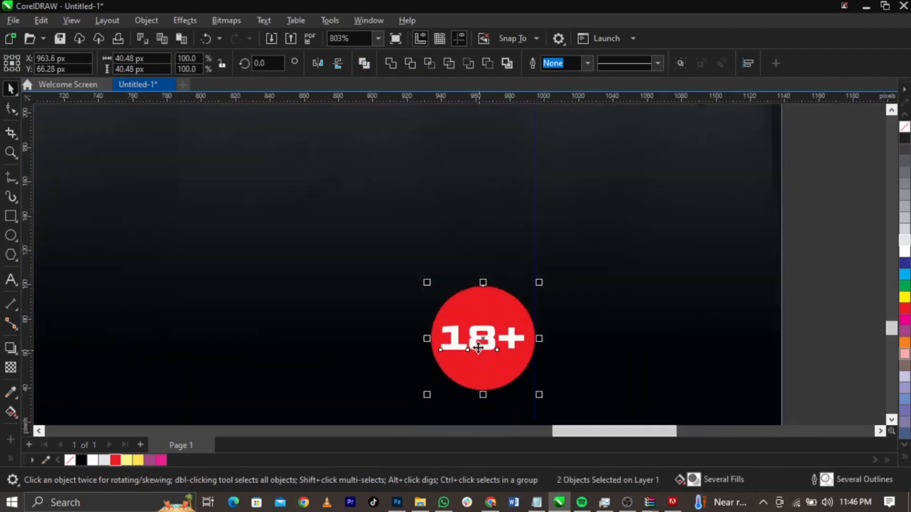
{"action": "left_click_drag", "start_coordinate": [430, 282], "coordinate": [435, 287]}
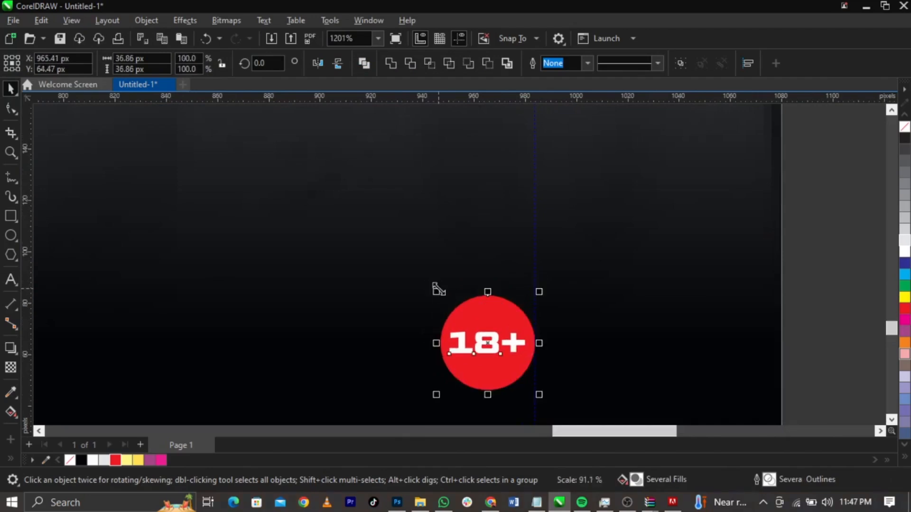
{"action": "key", "text": "shift+F4"}
{"action": "left_click", "coordinate": [587, 298]}
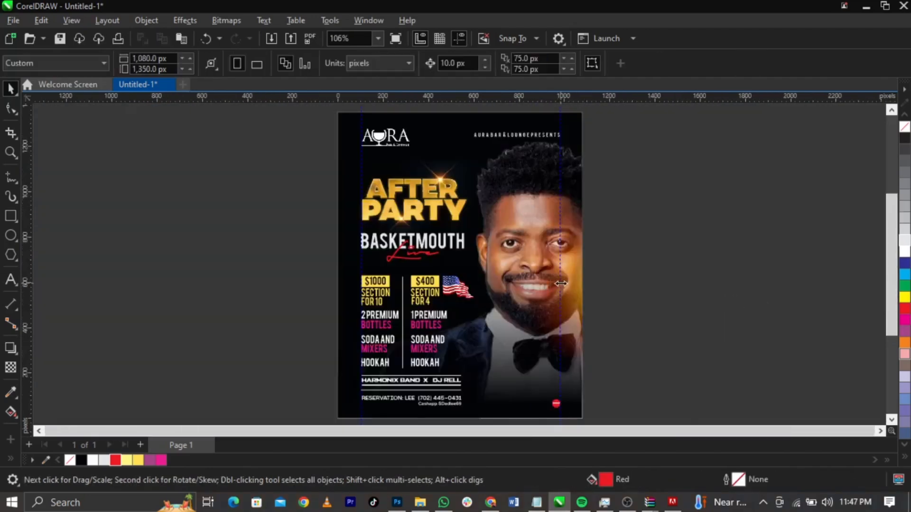
Delete both vertical guidelines and preview the finished flyer full screen
{"action": "left_click", "coordinate": [561, 283]}
{"action": "key", "text": "Delete"}
{"action": "left_click", "coordinate": [362, 261]}
{"action": "key", "text": "Delete"}
{"action": "key", "text": "F9"}
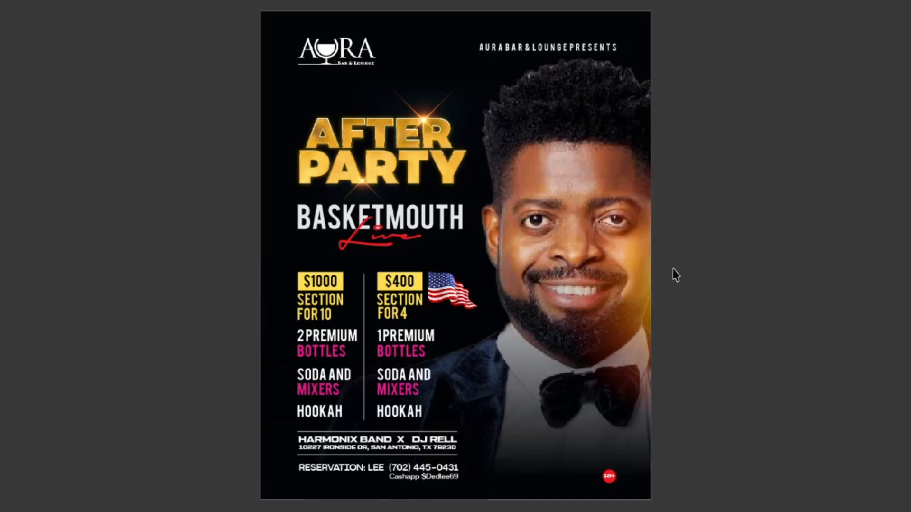